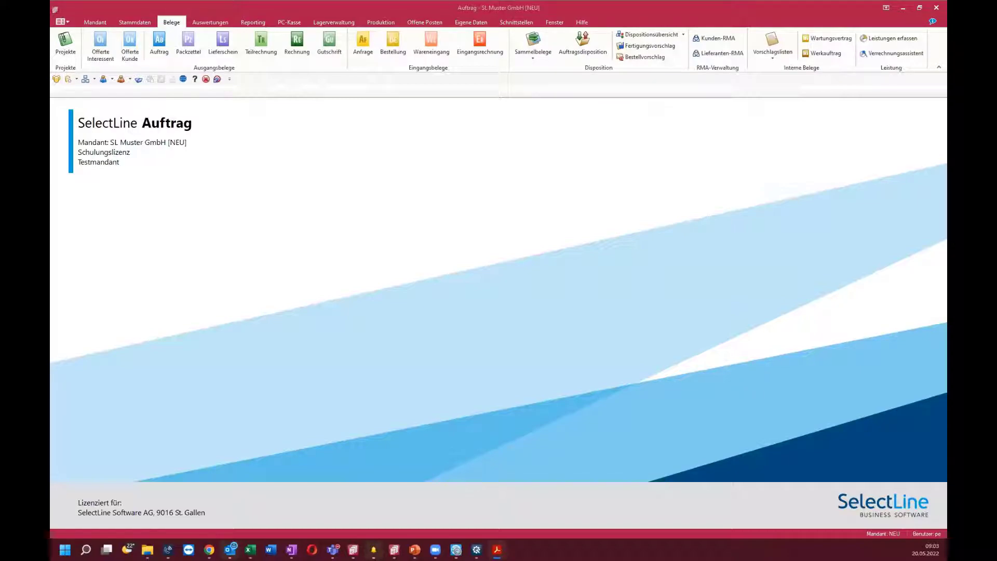
Step: View the customer address record under Stammdaten, then close the Kunden window with Escape
left_click(135, 22)
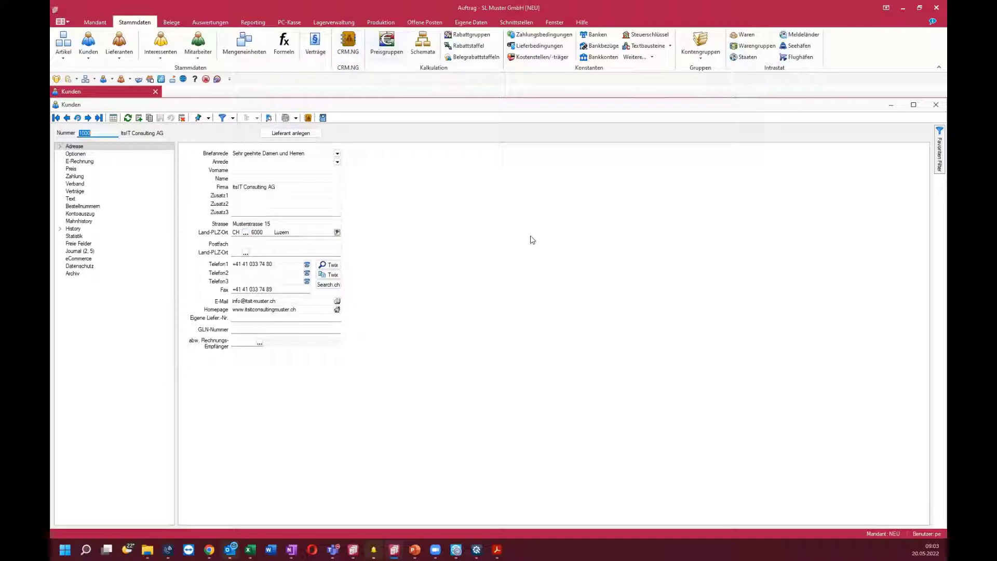
key("Escape")
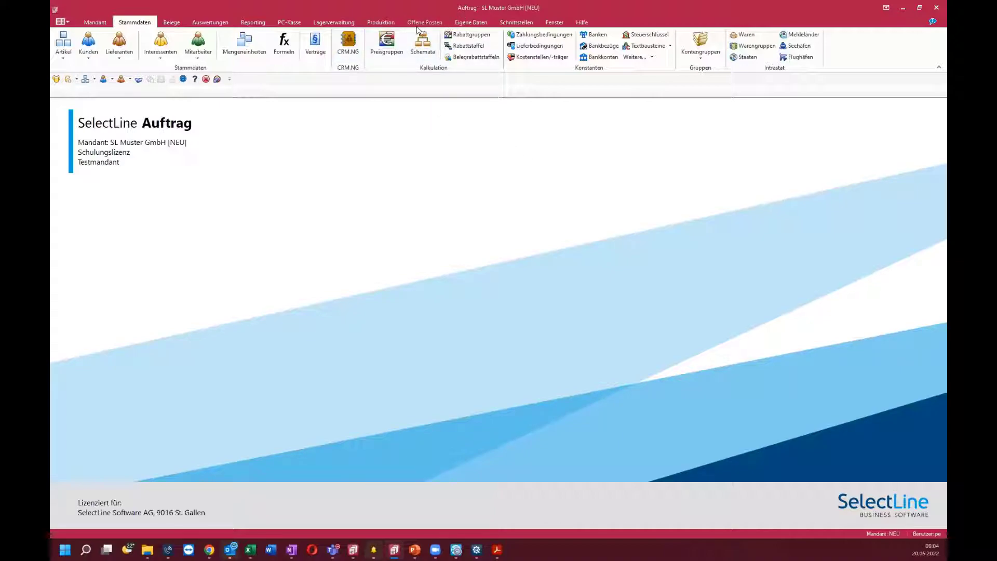
Step: Open the Bankassistent under Offene Posten and start reading in a bank statement file
left_click(509, 23)
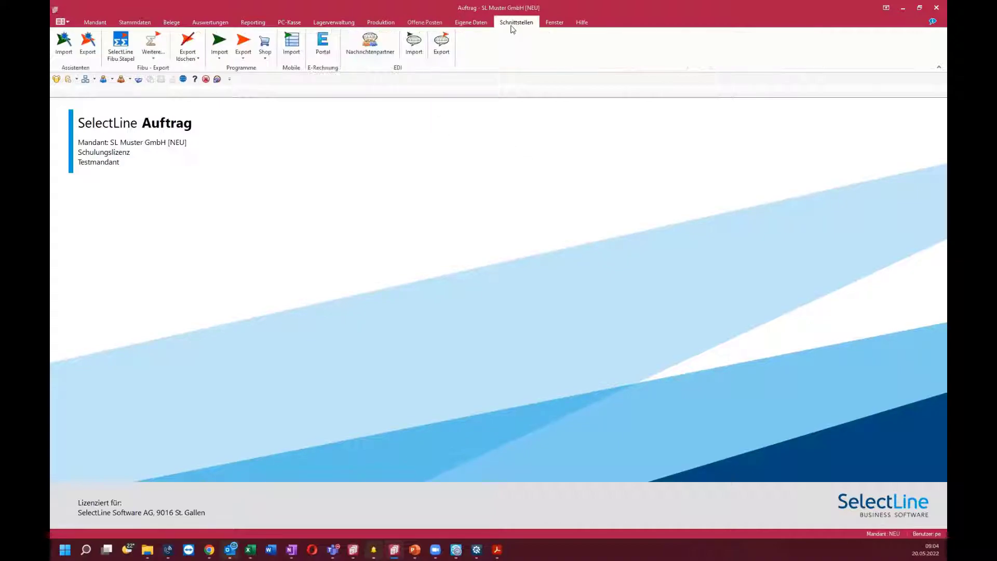
left_click(427, 23)
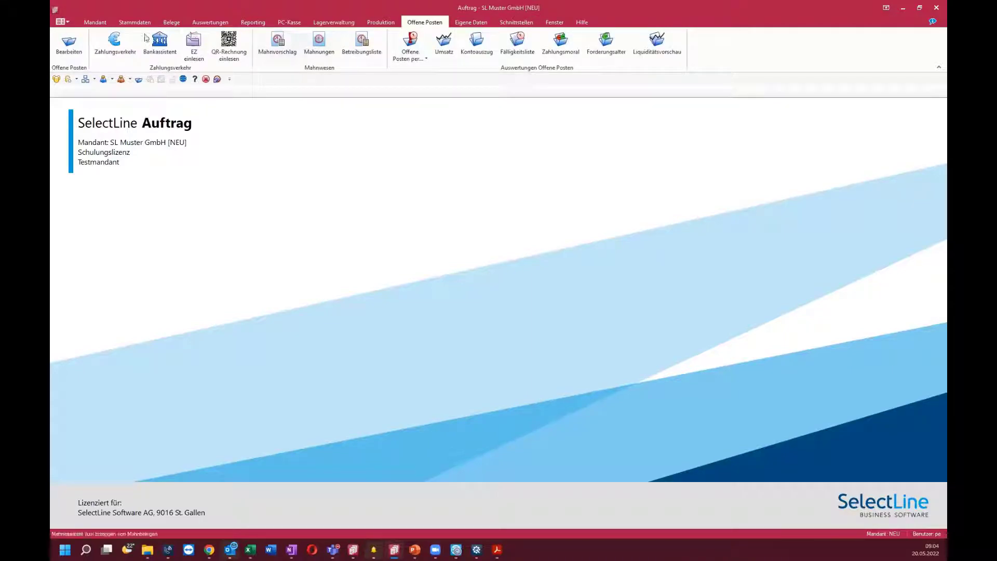
left_click(164, 54)
left_click(56, 118)
Step: Compare individual and standard import types and statement file formats, then cancel and close the Bankassistent
left_click(429, 215)
left_click(429, 228)
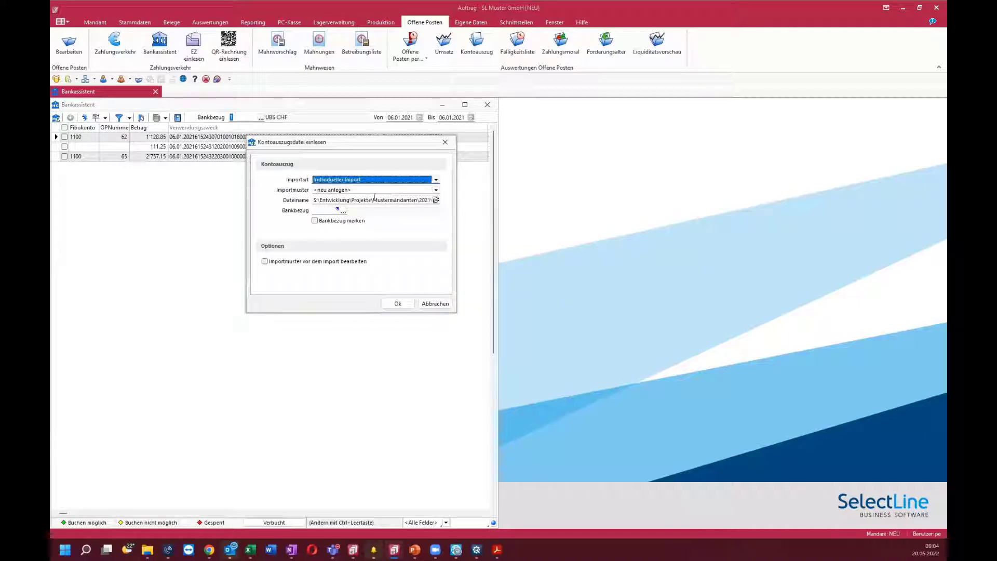
left_click(431, 193)
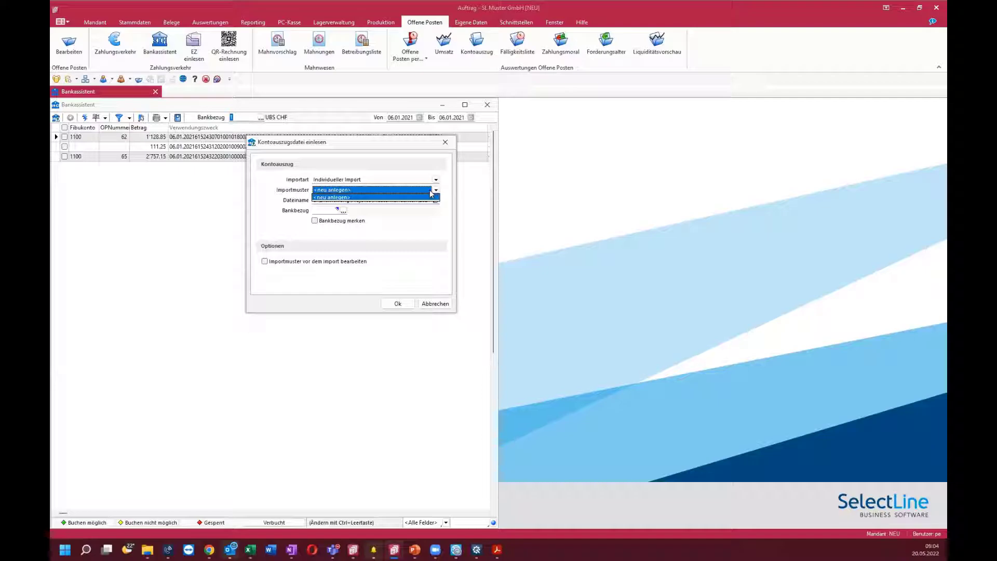
left_click(376, 180)
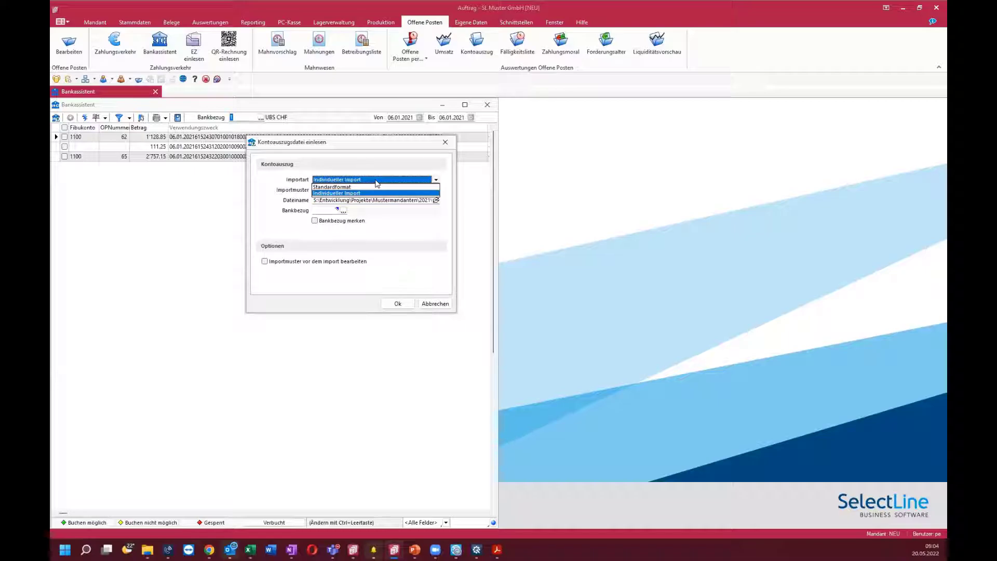
left_click(365, 187)
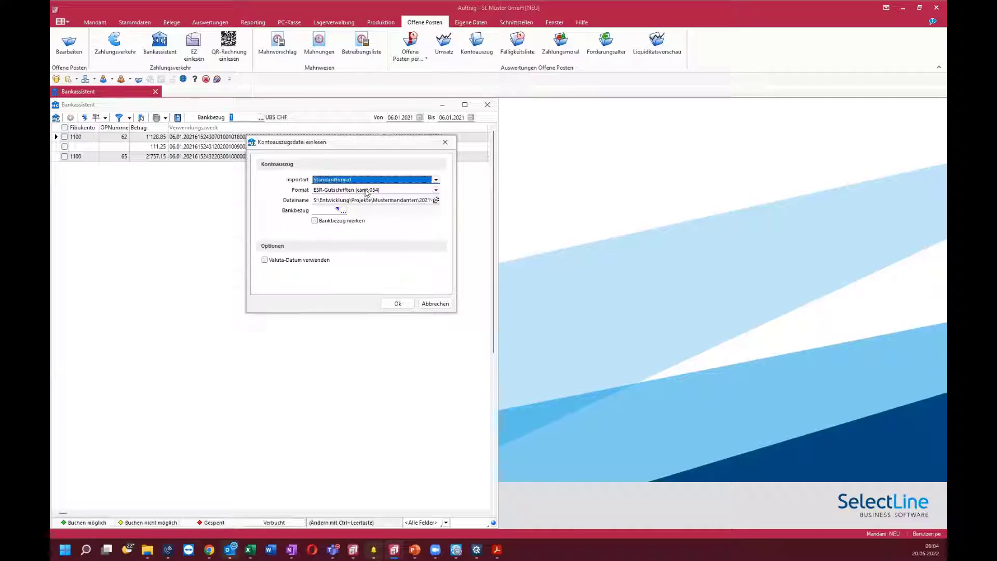
left_click(380, 190)
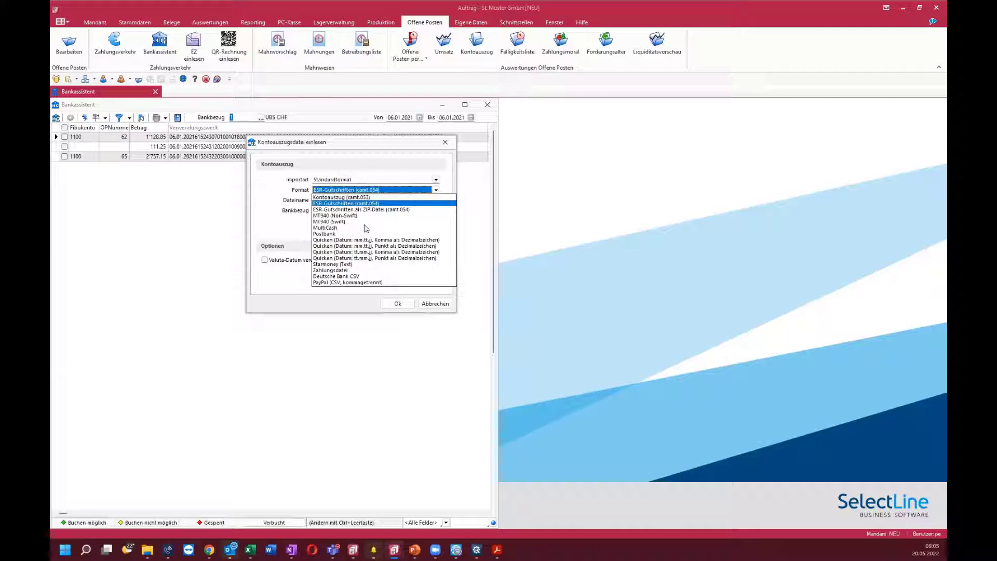
left_click(408, 162)
left_click(446, 142)
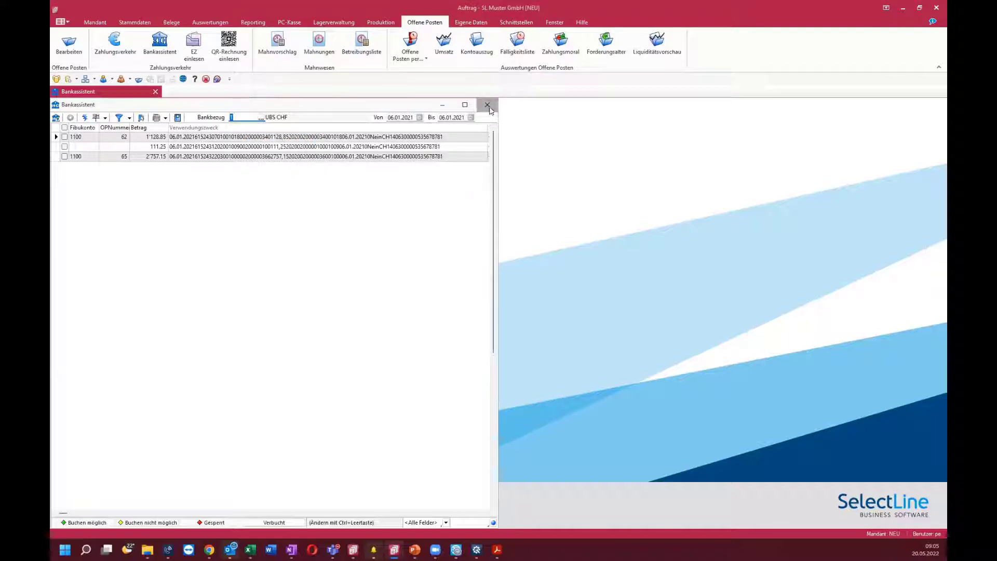
left_click(488, 105)
Step: Start a new Zahlungsverkehr payment proposal, advance to the 2/4 open-item filter page, then close it
left_click(109, 46)
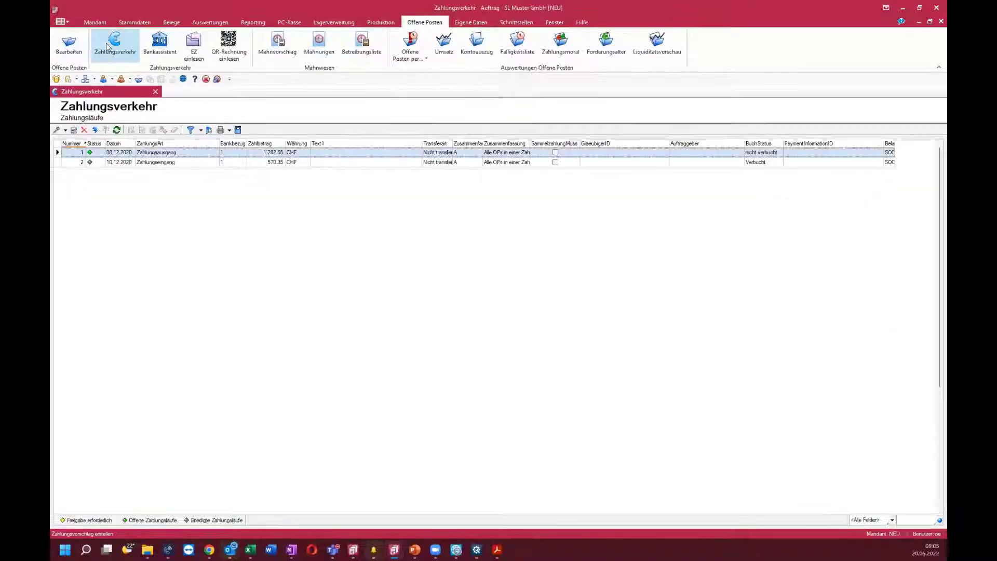
left_click(56, 130)
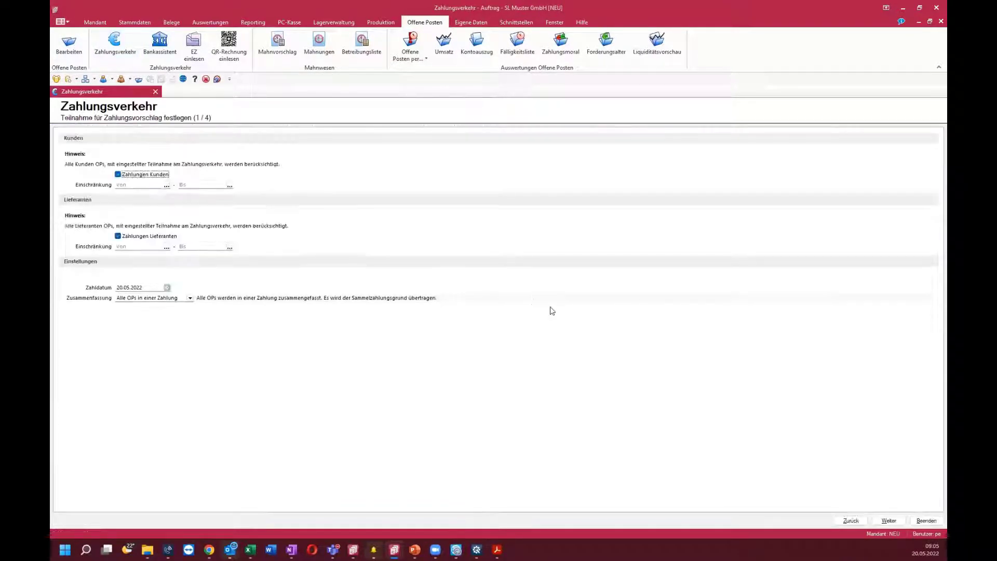
left_click(889, 520)
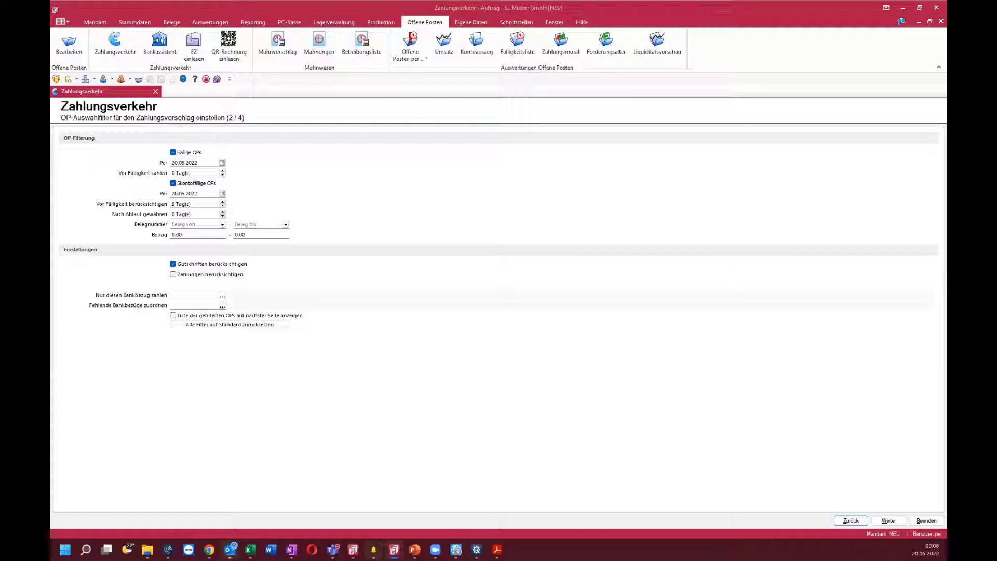
left_click(156, 91)
left_click(135, 22)
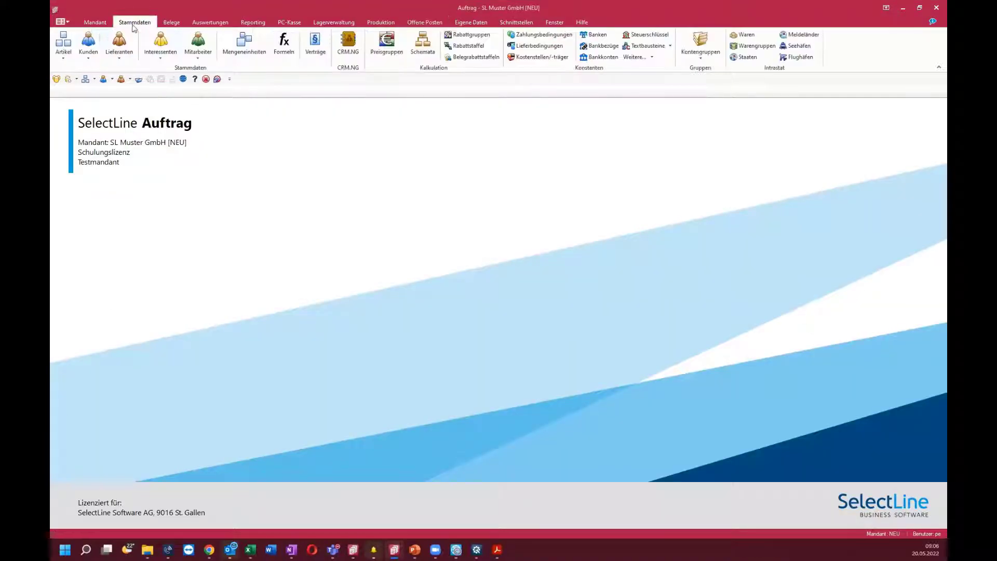
Step: Show the Sessel article's Einkauf terms for supplier [5014] Möbel Plus AG at 12.50 CHF
left_click(73, 42)
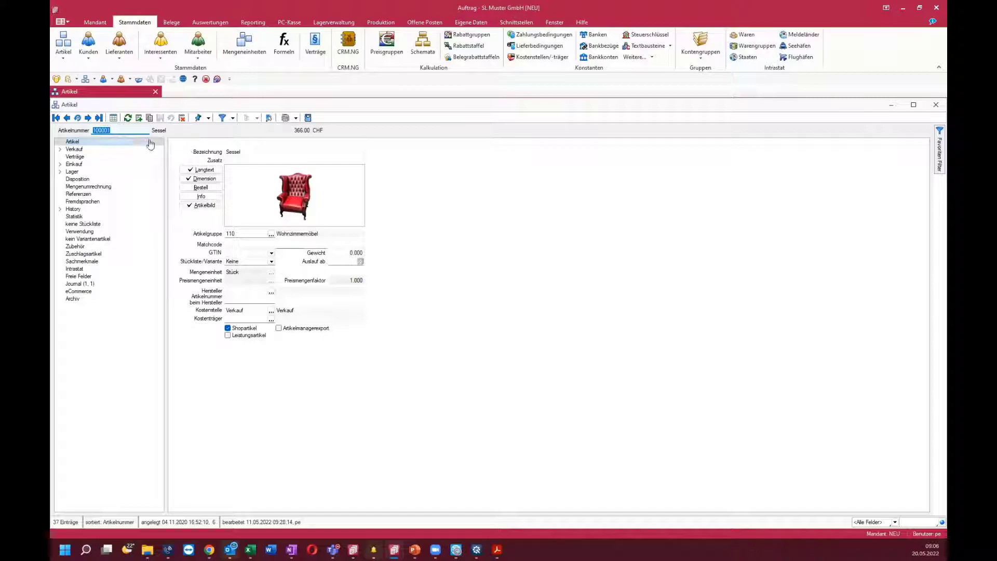
left_click(86, 164)
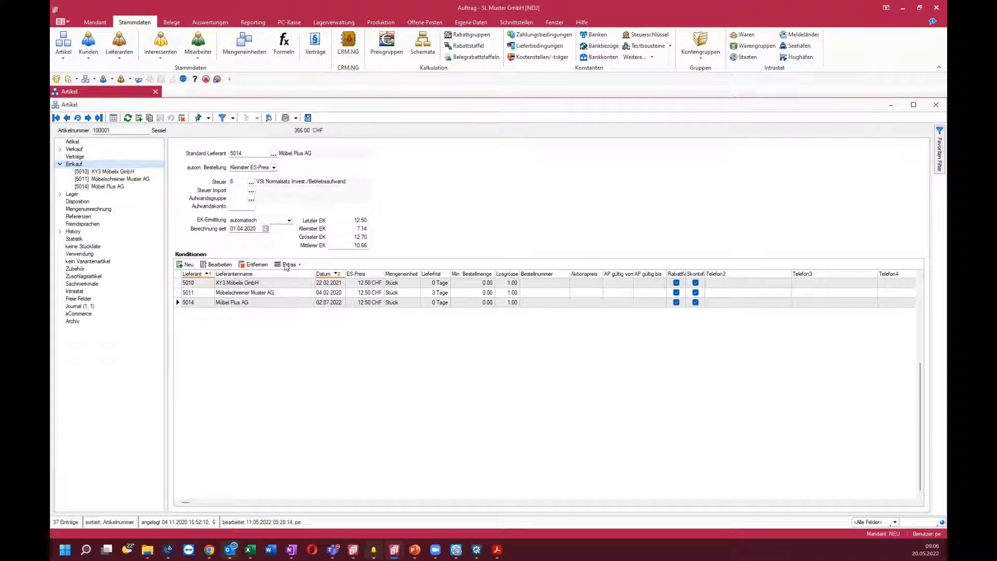
left_click(72, 142)
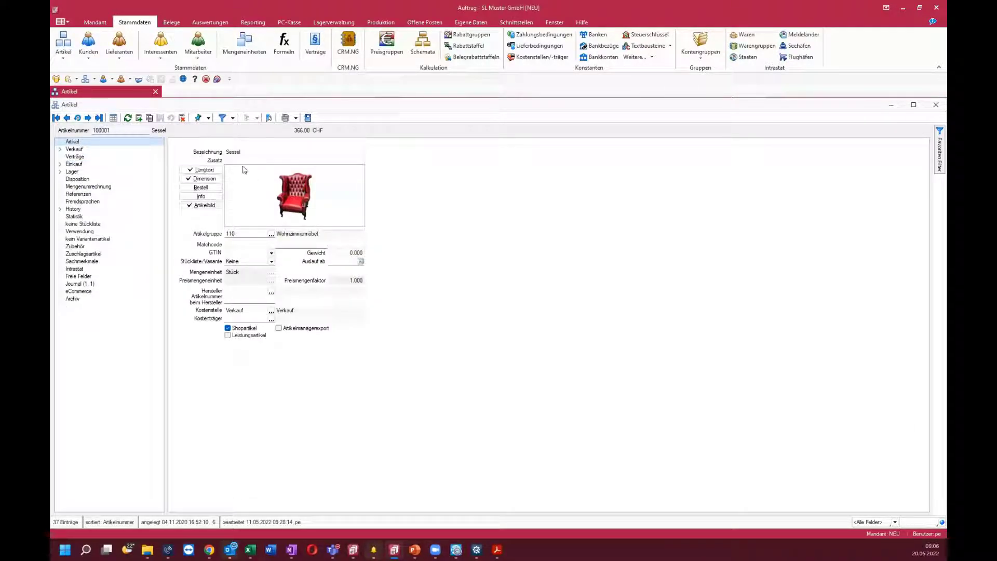
left_click(78, 164)
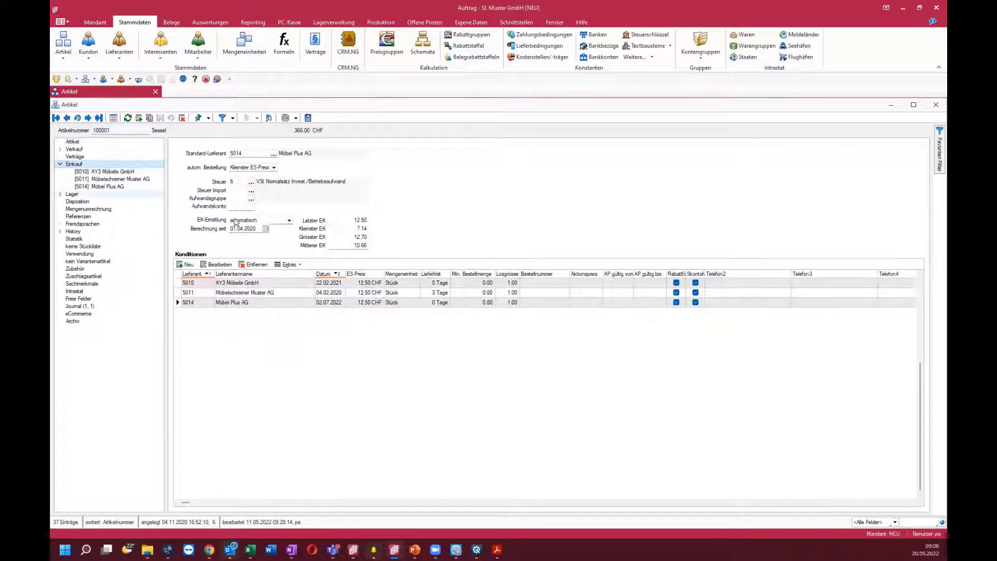
left_click(102, 187)
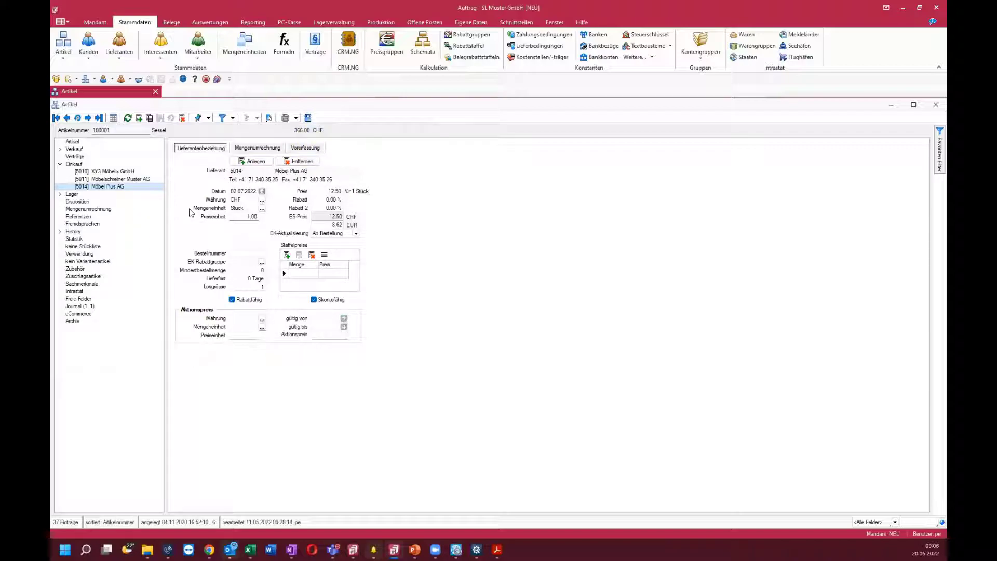
Step: Show the Vorerfassung prices: 10.00 CHF from 01.01.2021, 13.00 from 01.01.2022, 15.00 from 01.07.2022
left_click(313, 150)
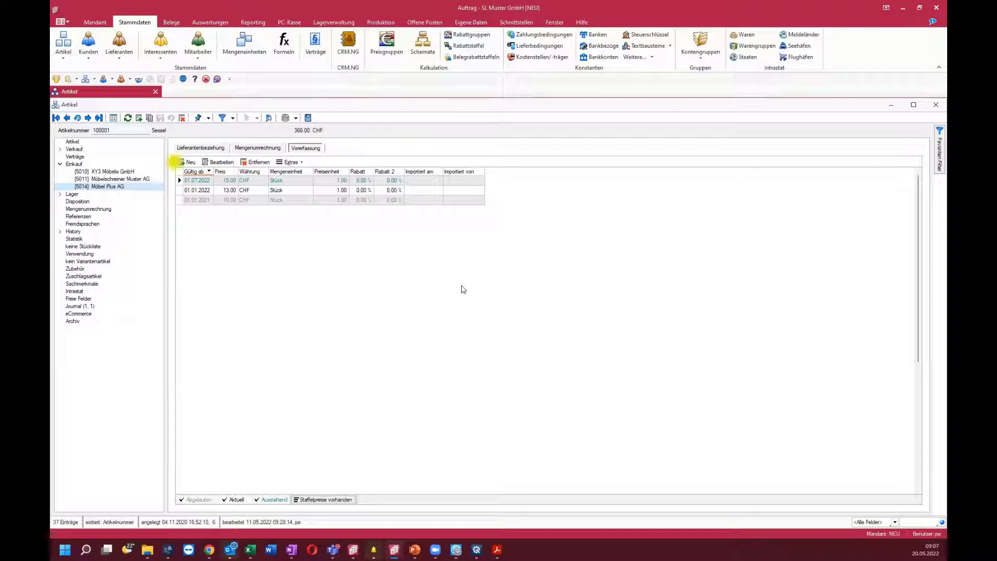
Step: Bring up Vorerfasste Einkaufspreise übernehmen, cancel it unapplied, and open the Lieferanten list
left_click(293, 163)
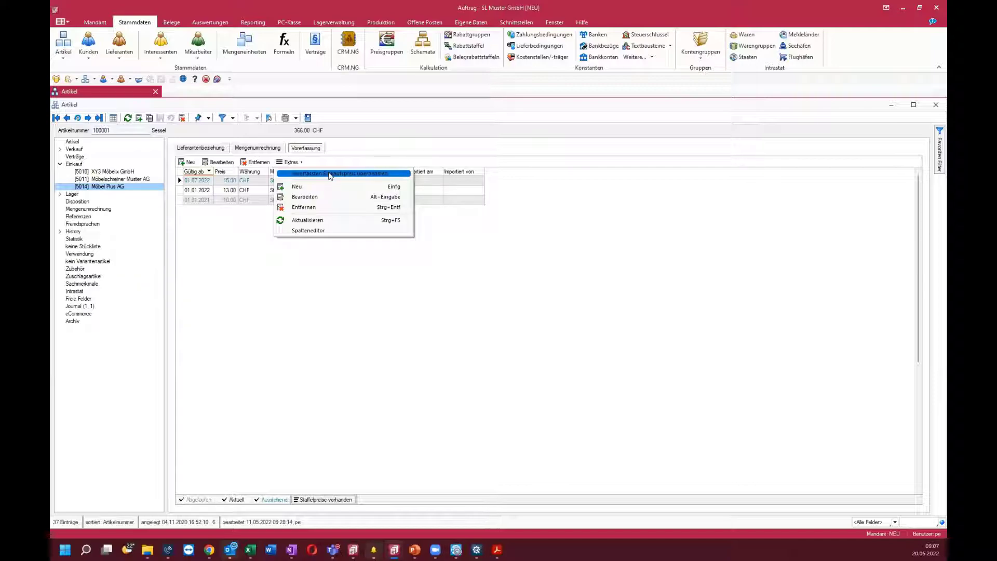
left_click(563, 268)
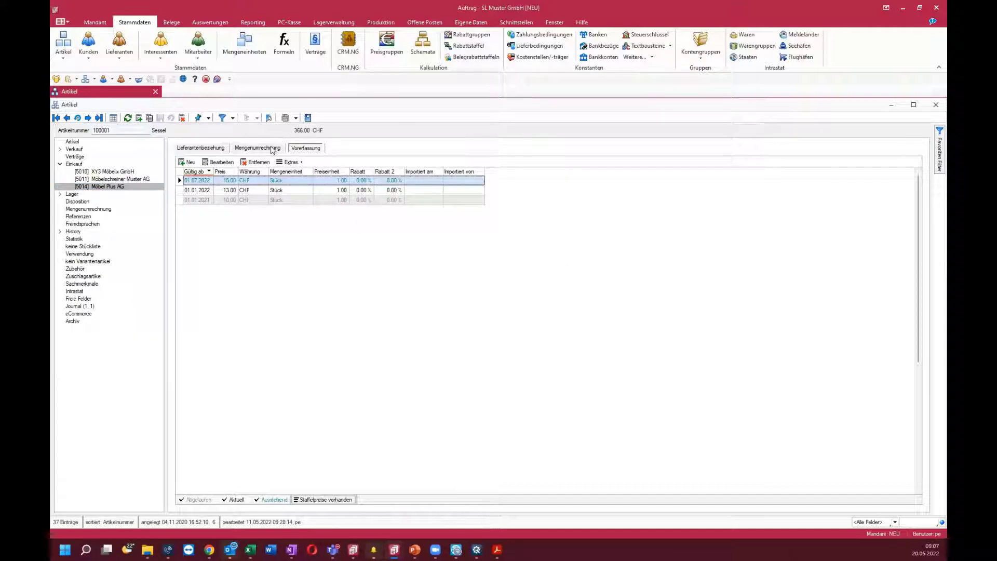
left_click(269, 118)
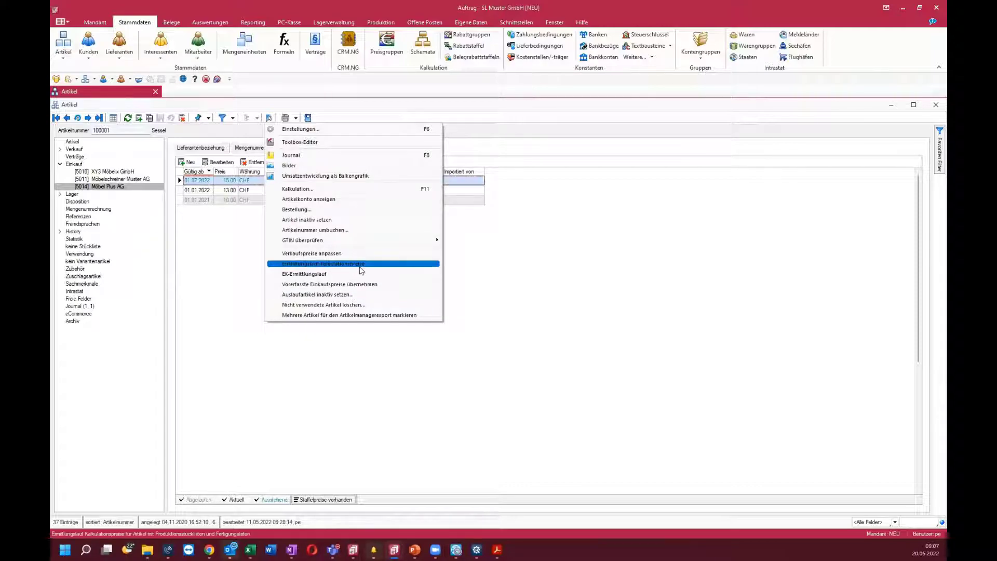
left_click(374, 284)
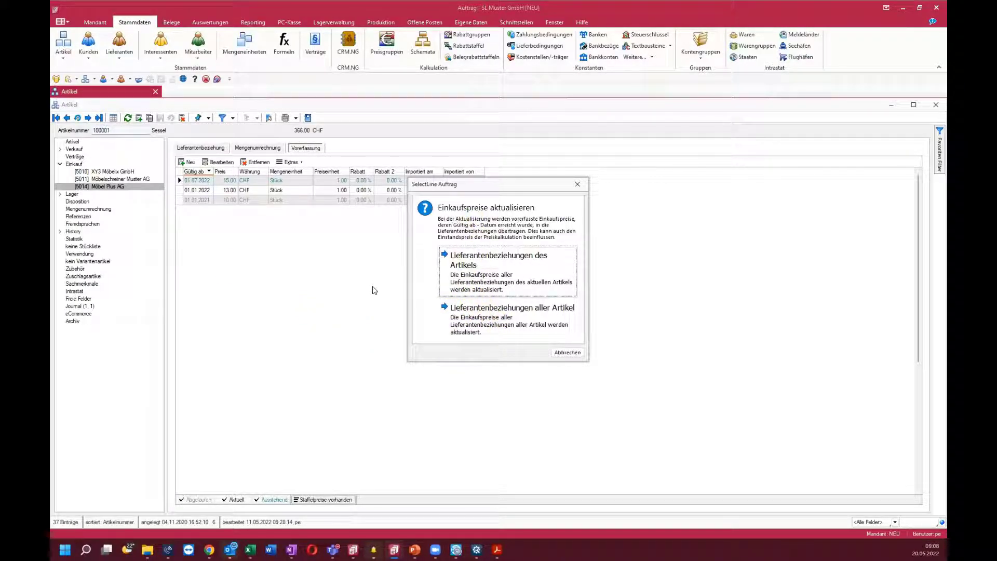
left_click(577, 184)
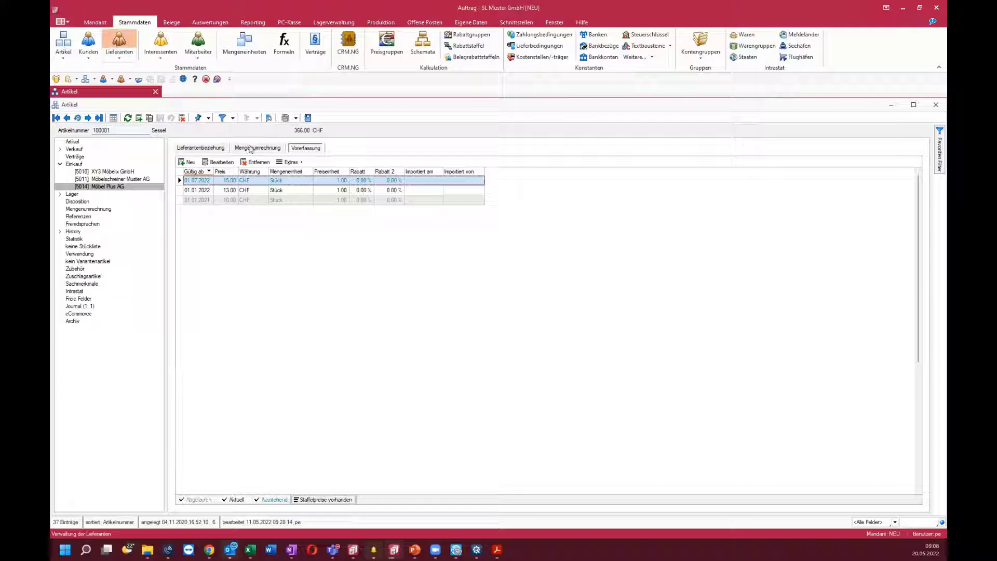
double_click(101, 186)
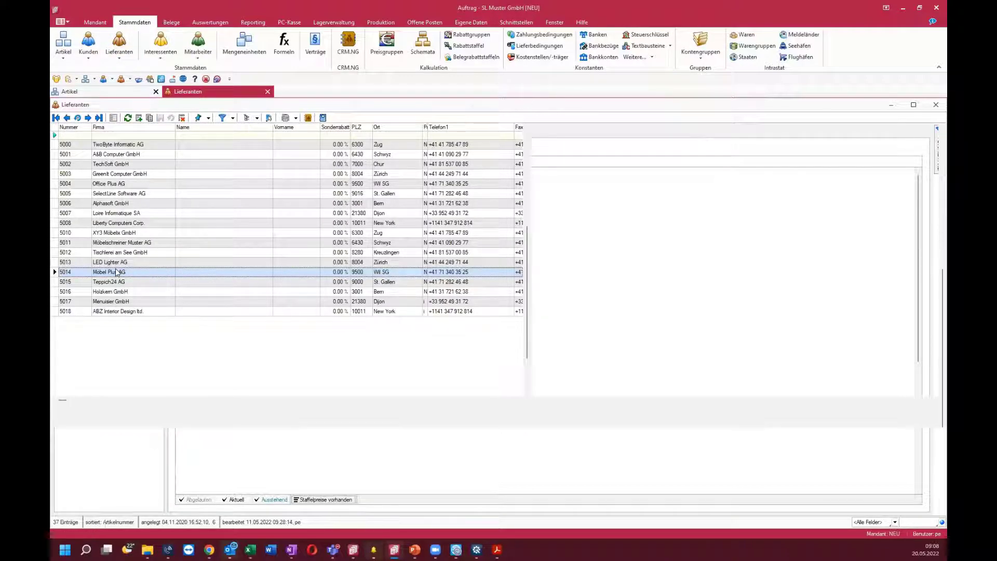
Step: Open the Möbel Plus AG record and run EK- und VK-Aktualisierung aus Einkaufskonditionen, confirming completion
double_click(116, 271)
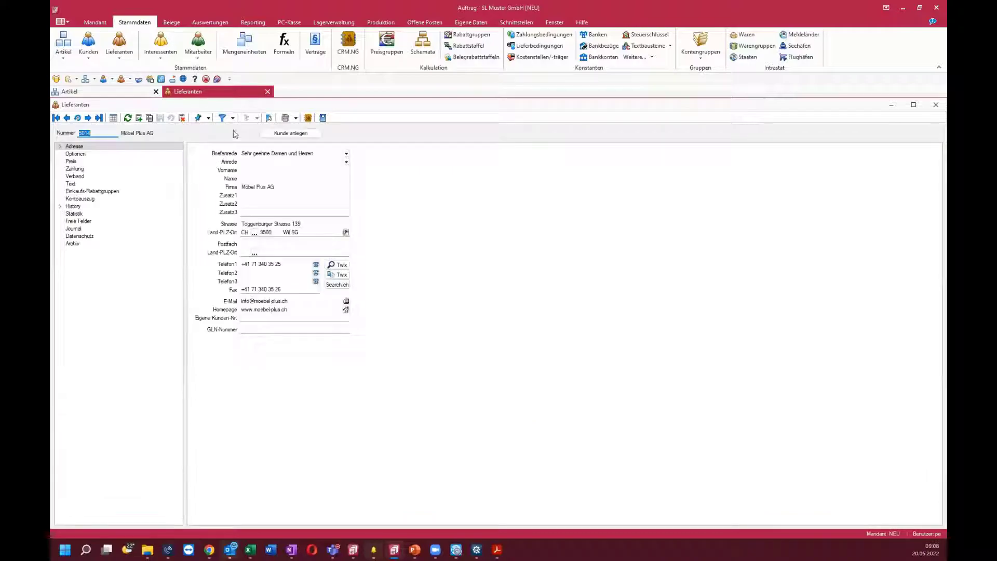
left_click(270, 121)
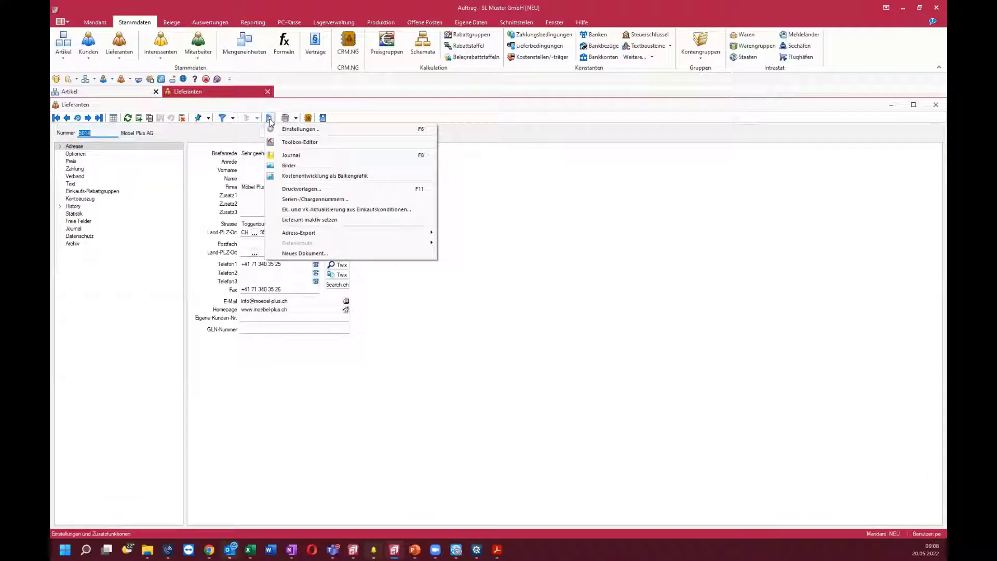
left_click(371, 211)
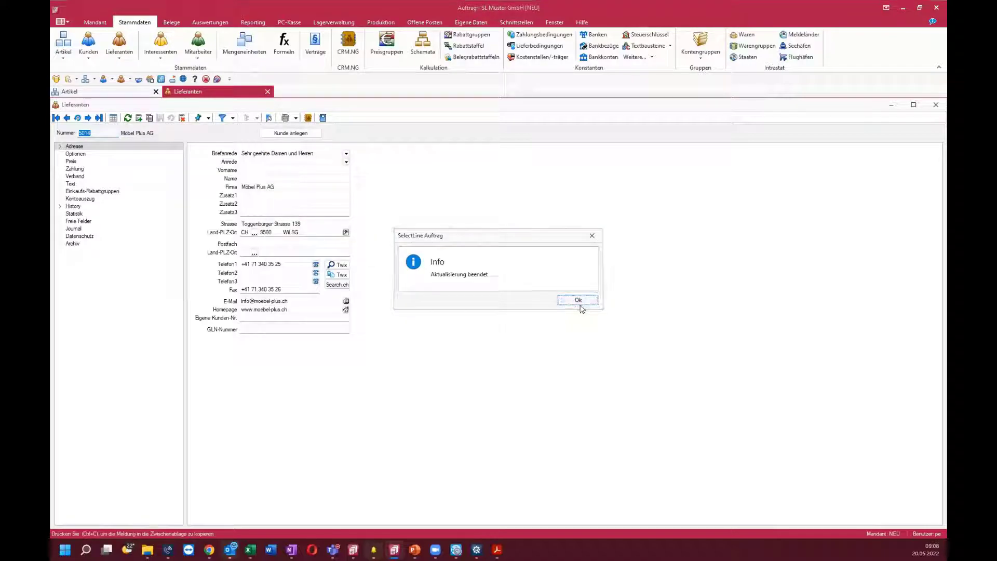
left_click(580, 304)
left_click(270, 120)
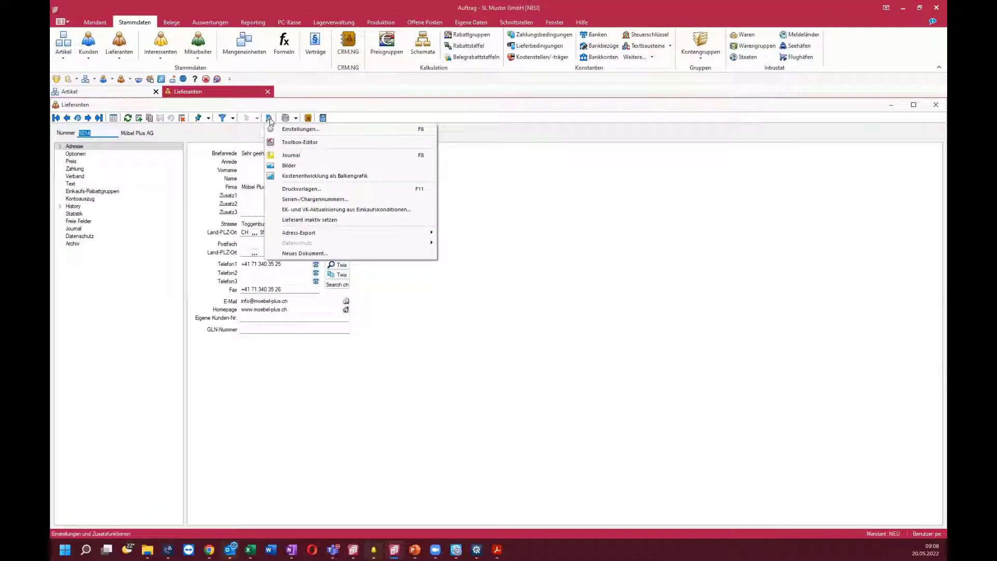
left_click(392, 210)
left_click(585, 301)
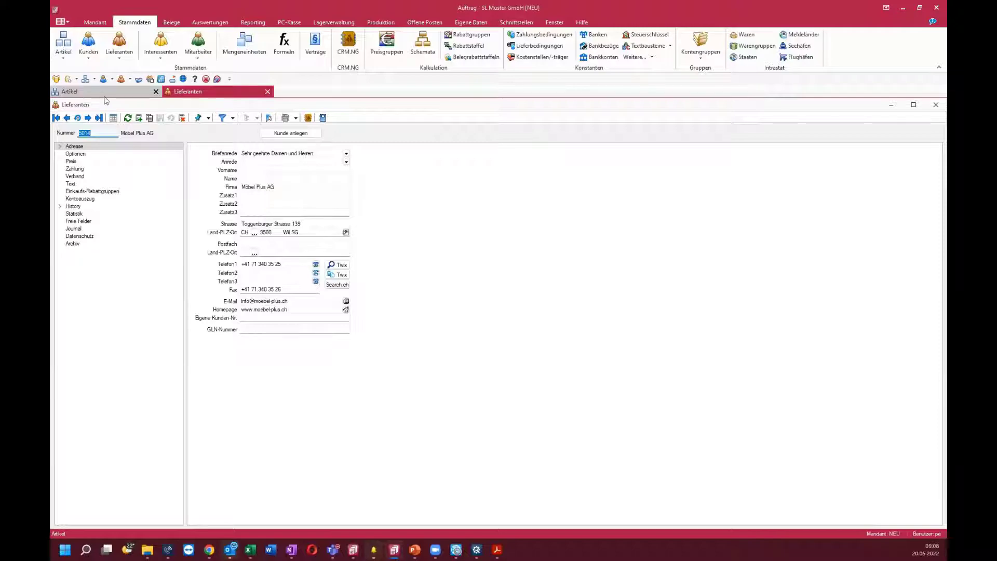
Step: Back in the Sessel article, review the 15.00 CHF price from 01.07.2022 and cancel its edit dialog
left_click(91, 91)
left_click(266, 119)
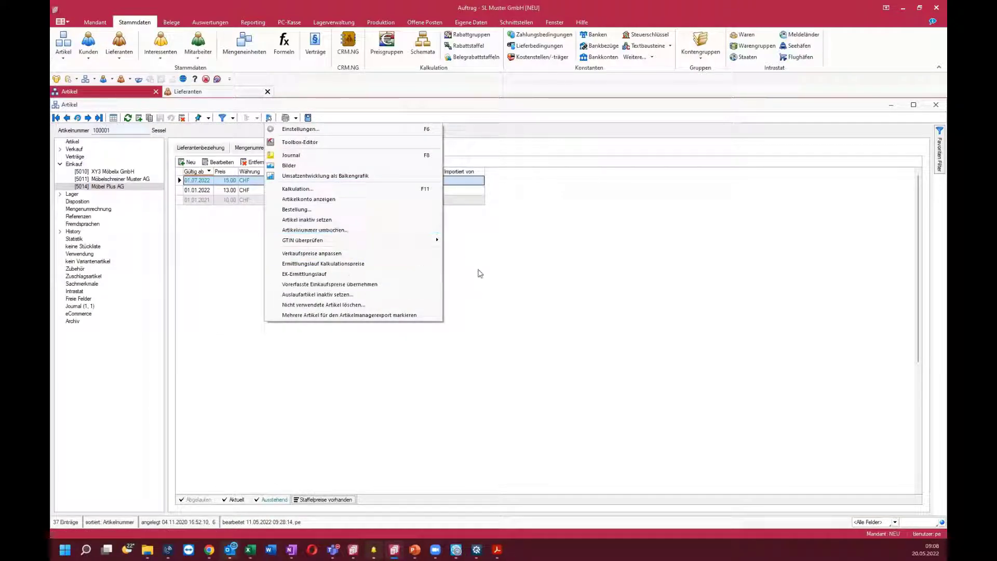
left_click(499, 270)
left_click(289, 163)
left_click(269, 119)
left_click(242, 183)
double_click(242, 183)
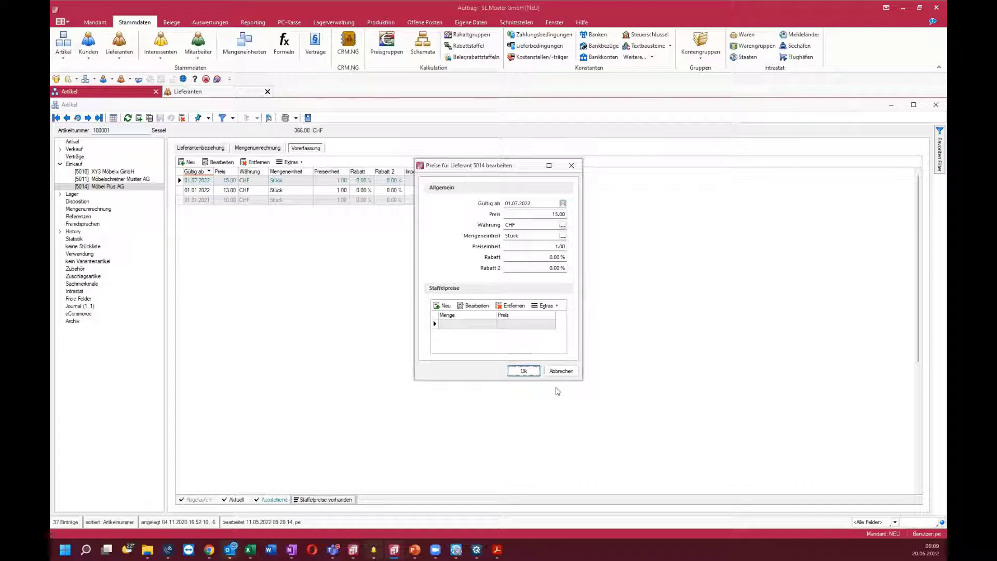
left_click(561, 371)
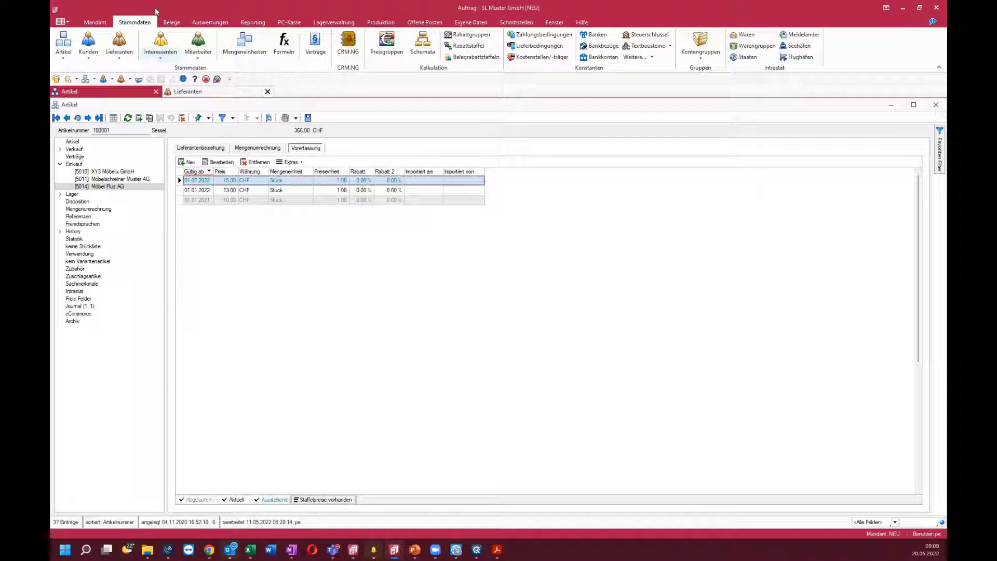
left_click(95, 23)
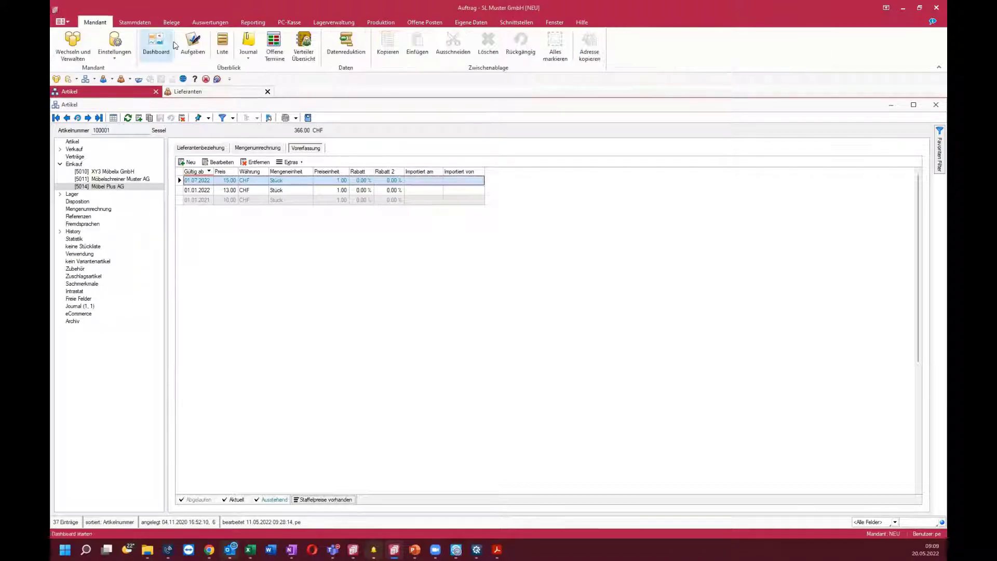
left_click(204, 51)
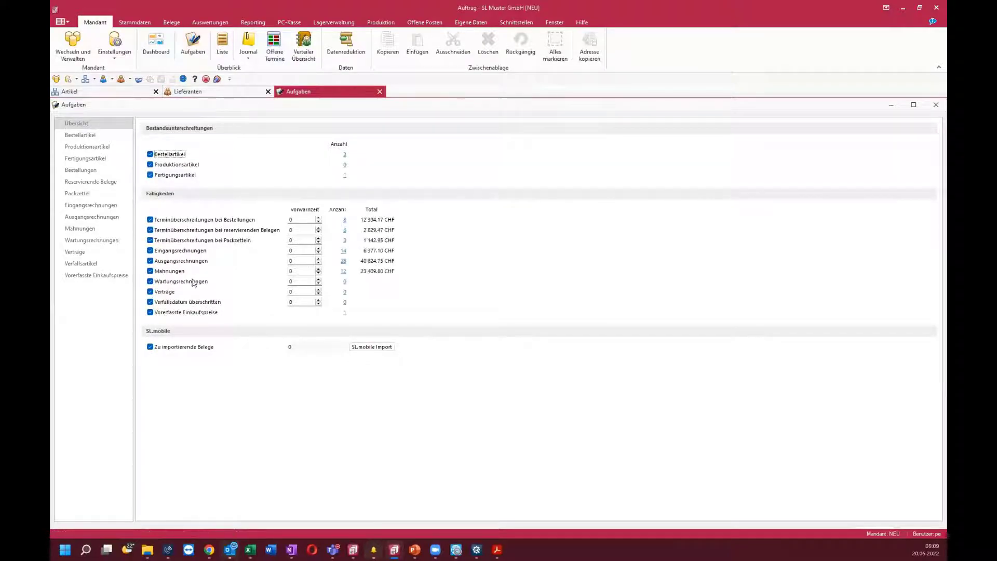
left_click(98, 277)
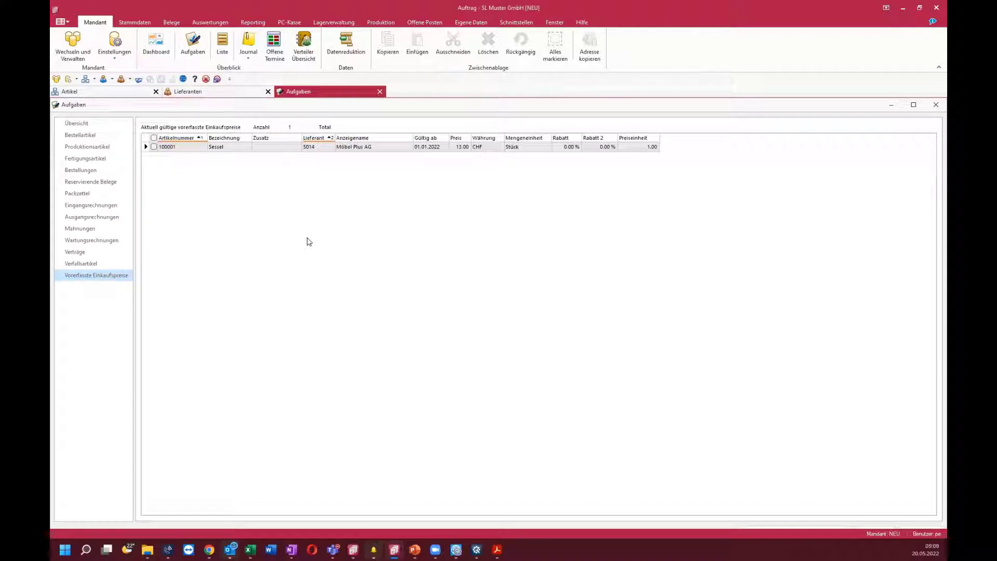
left_click(419, 306)
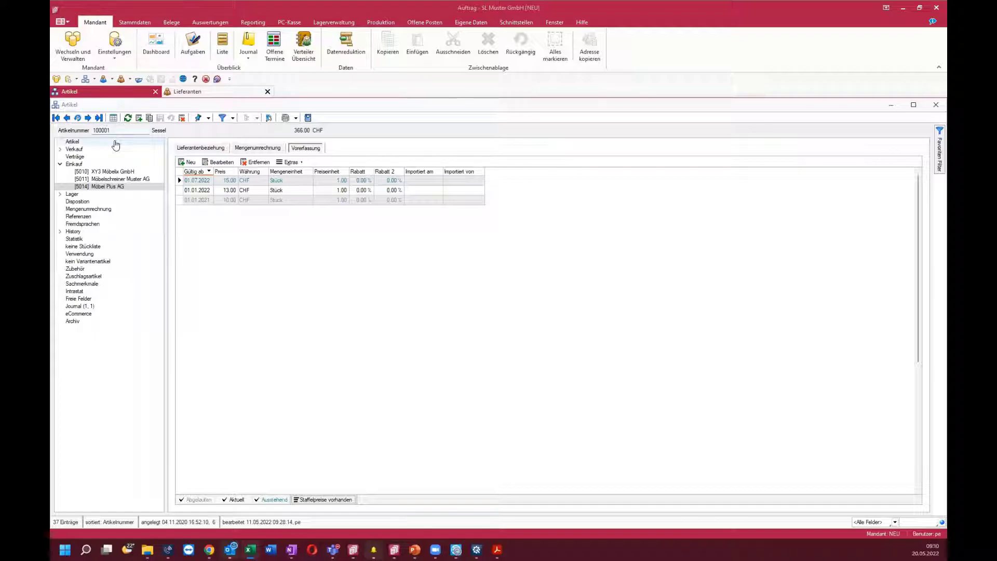
Step: Open the Sessel article's EK-Aktualisierung journal note and show its Toolbox macro TBX 8001 EK aktualisierung
left_click(73, 141)
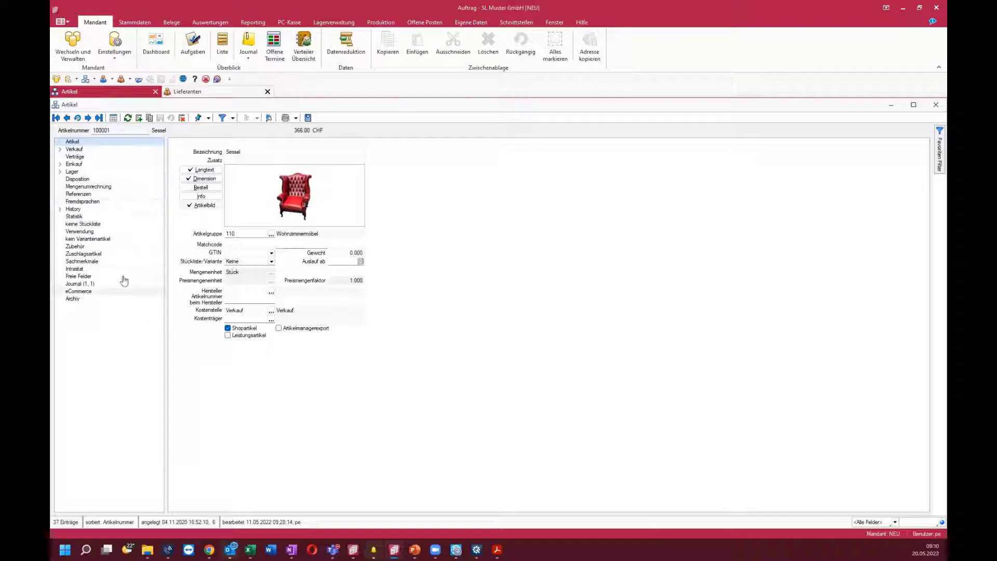
left_click(268, 117)
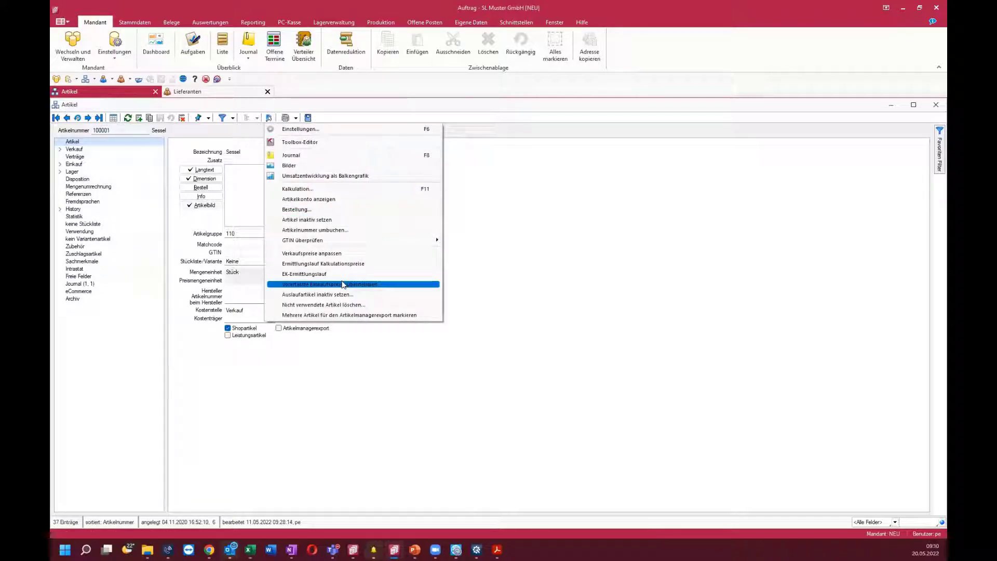
left_click(97, 255)
left_click(88, 283)
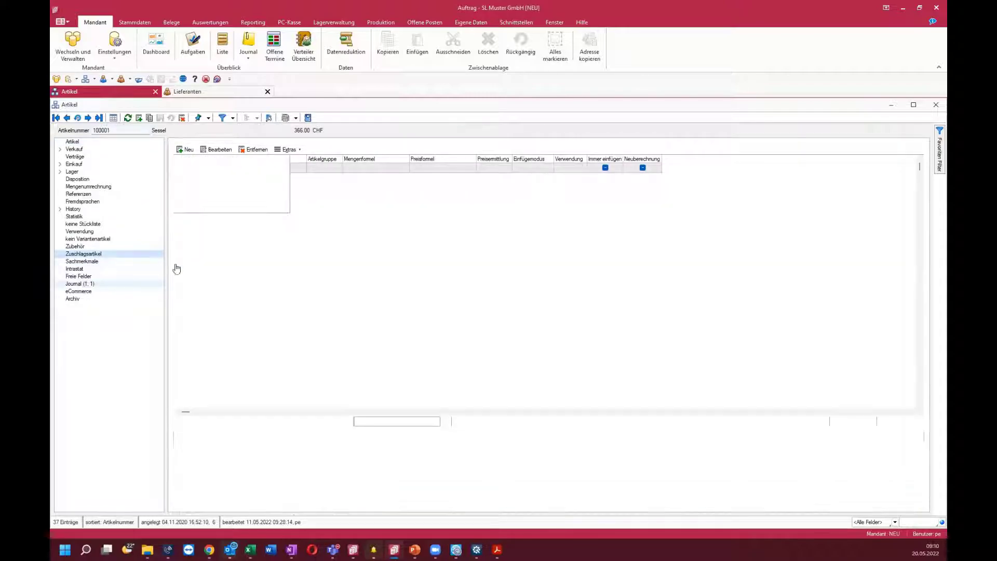
double_click(245, 177)
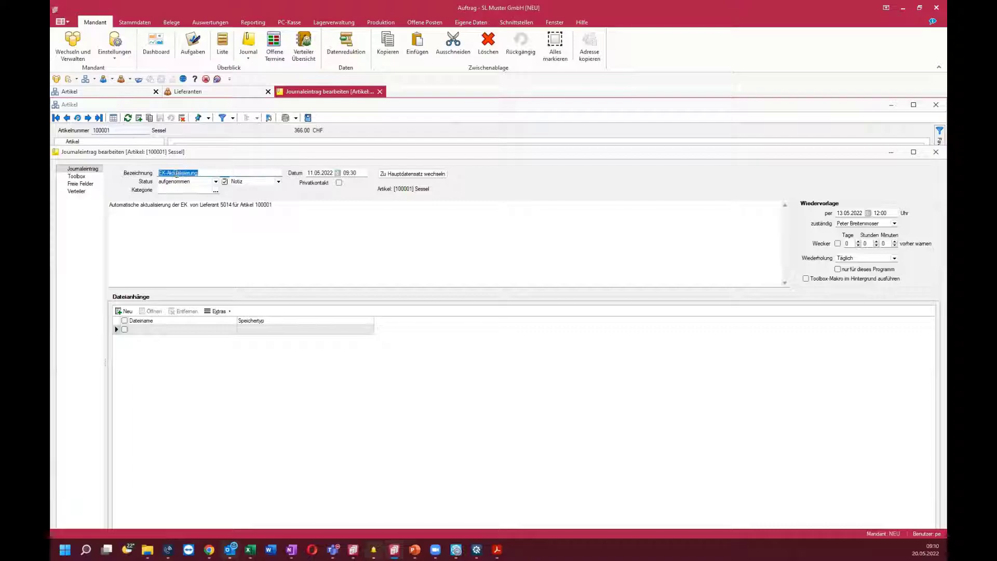
left_click(883, 213)
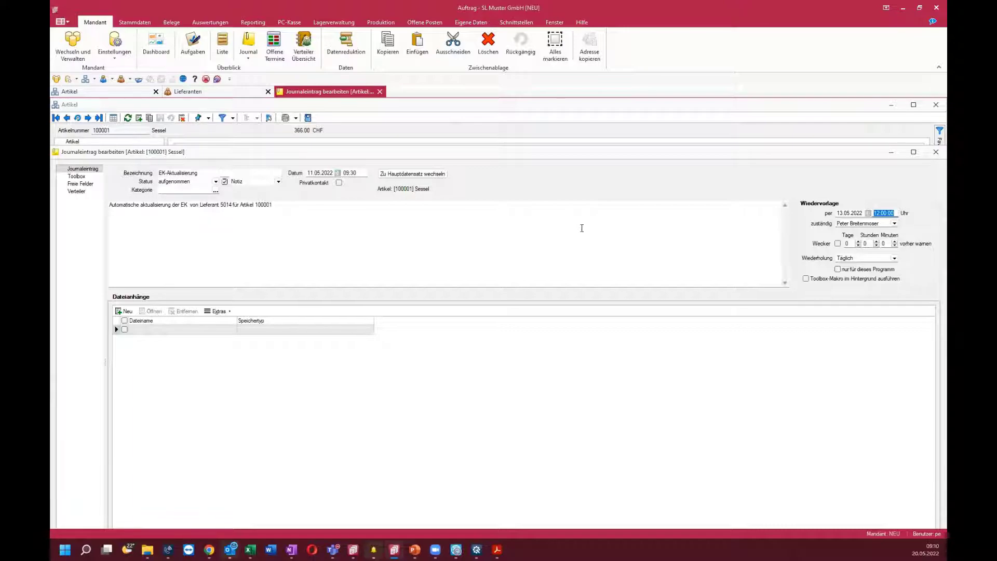
left_click_drag(257, 148, 242, 91)
left_click(78, 129)
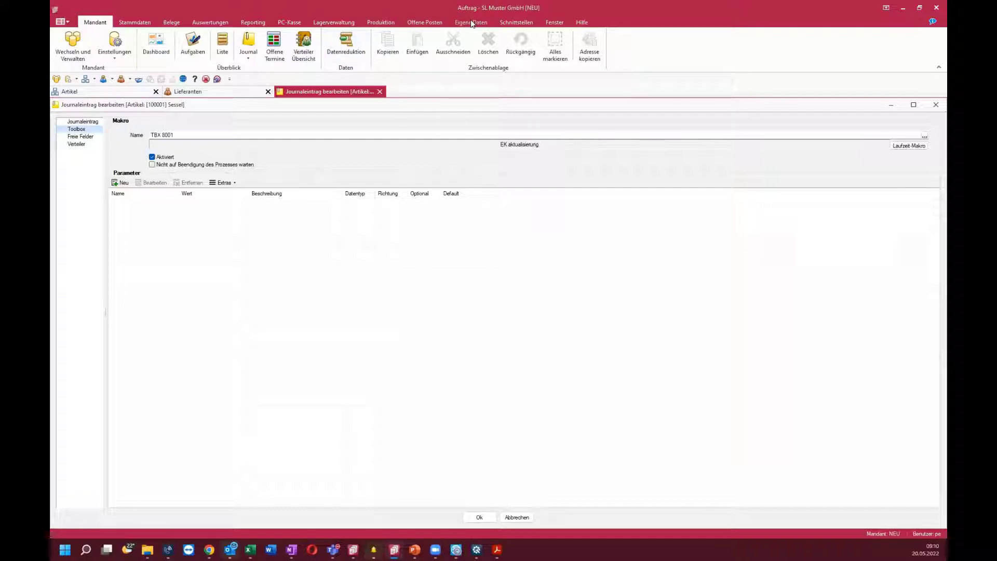
left_click(425, 23)
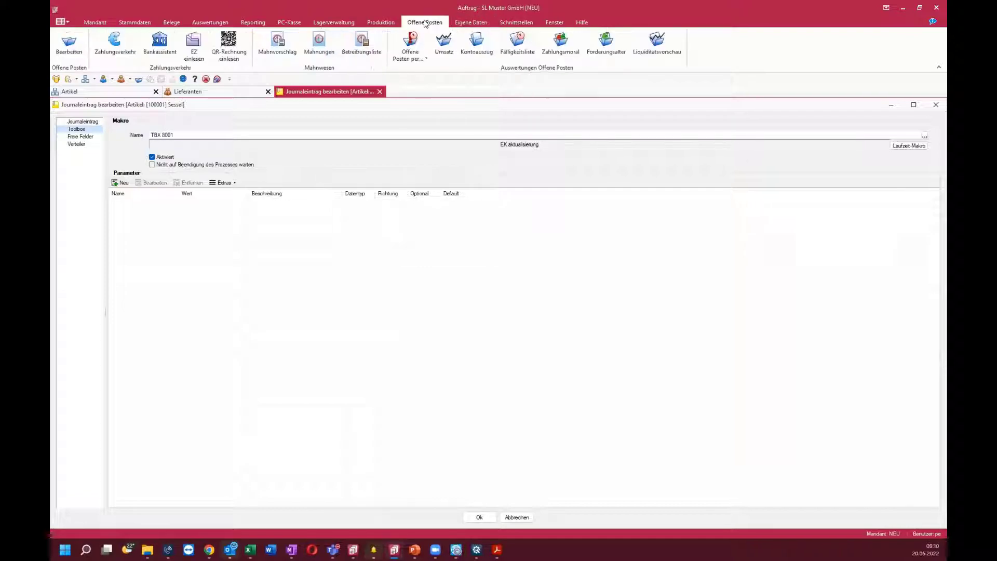
left_click(472, 23)
left_click(78, 46)
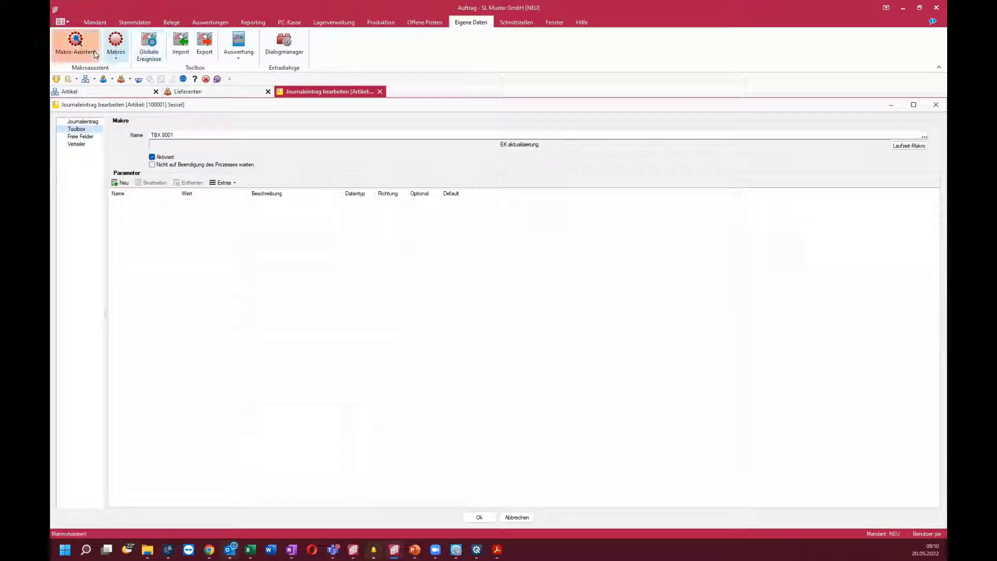
double_click(92, 145)
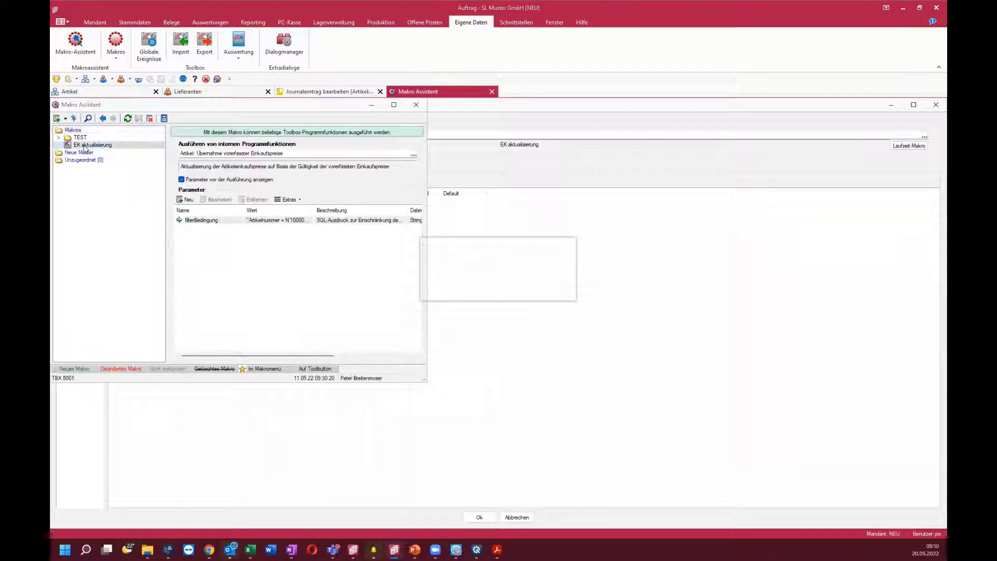
left_click(522, 292)
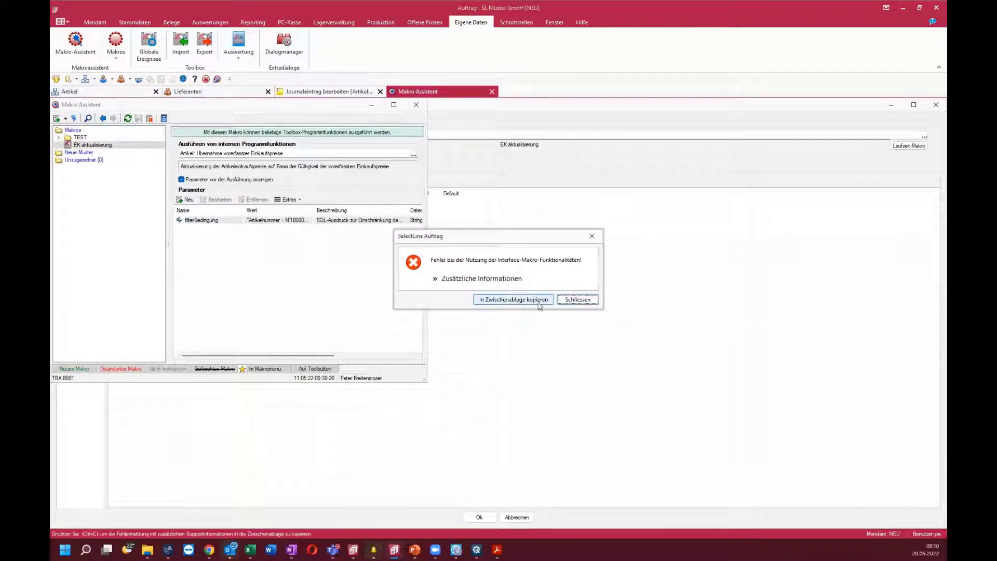
left_click(577, 299)
double_click(348, 107)
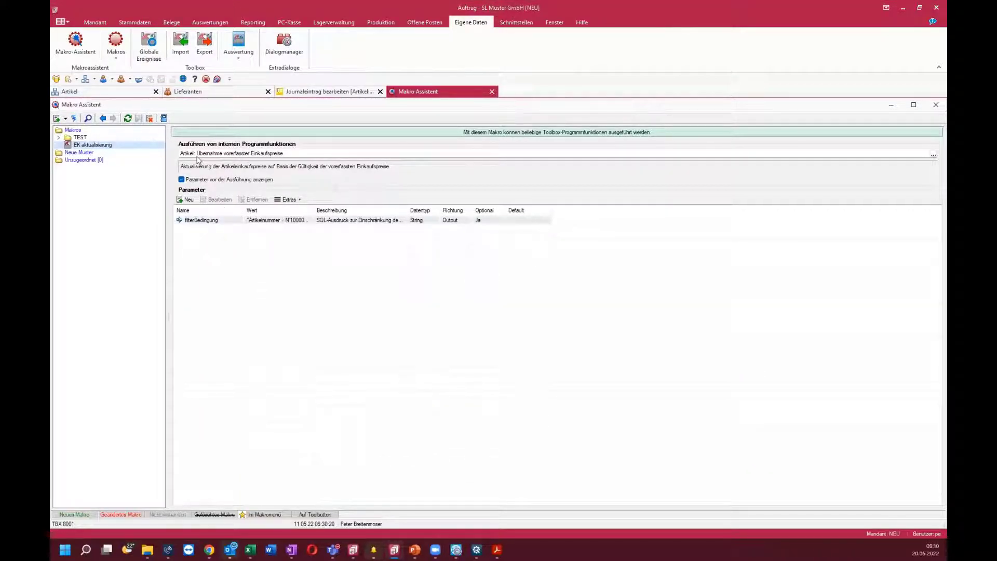
double_click(232, 222)
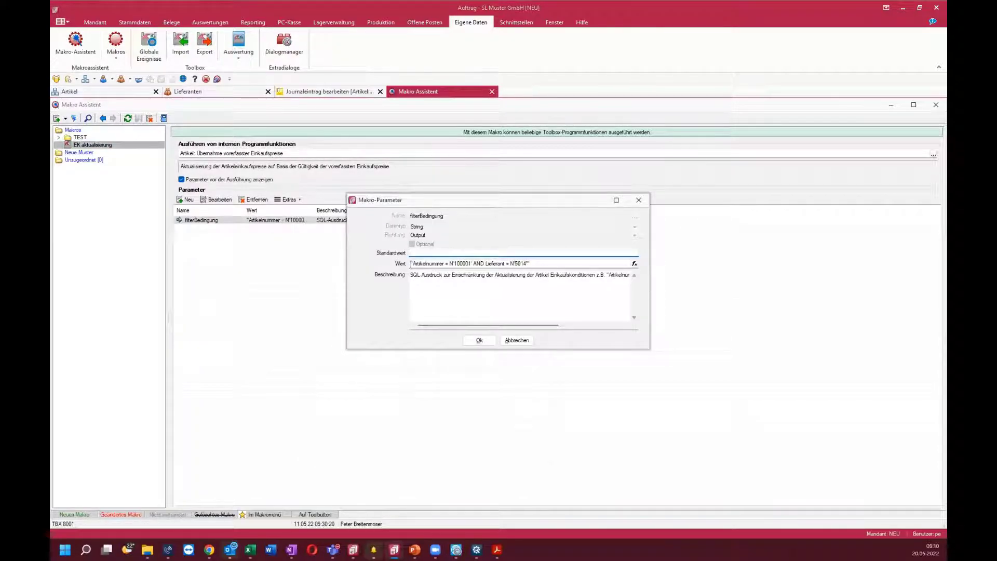
left_click_drag(411, 264, 444, 264)
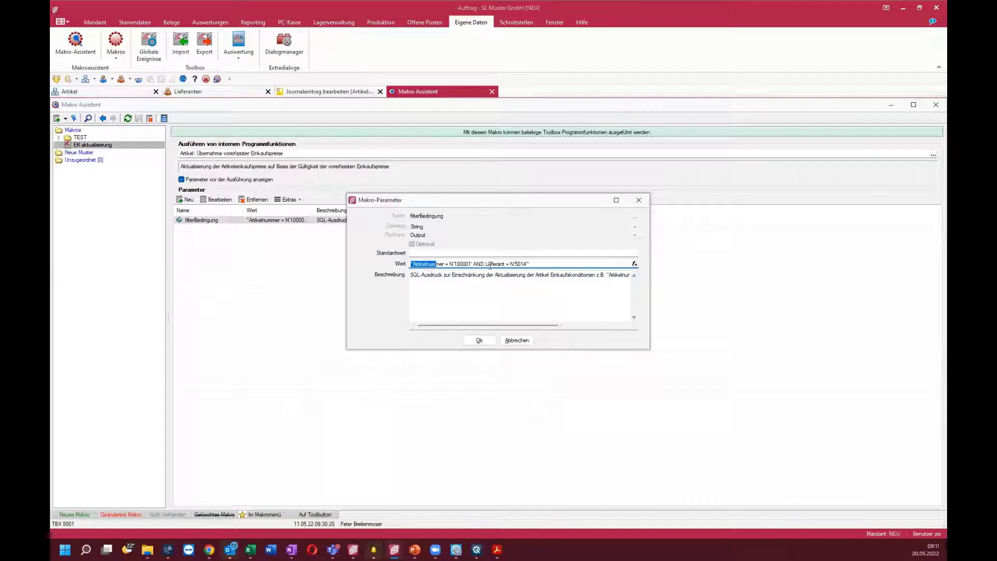
left_click_drag(518, 264, 526, 264)
left_click_drag(413, 264, 553, 268)
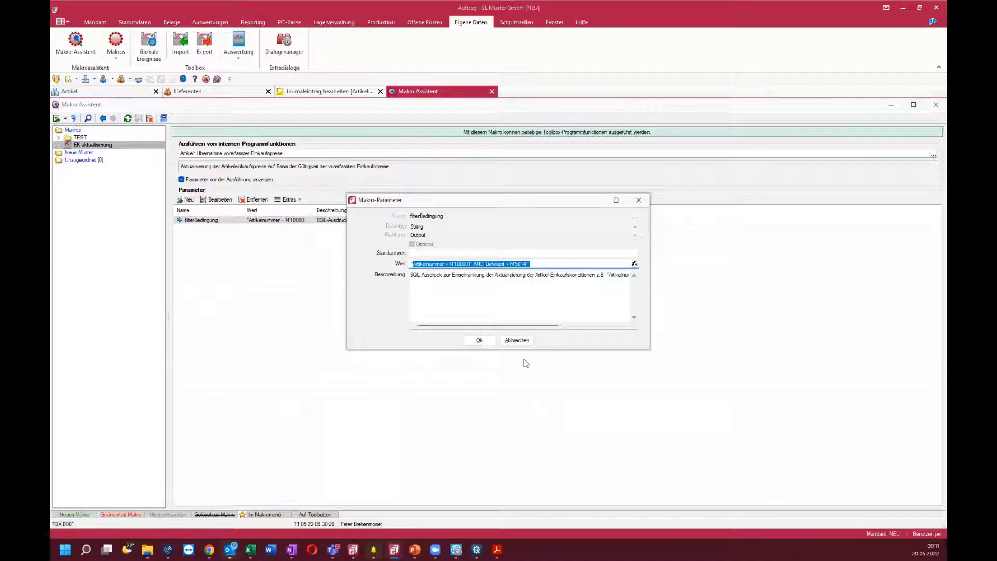
left_click(517, 341)
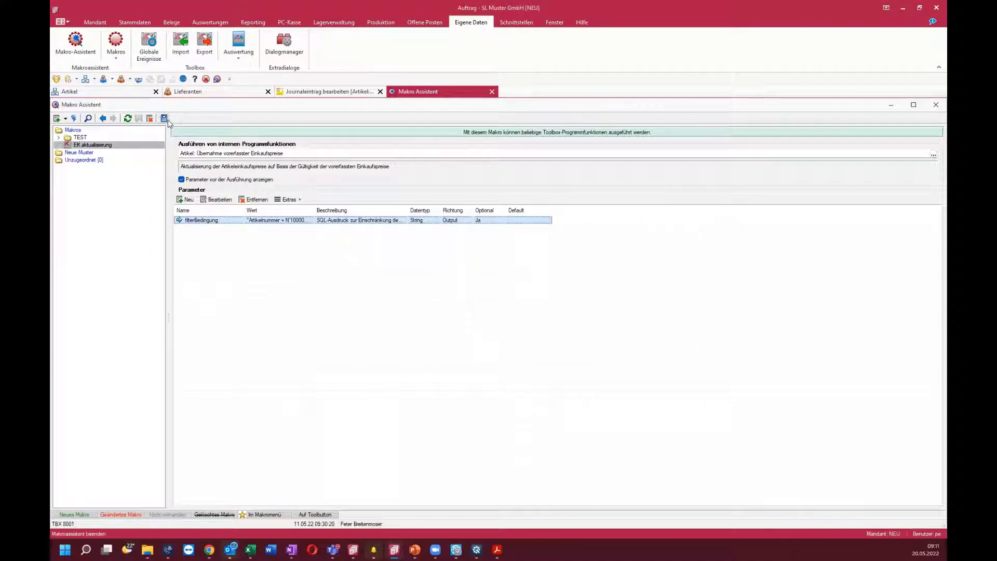
left_click(492, 91)
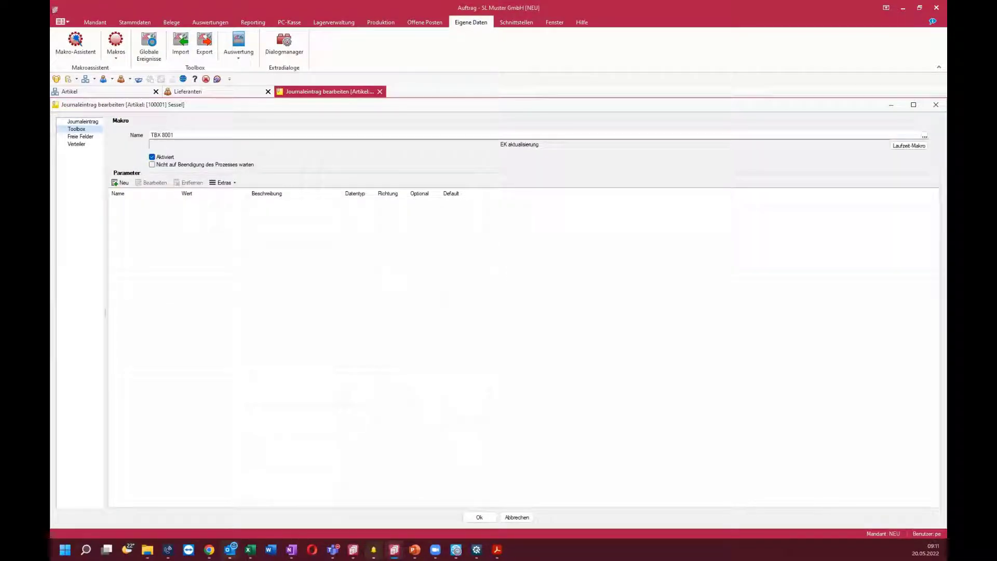
Step: Close the journal entry and load article 100028, Beratung (170.00 CHF), in the Artikel window
left_click(936, 105)
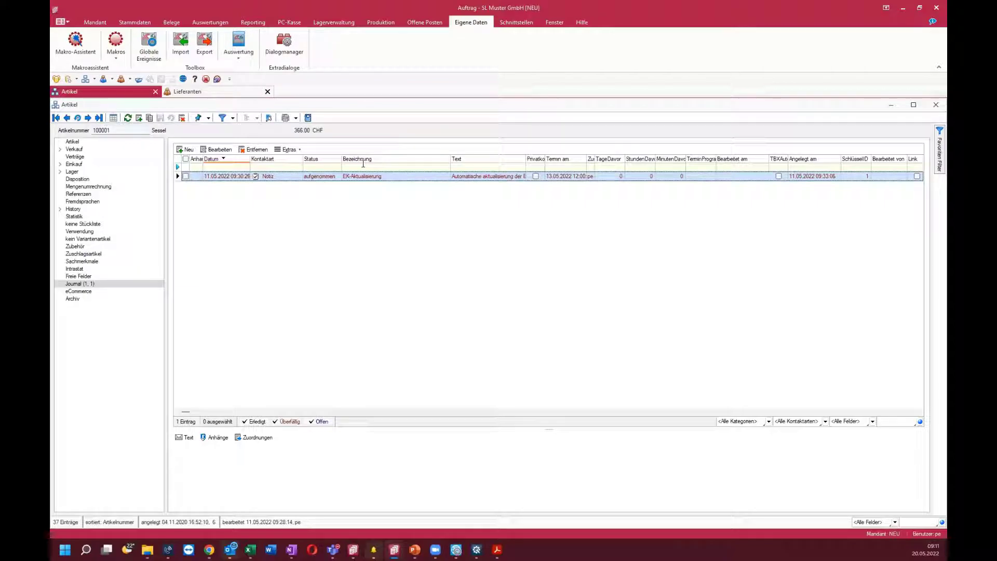
left_click(135, 22)
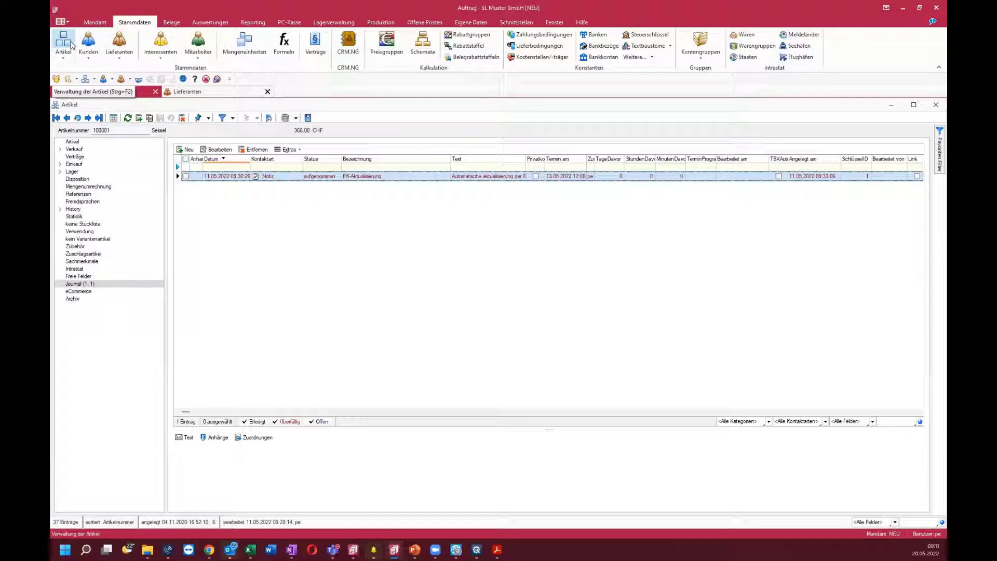
left_click(111, 128)
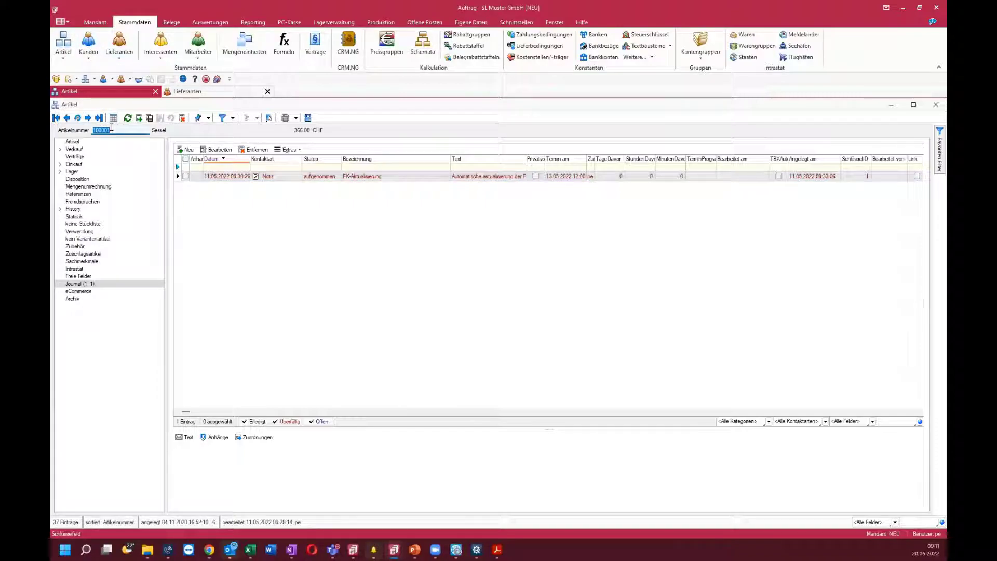
type("100028")
key("Return")
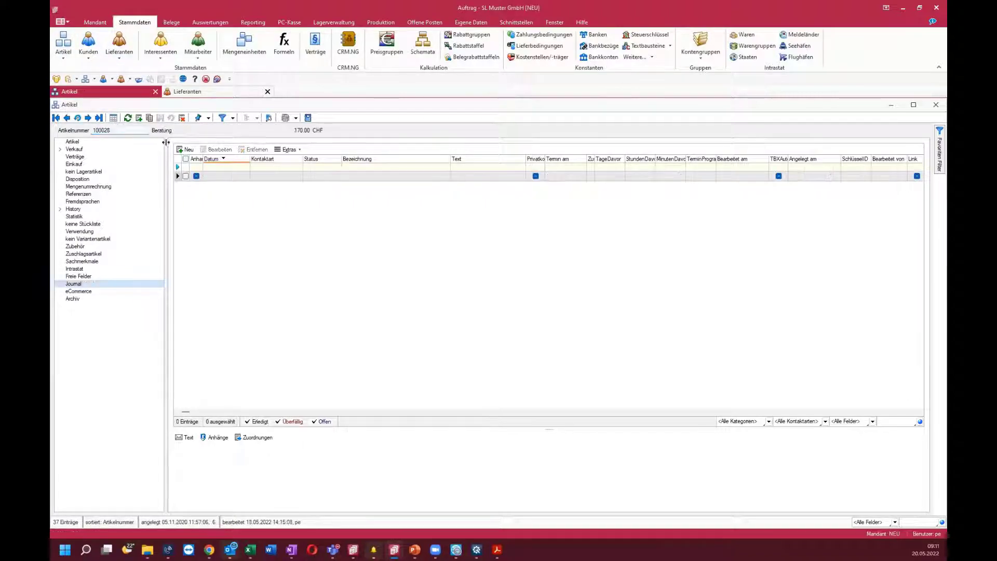
Step: Show the Beratung article's A Kunden CHF price row: 140.00 CHF net, valid from 01.01.2020
left_click(94, 141)
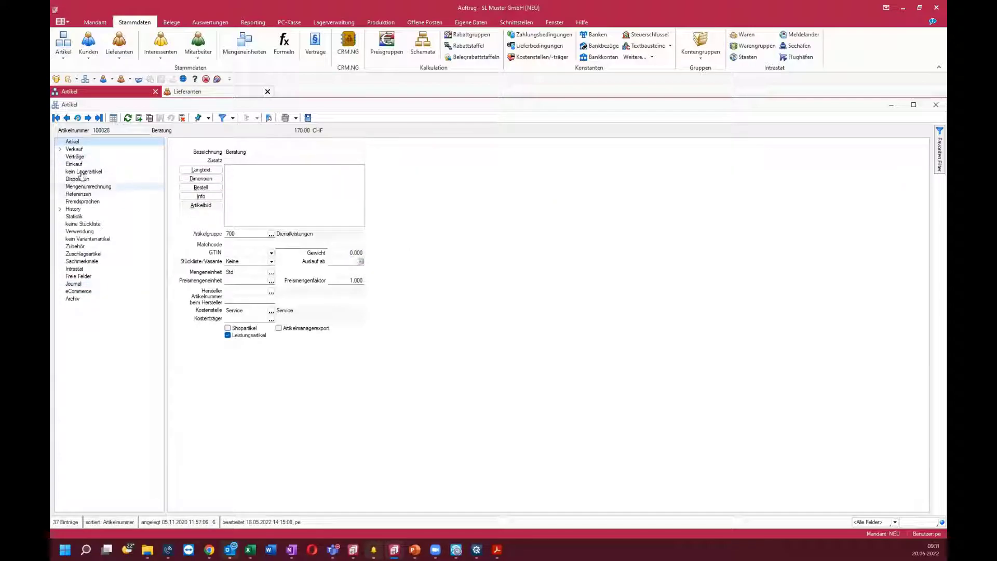
left_click(77, 149)
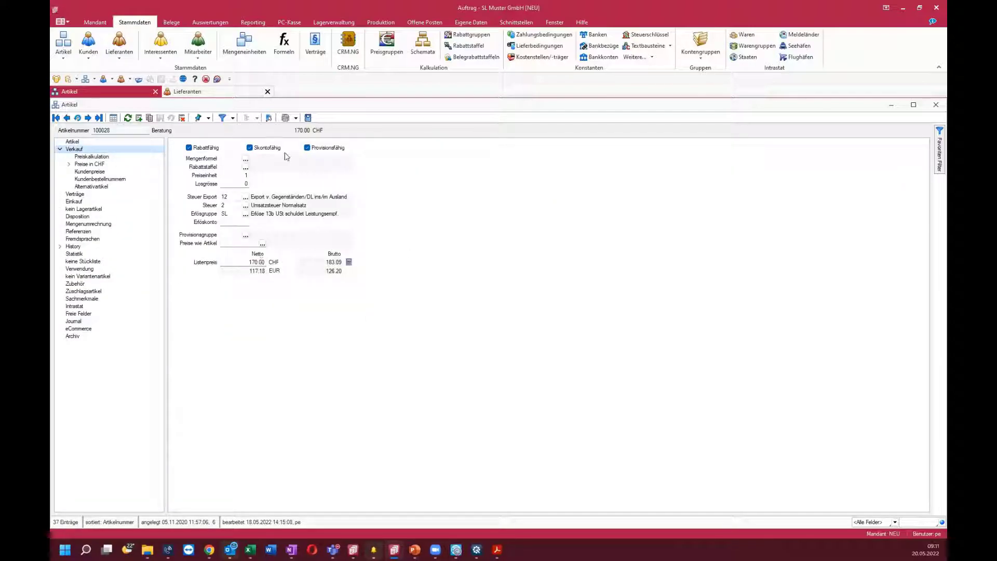
left_click(69, 164)
left_click(94, 179)
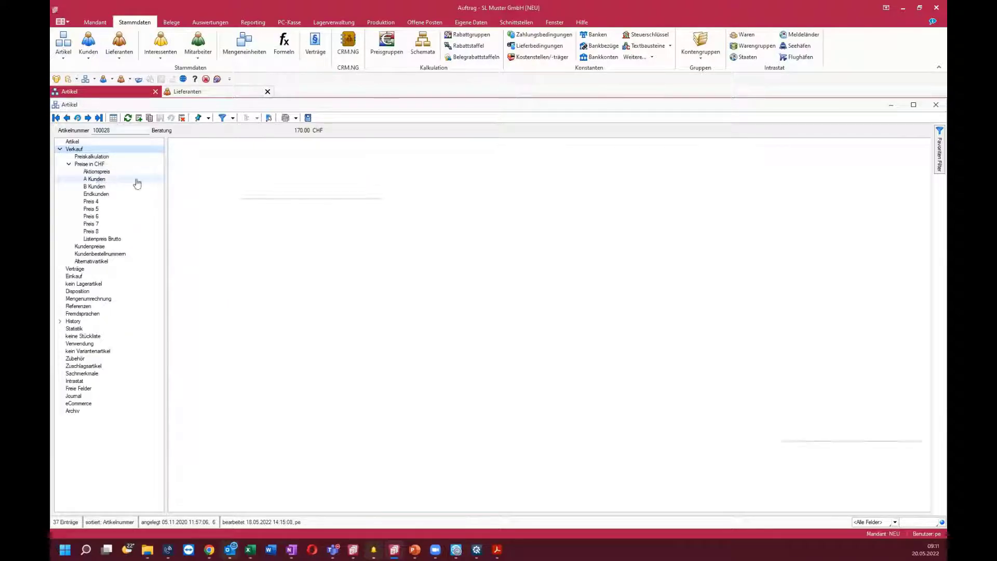
left_click(299, 169)
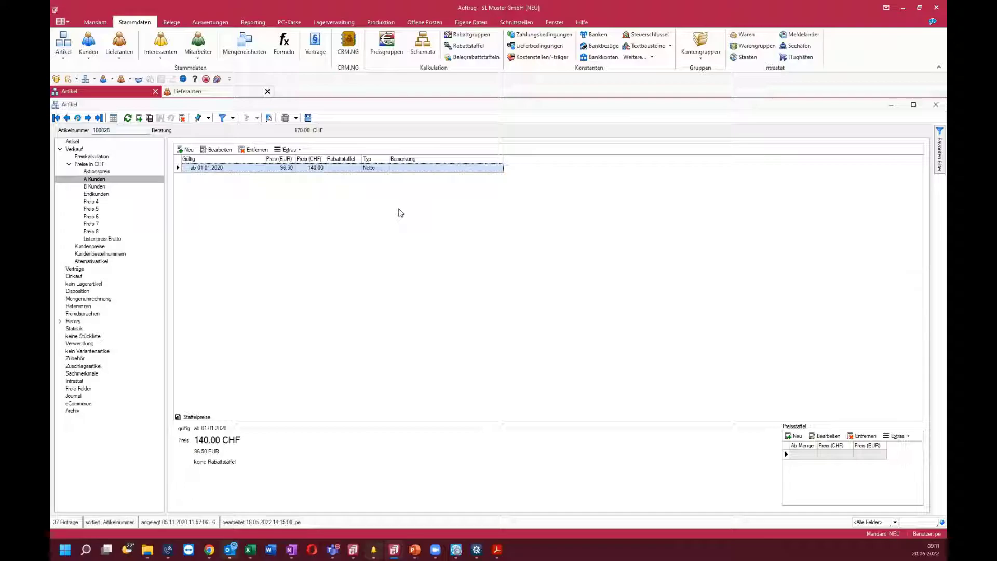
left_click(268, 118)
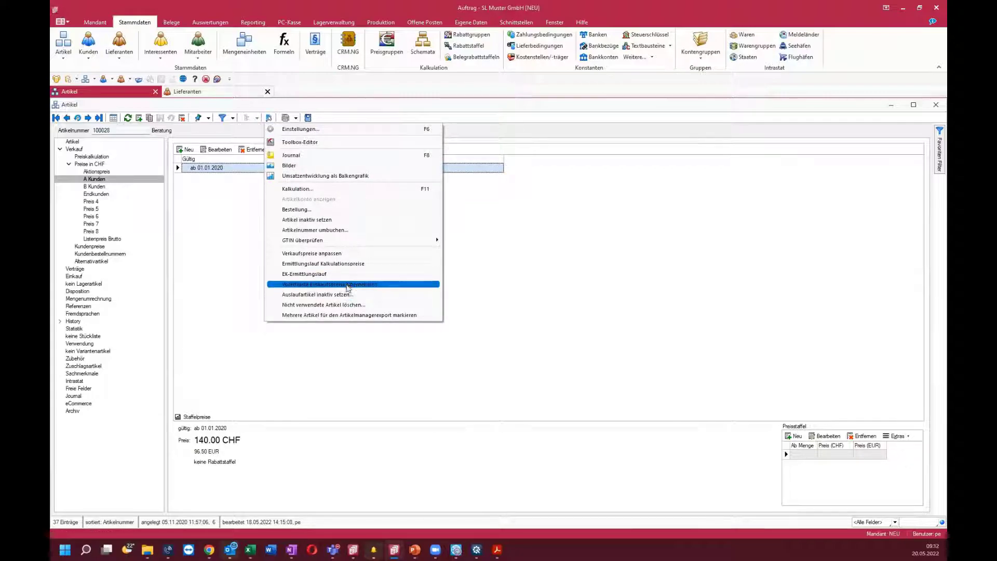
left_click(342, 254)
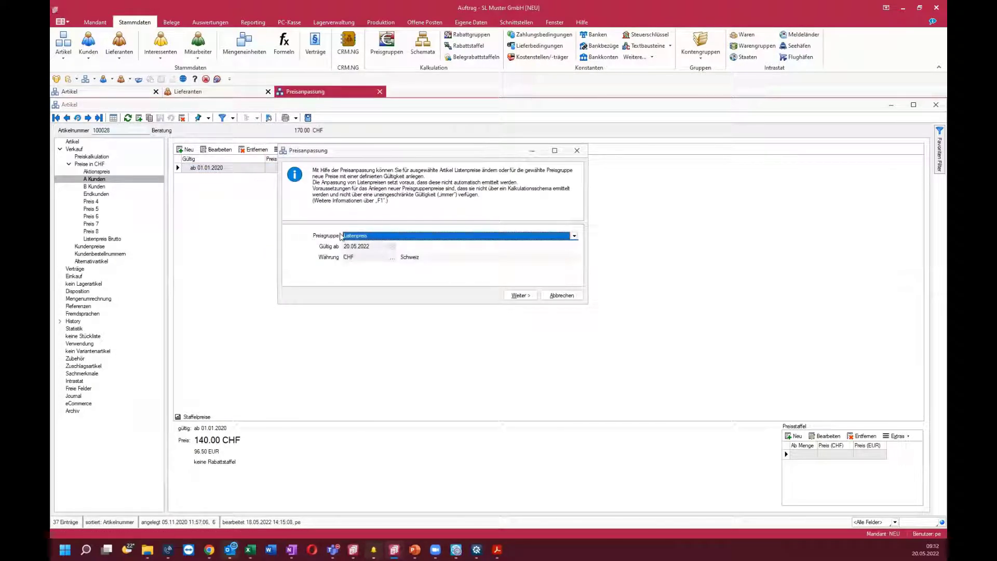
left_click(521, 295)
left_click(393, 235)
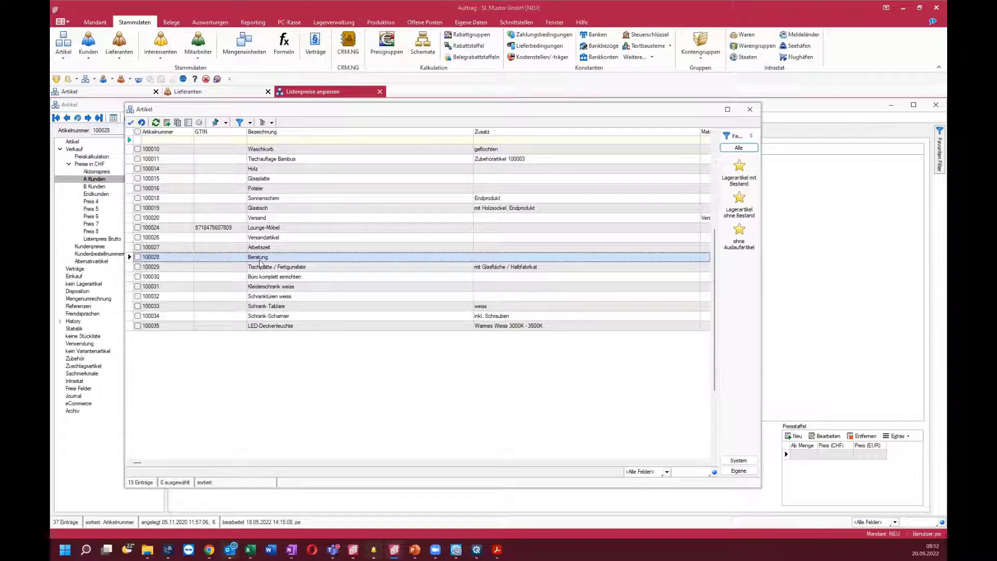
double_click(260, 263)
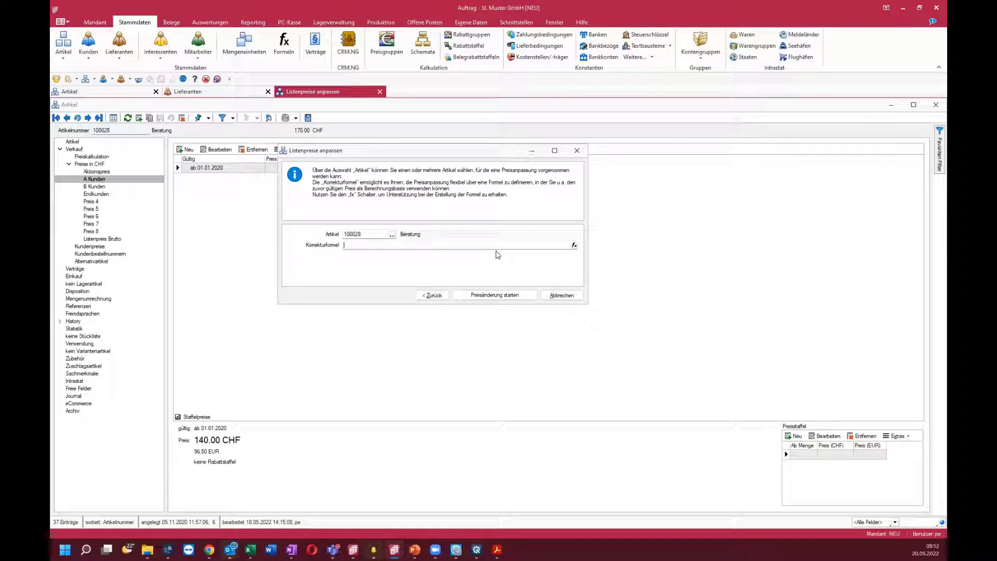
left_click(575, 296)
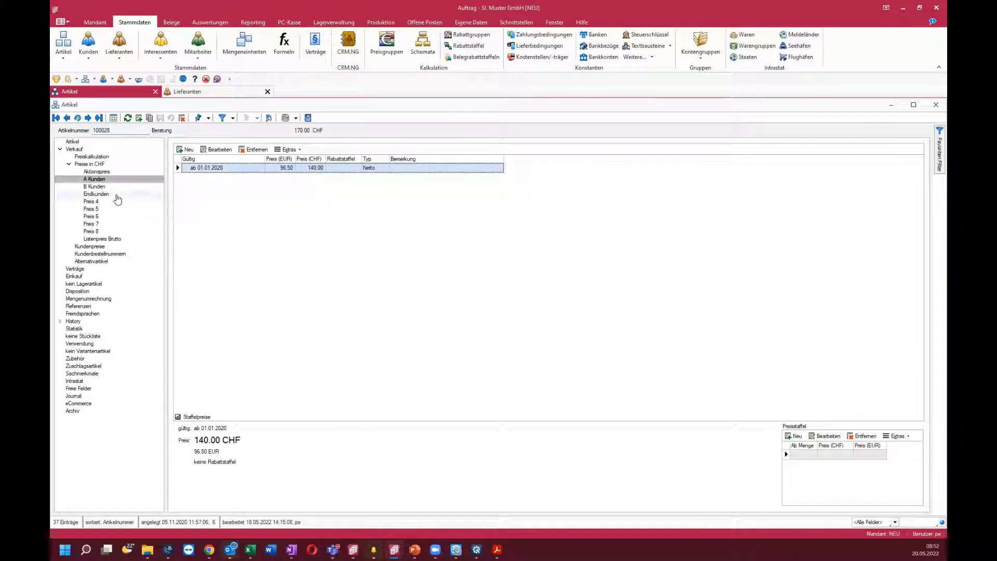
left_click(269, 118)
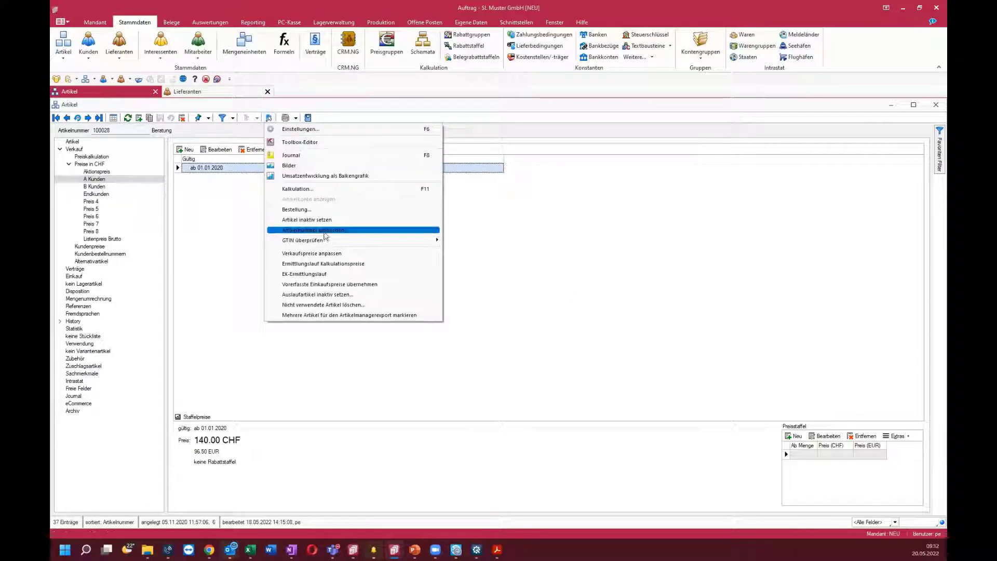
left_click(338, 254)
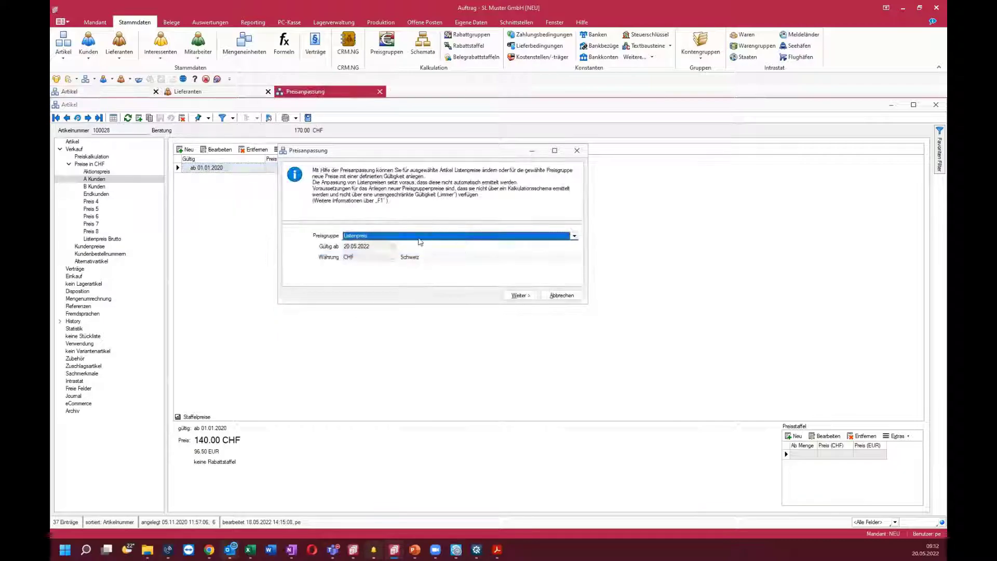
left_click(439, 236)
left_click(359, 253)
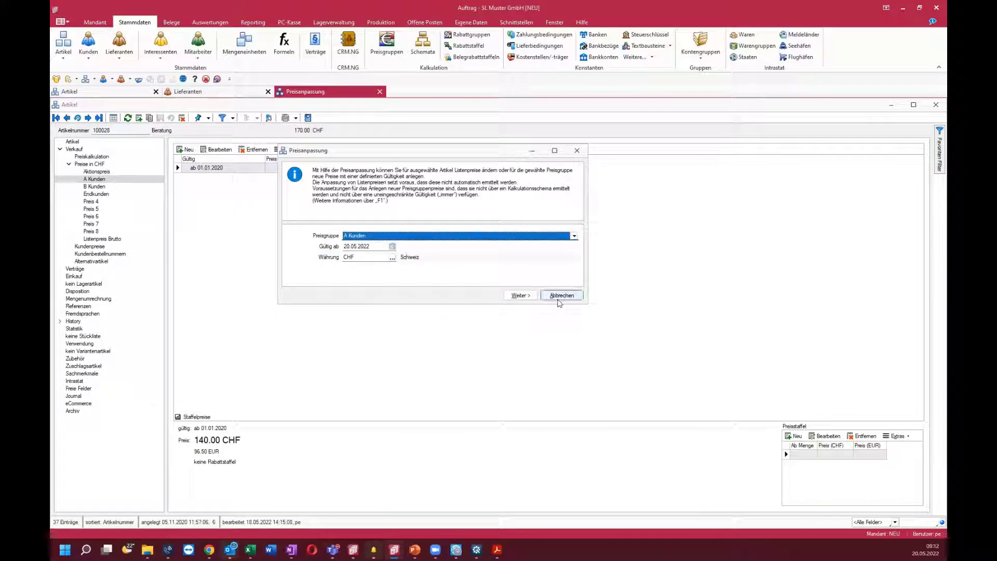
left_click(519, 295)
left_click(393, 236)
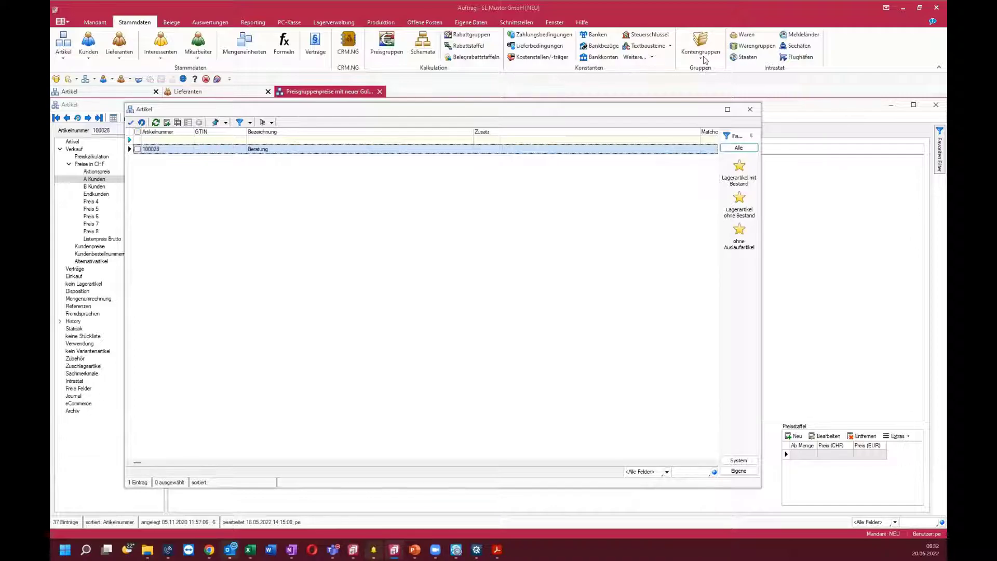
left_click(750, 109)
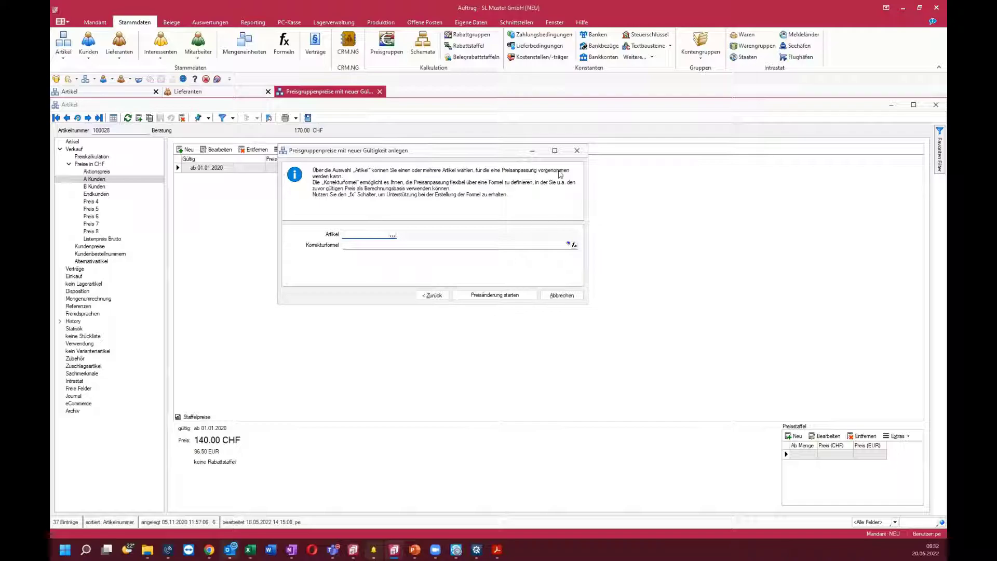
left_click(577, 150)
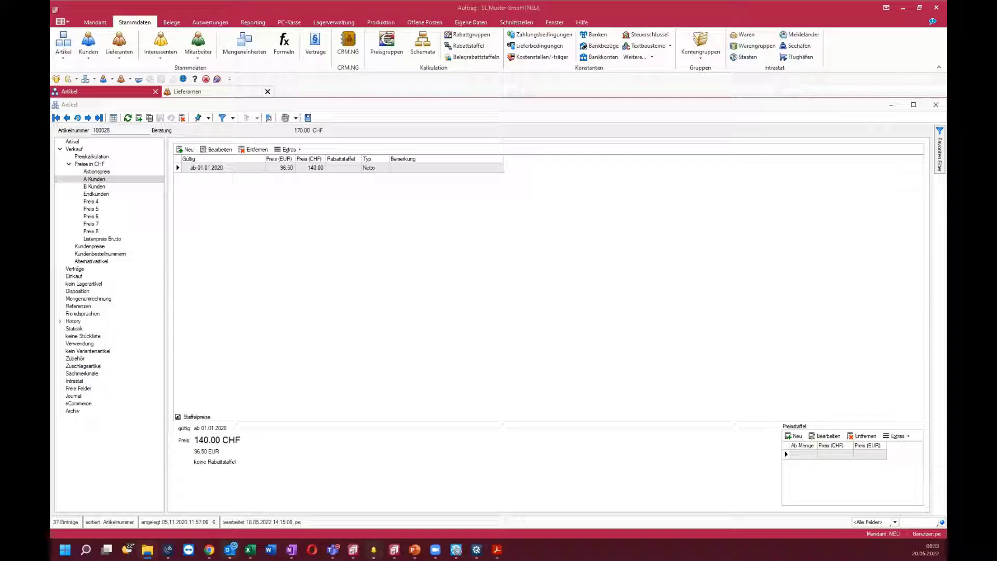
Step: Open the Konfiguration Kundenbildschirm from the PC-Kasse ribbon tab
left_click(391, 239)
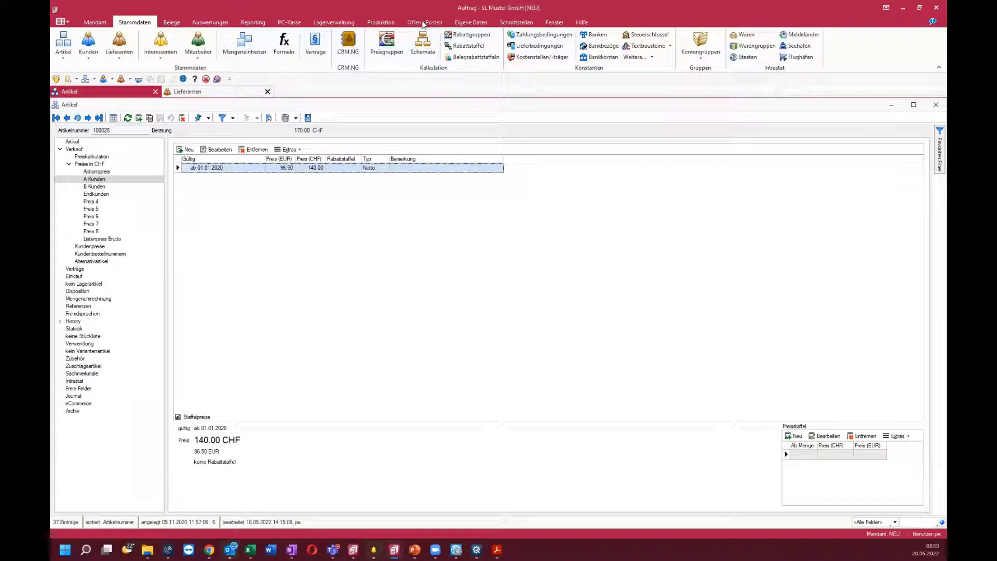
left_click(381, 22)
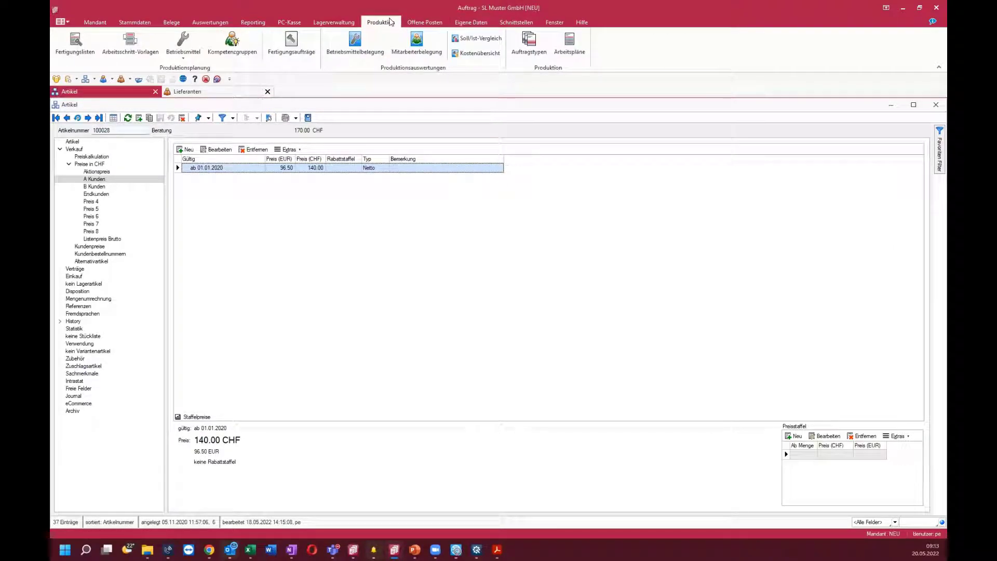
left_click(283, 22)
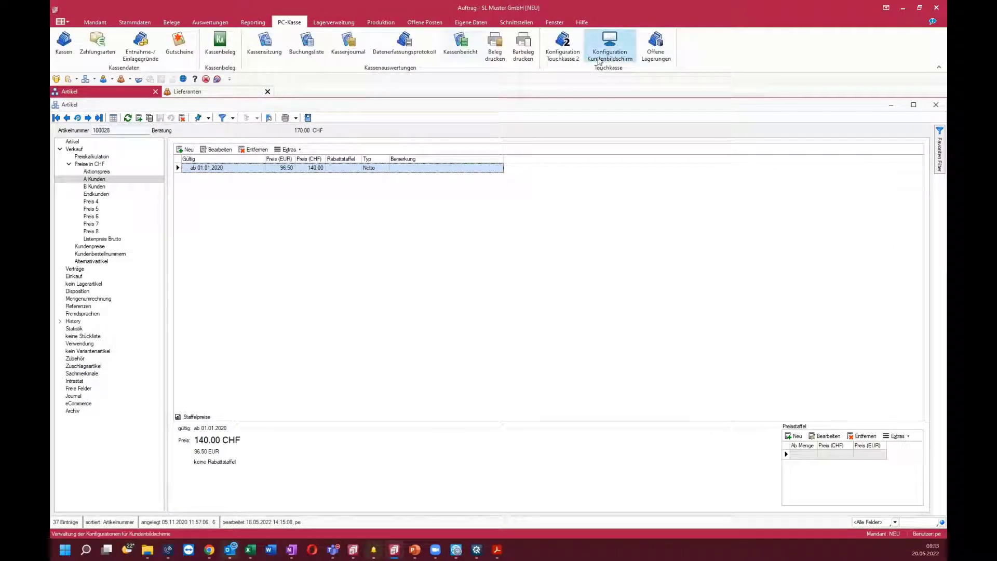
left_click(600, 61)
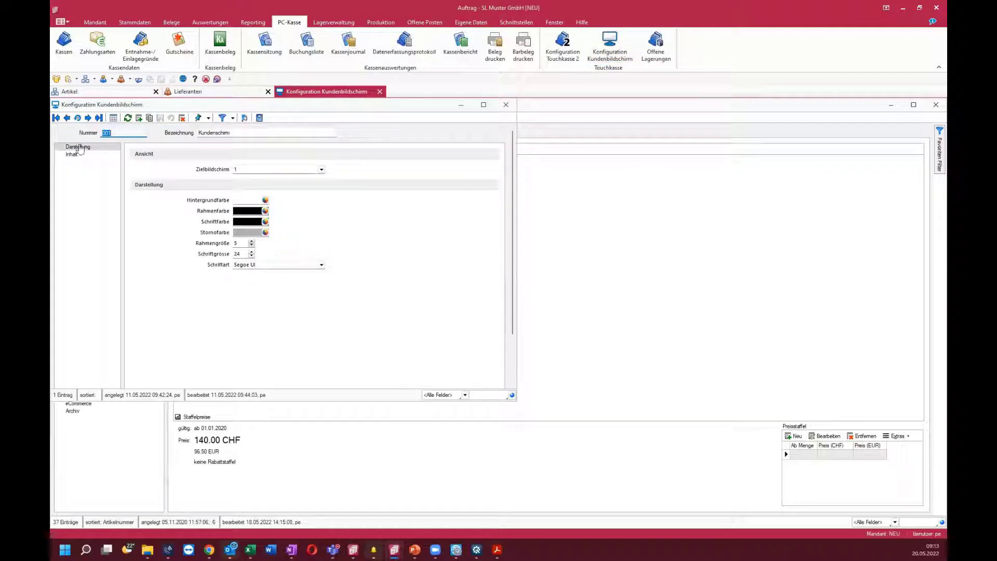
Step: On the Inhalt page, delete the old media file entry and add a new media row
left_click(72, 154)
left_click(234, 179)
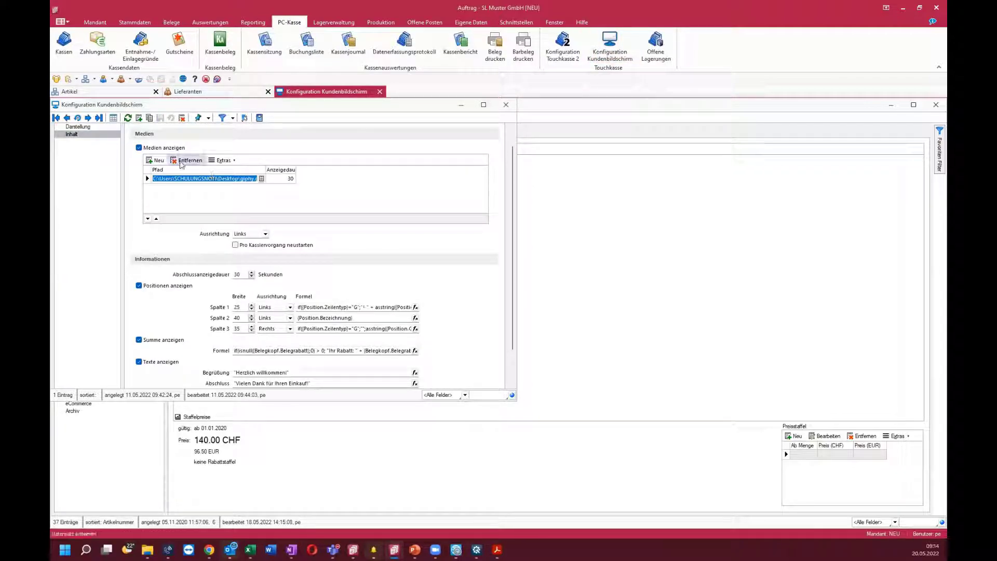
left_click(187, 160)
left_click(534, 300)
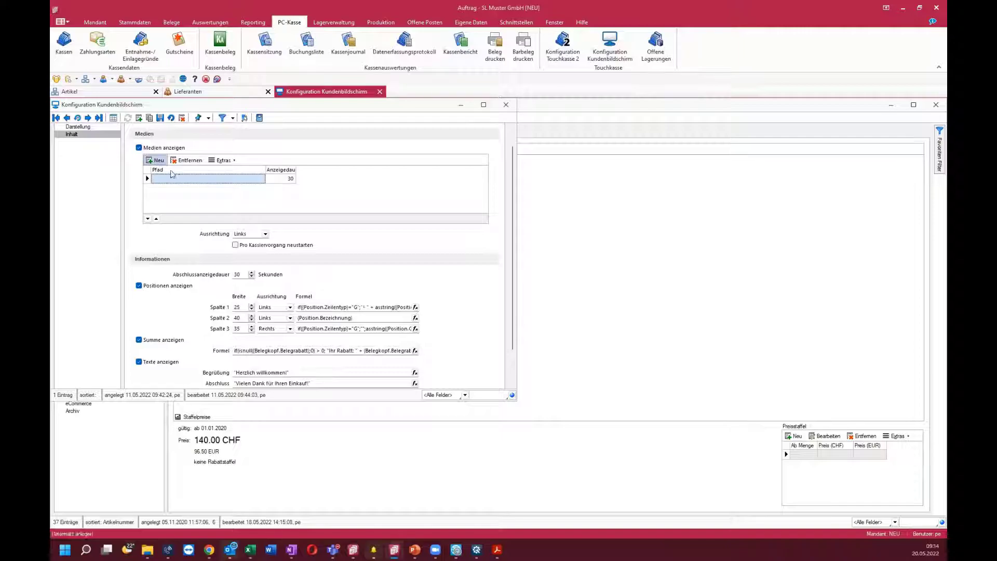
left_click(158, 160)
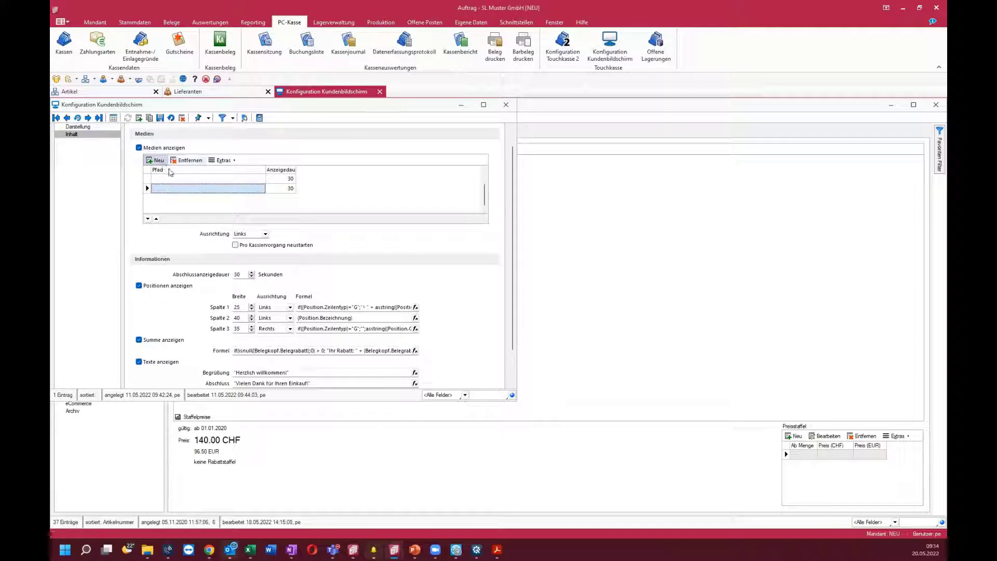
Step: Point the new media row to giphy.gif on the Desktop and save the configuration
left_click(260, 179)
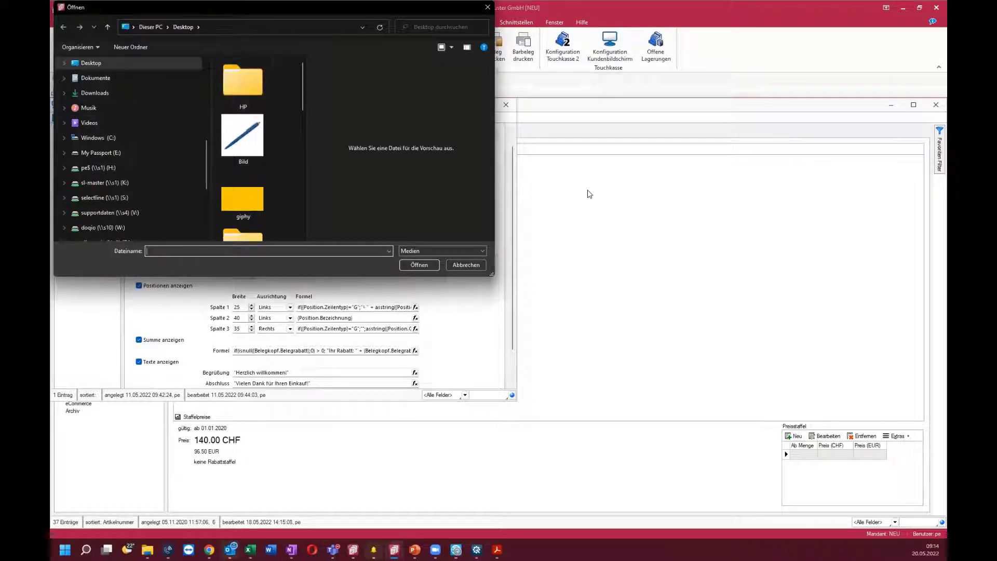
left_click_drag(496, 192, 772, 191)
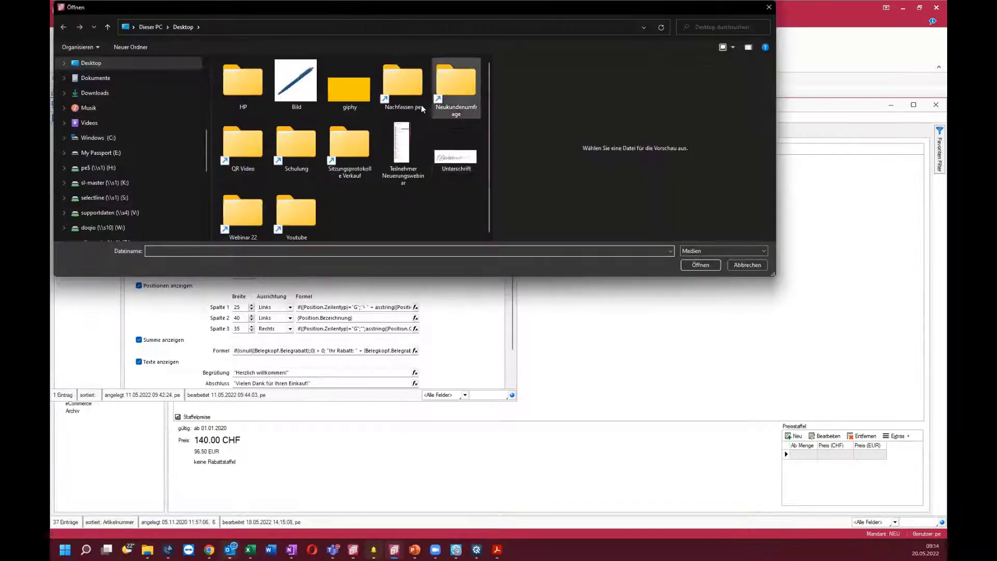
double_click(344, 88)
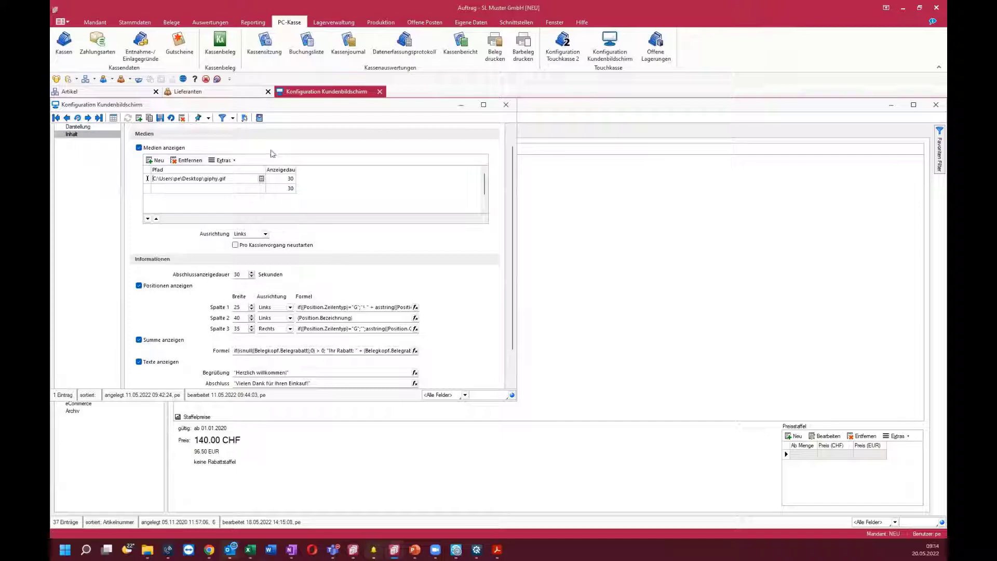
left_click(162, 118)
Step: Start the Touchkasse 2 till and dismiss the unfinished-session notice with Ok
left_click(220, 42)
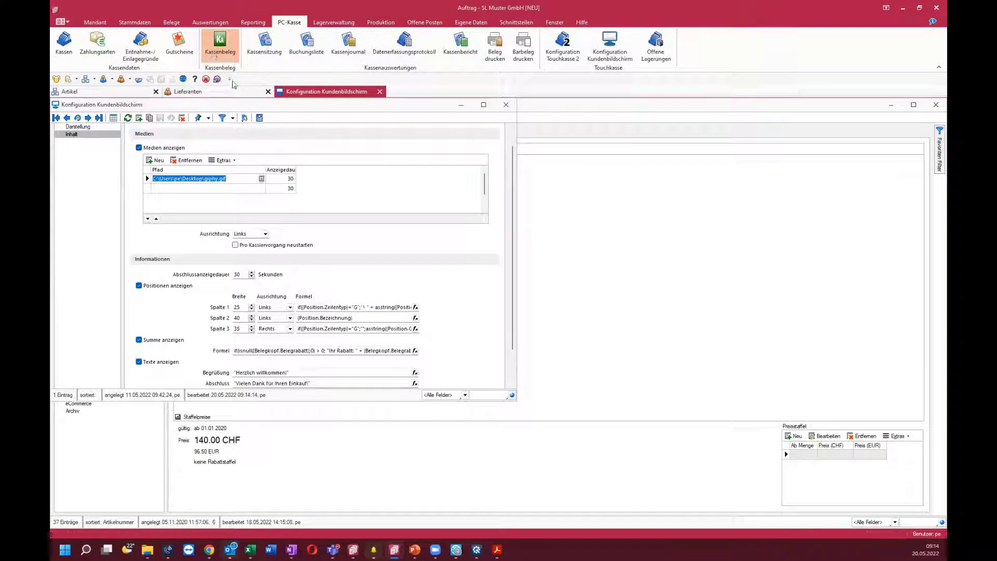
double_click(186, 169)
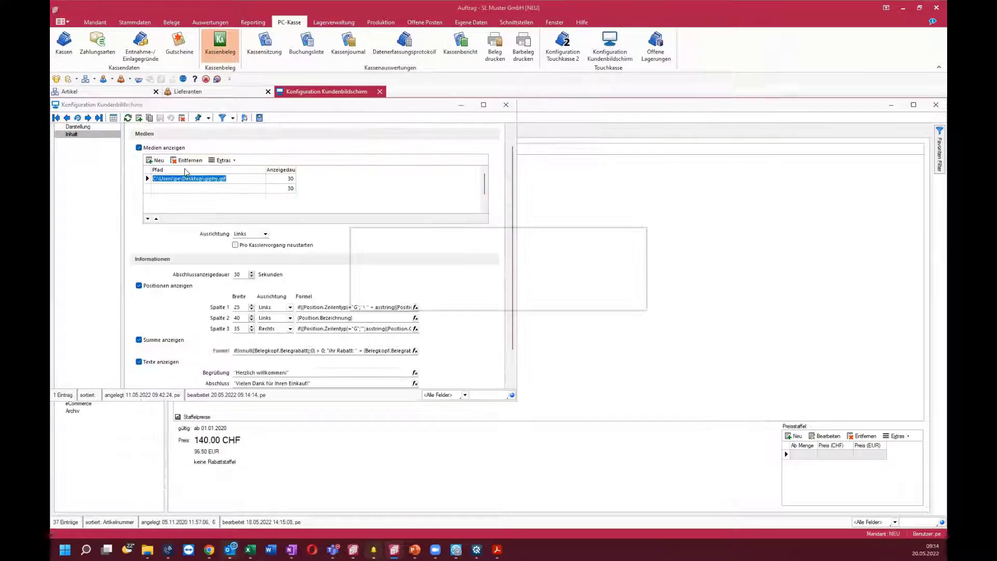
left_click(515, 291)
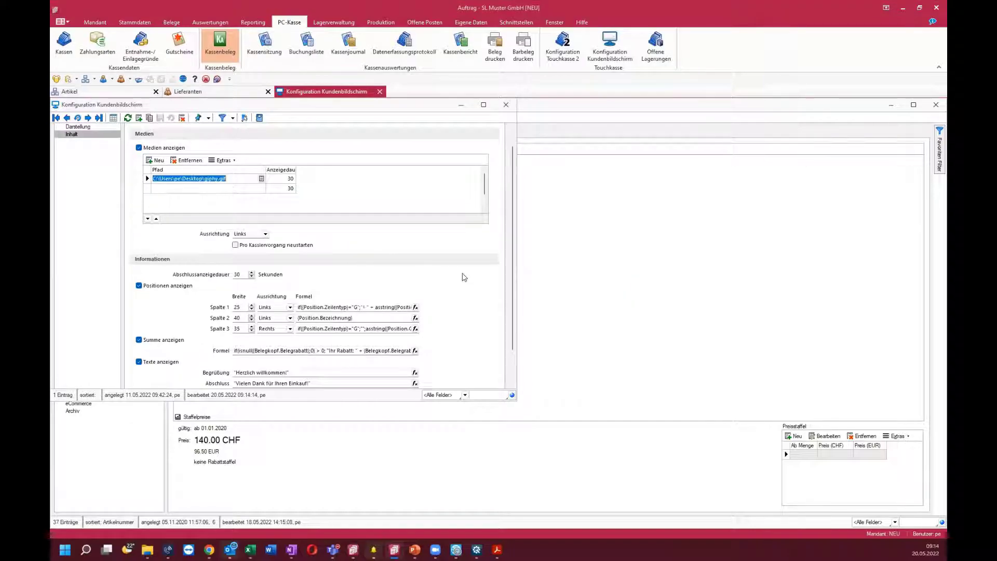
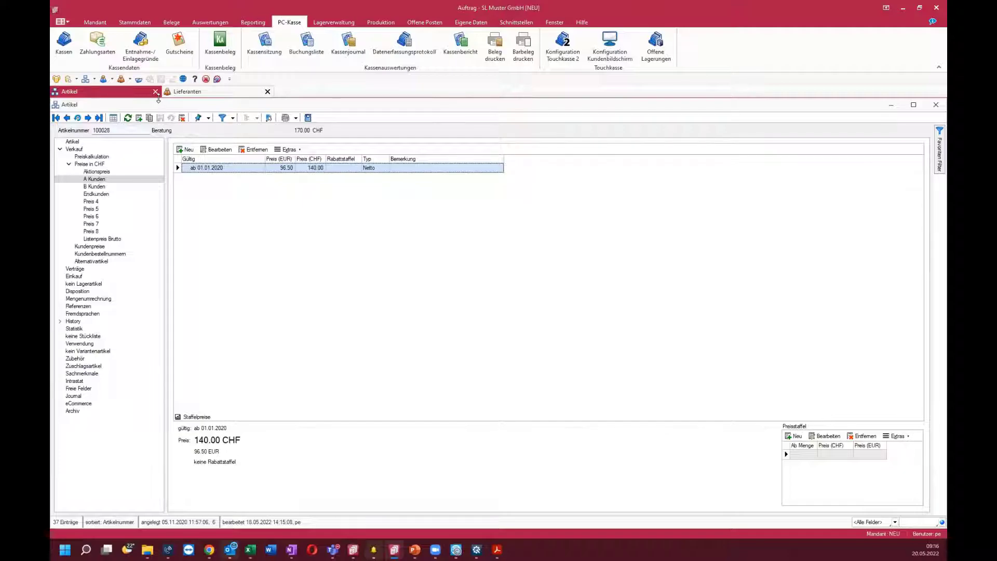
Step: Close the Artikel and Lieferanten records and show the Produktion ribbon functions
left_click(155, 91)
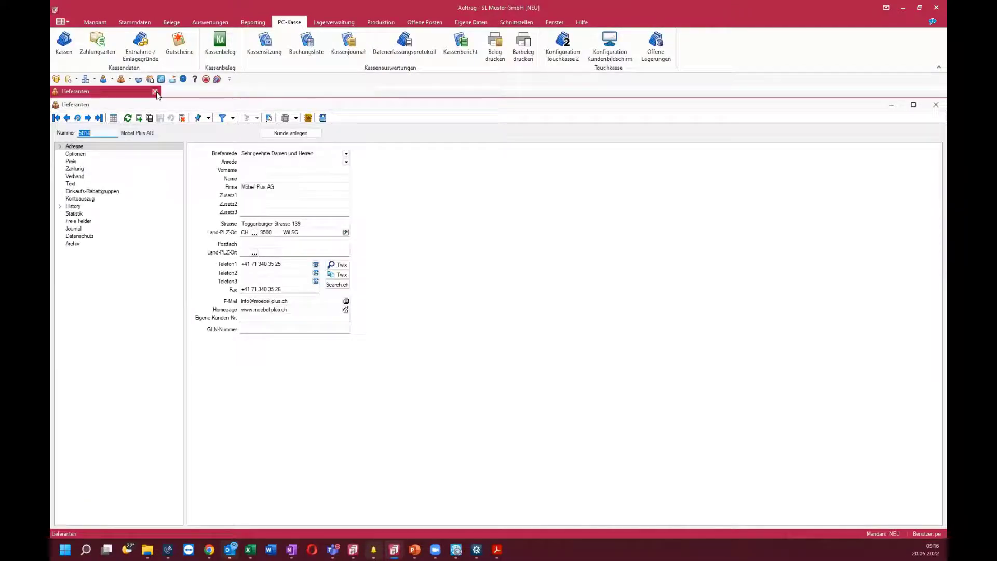
left_click(156, 91)
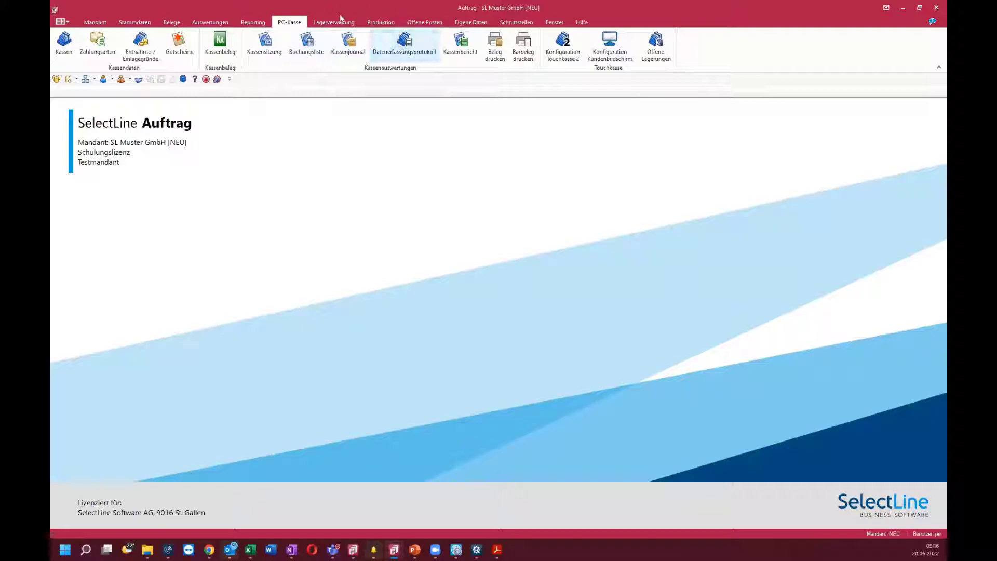
left_click(377, 23)
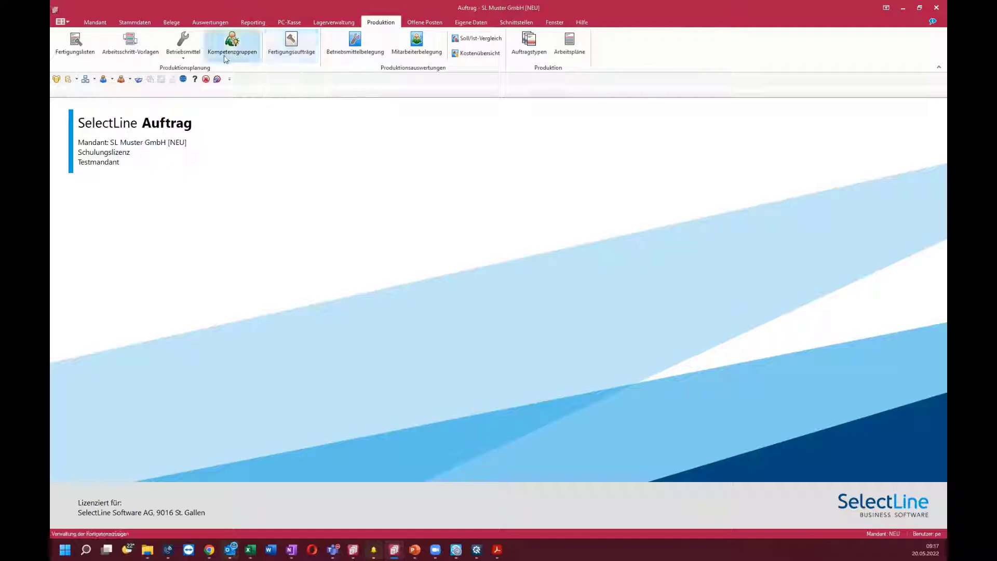
Step: Open the production orders and review the Sammeldruck selection listing all four orders
left_click(293, 49)
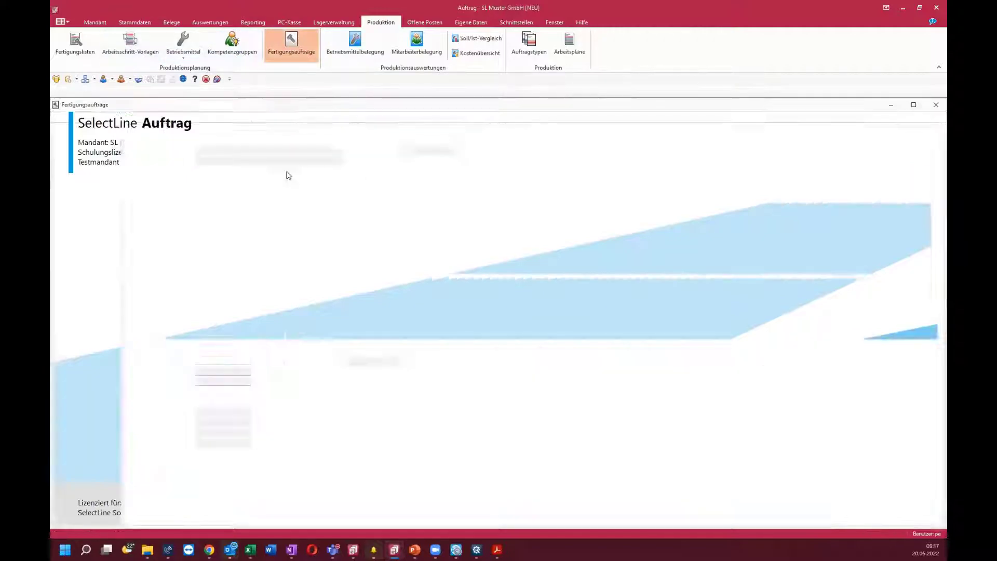
left_click(270, 118)
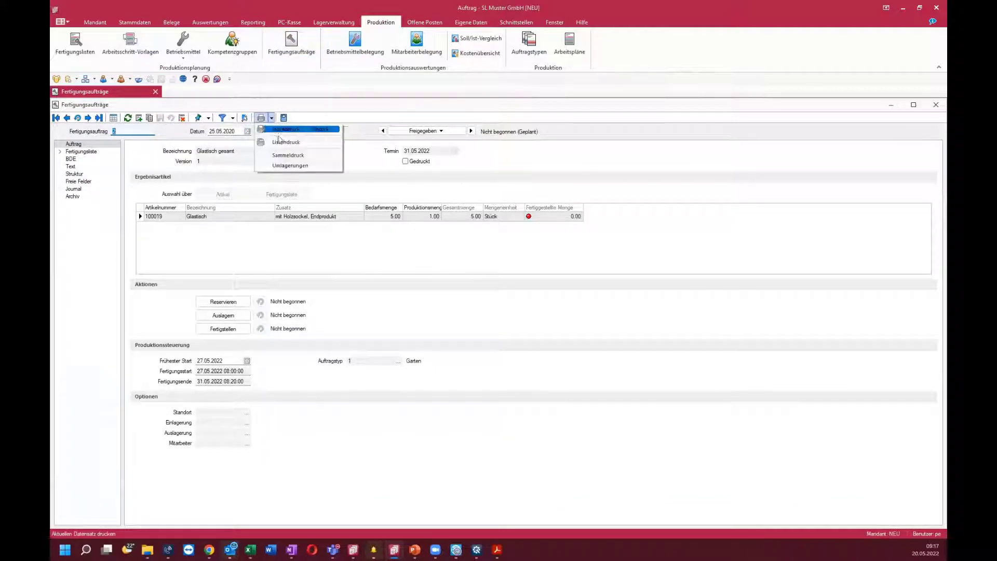
left_click(281, 156)
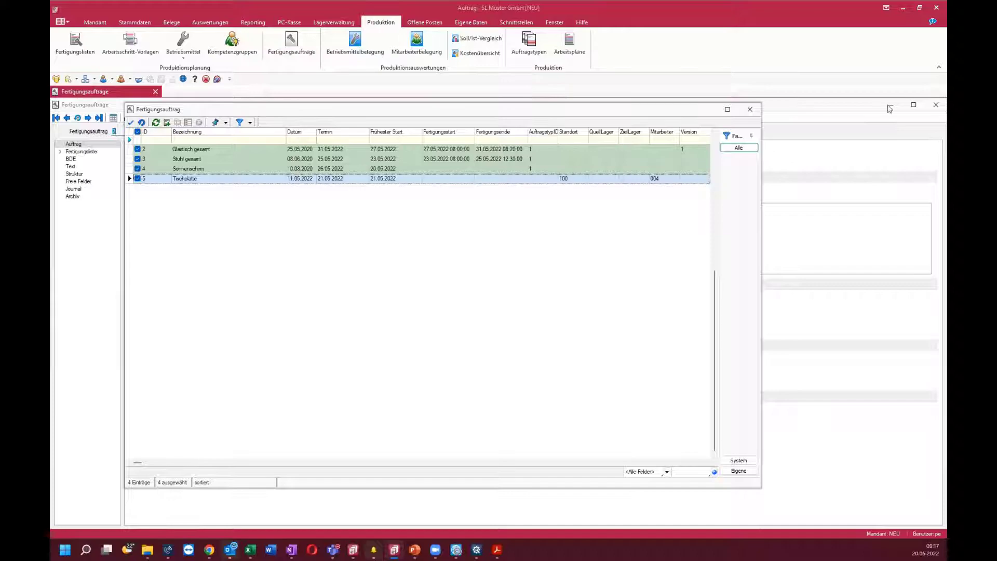
left_click(750, 109)
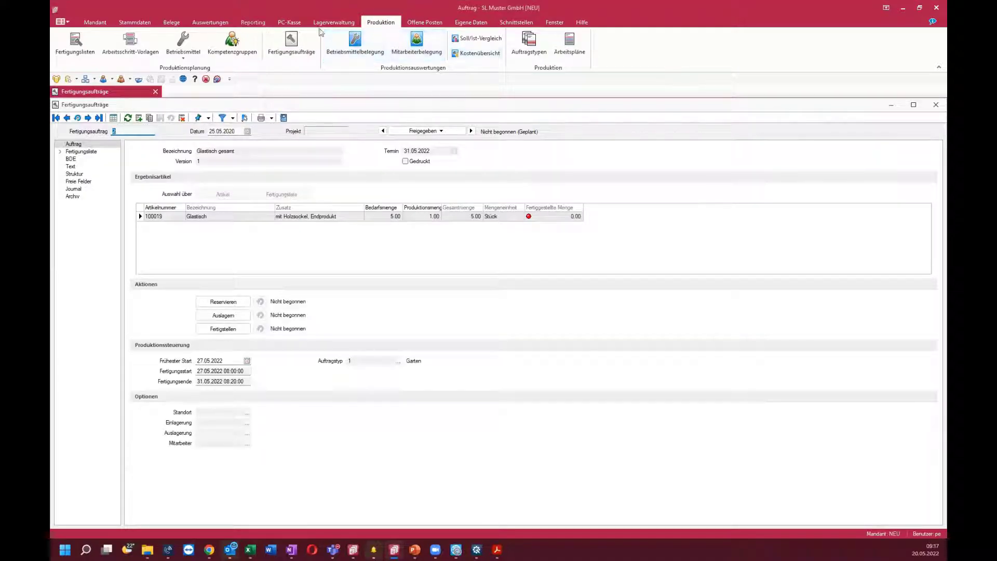
left_click(172, 23)
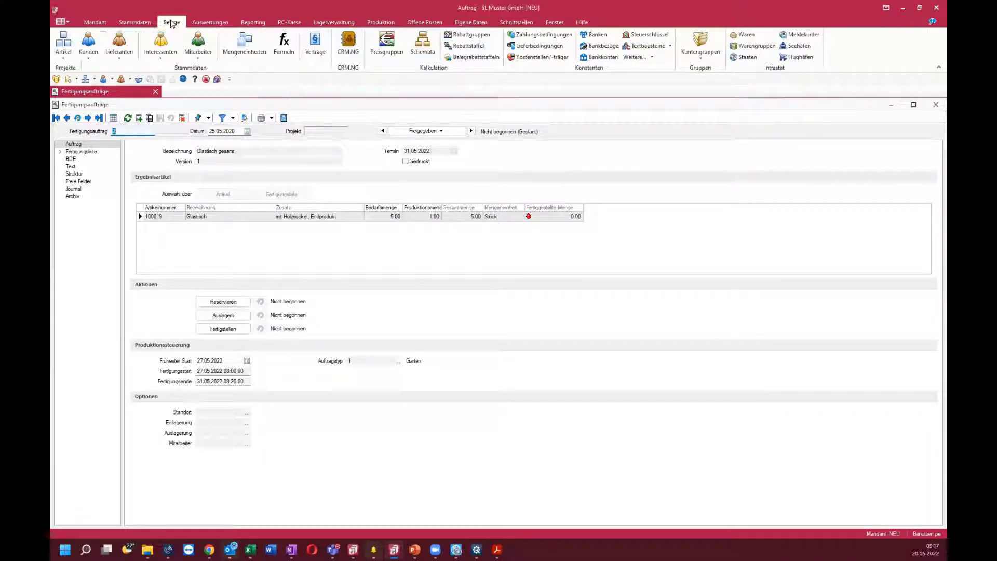
Step: Create production proposals for all articles, giving 21 Stück of article 100019 Glastisch
left_click(629, 46)
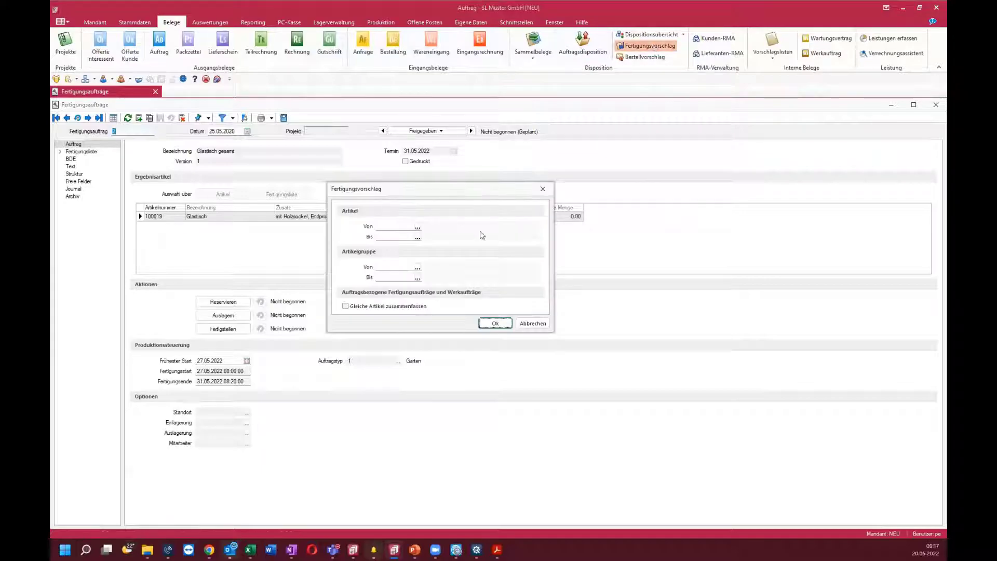
left_click(490, 326)
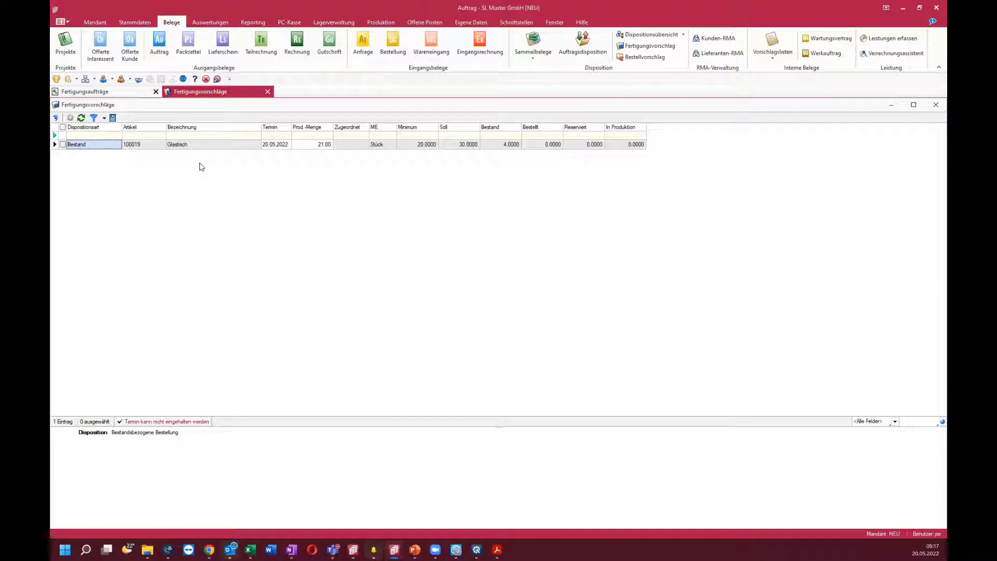
Step: Open the article master's Disposition page for the first article, 100001 Sessel
left_click(135, 22)
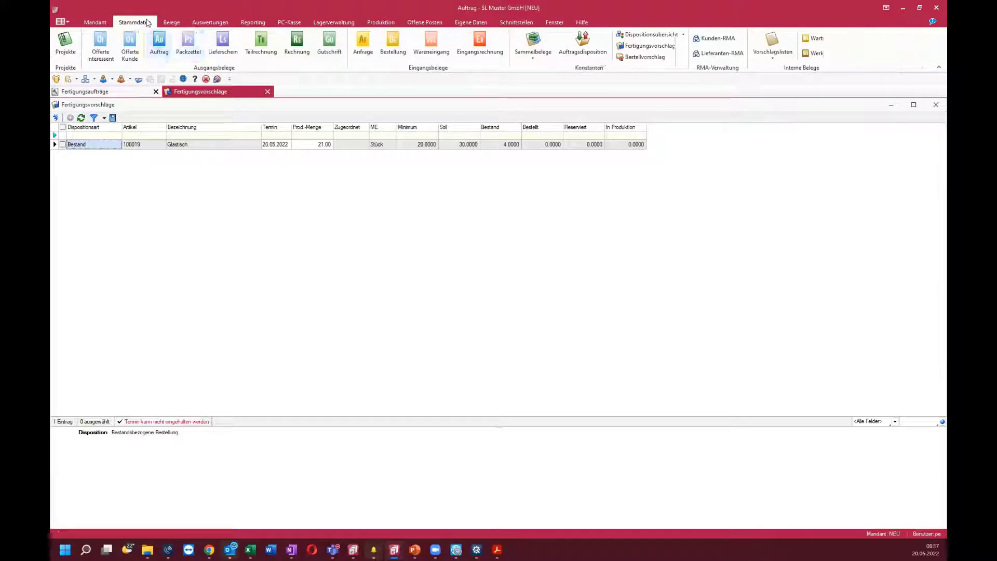
left_click(62, 42)
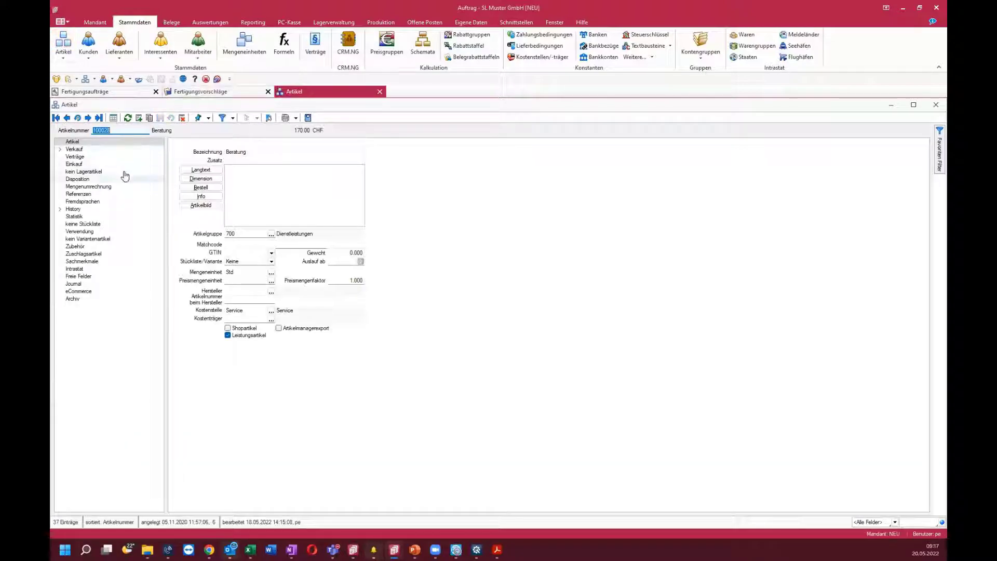
left_click(81, 178)
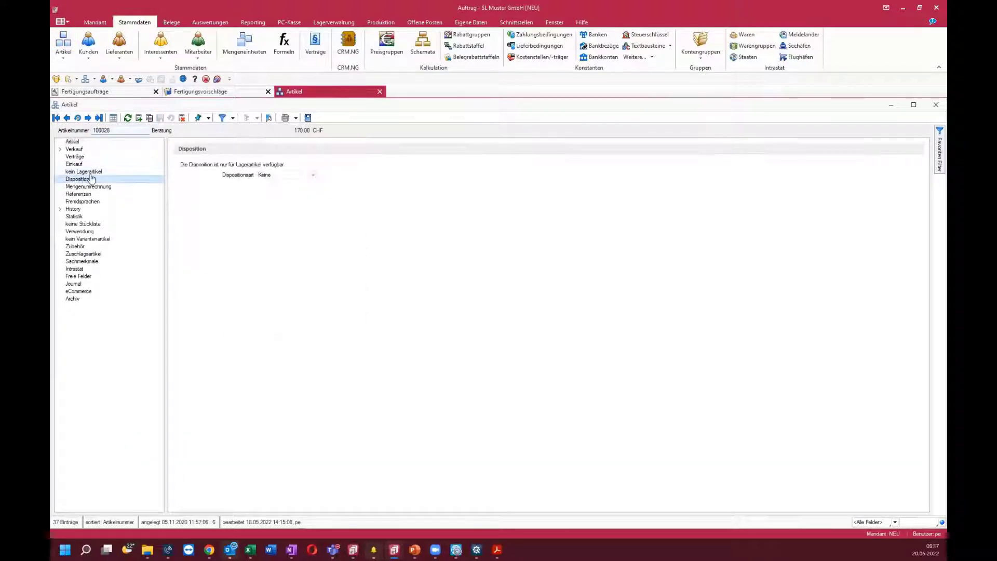
left_click(67, 118)
left_click(56, 118)
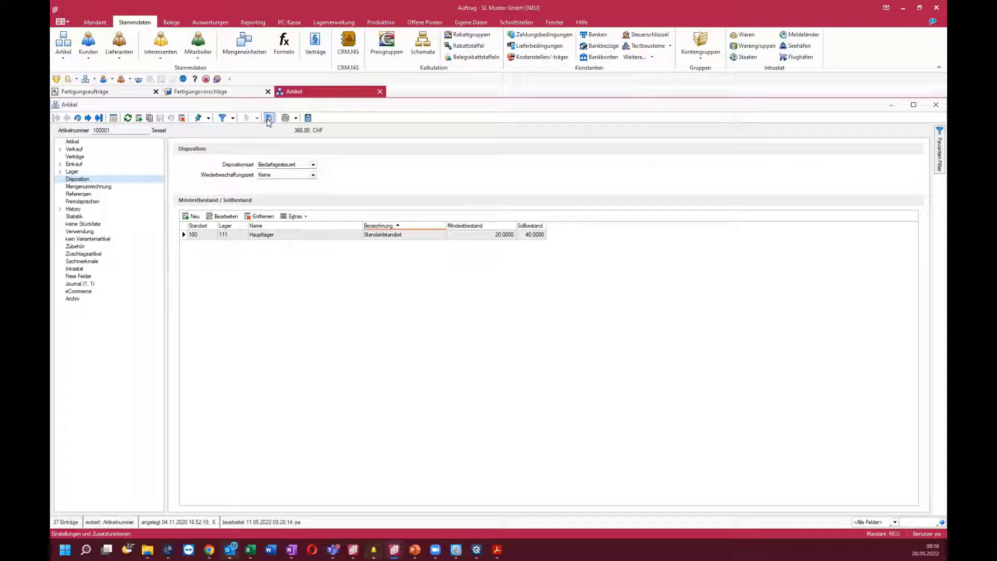
Step: Compare the Extras dropdowns of article 100001 Sessel and the production order
left_click(269, 121)
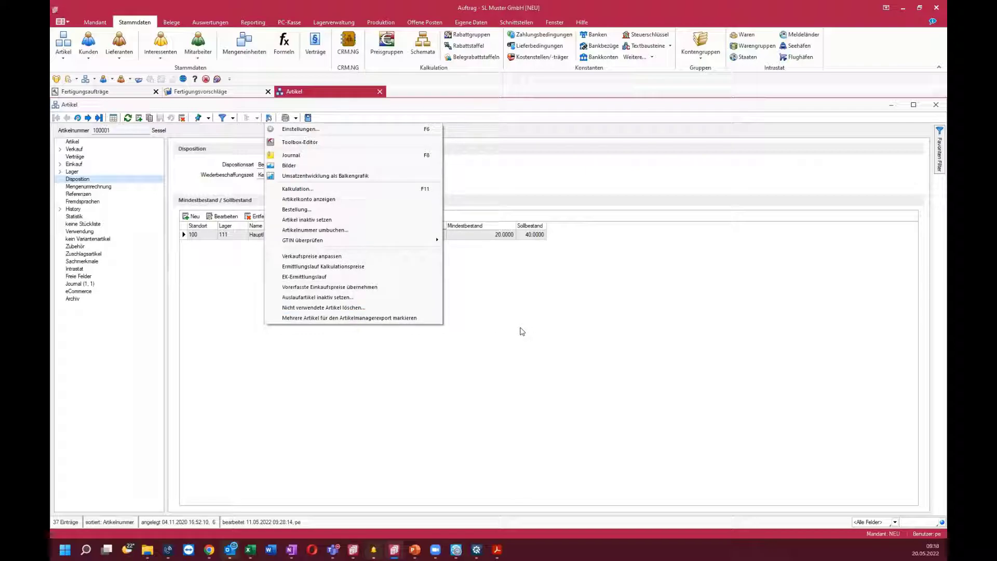
left_click(522, 331)
left_click(86, 91)
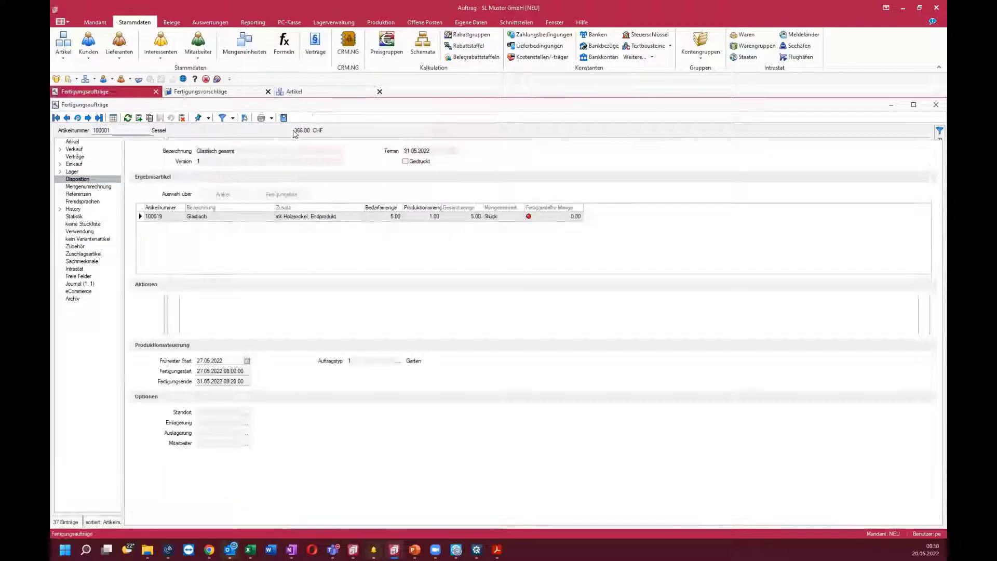
left_click(245, 118)
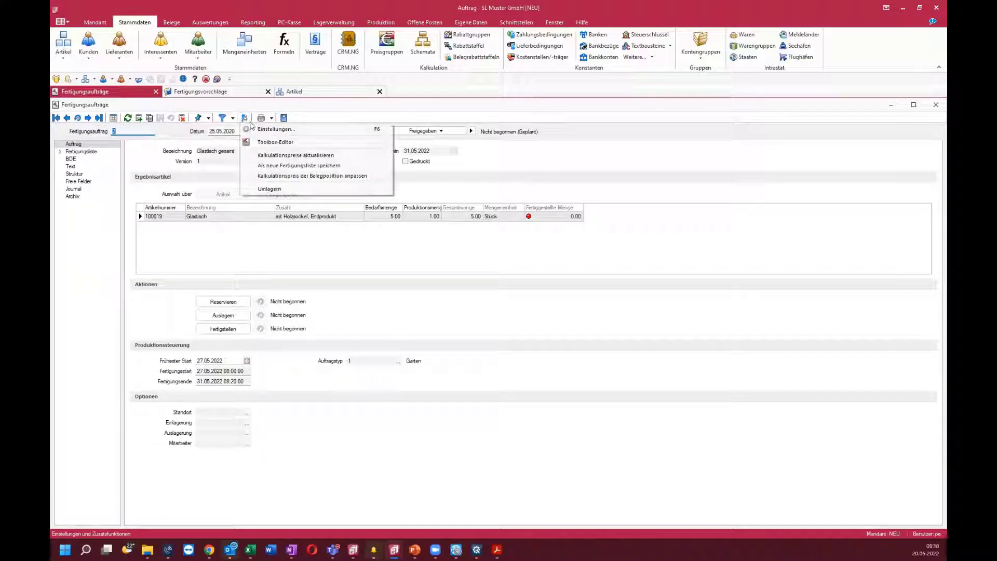
left_click(322, 92)
left_click(268, 119)
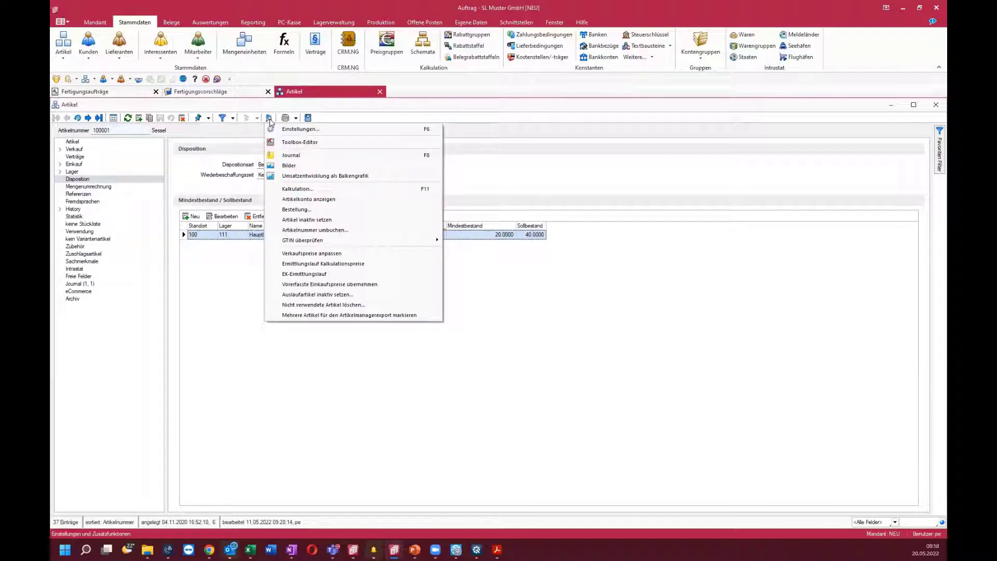
left_click(172, 22)
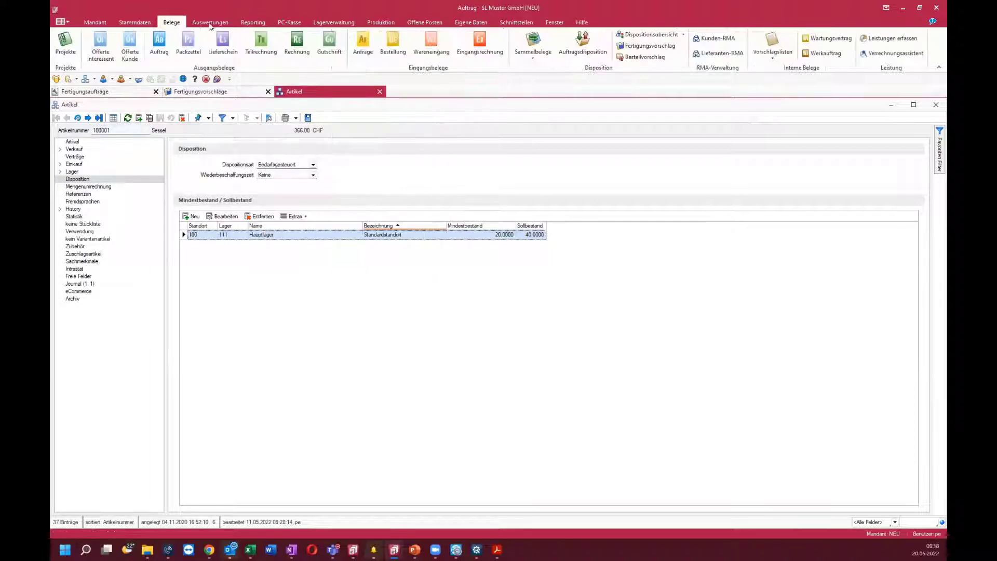
Step: Open a sales order's Extras menu showing 'Bedarfsdisponierte Artikel neu terminieren'
left_click(159, 42)
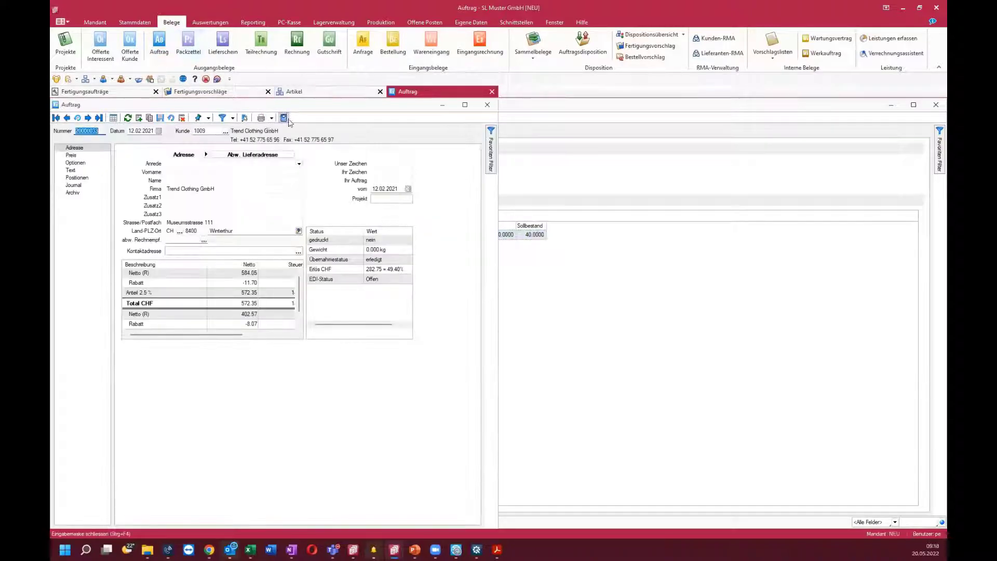
left_click(283, 118)
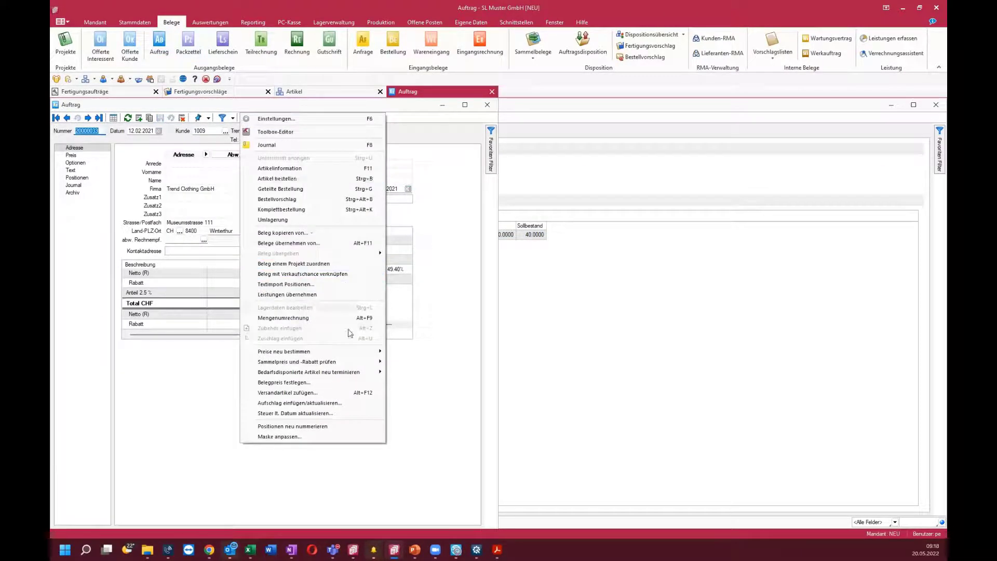
mouse_move(354, 377)
Step: Expand the Fertigungsliste of order Glastisch gesamt, then open the Arbeitsschritt-Vorlagen
left_click(382, 22)
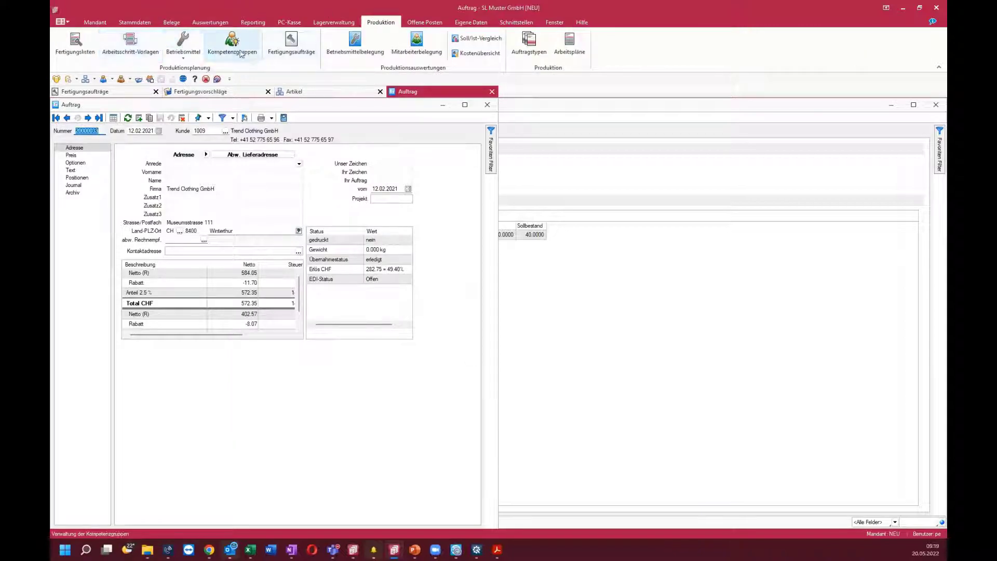
left_click(291, 44)
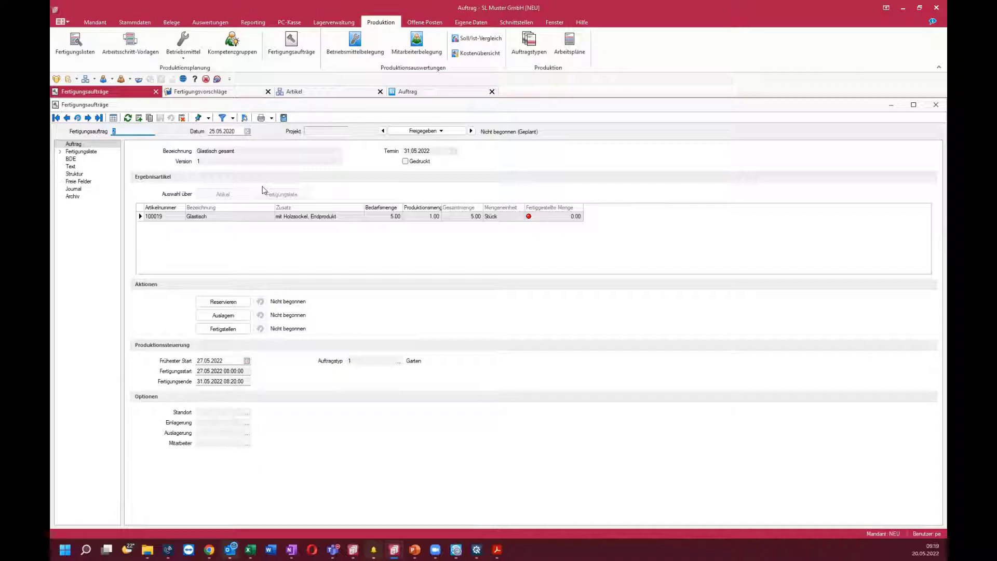
left_click(81, 152)
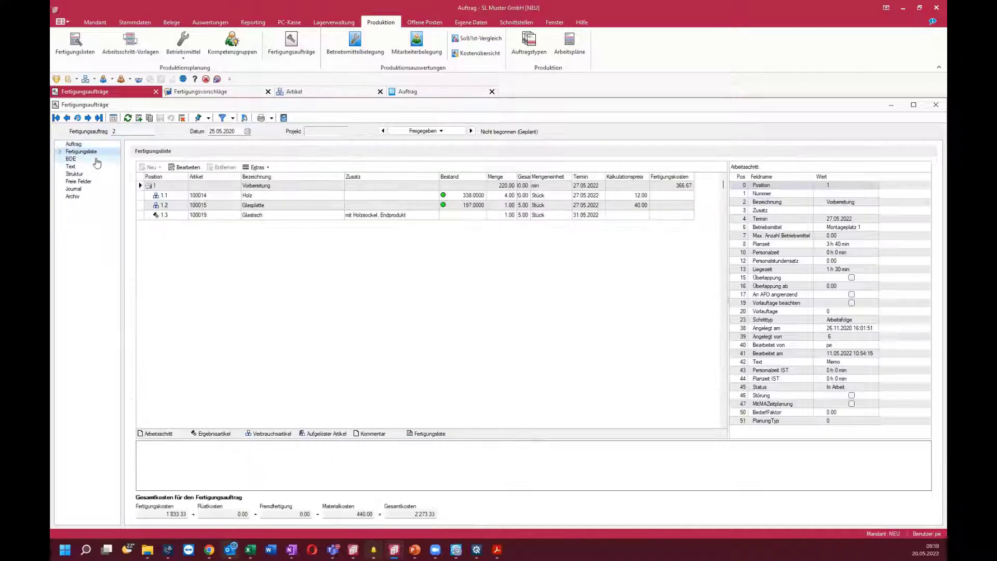
left_click(60, 151)
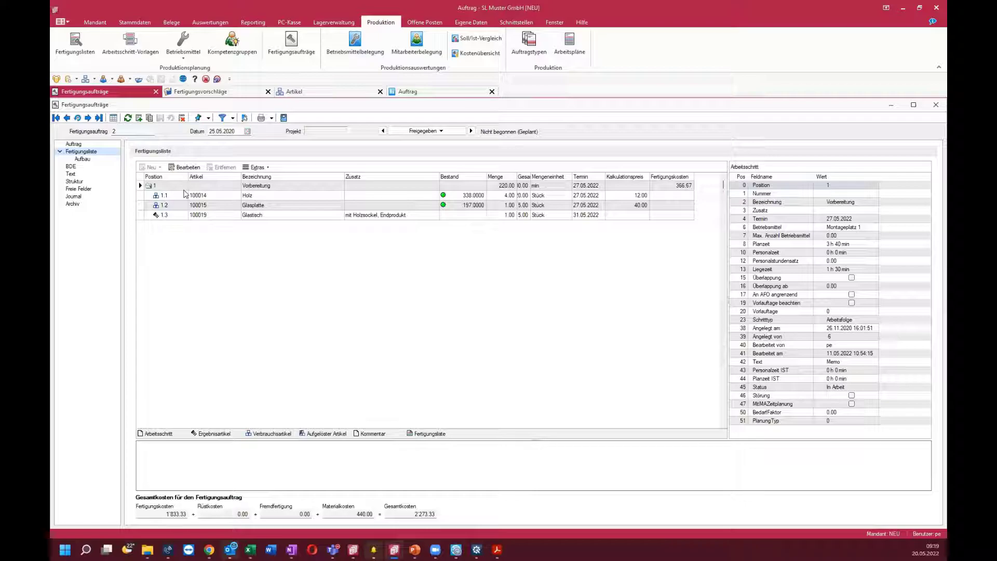
left_click(121, 57)
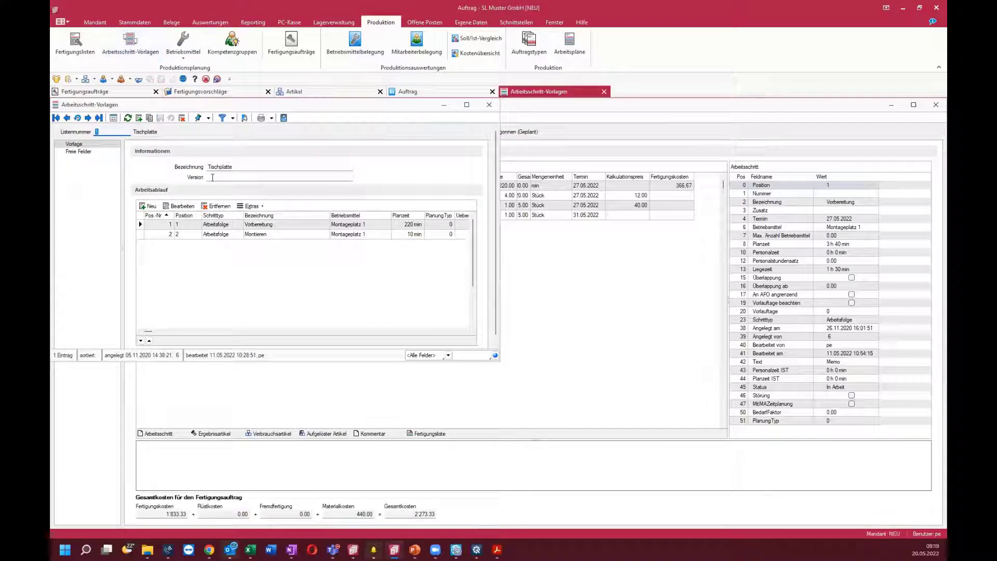
Step: Close the template picker, then select Vorbereitung and Montieren from a work-step template in the production lists
left_click(275, 234)
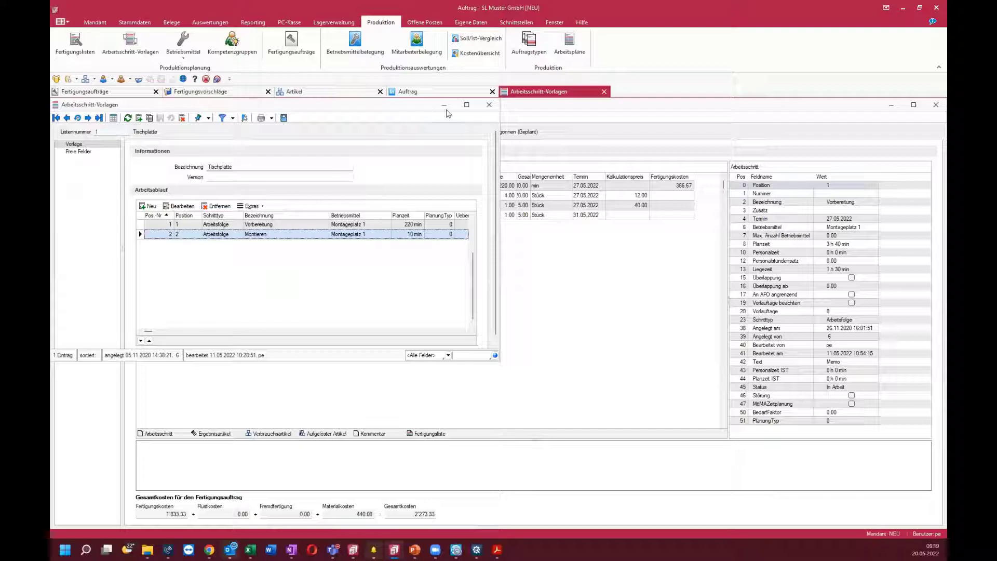
left_click(489, 104)
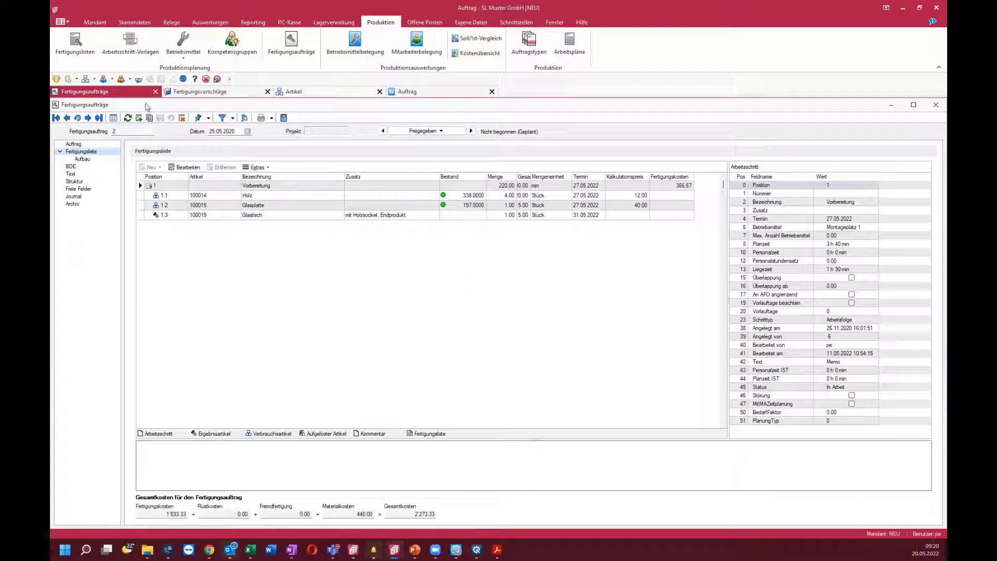
left_click(80, 52)
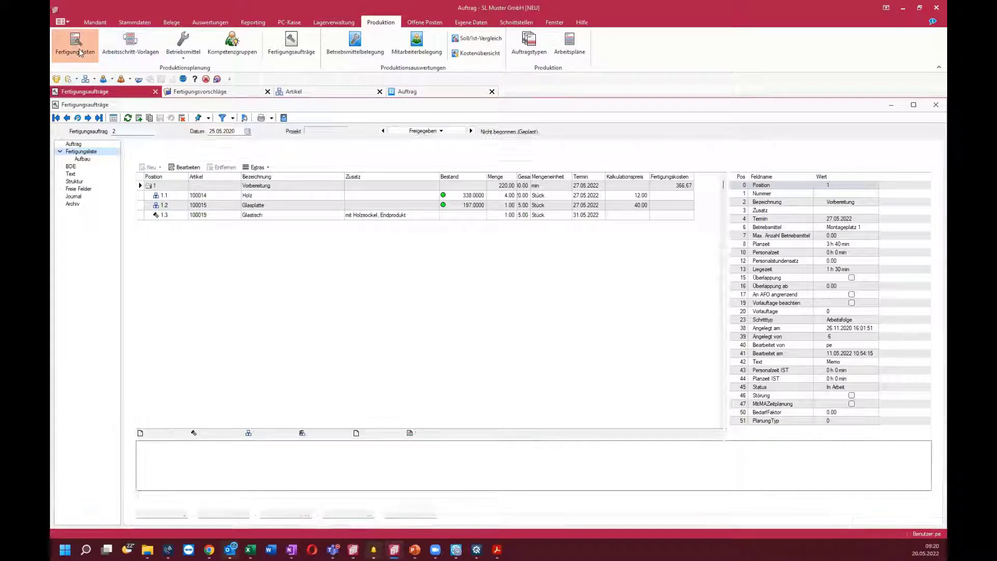
left_click(152, 260)
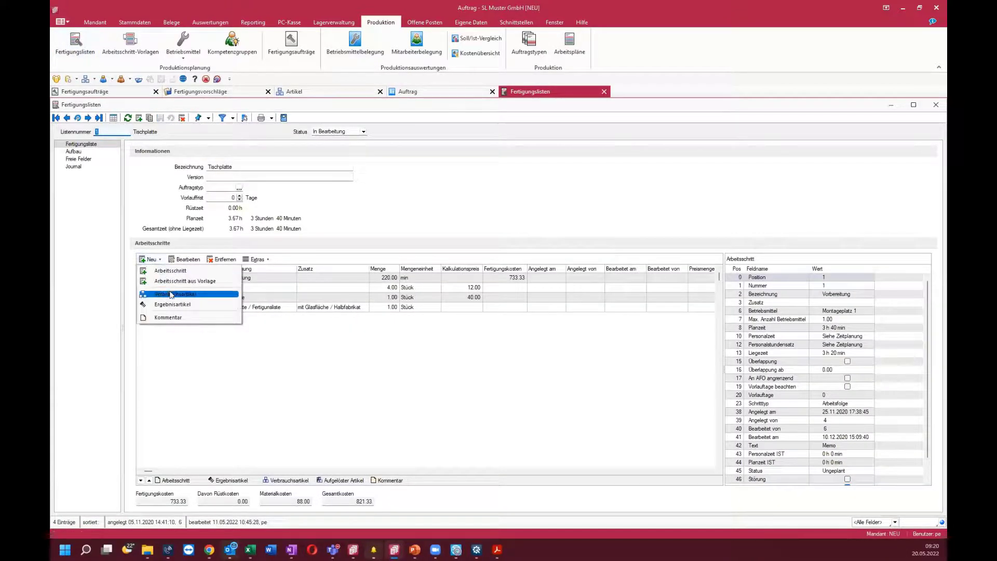
left_click(183, 281)
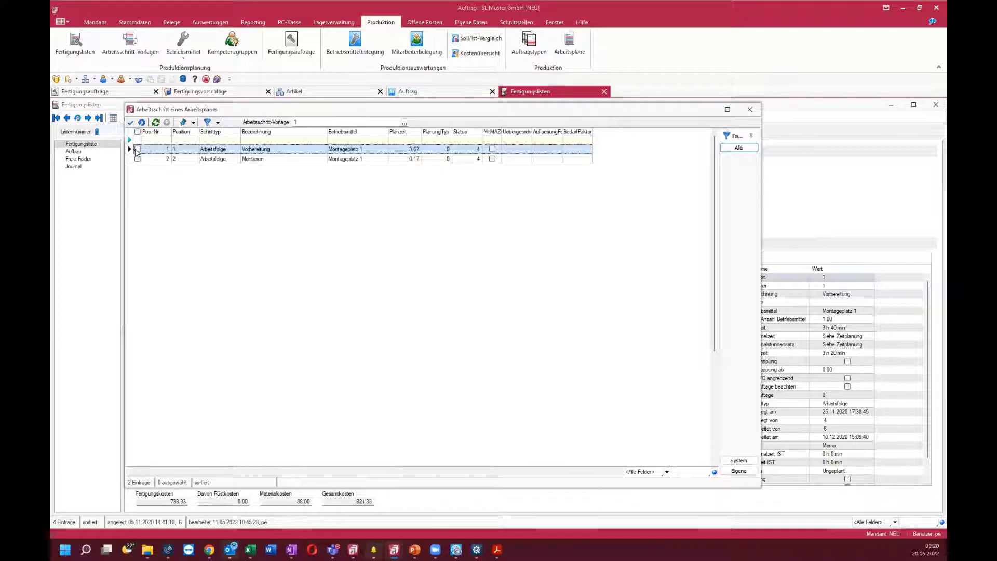
left_click(137, 149)
left_click(138, 159)
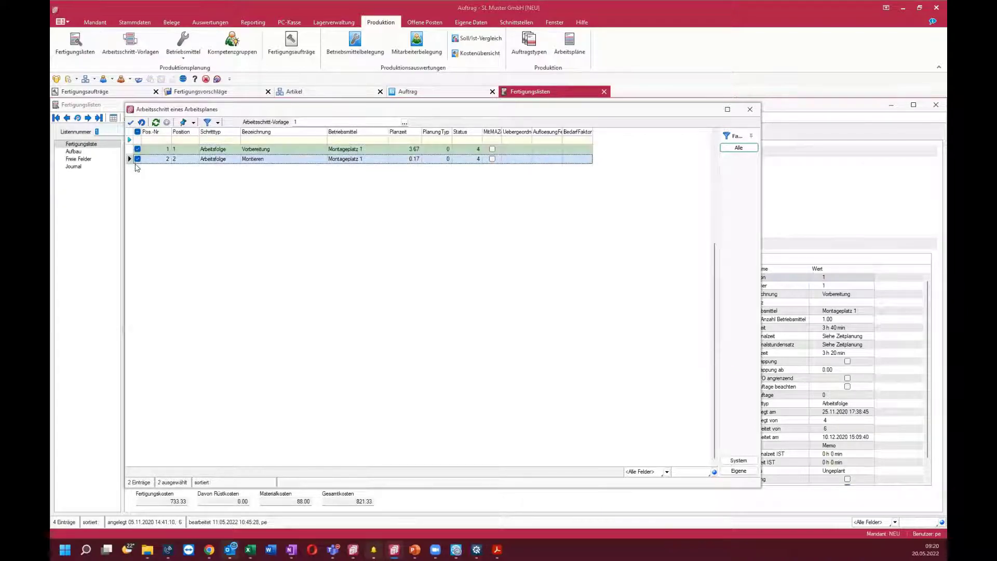
left_click(751, 110)
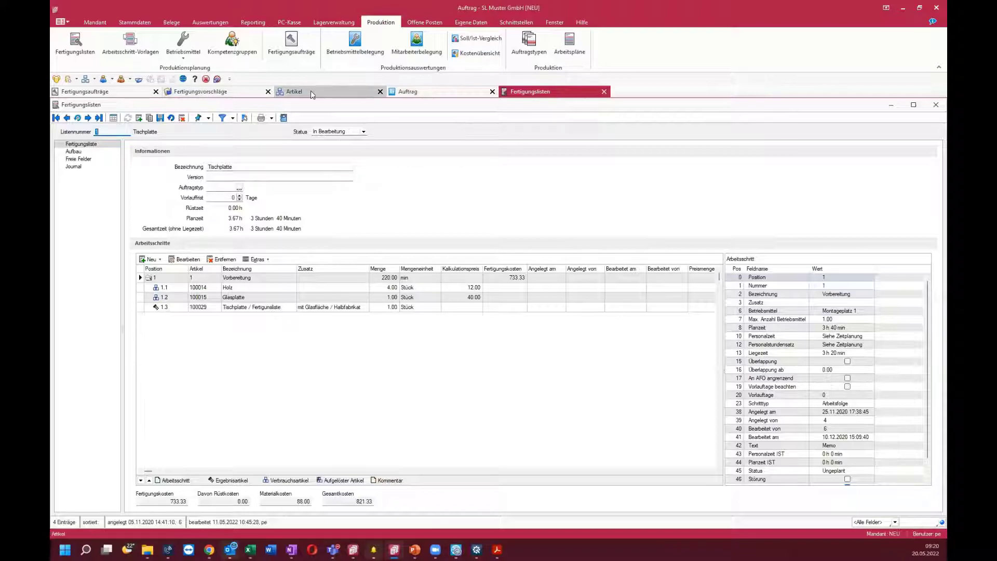
Step: Show production order 2's Aufbau tree: Vorbereitung with Holz, Glasplatte and Glastisch
left_click(84, 91)
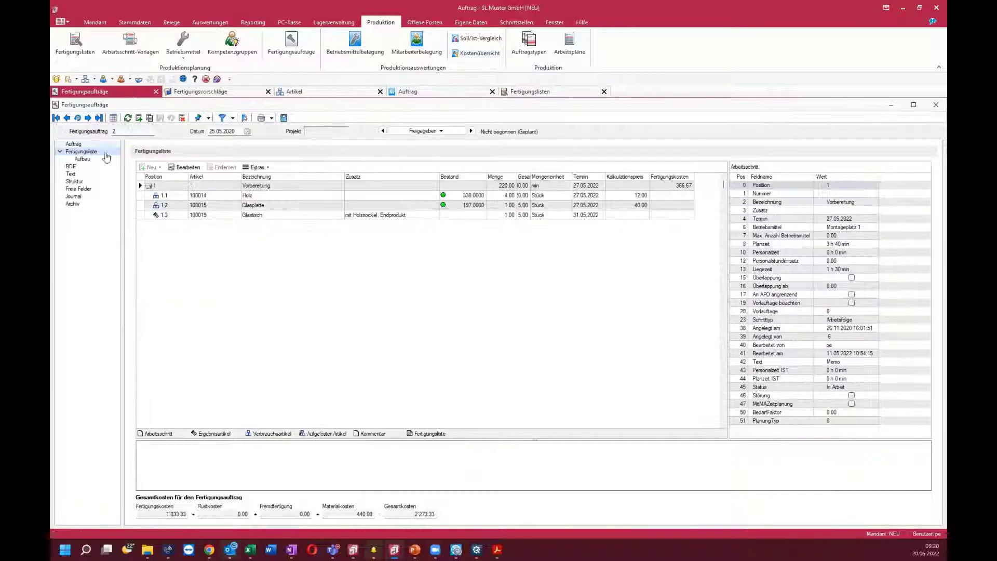
left_click(89, 159)
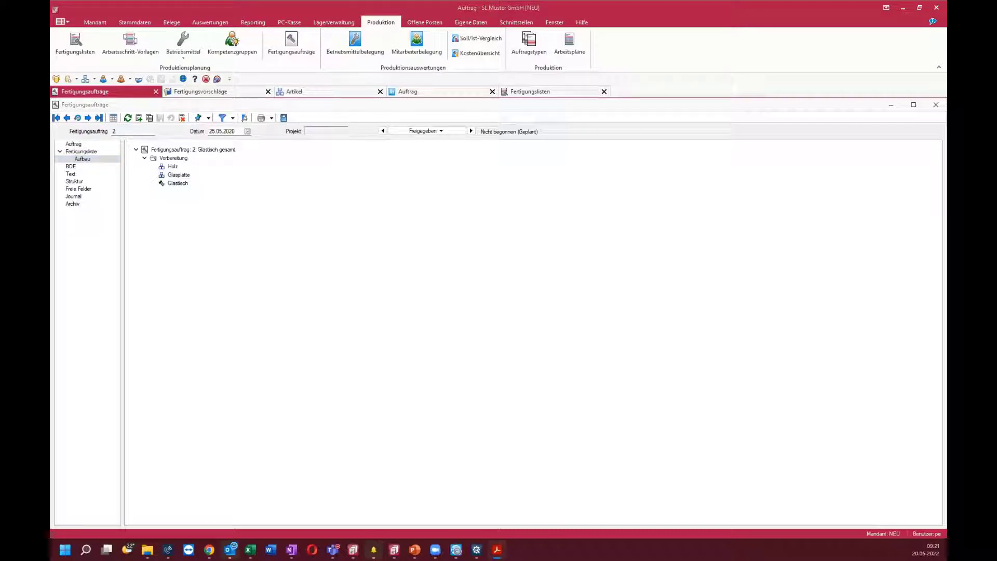
Step: Read release-note sections 3.1.4–3.1.5 on production lists, then return to the SelectLine sales order
key("alt+Tab")
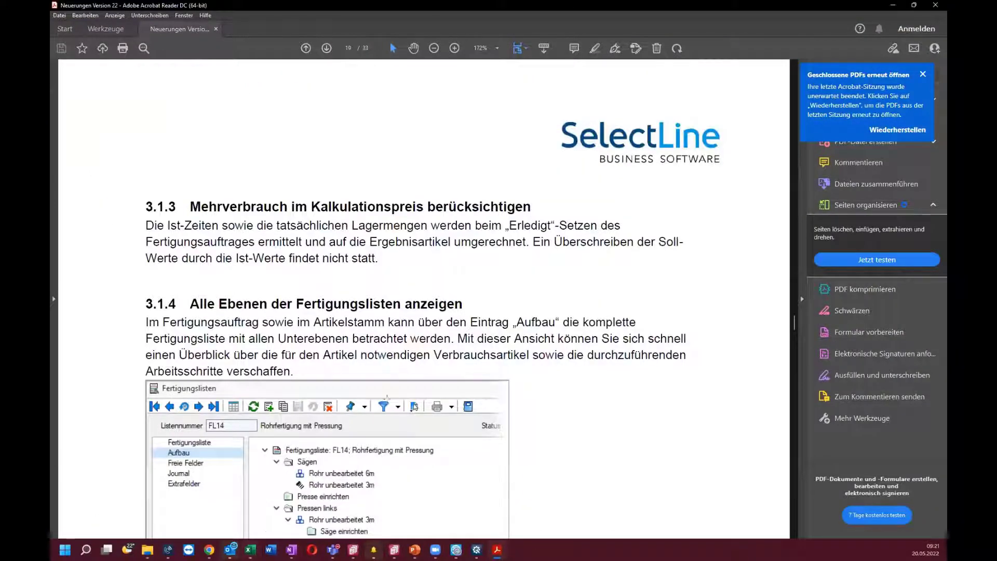
scroll(463, 343, "down", 2)
scroll(462, 343, "down", 1)
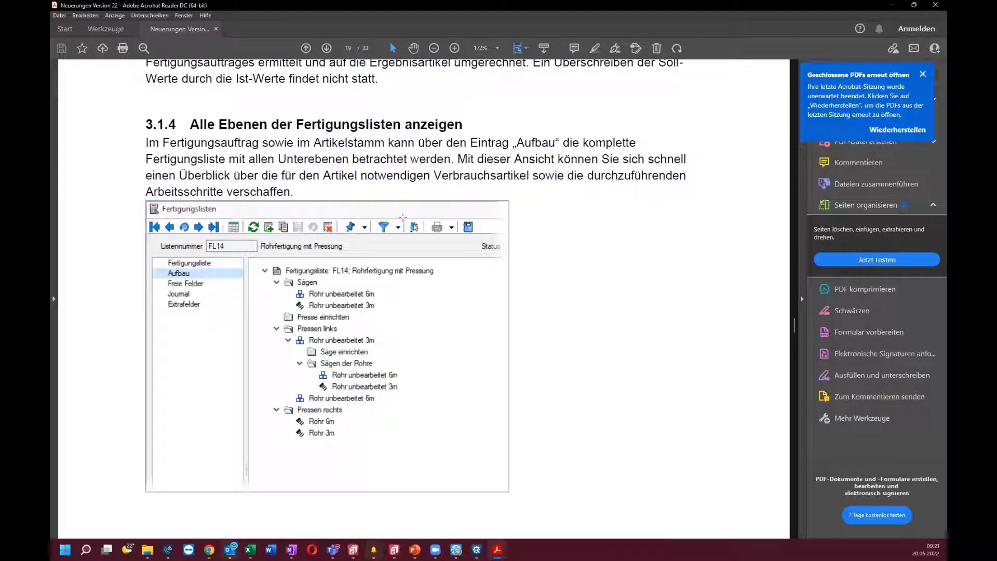
scroll(364, 376, "down", 15)
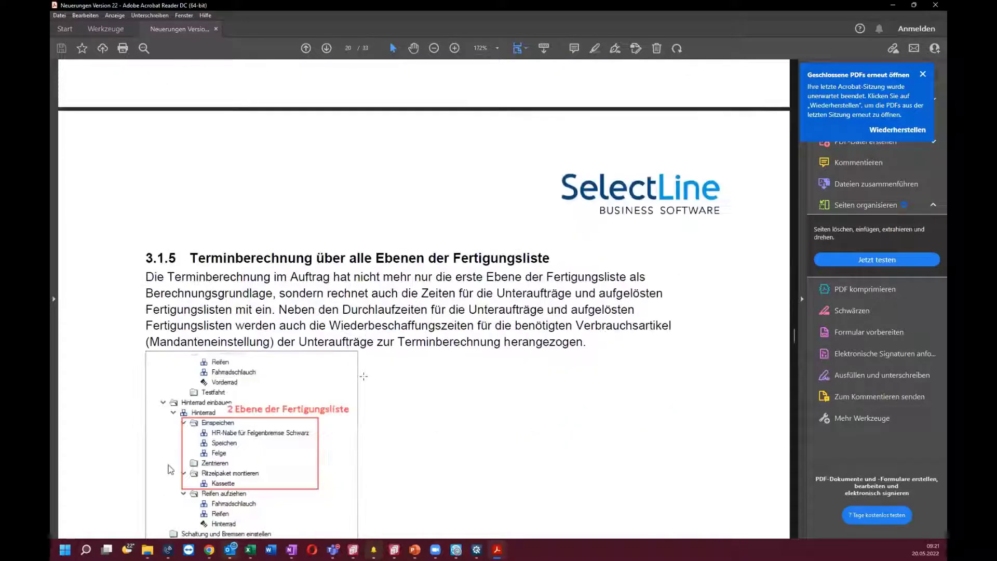
scroll(364, 376, "down", 1)
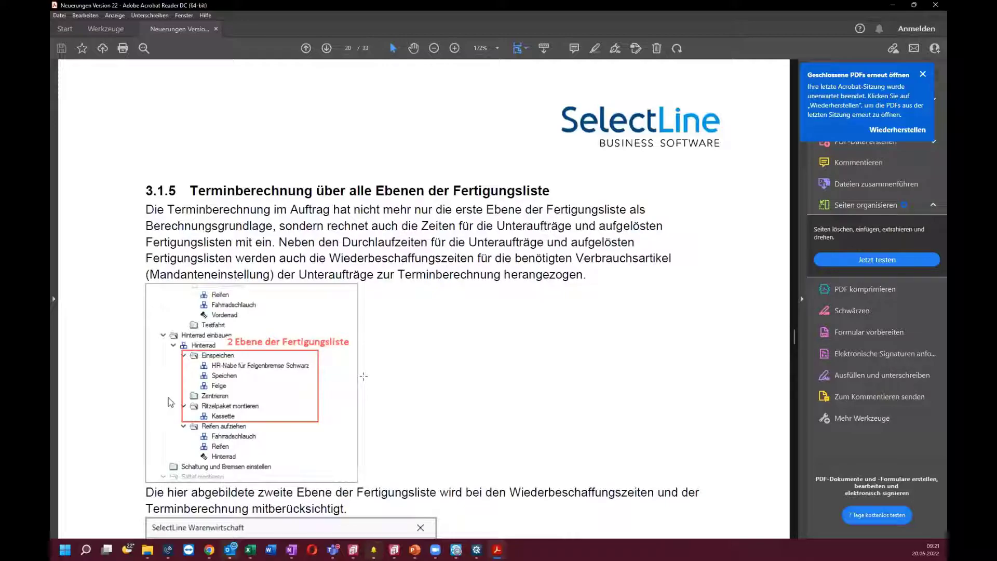
left_click(394, 550)
left_click(408, 91)
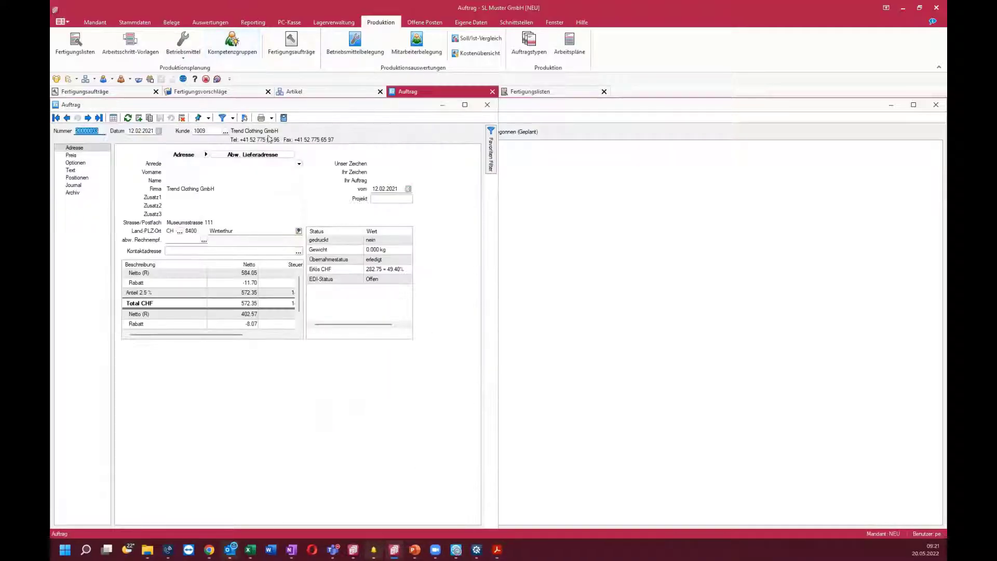
Step: Check the sales order's Liefertermin 12.02.2021, then show production order 2's BDE time bookings
left_click(75, 163)
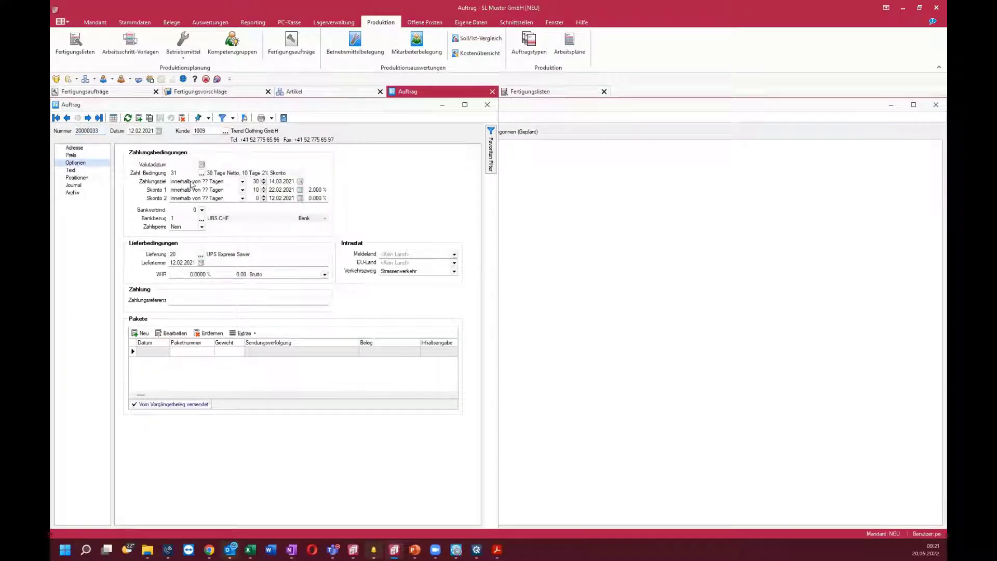
left_click(185, 263)
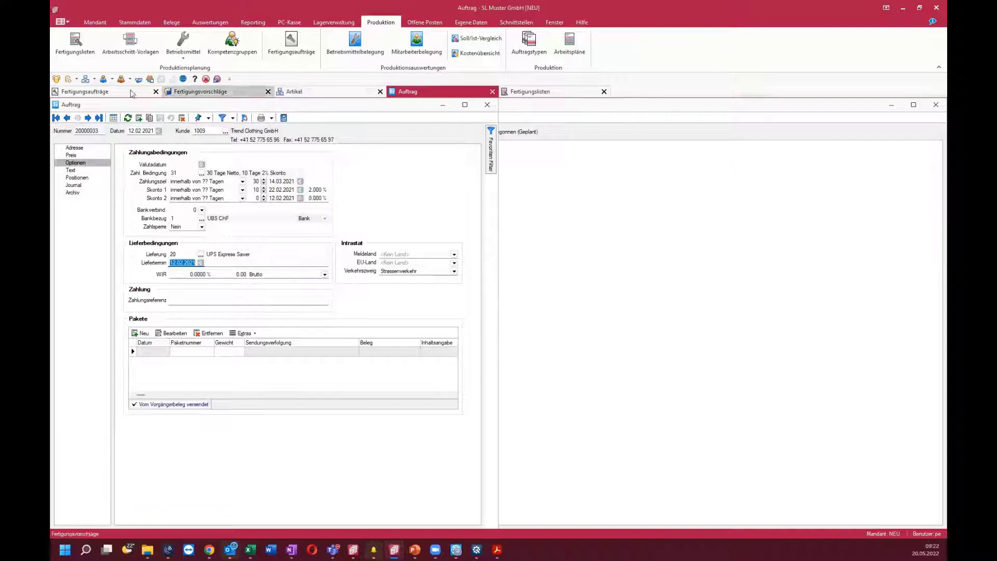
left_click(99, 91)
left_click(100, 166)
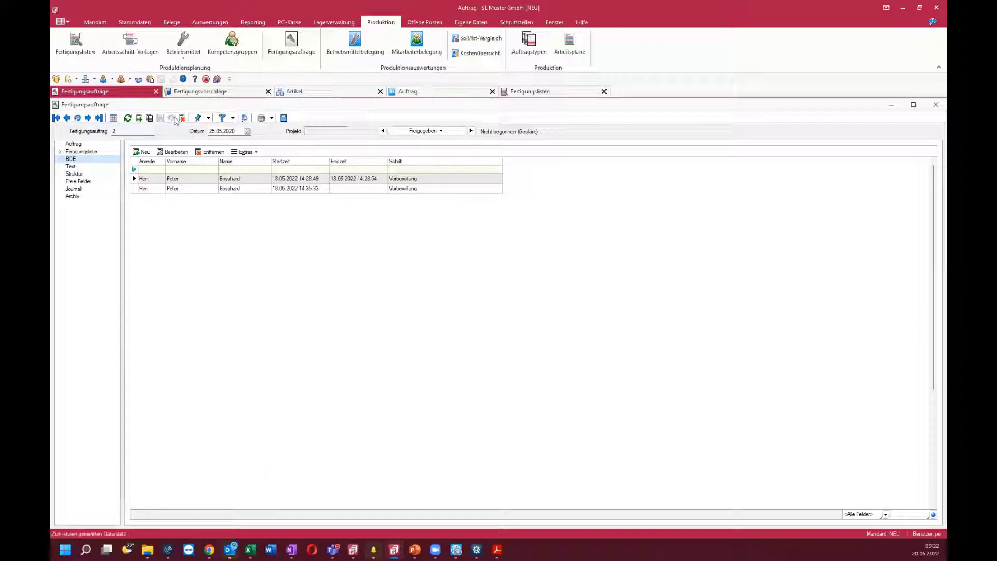
Step: Reopen order 2's production list, inspect the Holz and Vorbereitung lines, and check the extras and print menus
left_click(101, 151)
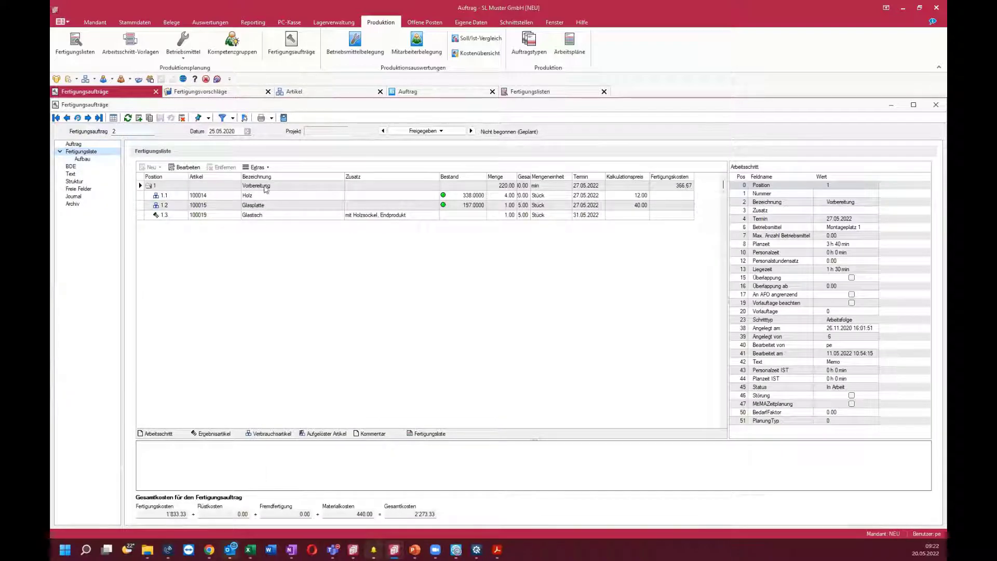
left_click(242, 214)
left_click(259, 195)
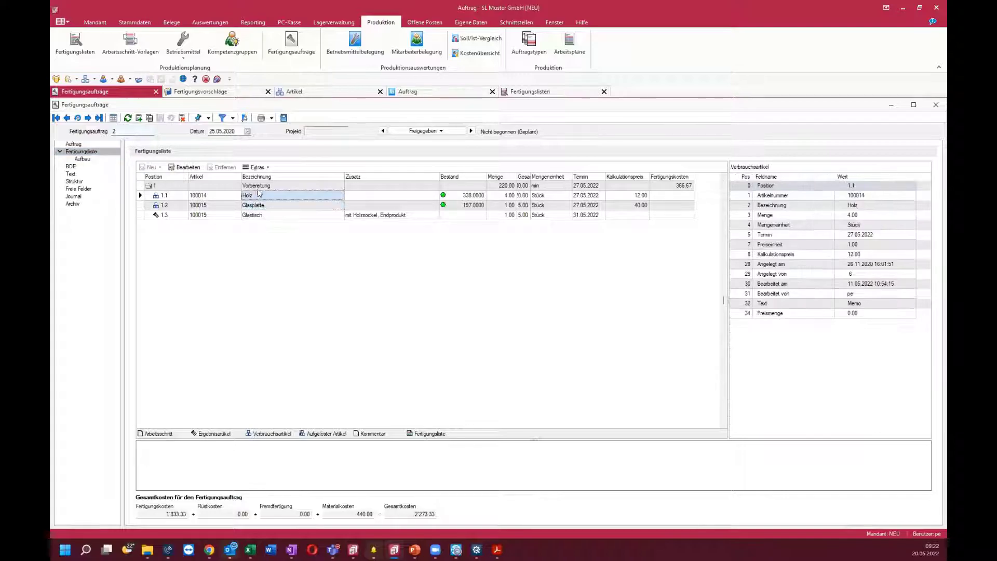
left_click(281, 185)
left_click(270, 119)
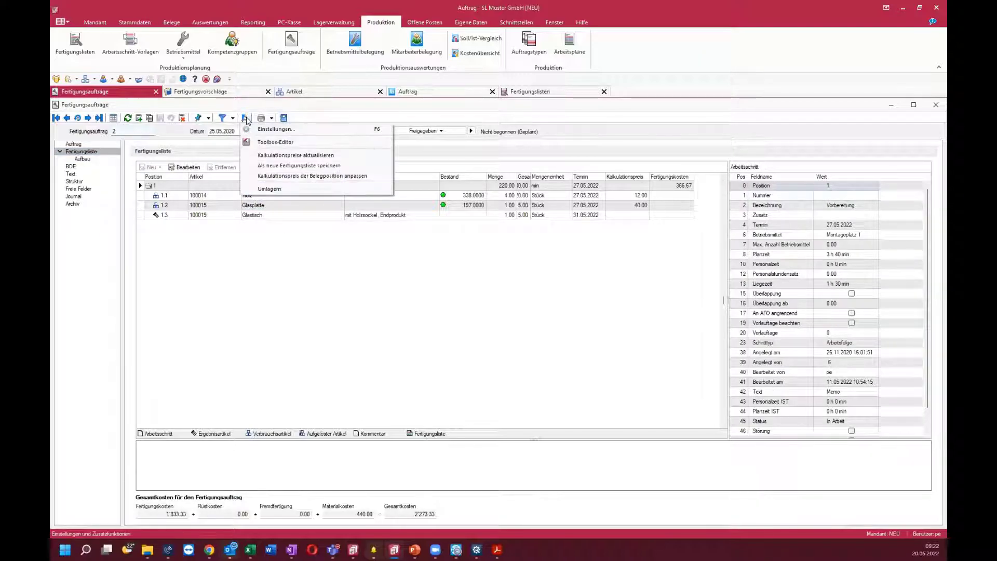
left_click(270, 119)
left_click(271, 119)
Step: Print production order 2 to a preview and scroll through its BDE QR codes for steps and articles
left_click(270, 119)
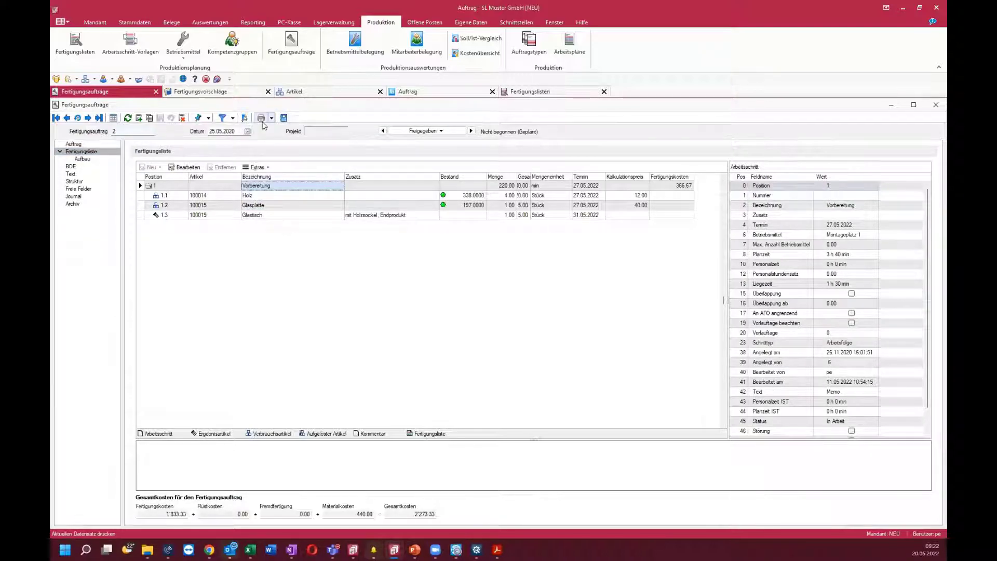
left_click(262, 119)
left_click(456, 375)
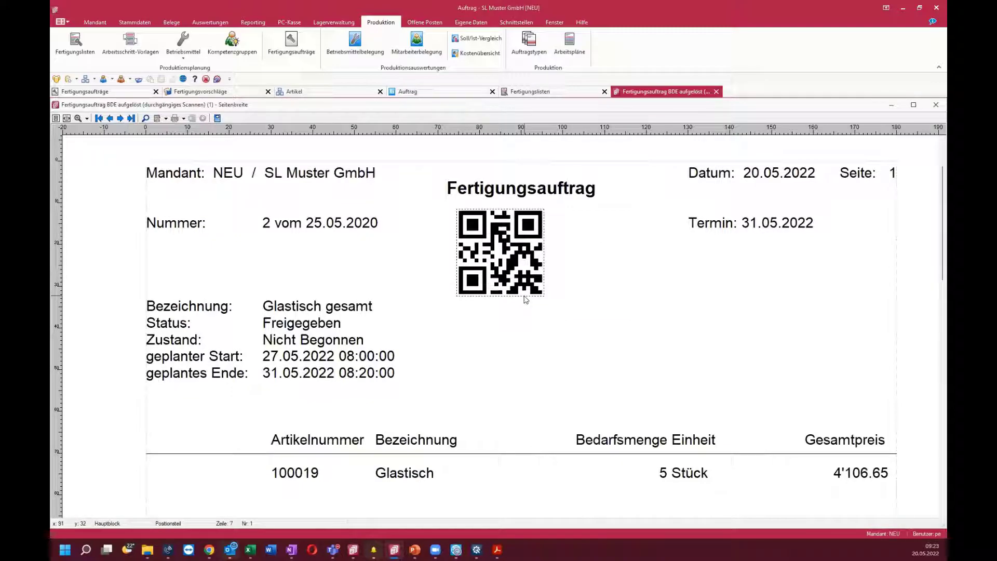
scroll(526, 299, "down", 10)
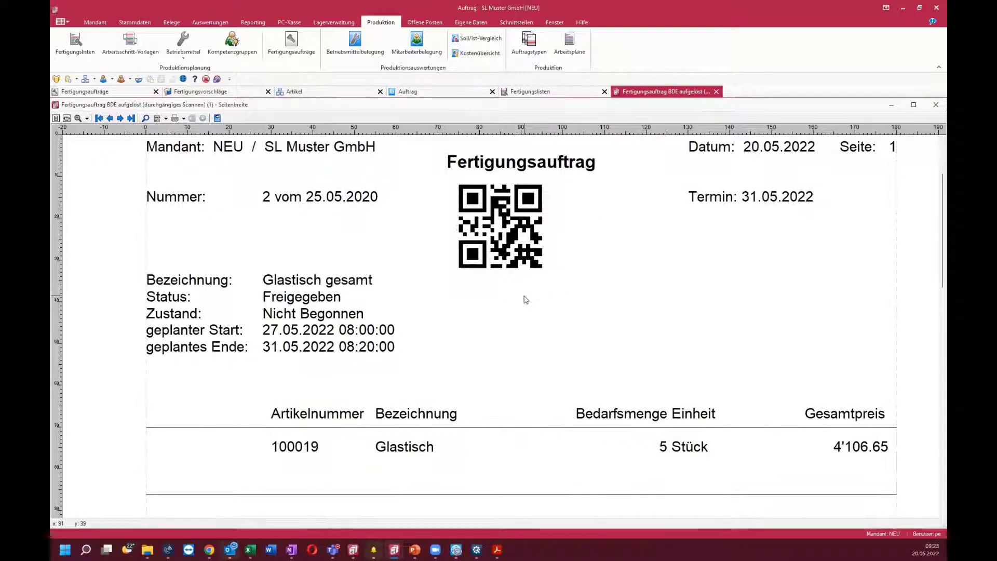
scroll(526, 300, "down", 3)
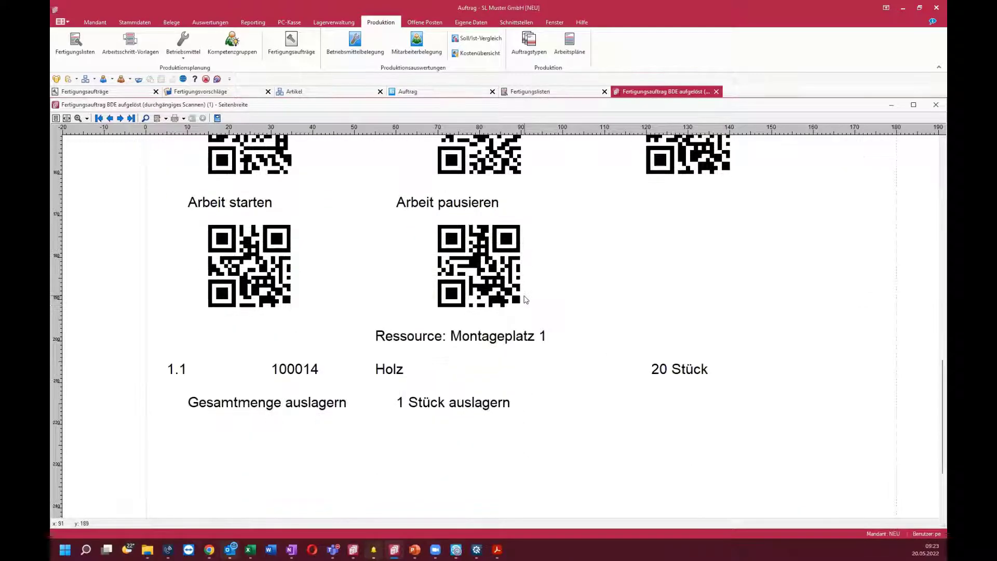
scroll(525, 300, "down", 15)
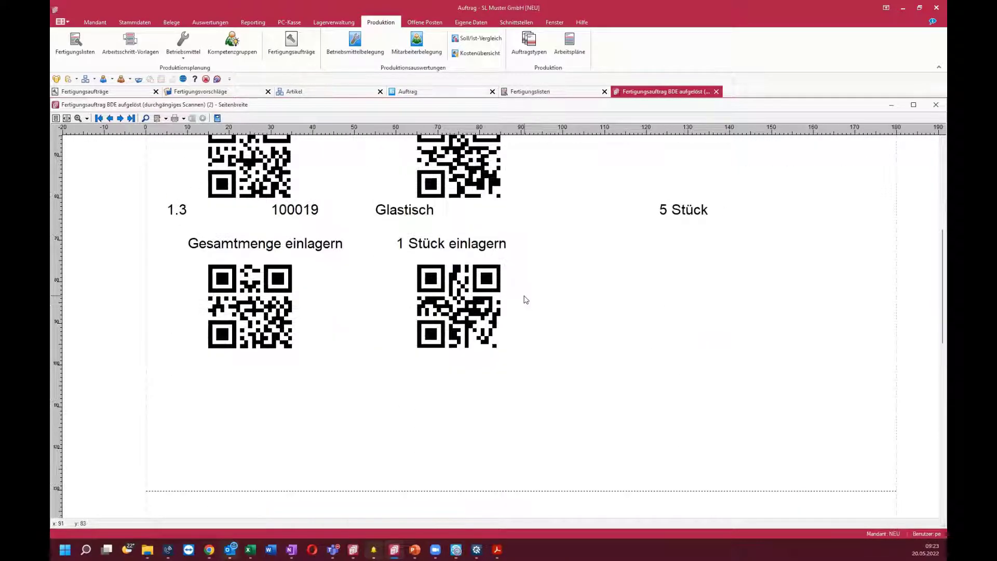
scroll(525, 300, "up", 4)
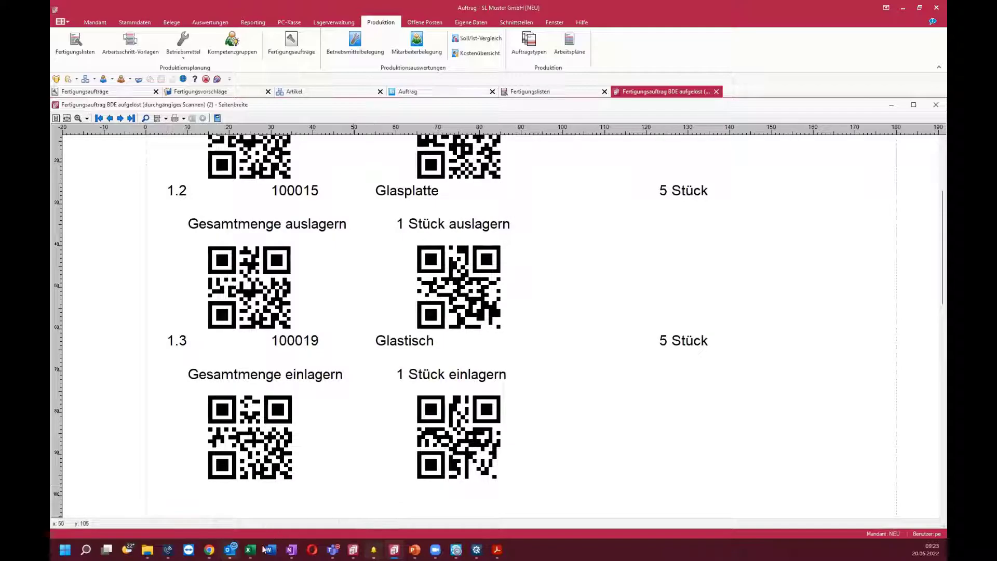
Step: Log in to the SelectLine BDE web page in Chrome with the username and password
mouse_move(213, 549)
left_click(208, 496)
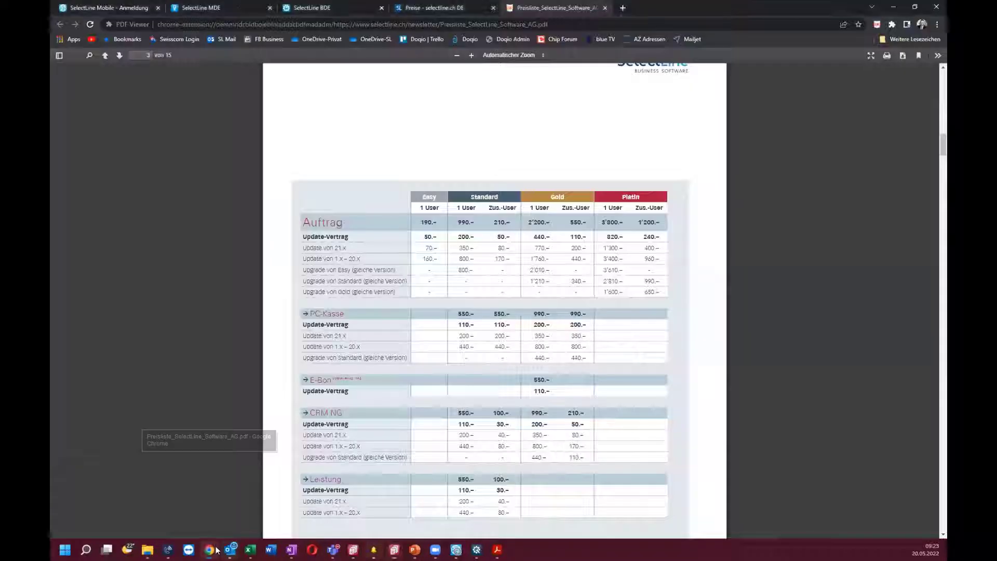
left_click(352, 5)
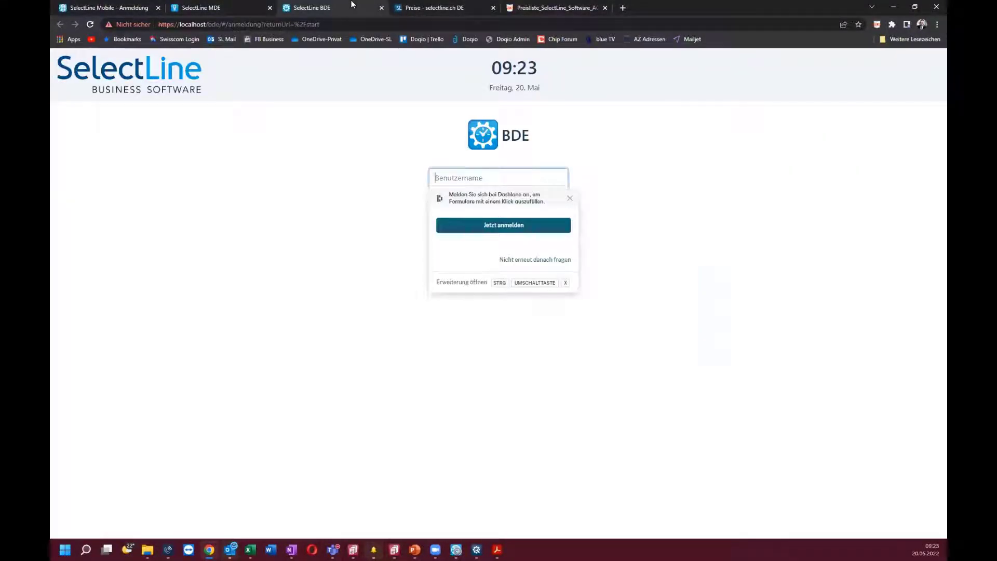
type("bde")
key("Tab")
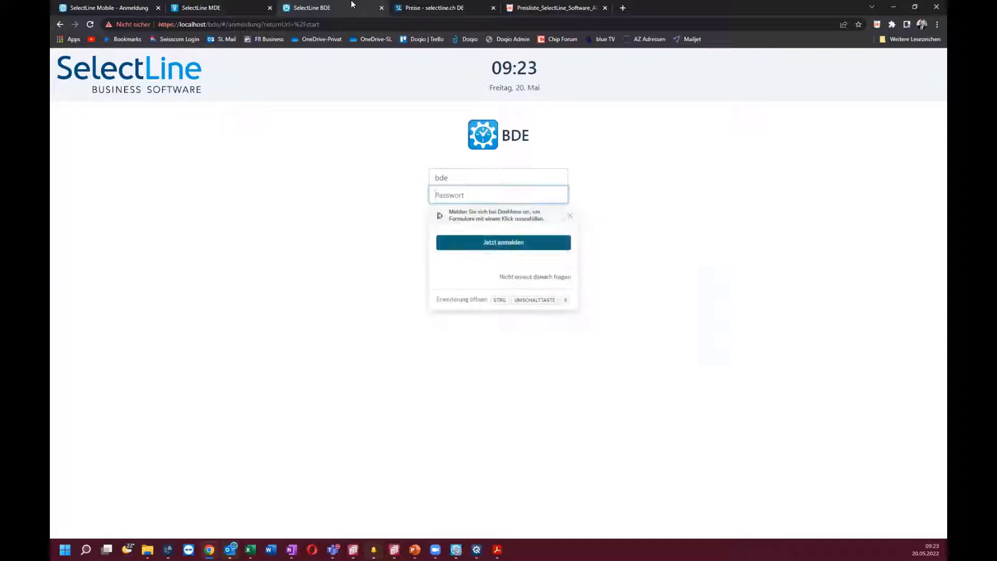
type("•••••••••")
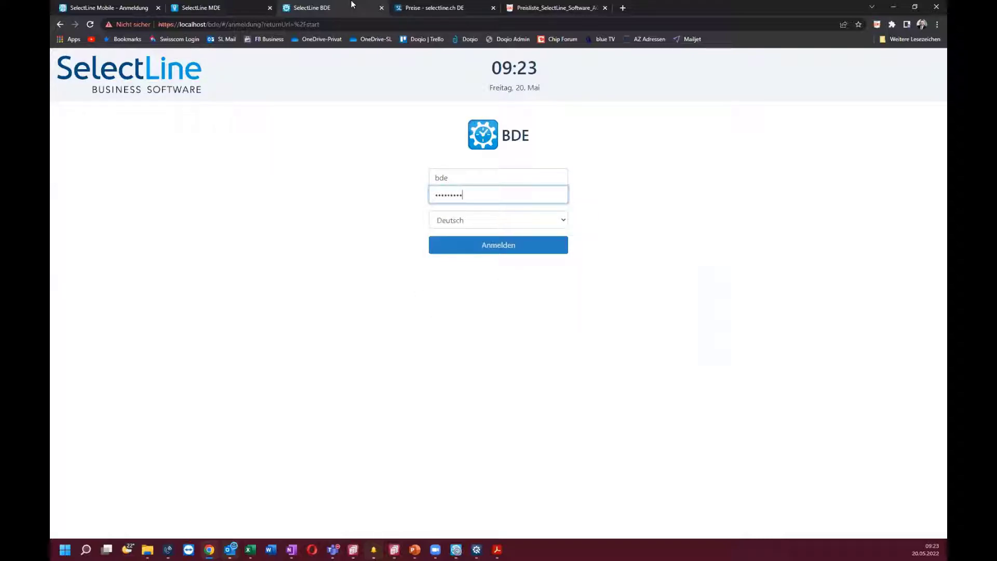
type("•")
key("Return")
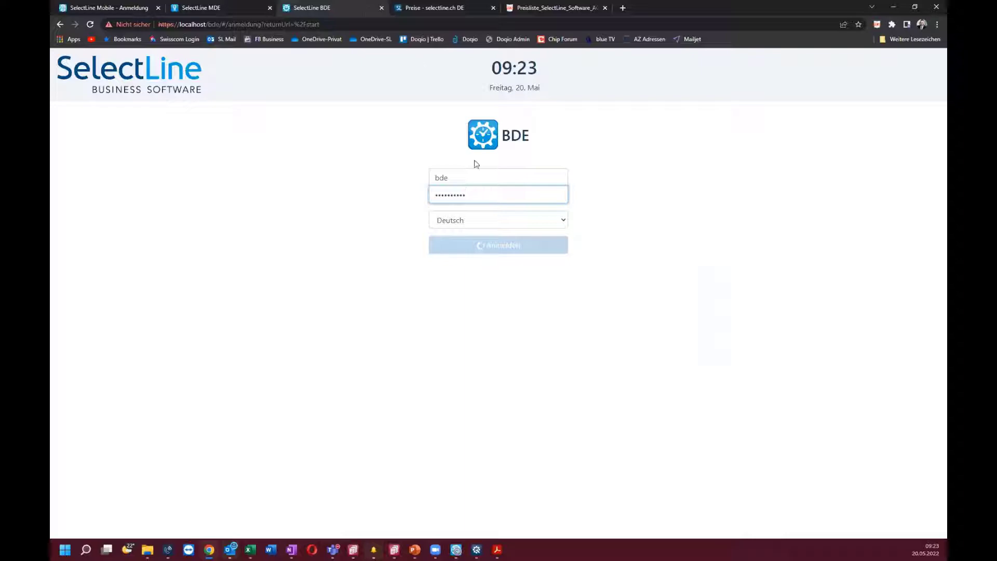
Step: Choose the employee, start the BDE session and open the production-order list
left_click(494, 188)
left_click(495, 215)
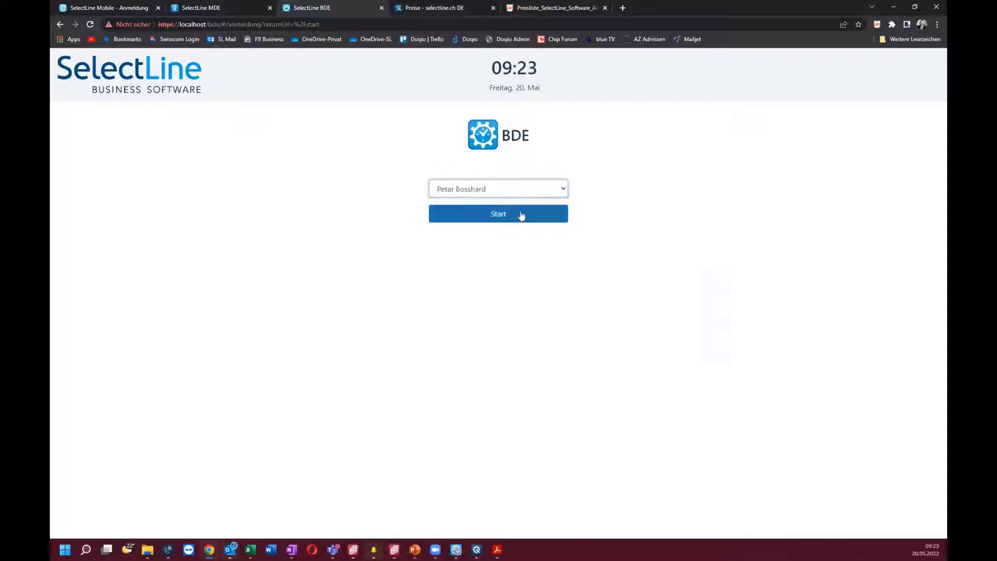
left_click(520, 214)
left_click(522, 161)
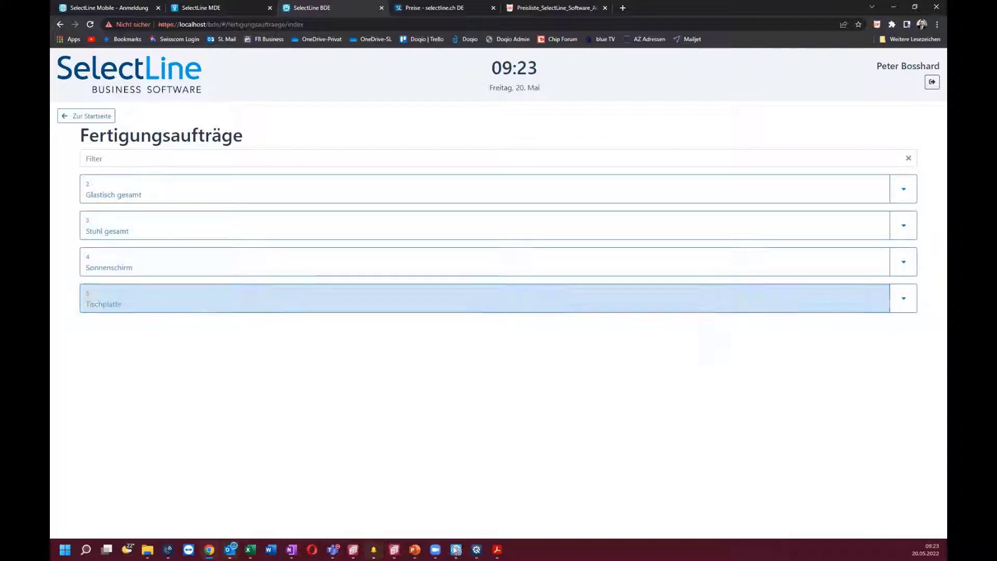
Step: Open production order 2 Glastisch gesamt in Auftrag and dismiss the already-scheduled notice
left_click(393, 550)
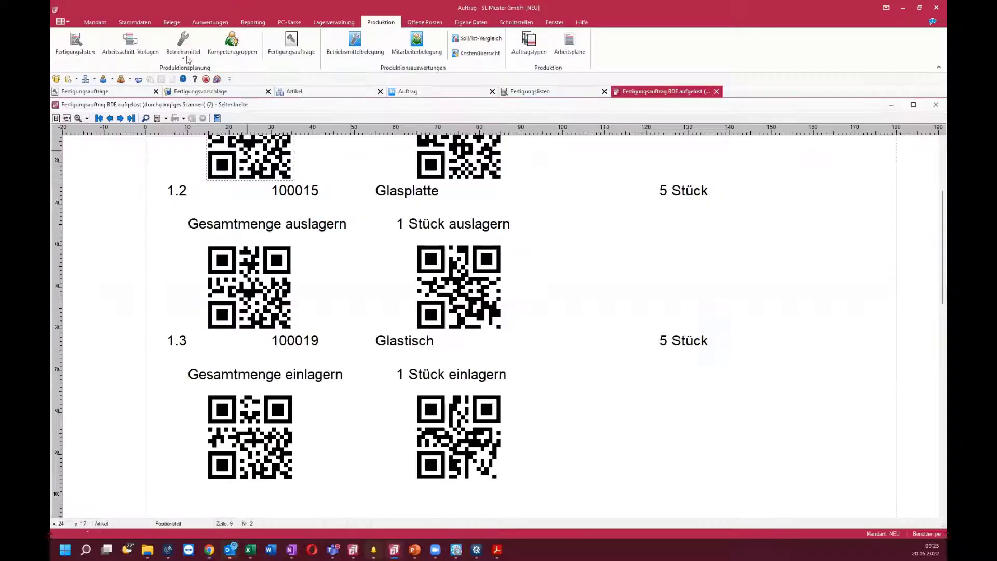
left_click(133, 93)
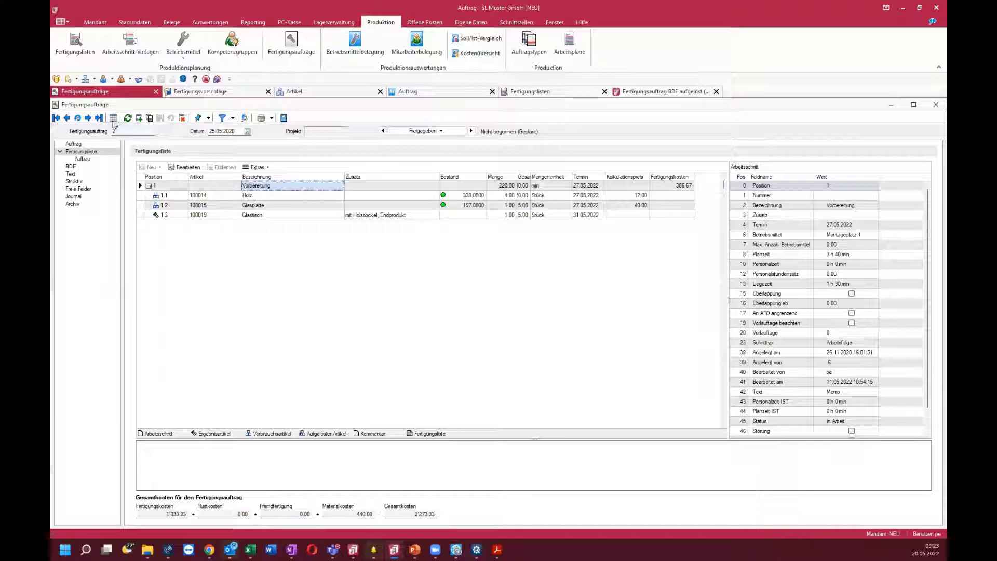
double_click(112, 106)
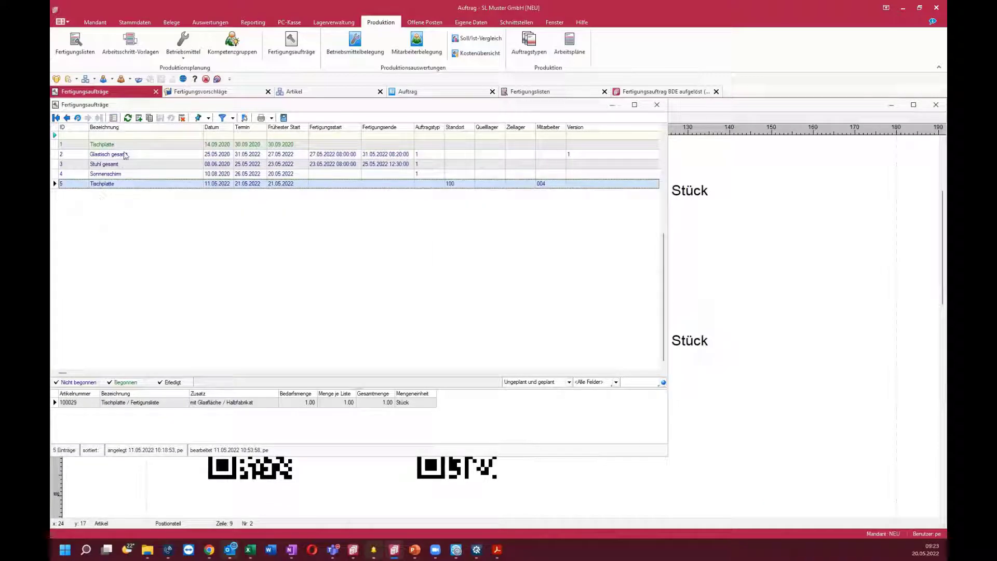
double_click(127, 156)
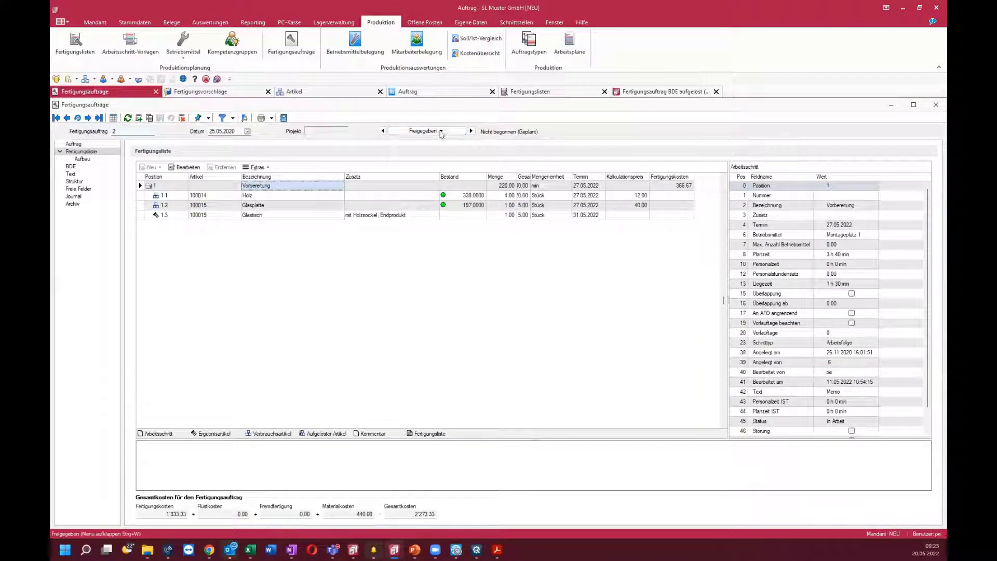
left_click(581, 300)
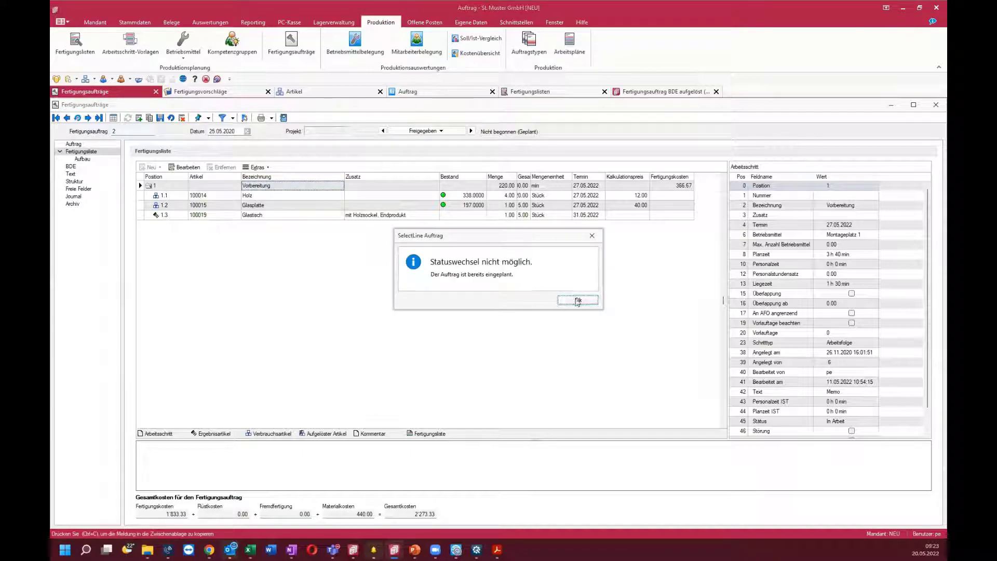
Step: Set production order 4 Sonnenschirm's status to In Bearbeitung
left_click(88, 117)
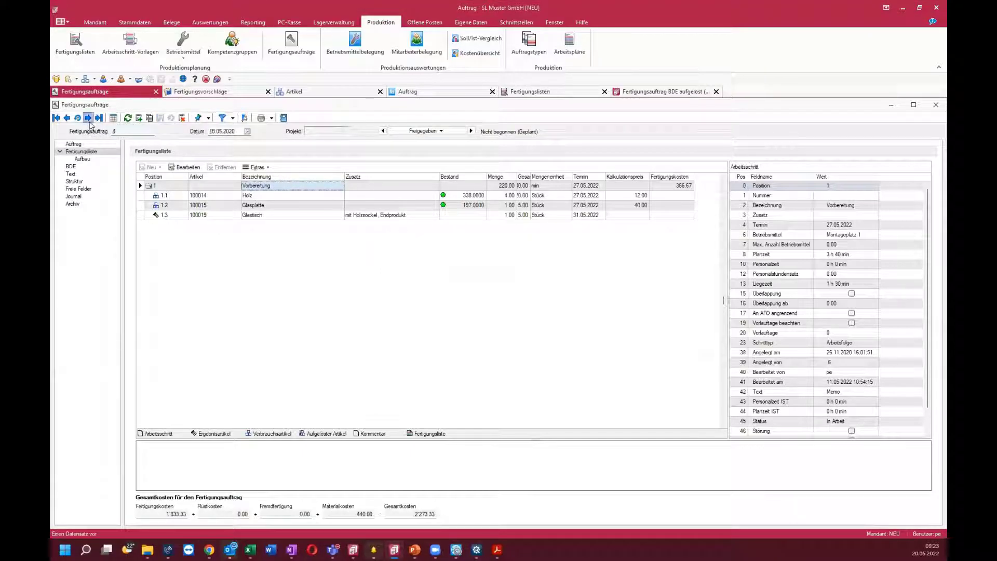
left_click(415, 129)
left_click(423, 141)
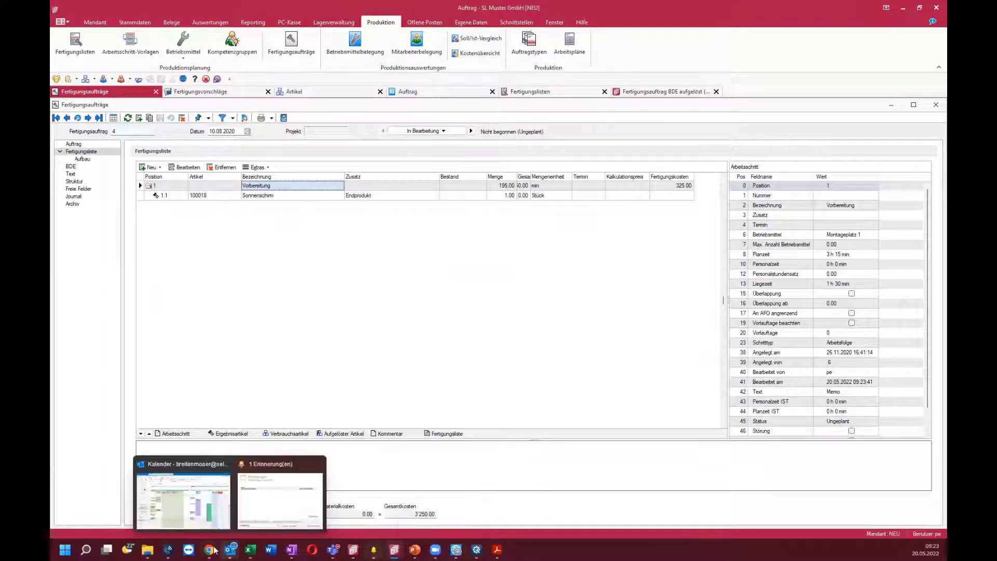
left_click(255, 511)
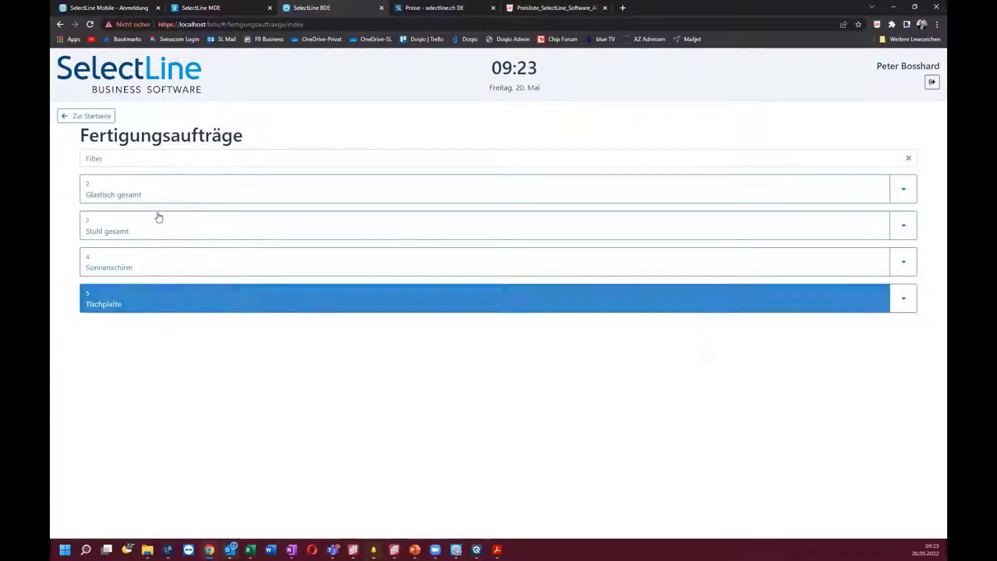
Step: In BDE, open order 2 Glastisch gesamt and select work step 2 - Vorbereitung
left_click(105, 119)
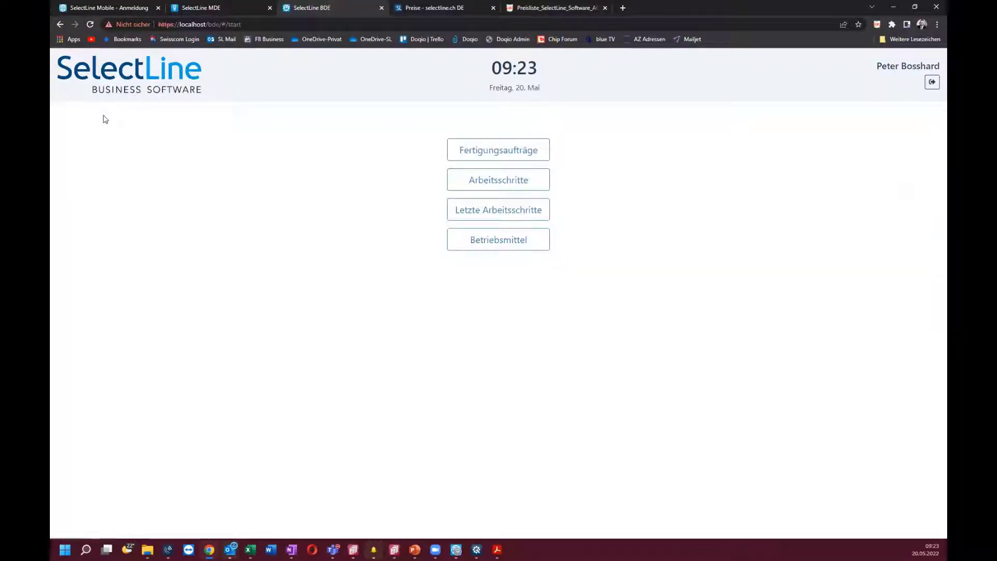
left_click(530, 151)
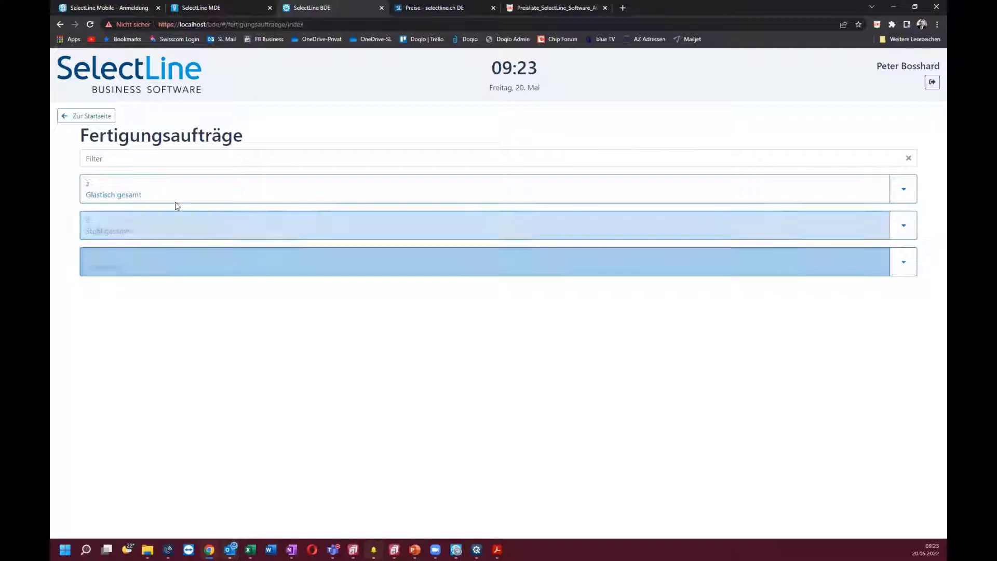
left_click(217, 194)
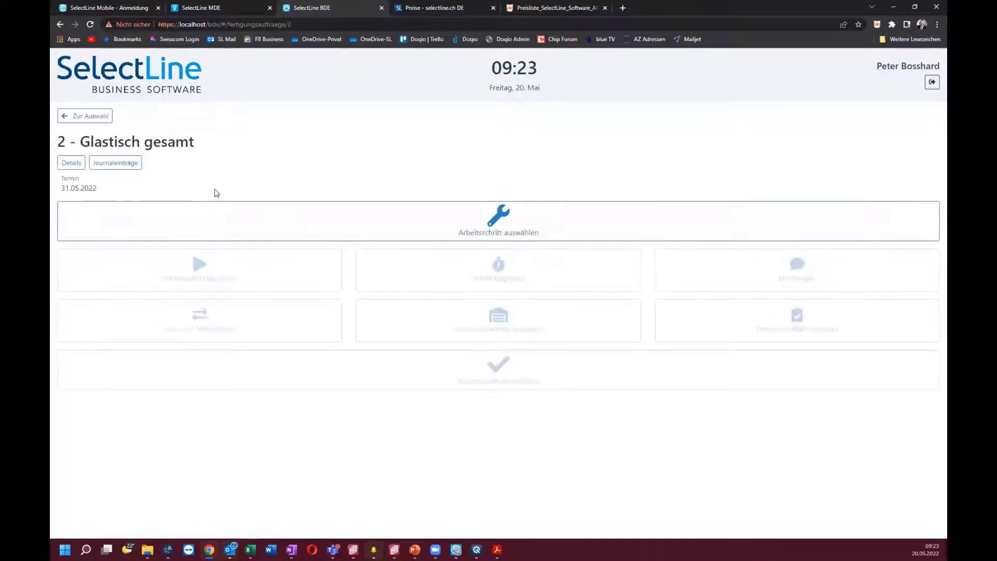
left_click(360, 222)
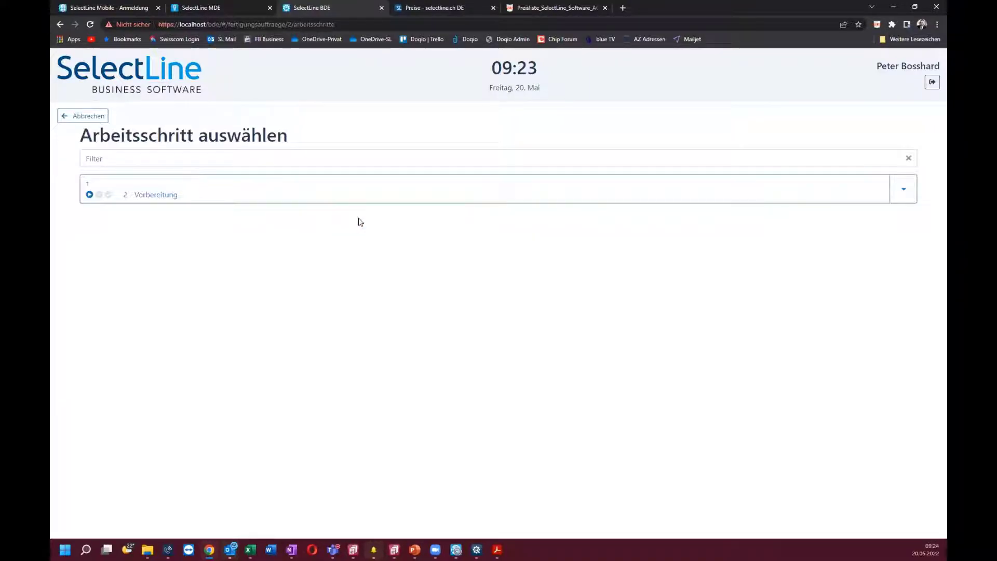
left_click(262, 198)
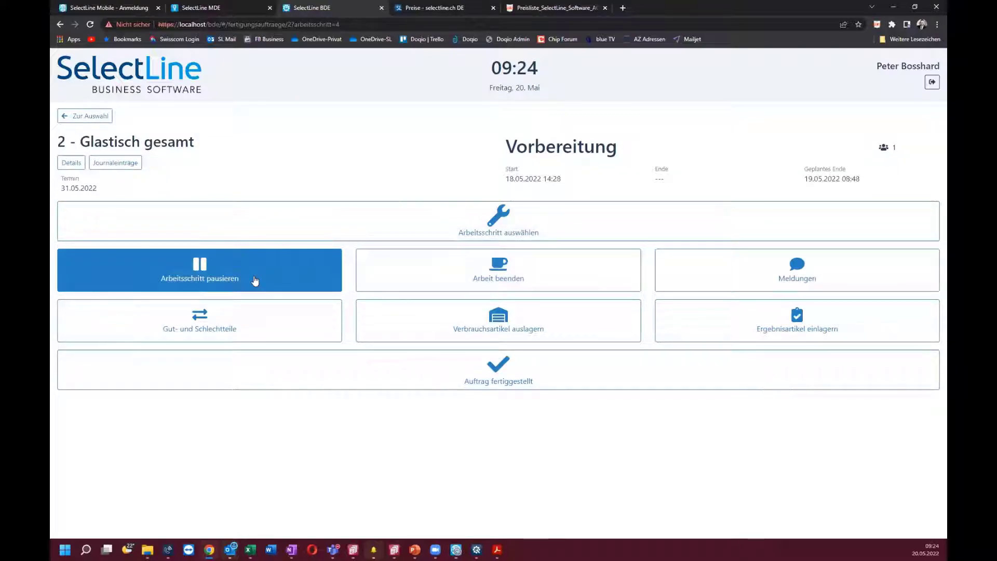
Step: Pause, resume and pause the Vorbereitung step again, then end work on it
left_click(255, 280)
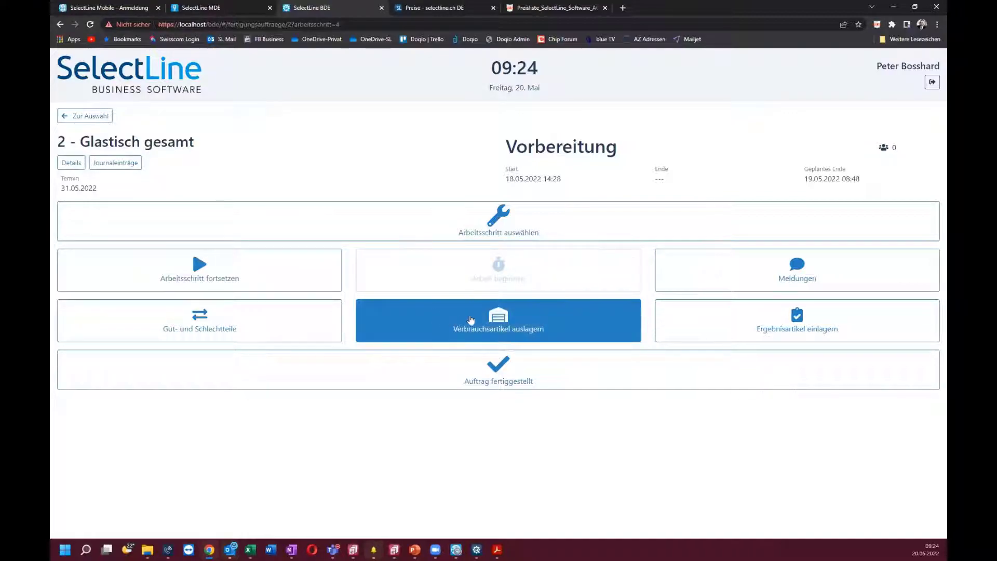
left_click(293, 273)
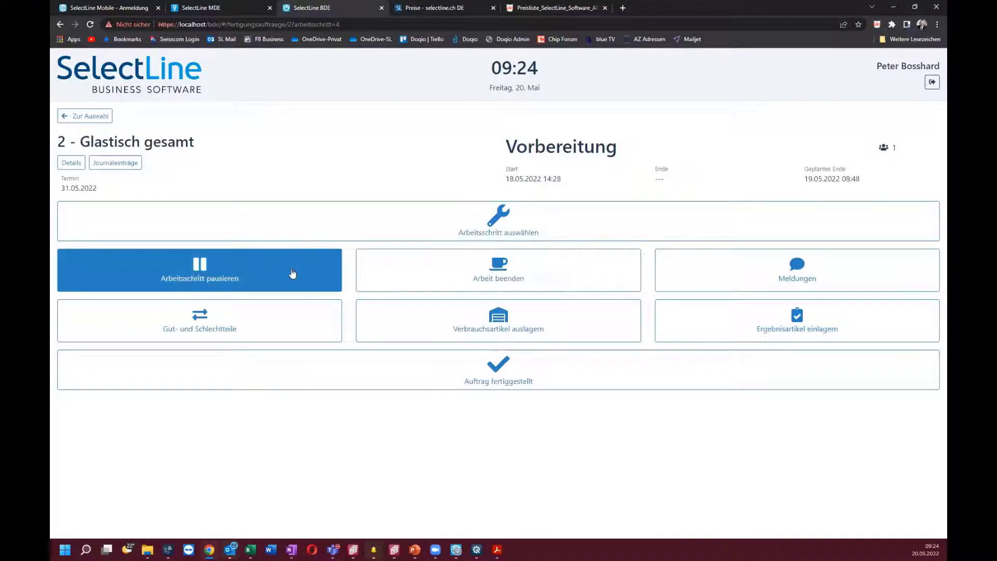
left_click(293, 273)
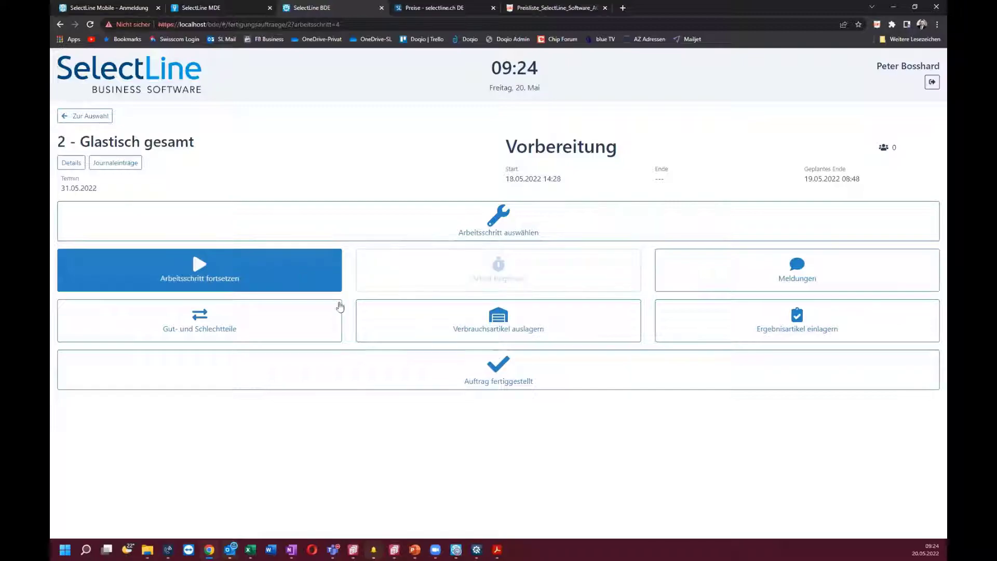
left_click(530, 373)
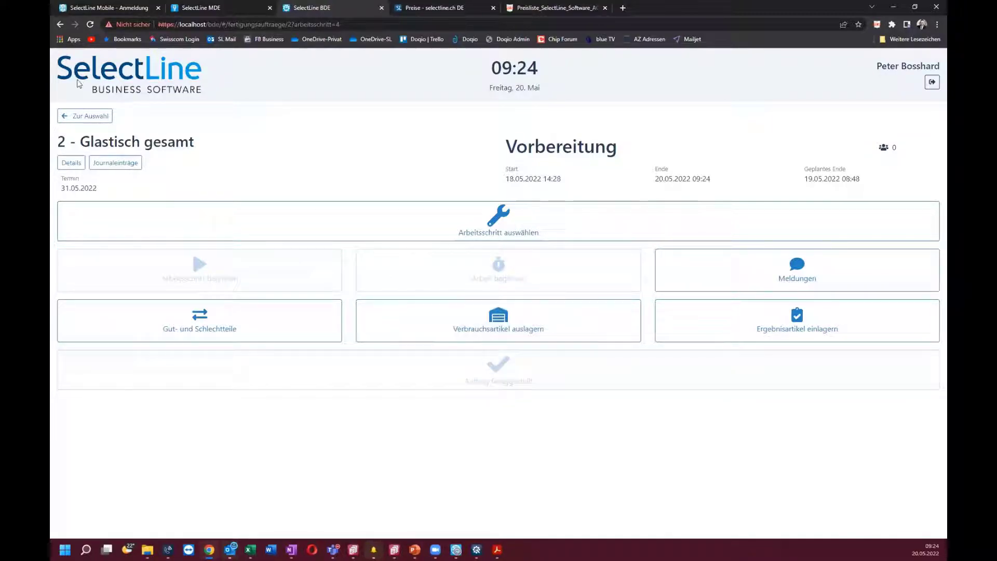
left_click(394, 549)
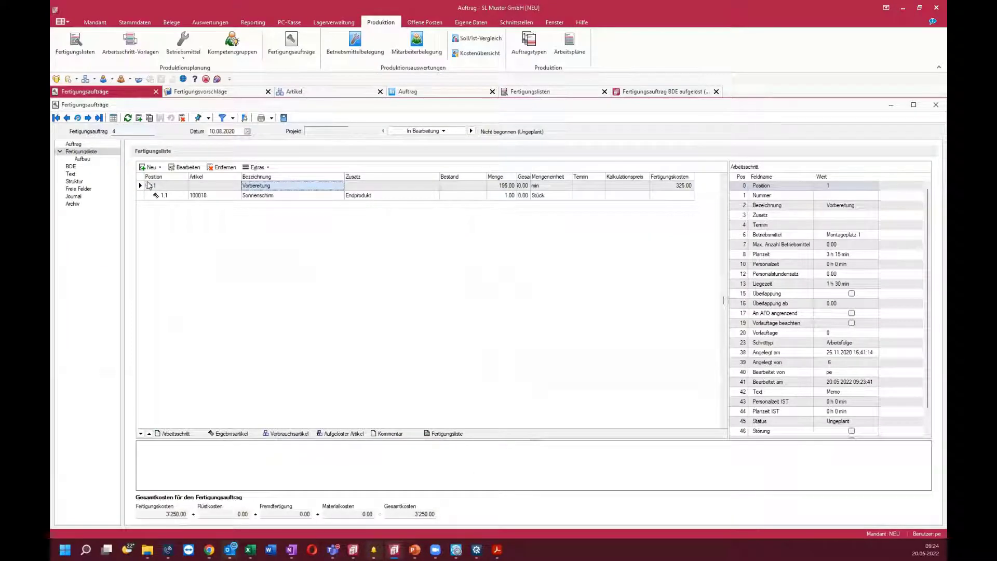
Step: Show order 2's BDE bookings, inspect its three Vorbereitung entries, then open Betriebsmittelbelegung
left_click(66, 117)
left_click(71, 166)
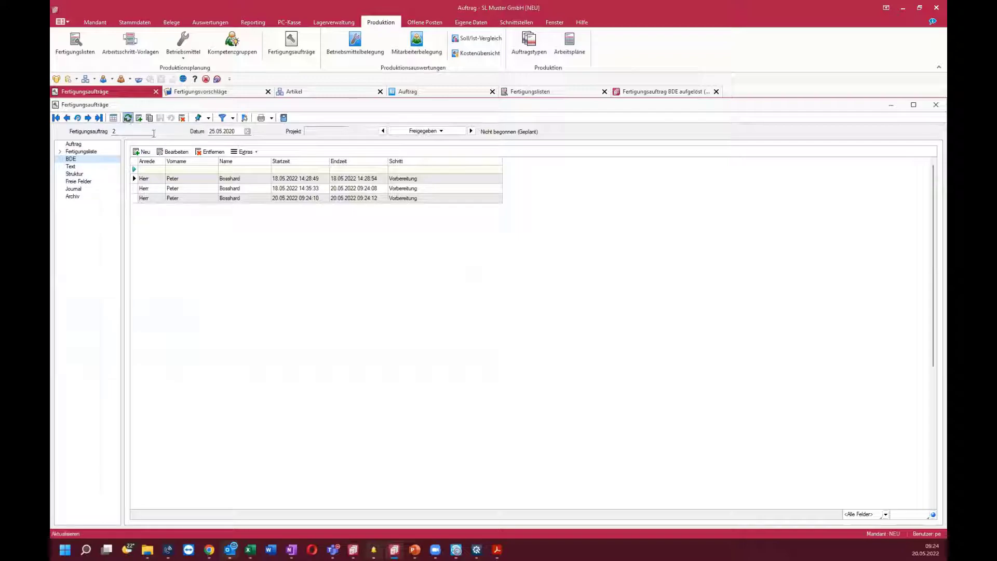
left_click(245, 198)
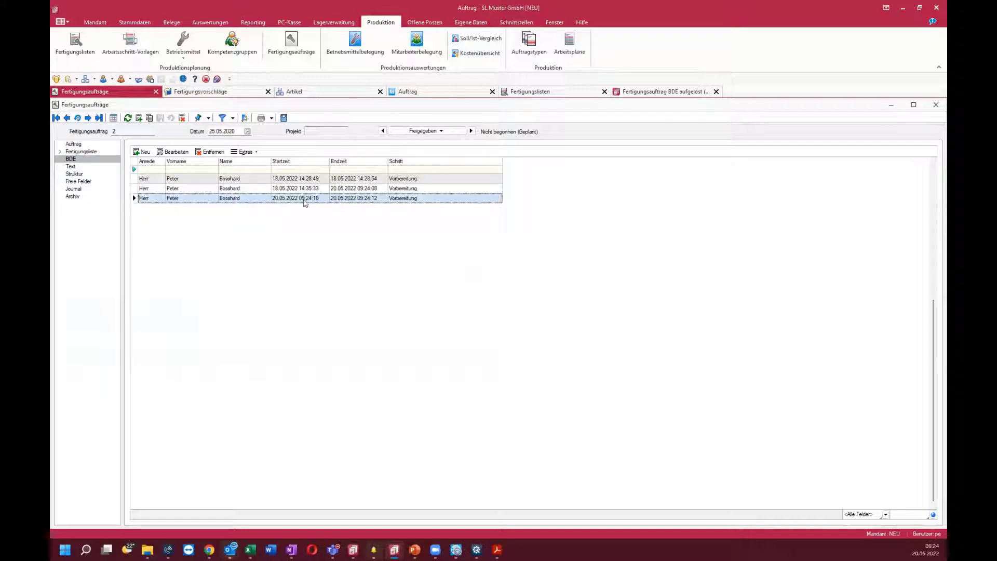
left_click(337, 189)
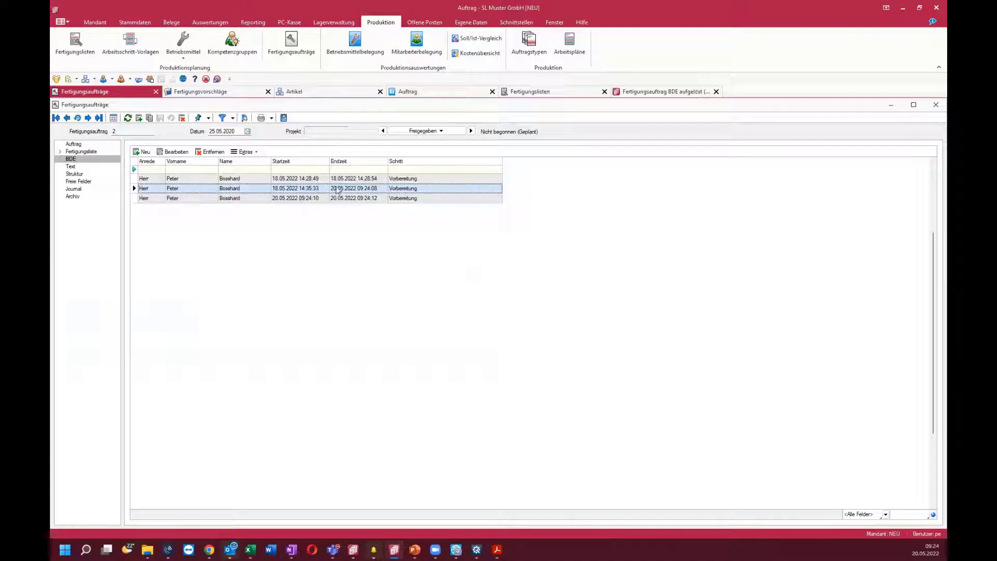
left_click(331, 199)
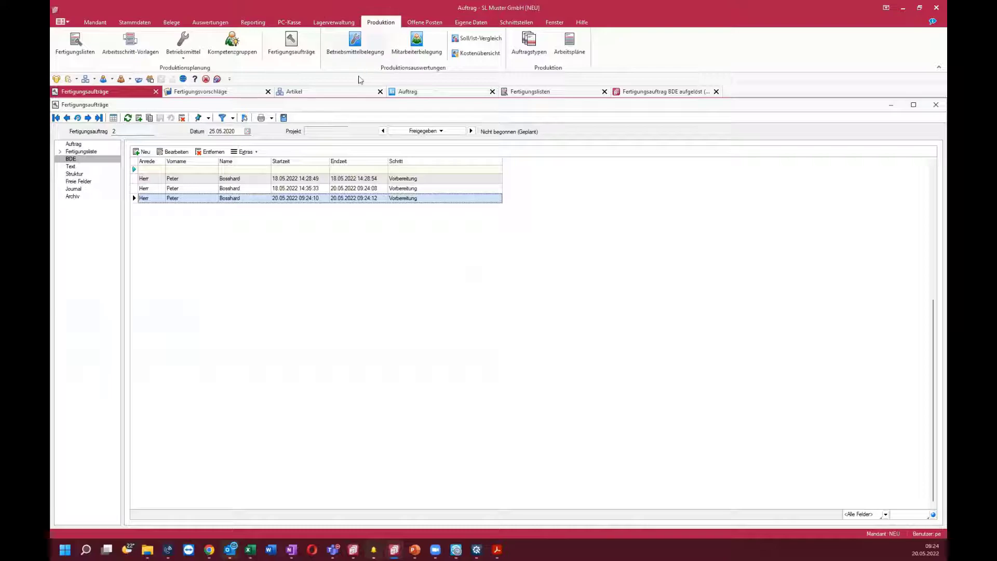
left_click(352, 58)
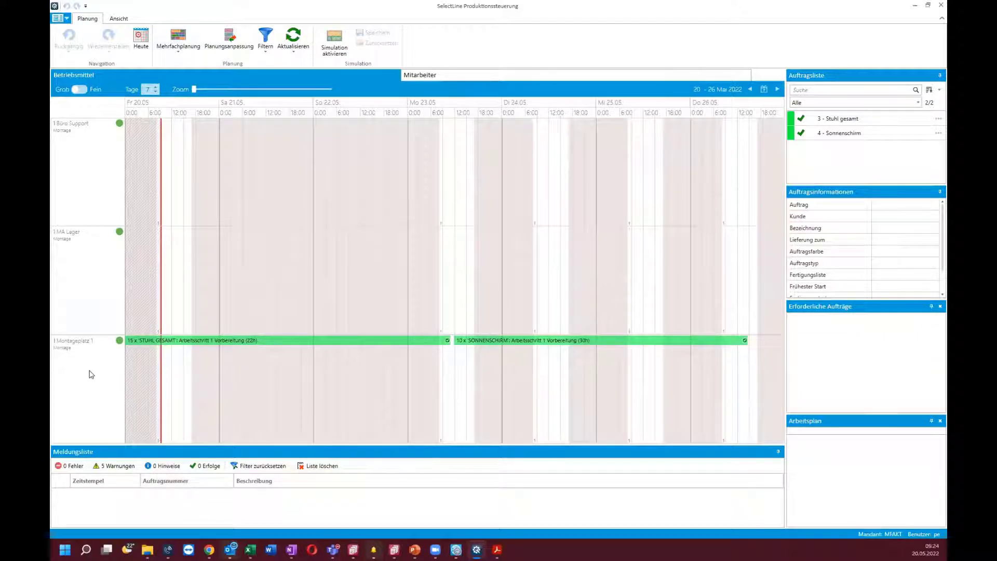
Step: Return from the Montageplatz 1 resource schedule to the SelectLine Auftrag window
left_click(395, 550)
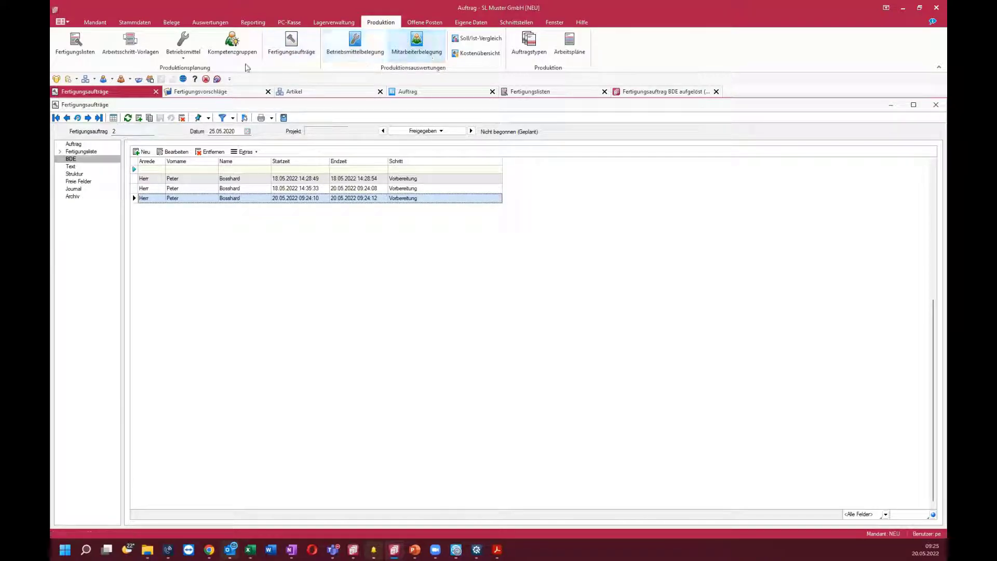
Step: Try setting Montageplatz 1's Anzahl to 10000 and dismiss the over-1000 error, leaving it at 1
left_click(183, 41)
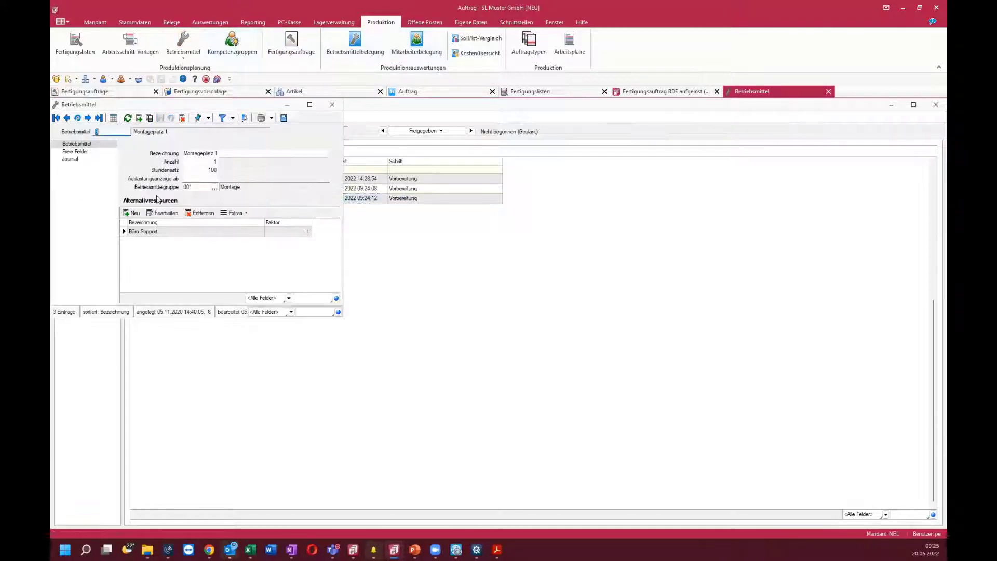
left_click(205, 163)
type("0000")
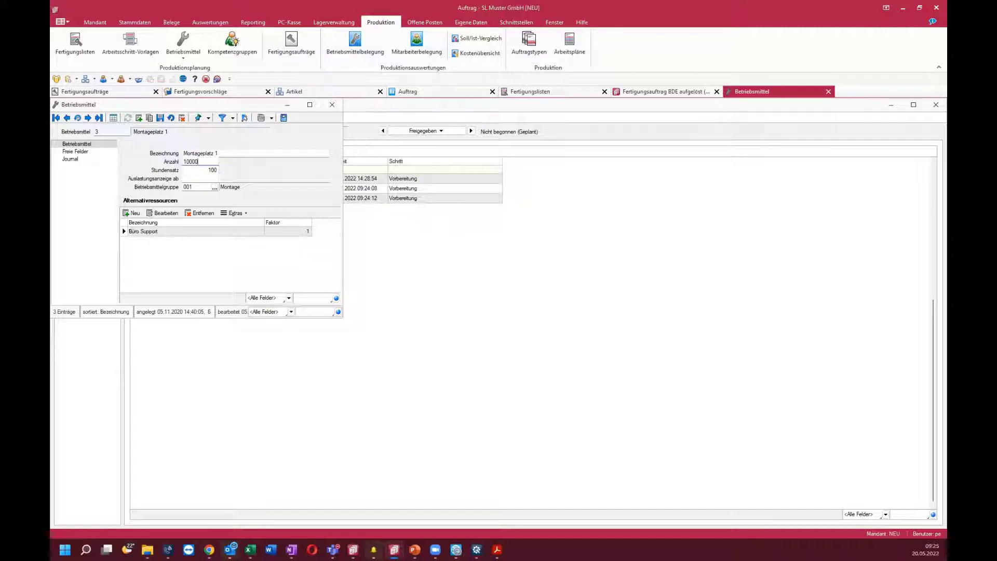
key("Tab")
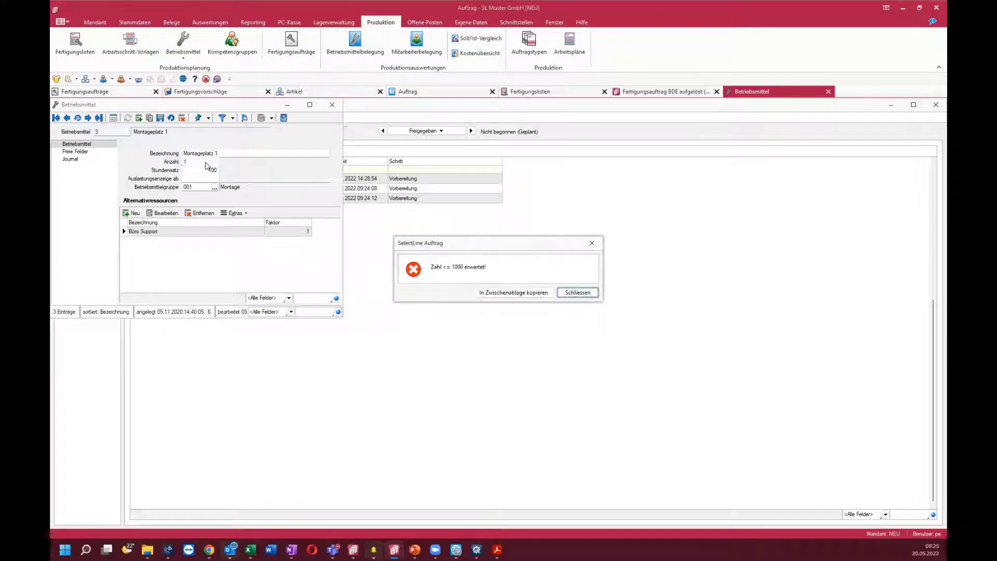
left_click(593, 293)
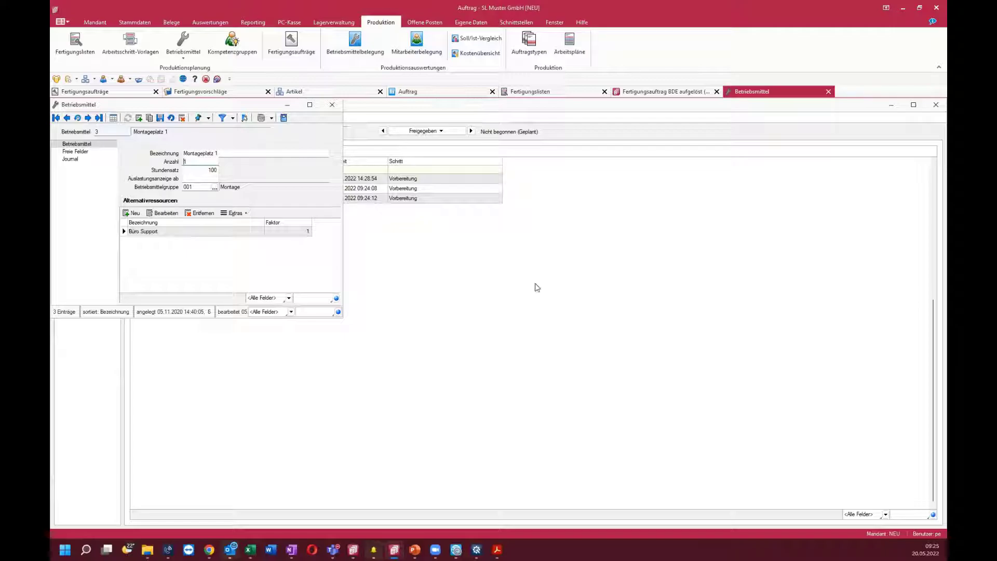
left_click(496, 550)
Step: Scroll the Version 22 release notes to section 3.2.1 Einstellbares Aktualisierungsintervall
scroll(290, 254, "down", 15)
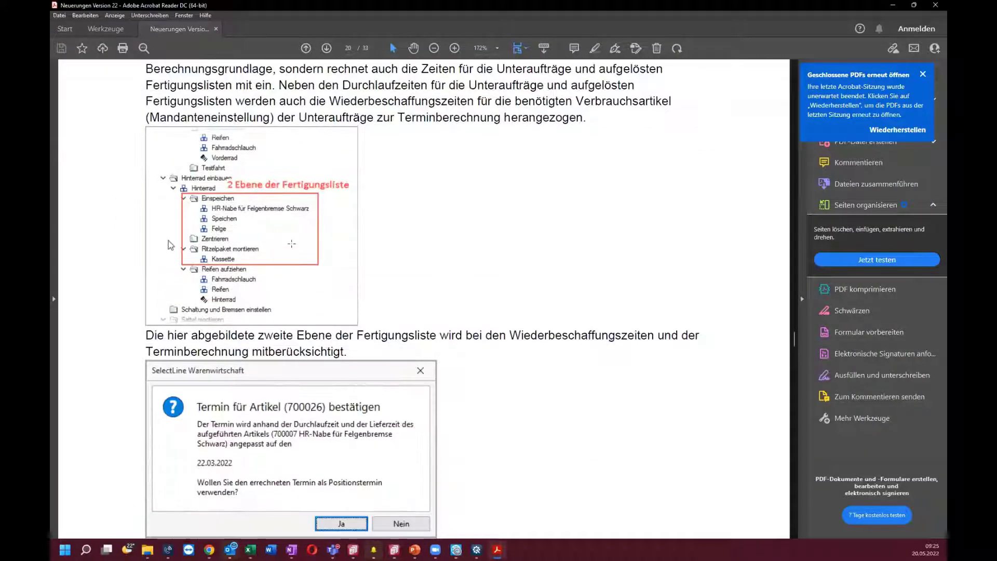
scroll(291, 254, "down", 15)
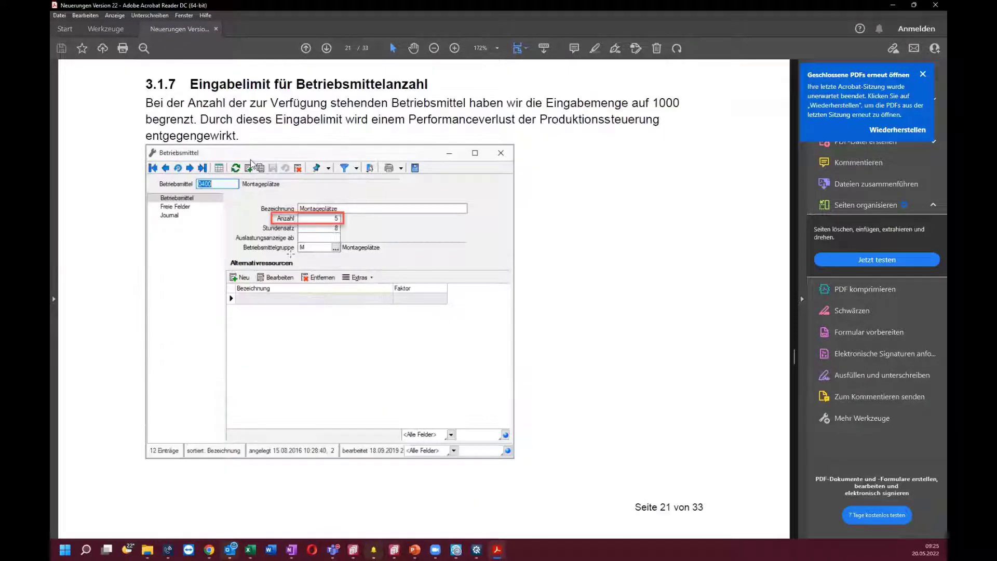
scroll(295, 253, "up", 3)
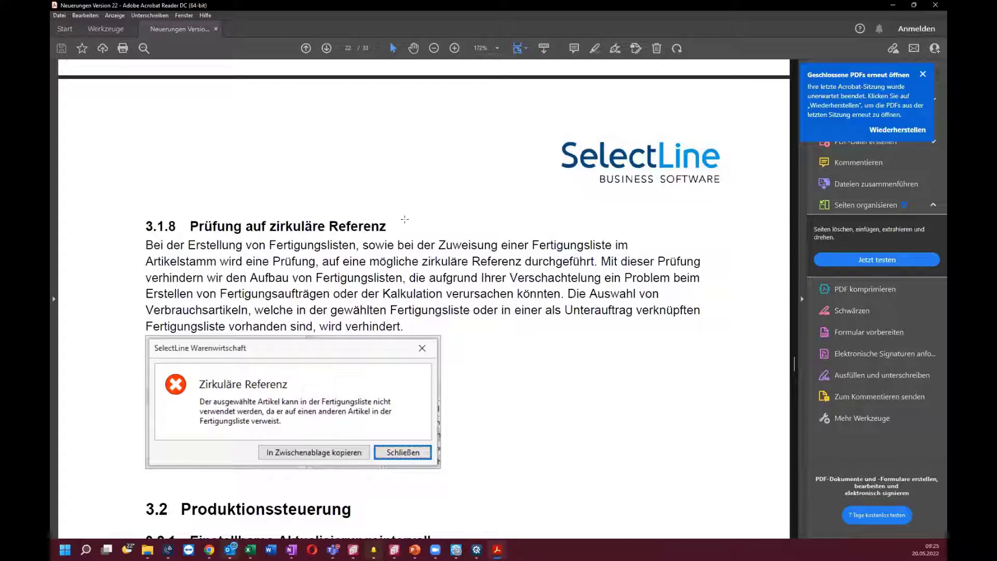
scroll(411, 312, "up", 1)
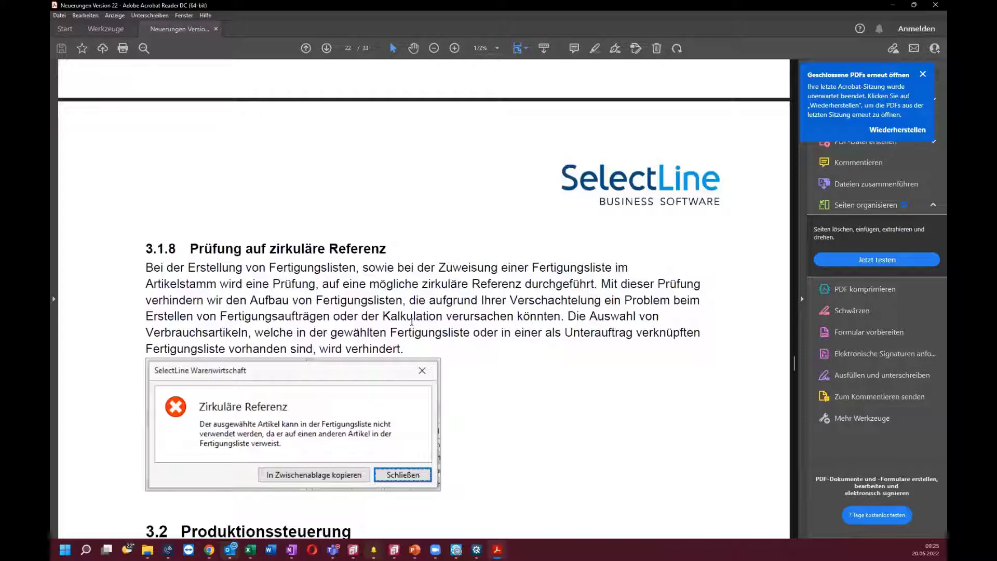
scroll(491, 322, "down", 9)
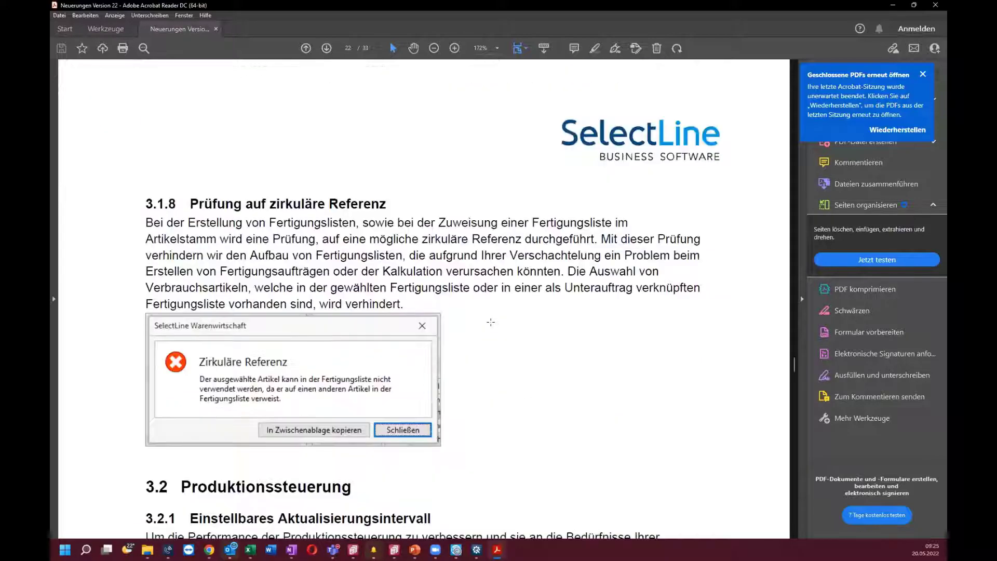
scroll(491, 322, "down", 8)
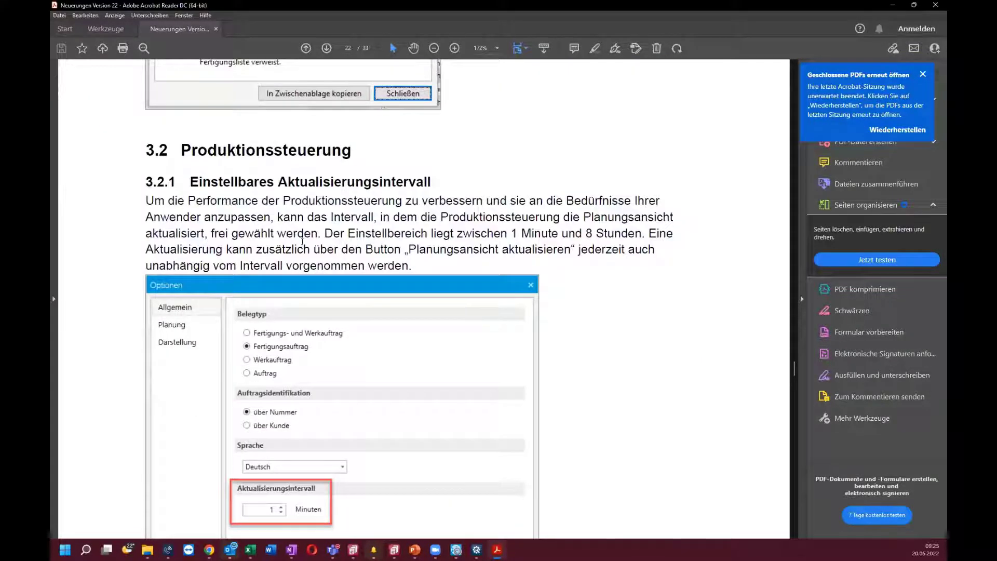
scroll(292, 210, "down", 2)
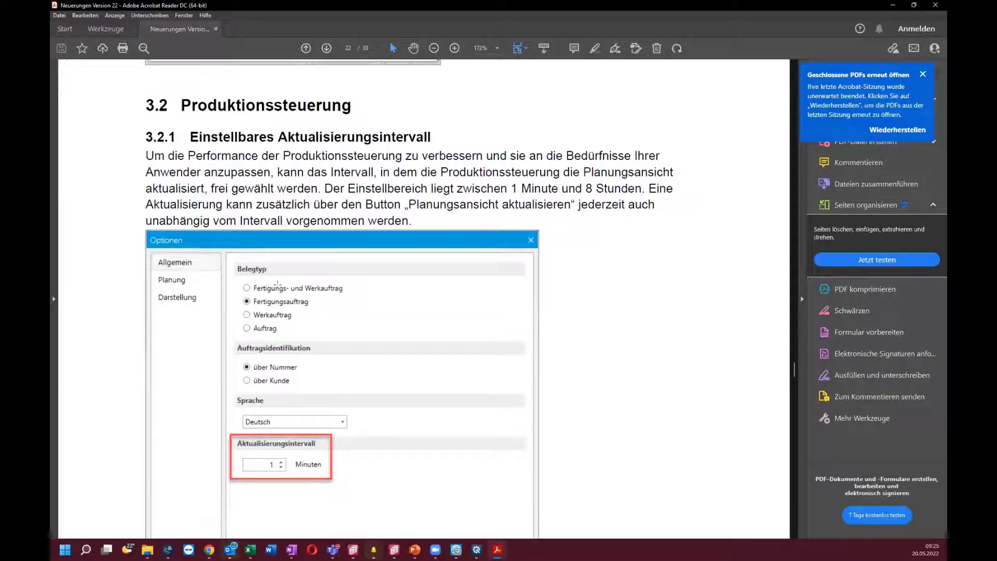
left_click(477, 550)
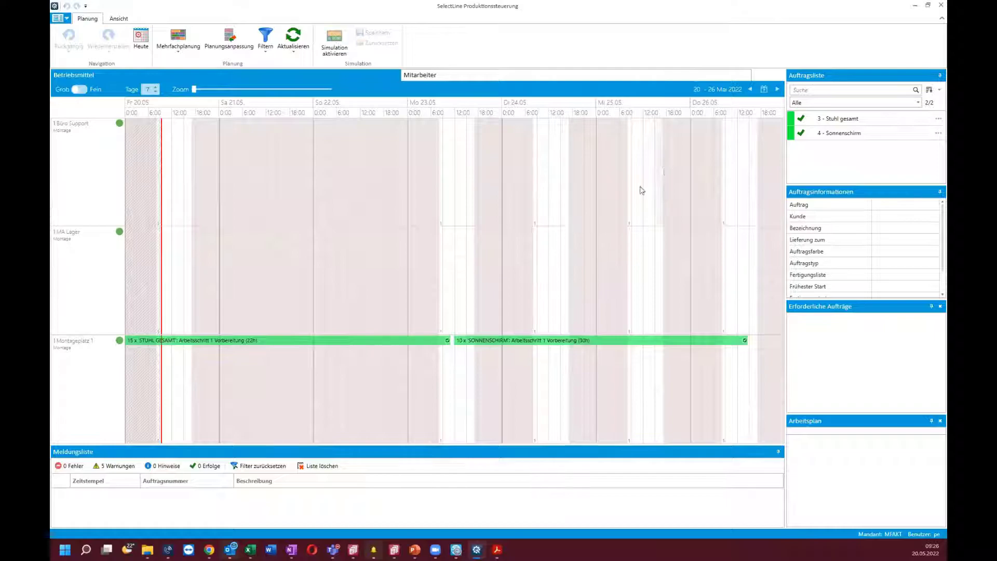
Step: Reload planning data from the database and review the 1-minute refresh interval in Optionen unchanged
left_click(294, 37)
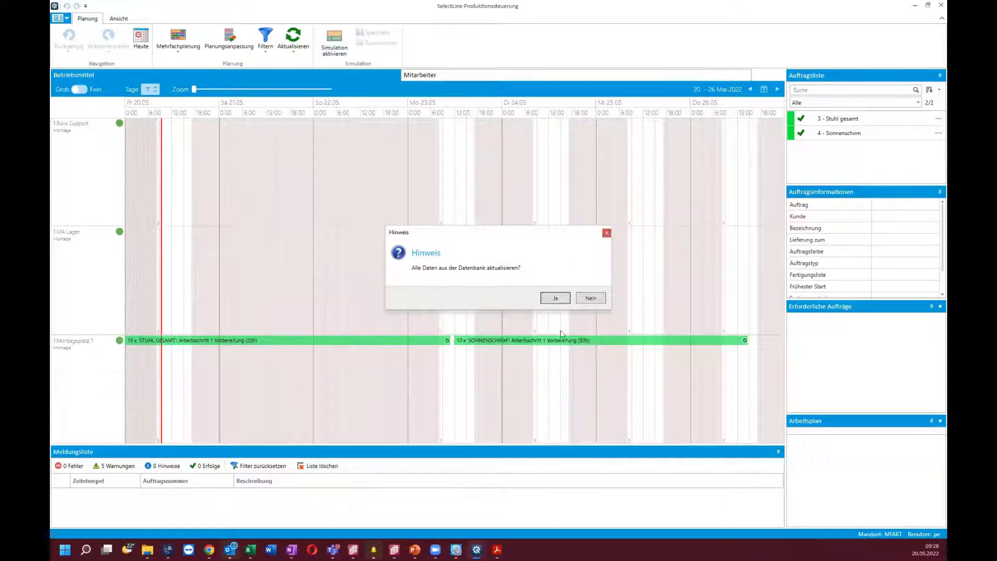
left_click(557, 297)
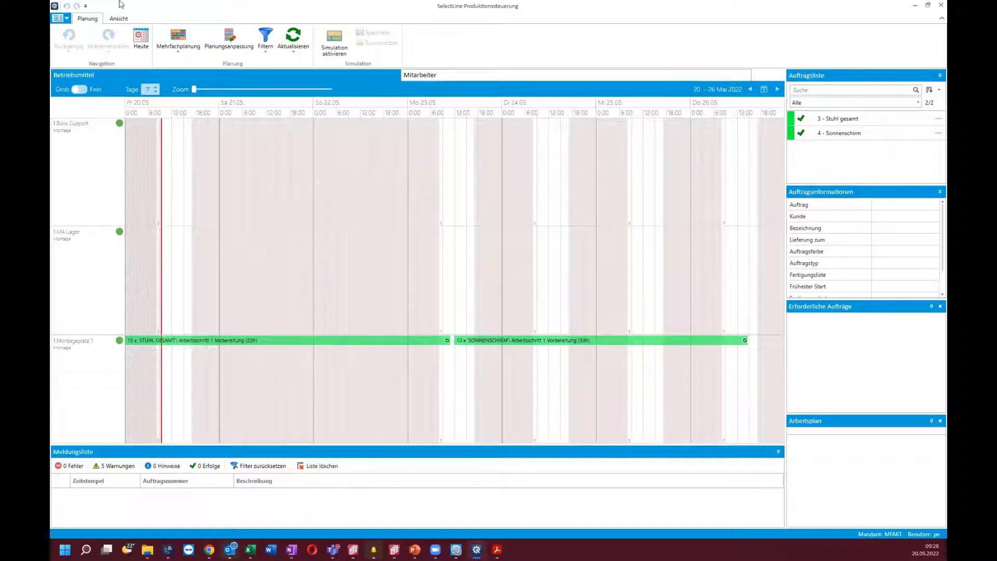
left_click(119, 18)
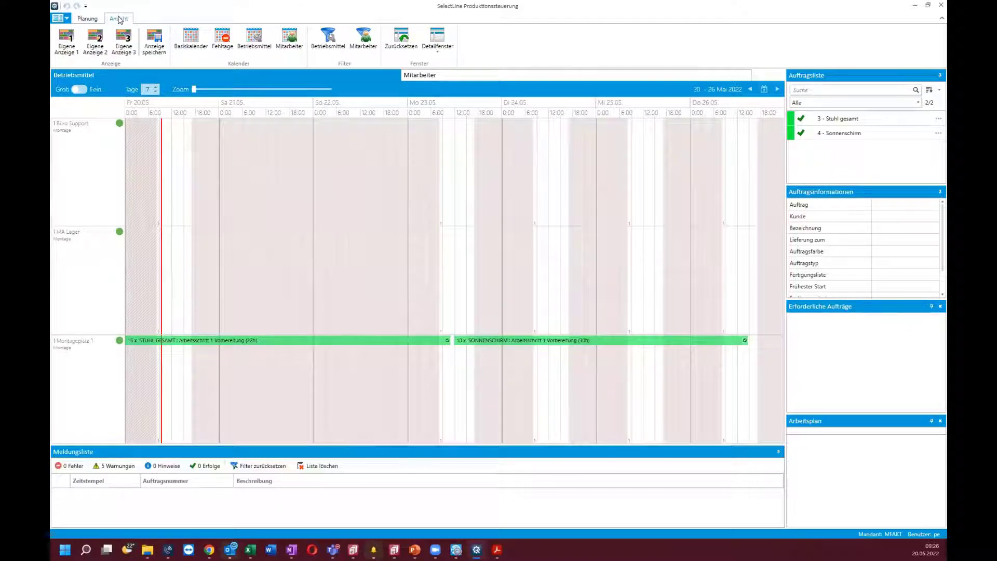
left_click(65, 20)
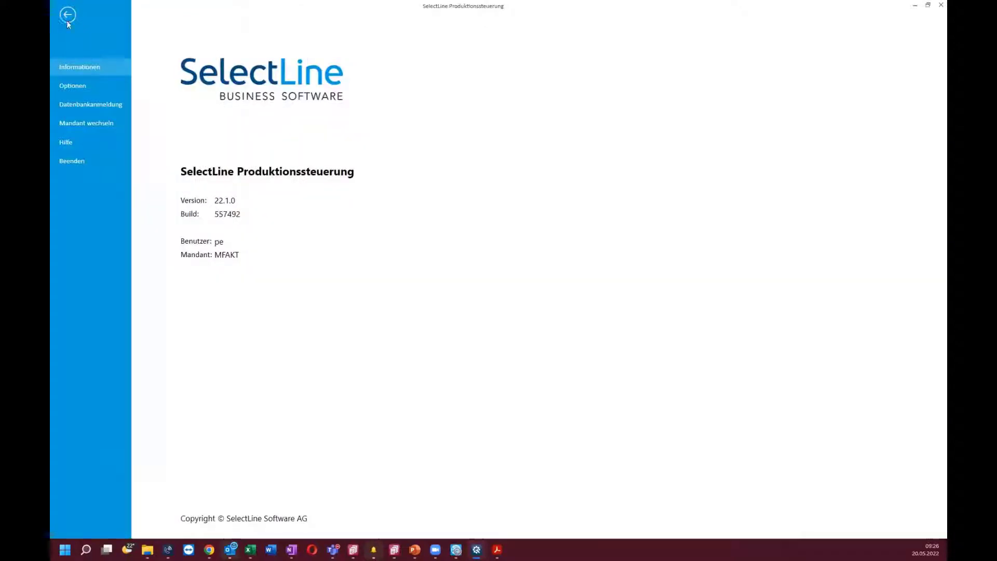
left_click(86, 86)
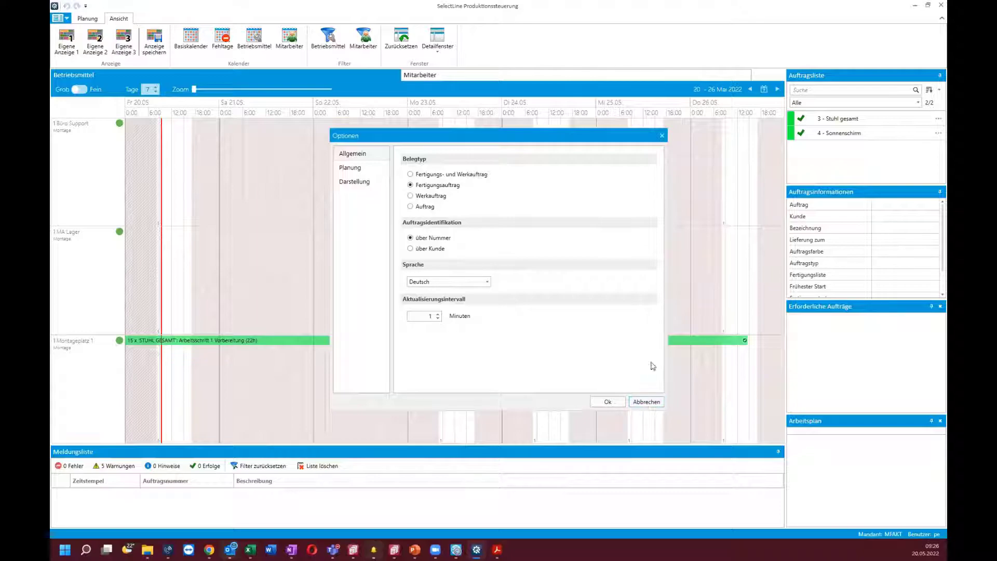
left_click(652, 403)
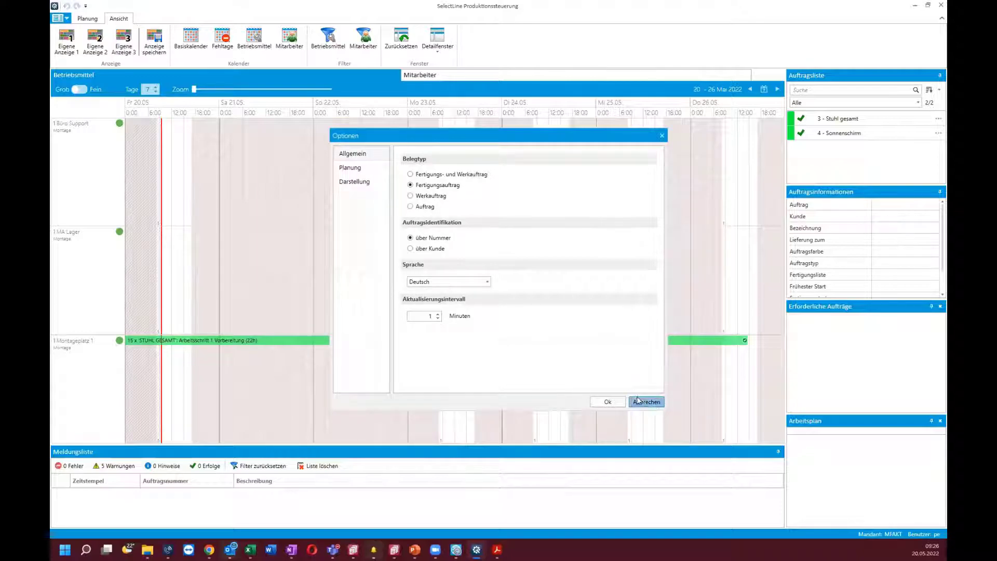
Step: Record an actual effort (Aufwand Ist) of 225 for the STUHL GESAMT step
left_click(349, 341)
double_click(349, 340)
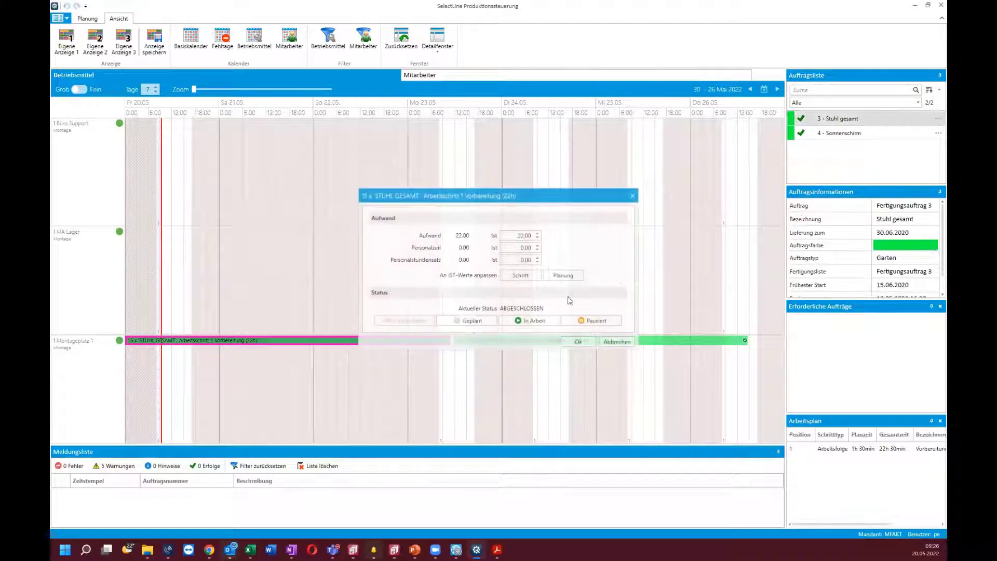
double_click(522, 235)
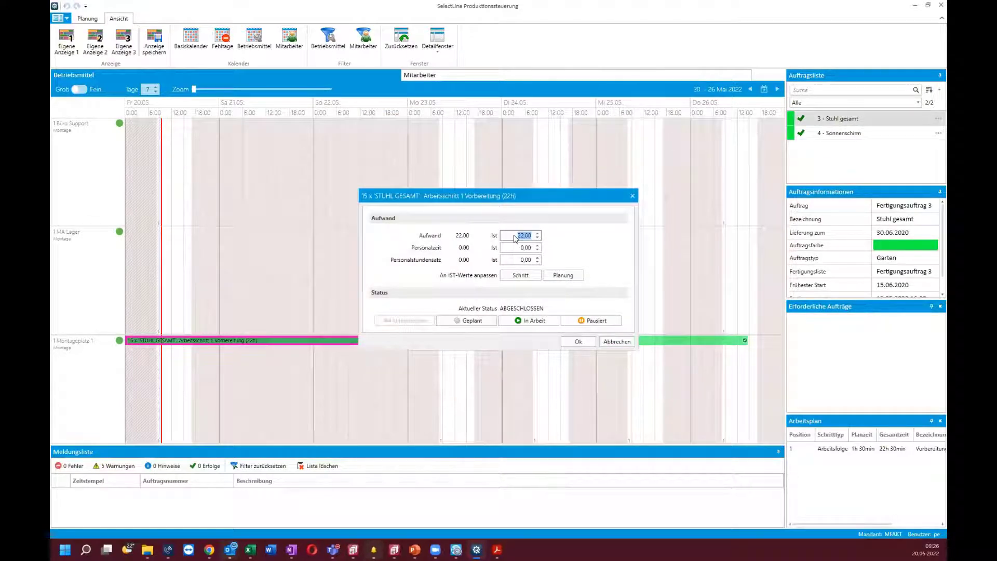
type("225")
left_click(577, 344)
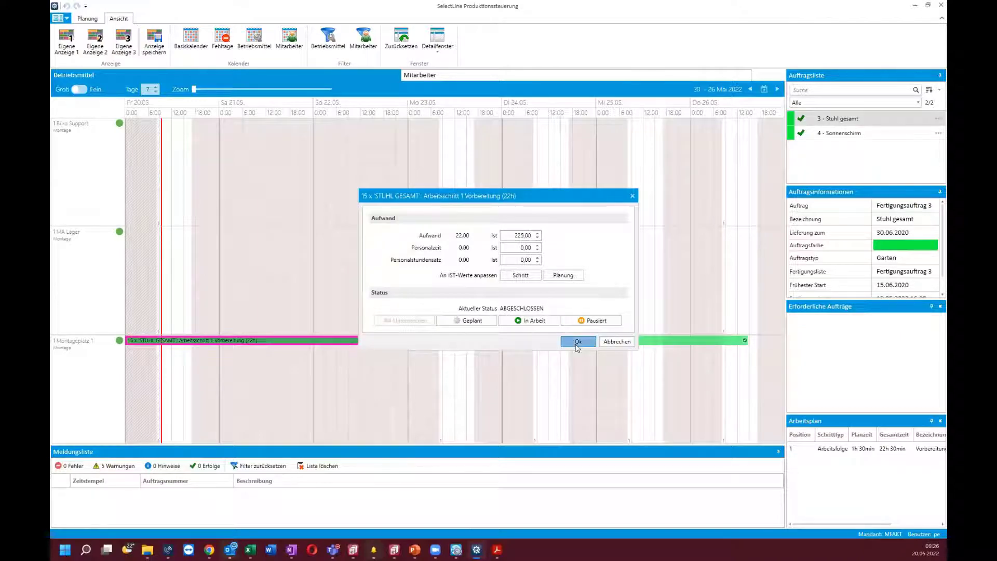
Step: Record an actual effort (Aufwand Ist) of 32 for the SONNENSCHIRM step
double_click(571, 342)
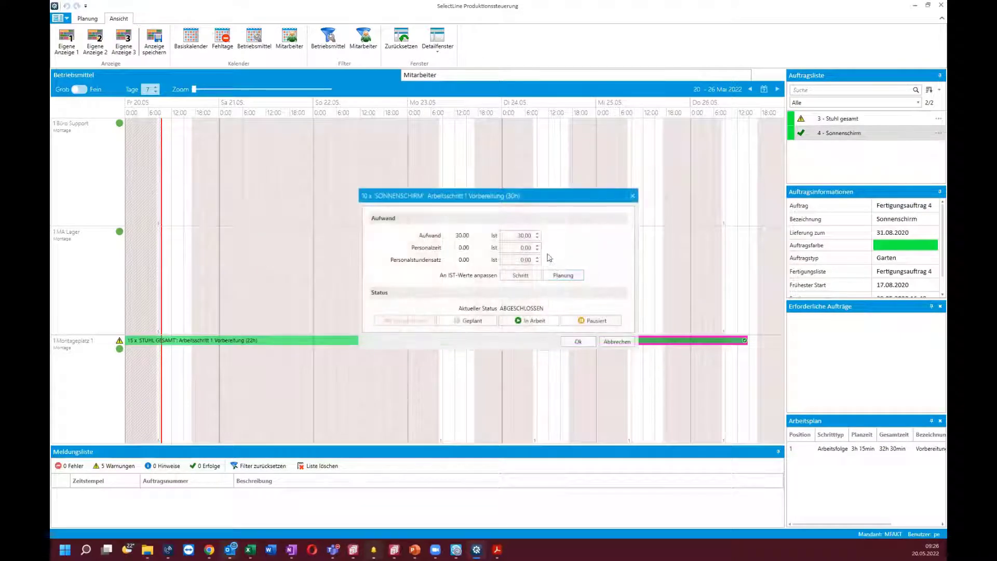
double_click(517, 237)
type("32")
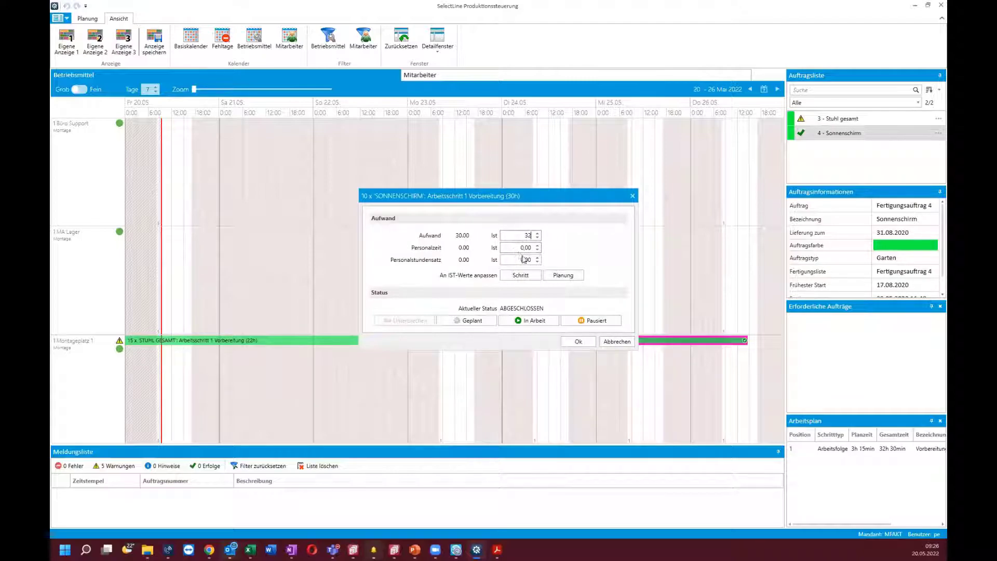
left_click(577, 341)
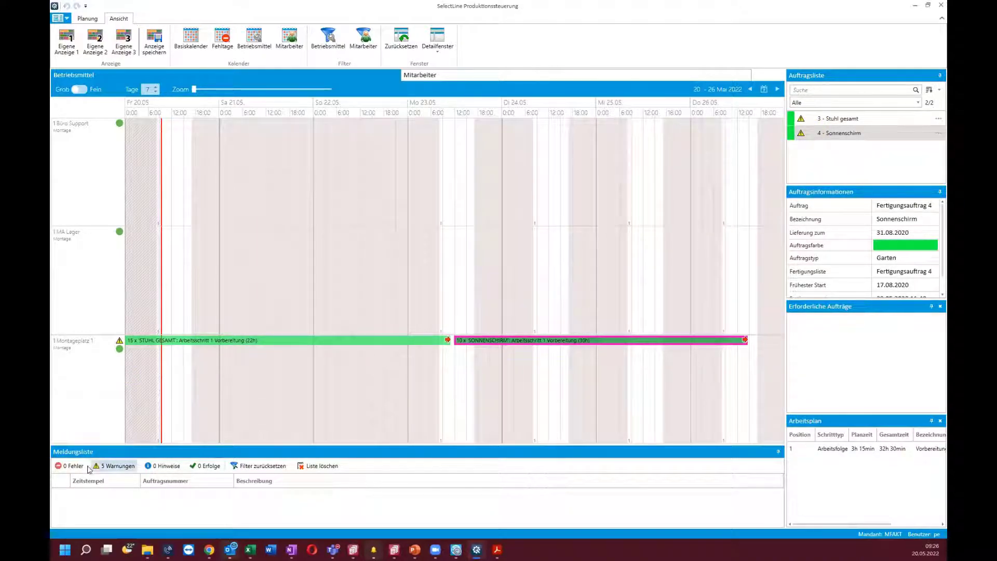
Step: Filter the Meldungsliste to its 5 warnings and review the entries for orders 3 and 4
left_click(115, 466)
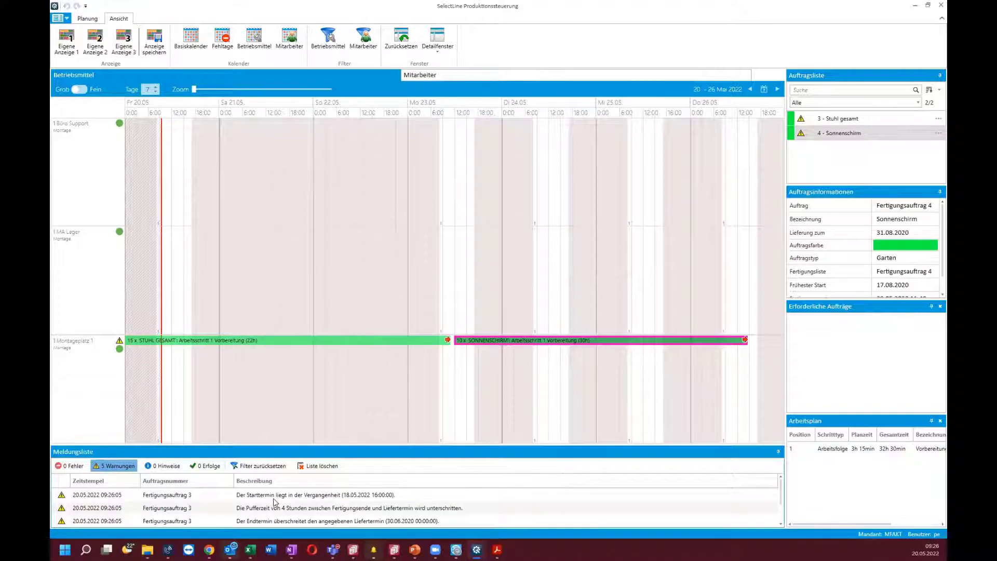
scroll(276, 501, "down", 2)
left_click(324, 520)
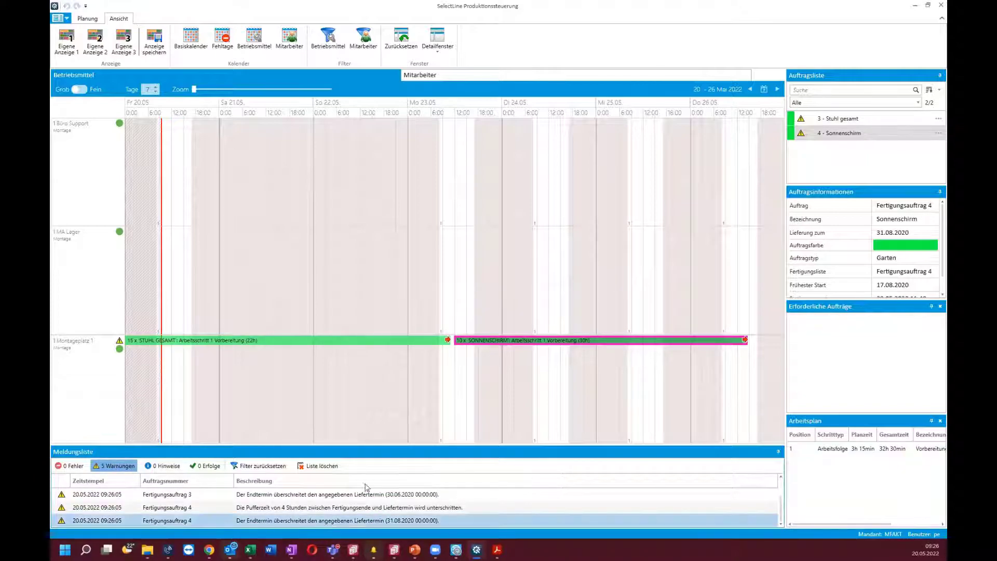
scroll(223, 499, "up", 2)
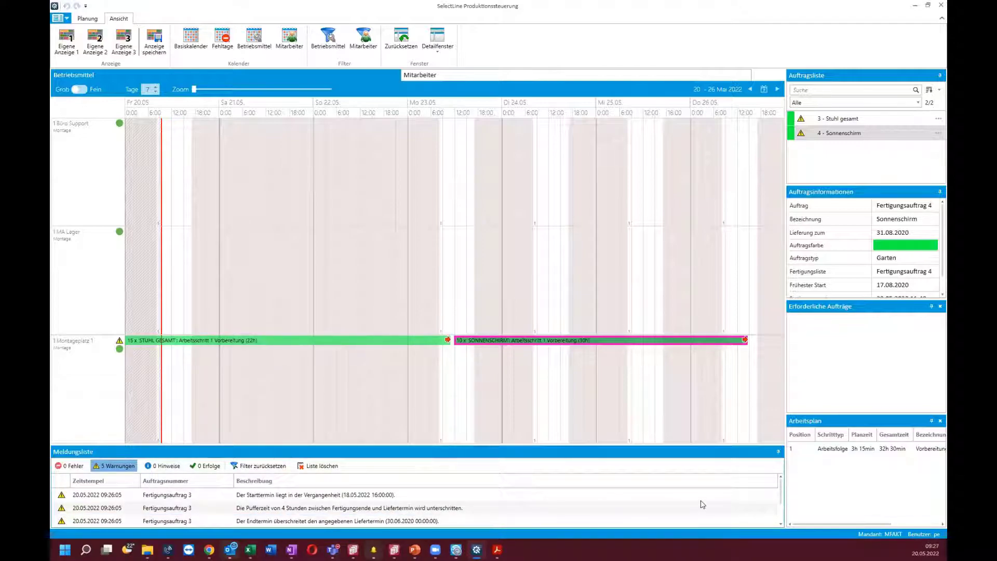
left_click(107, 499)
right_click(135, 497)
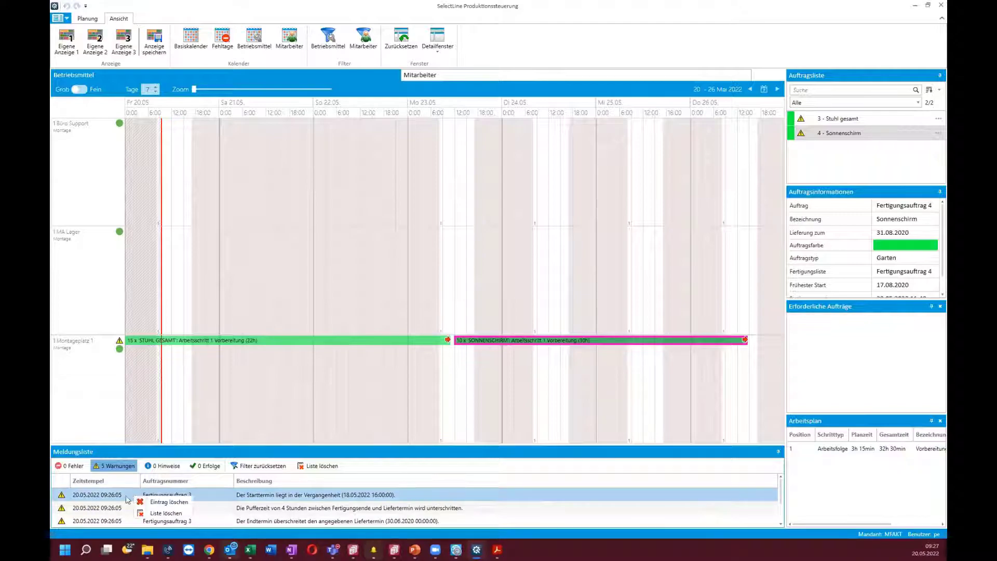
Step: Open the Stuhl gesamt step details and close them without changes
left_click(72, 491)
double_click(219, 341)
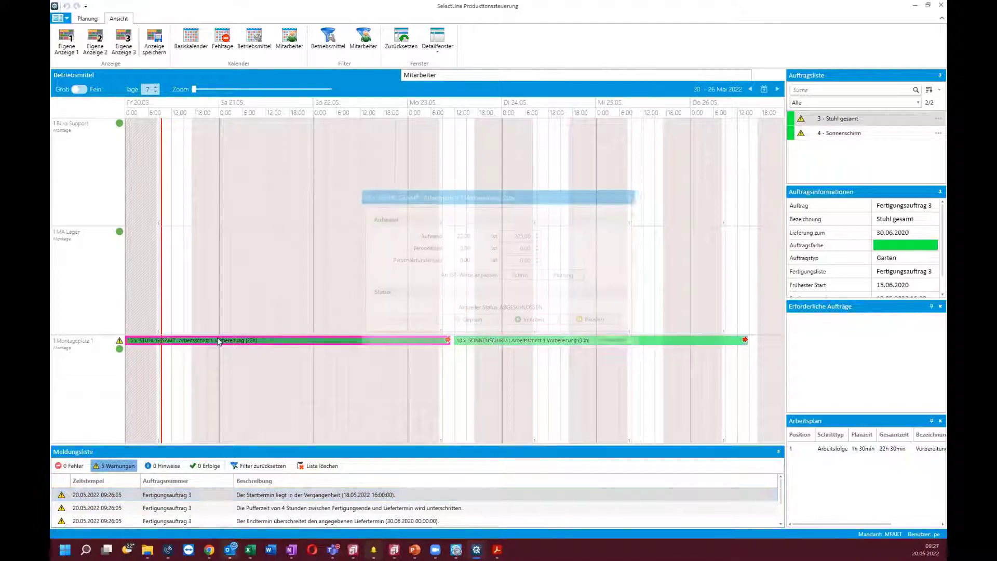
left_click(617, 342)
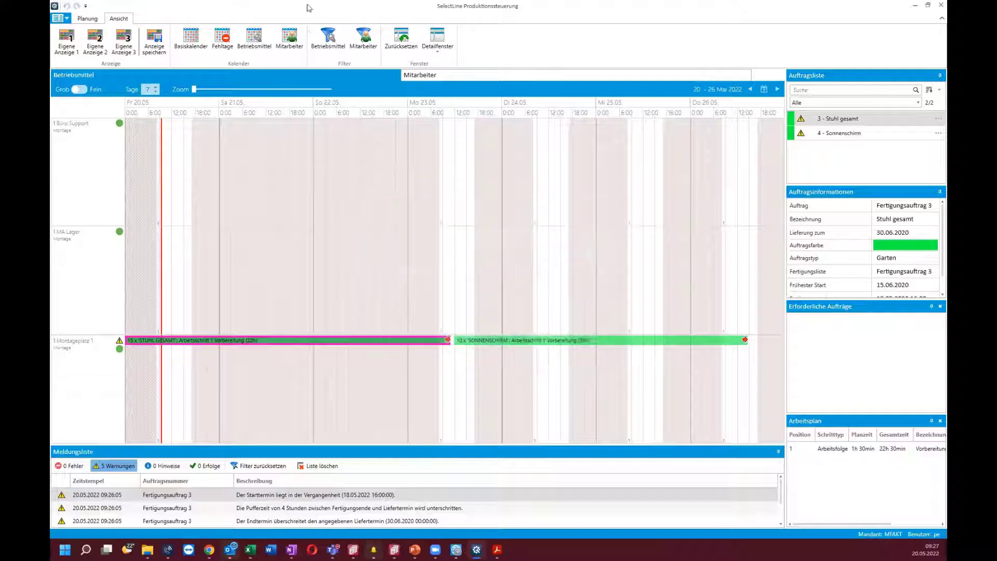
left_click(90, 20)
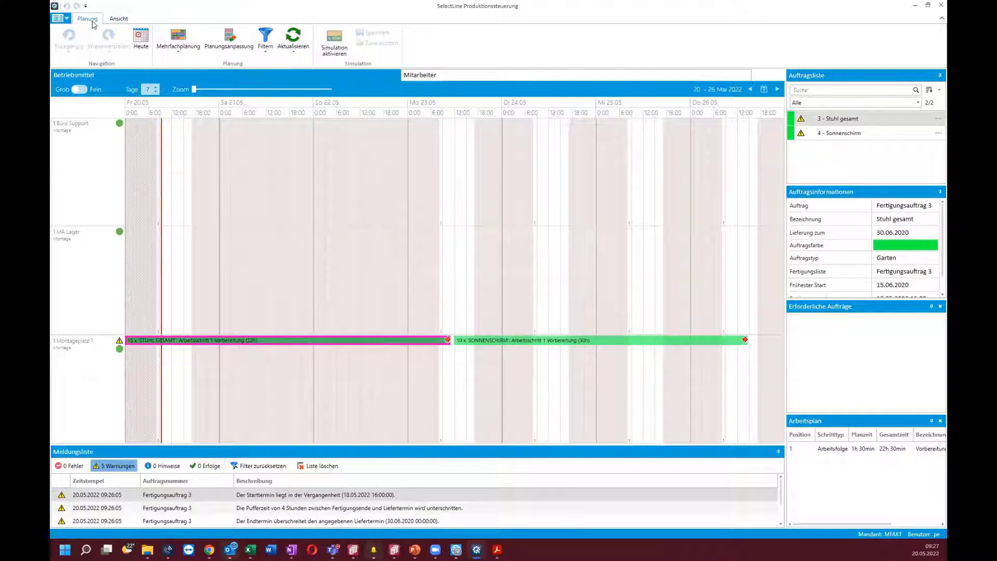
scroll(93, 24, "down", 1)
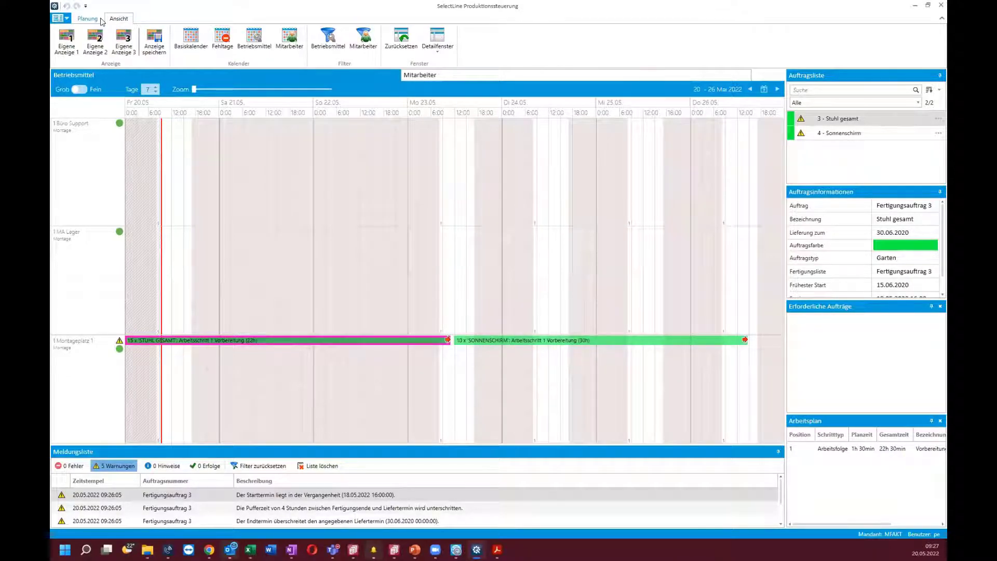
Step: Apply Planungsanpassung to actual times for both Vorbereitung steps, then select 4 - Sonnenschirm
left_click(90, 20)
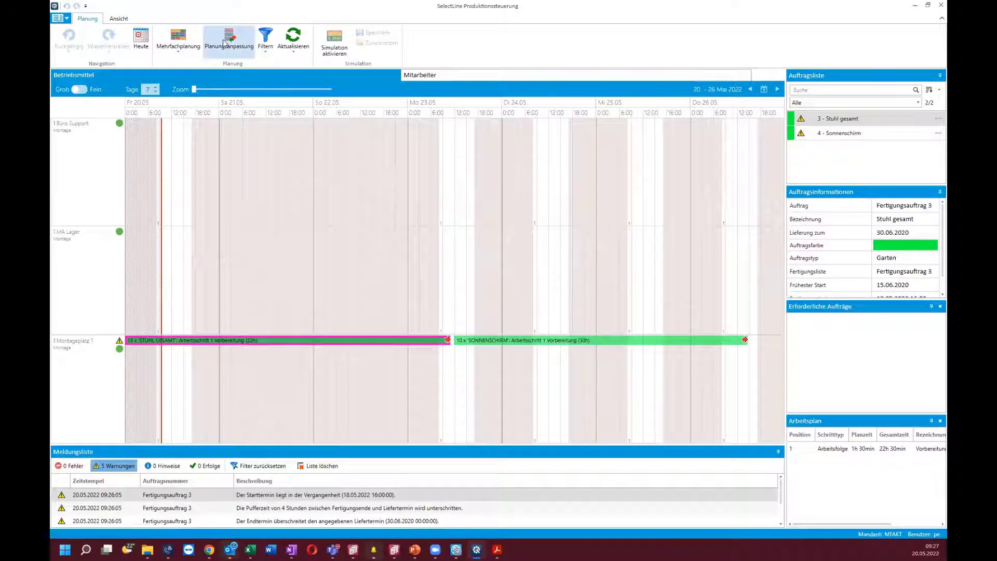
left_click(229, 40)
left_click(276, 186)
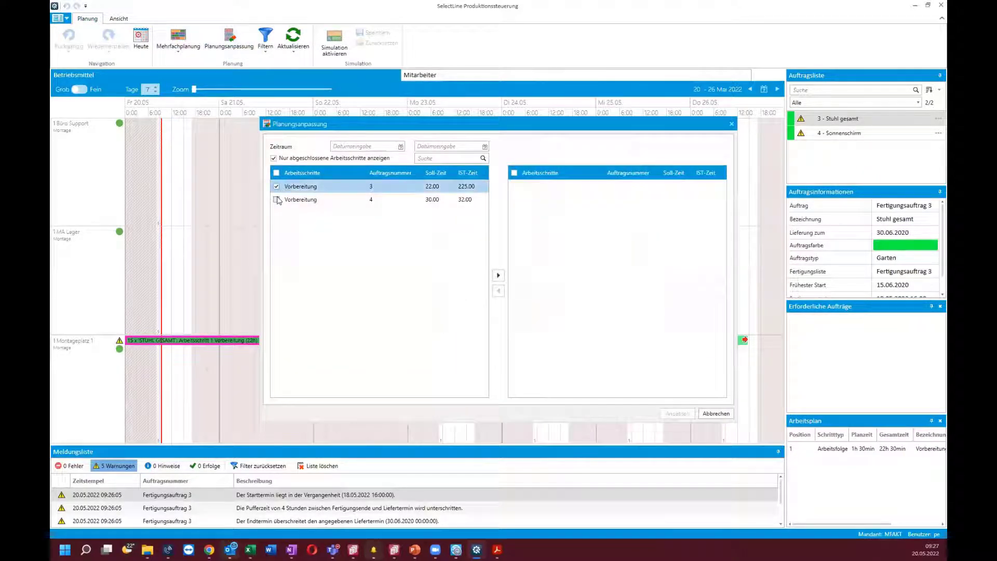
left_click(277, 199)
left_click(498, 275)
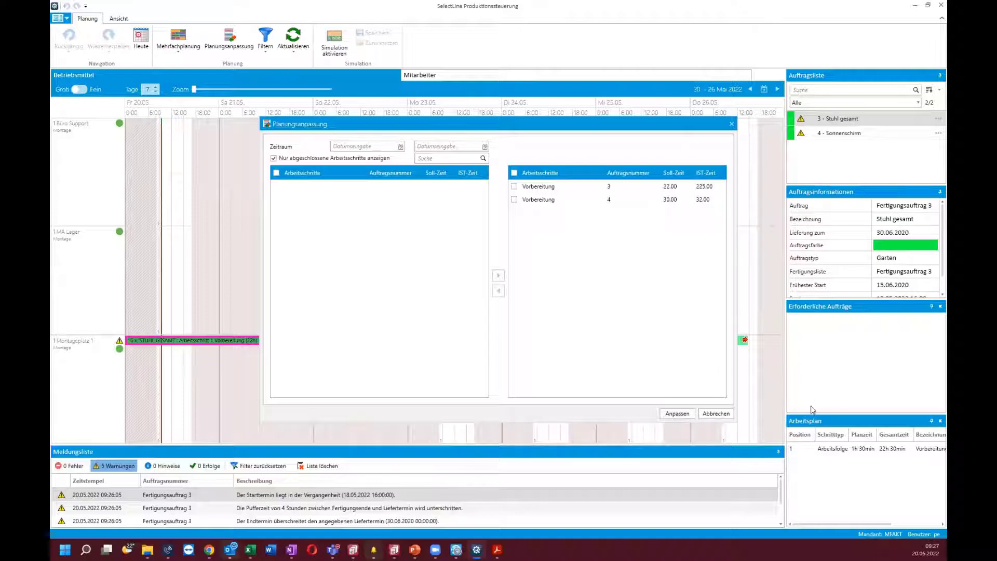
left_click(688, 416)
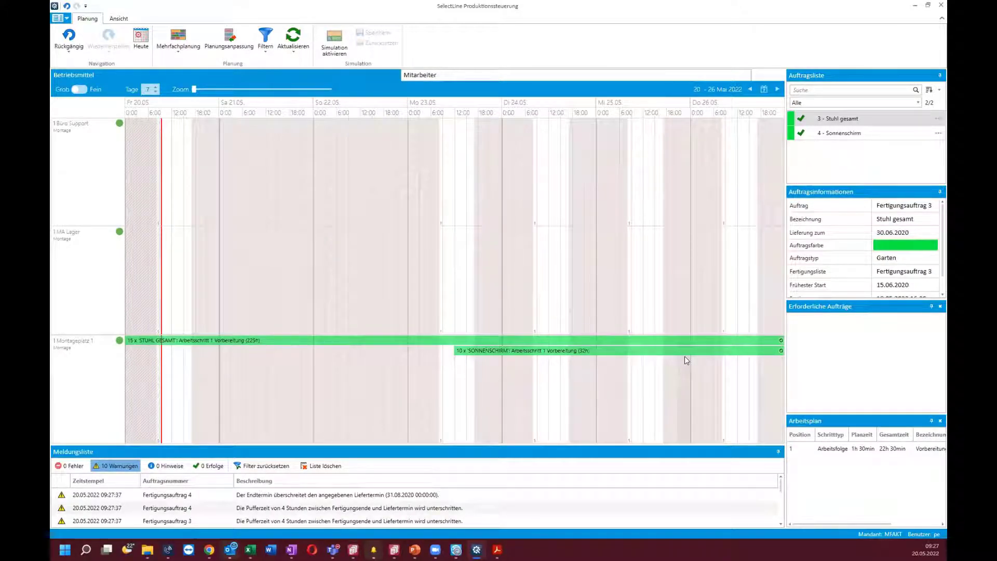
mouse_move(676, 356)
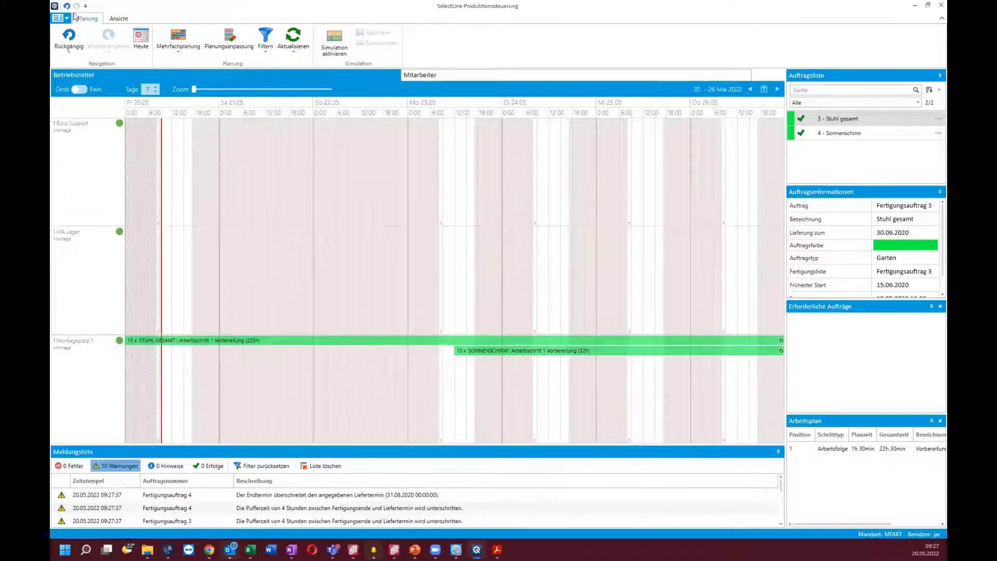
left_click(860, 133)
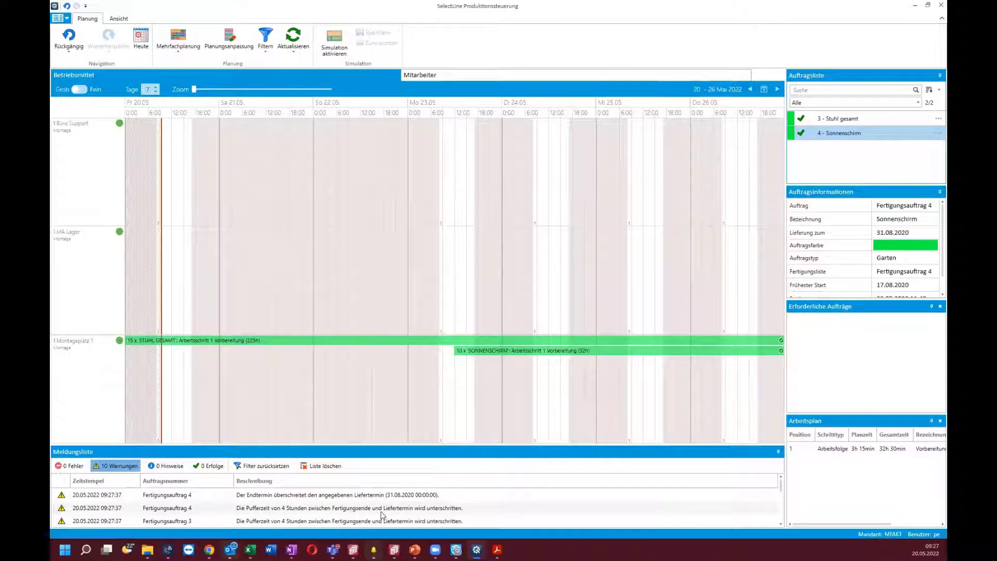
Step: Review the planning options' backward-planning time unit and cancel the Optionen dialog unchanged
left_click(119, 20)
left_click(60, 18)
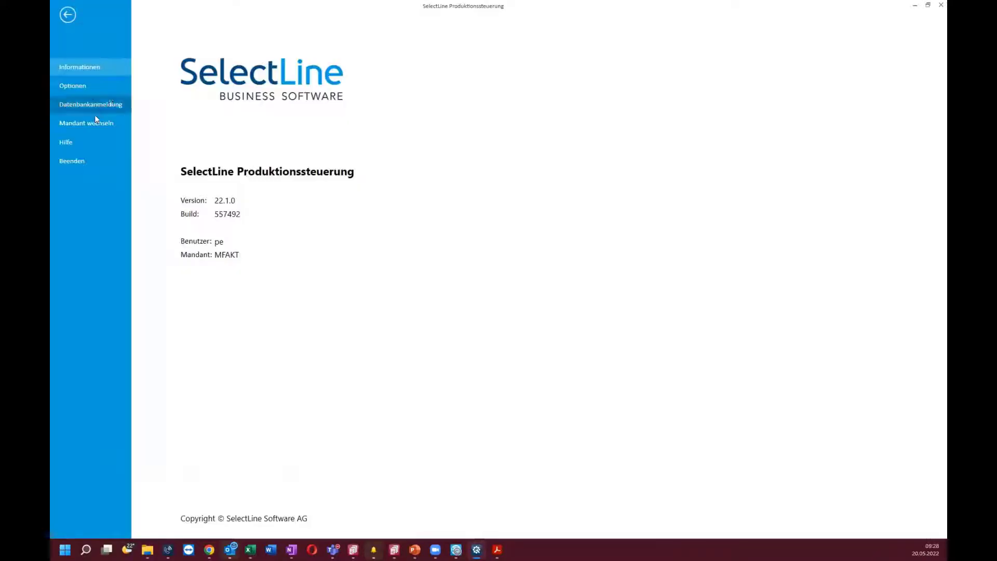
left_click(73, 85)
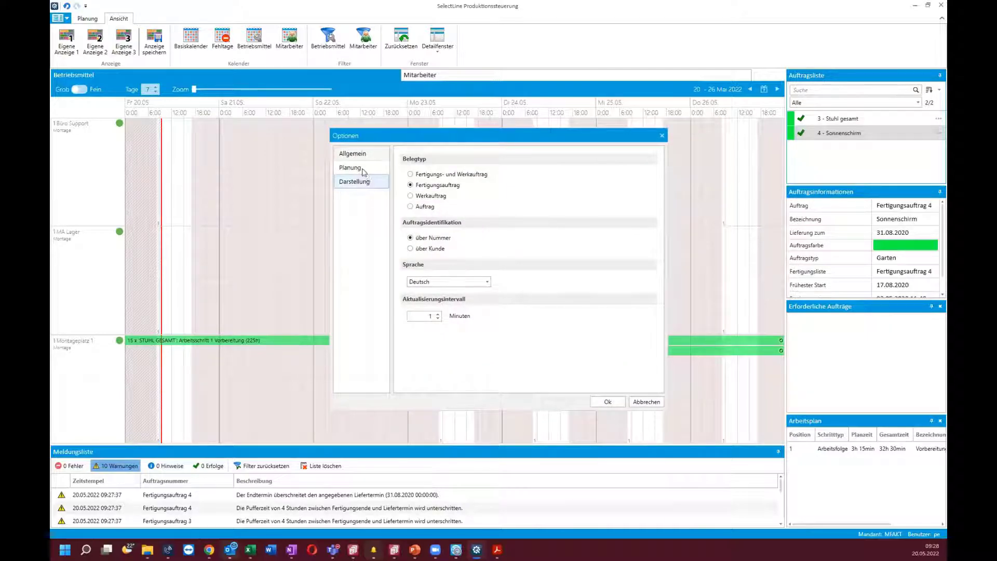
left_click(364, 167)
left_click(621, 249)
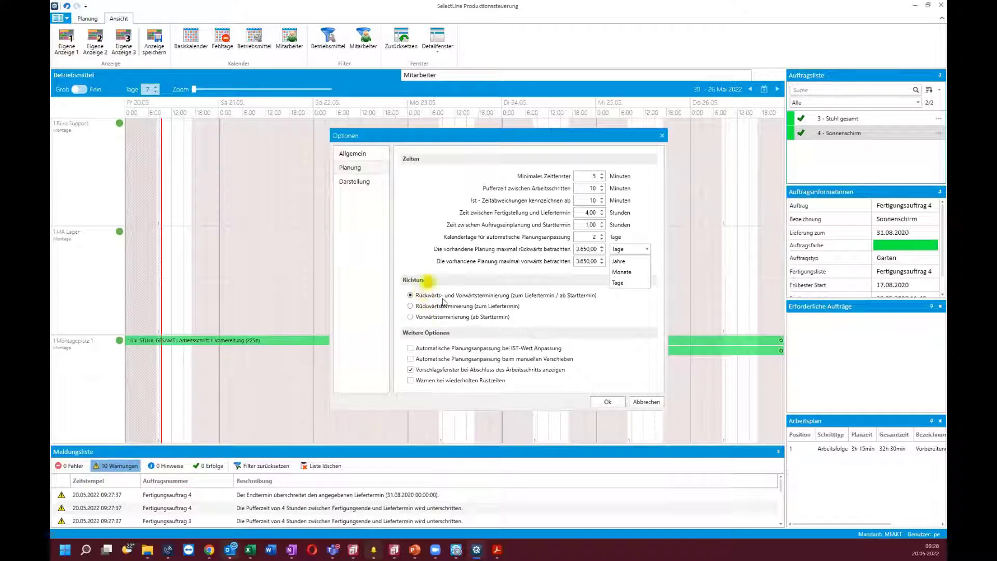
left_click(655, 402)
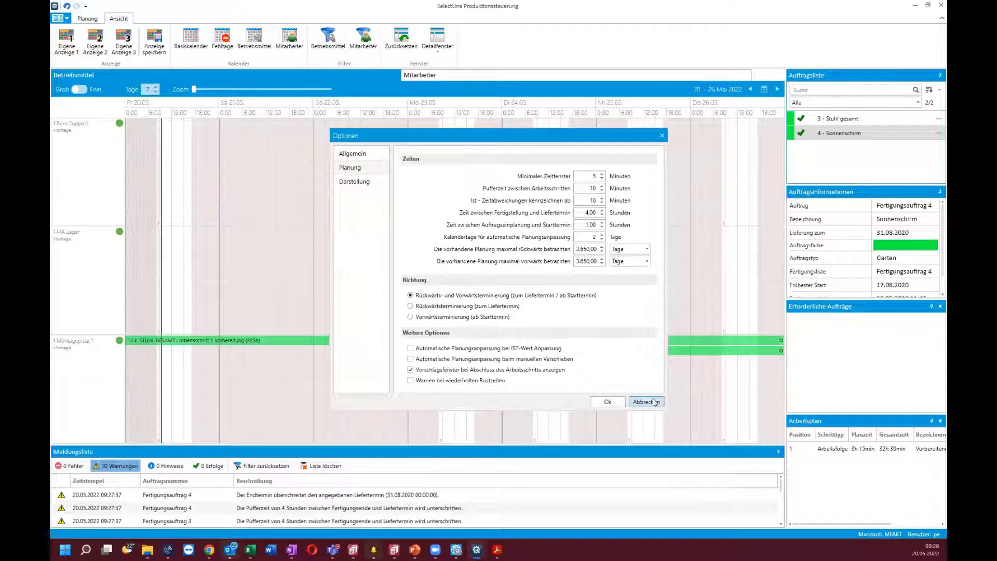
left_click(645, 402)
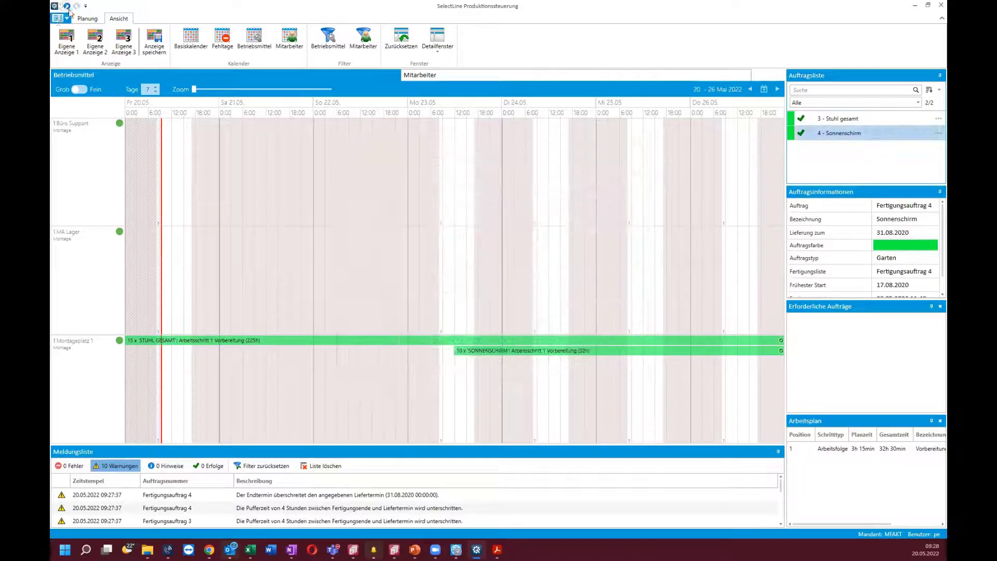
left_click(57, 19)
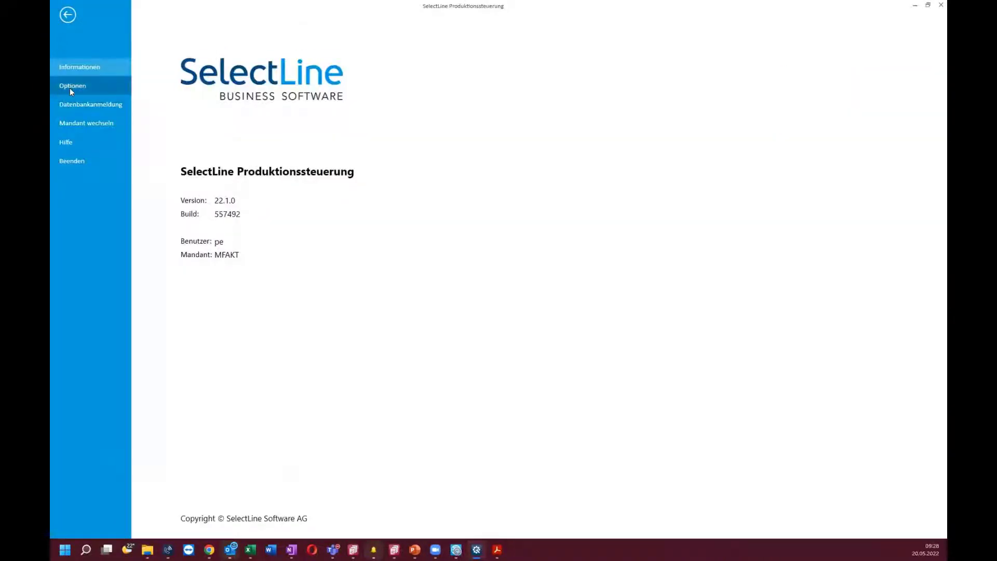
left_click(69, 123)
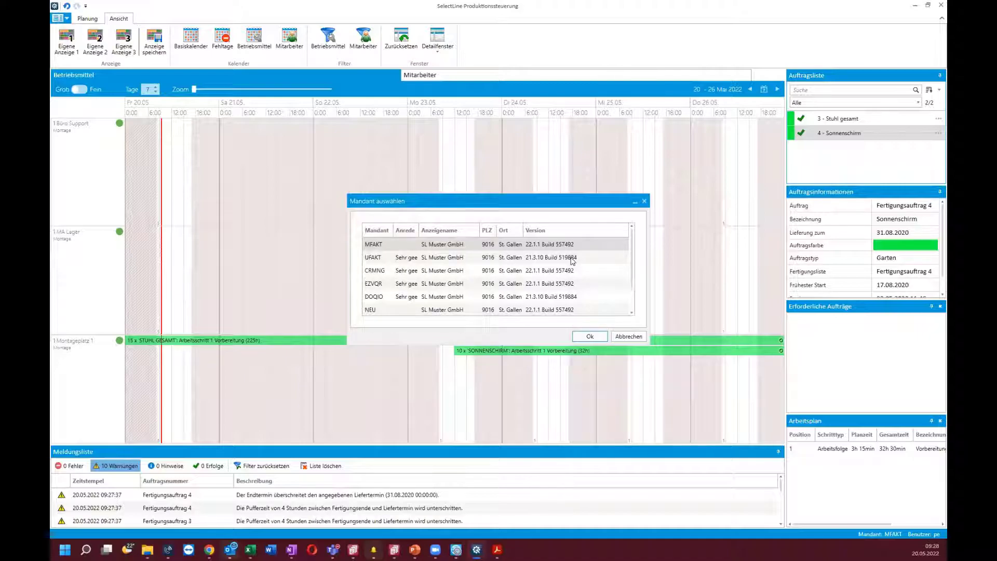
left_click(644, 337)
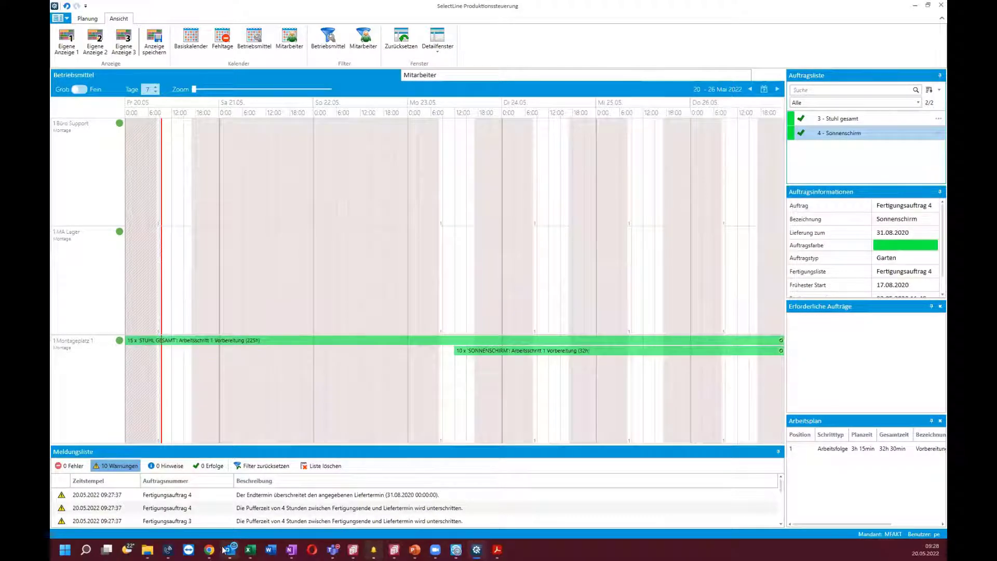
Step: Record order 2's Vorbereitung step in the BDE browser window, then return to SelectLine Auftrag
mouse_move(209, 549)
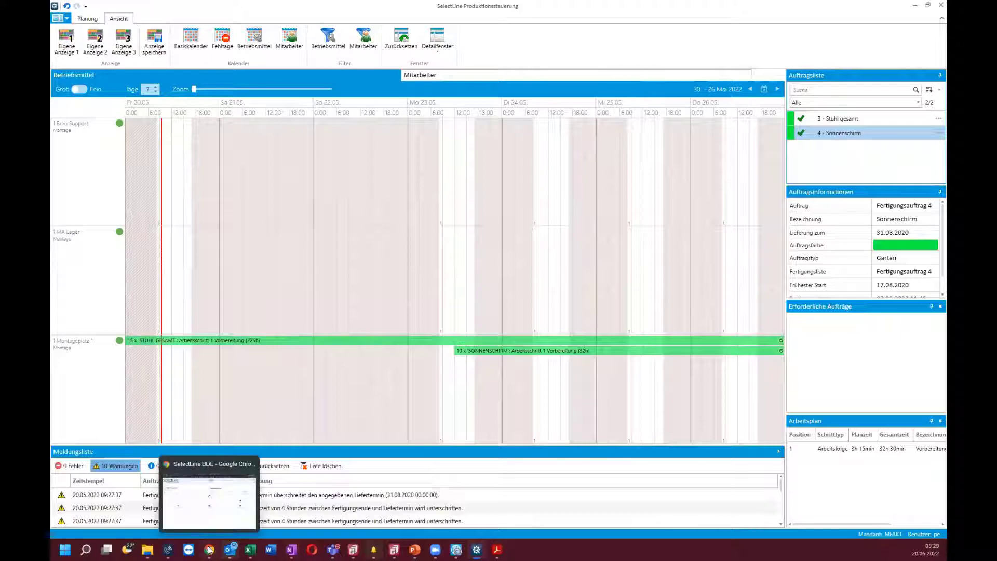
left_click(210, 496)
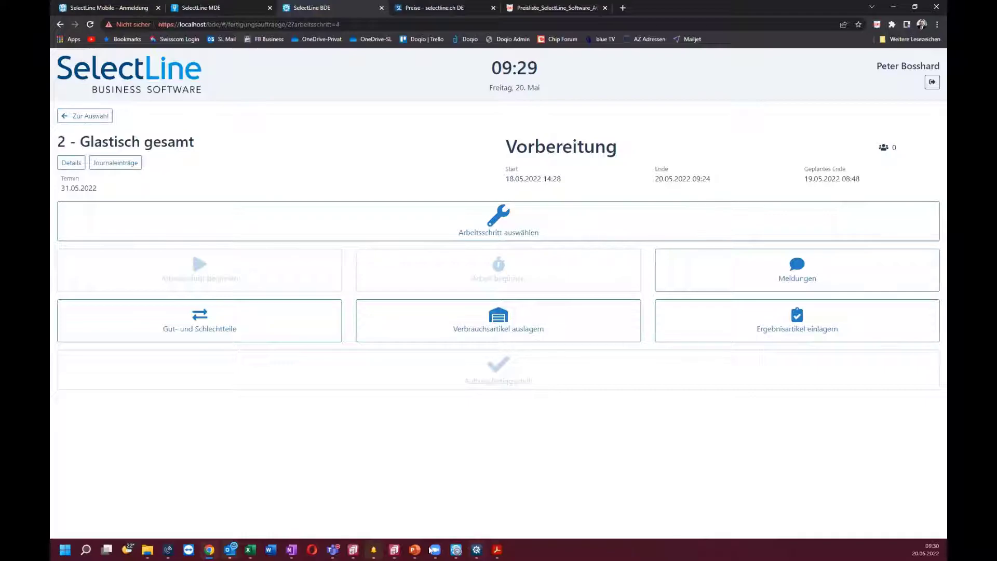
left_click(394, 549)
Step: Close the open windows and set customer ItsIT Consulting AG inactive via Kunde inaktiv setzen
key("ctrl+F4")
key("ctrl+F4")
key("ctrl+F4")
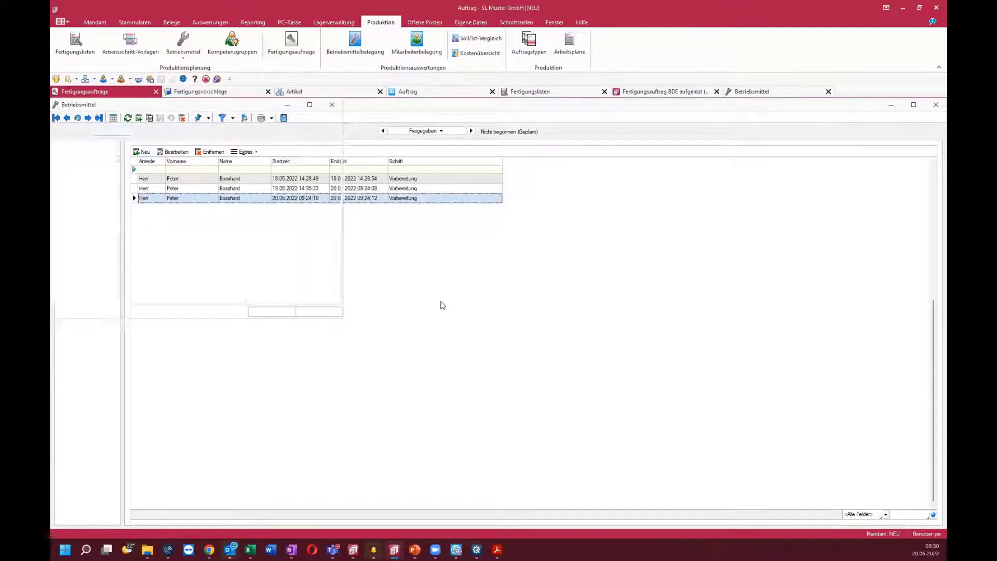
key("ctrl+F4")
key("ctrl+F4")
key("ctrl+F4")
key("ctrl+F4")
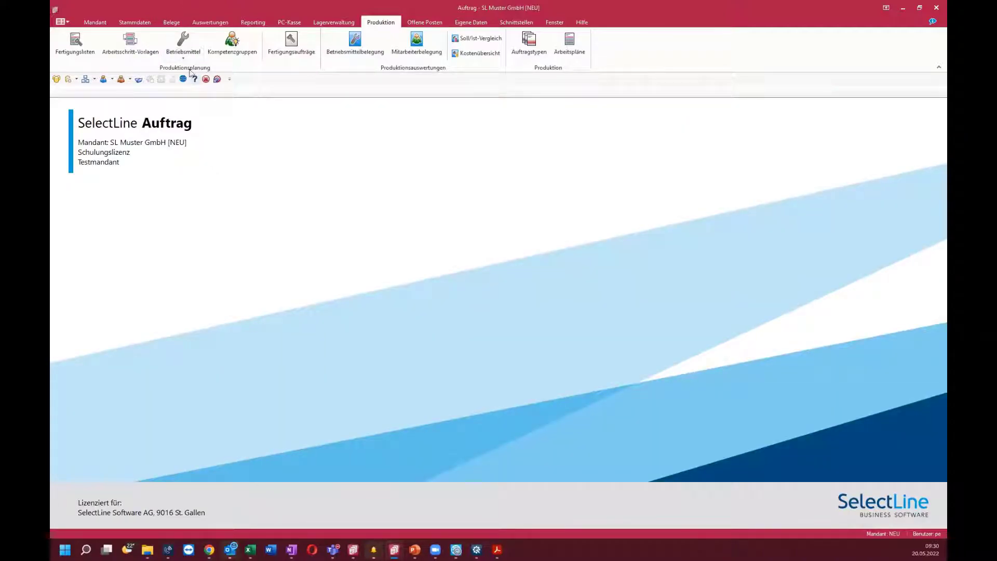
left_click(149, 24)
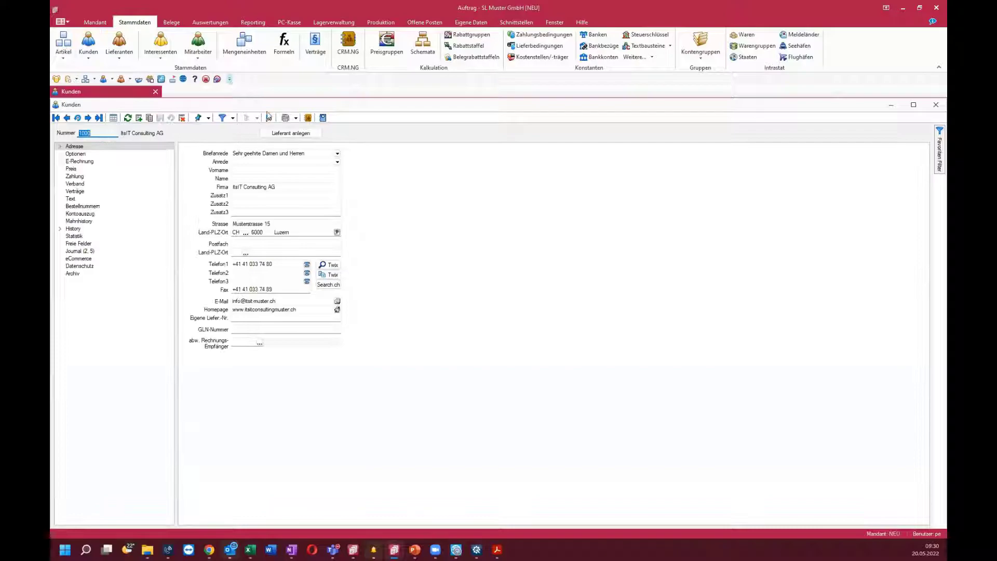
left_click(268, 118)
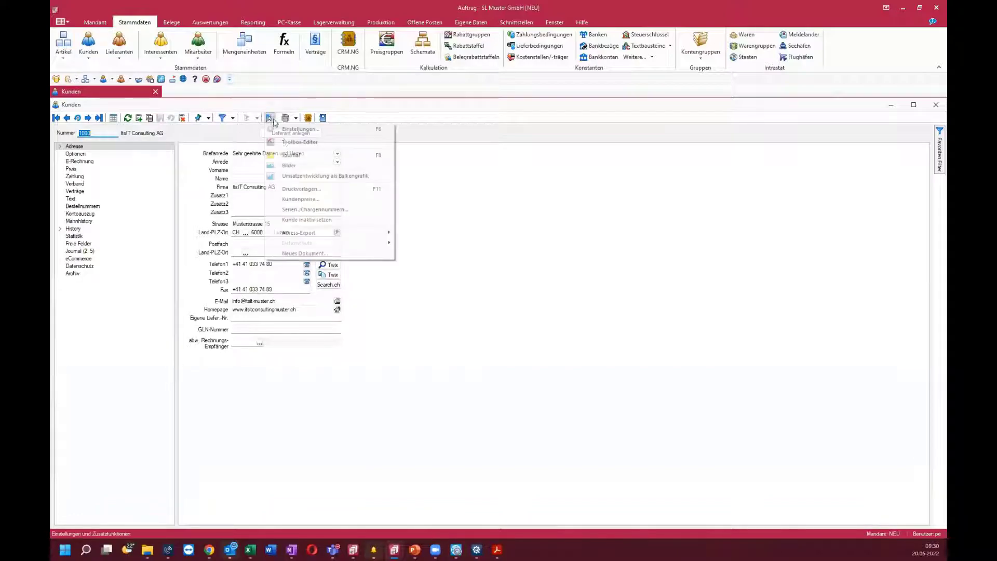
left_click(318, 220)
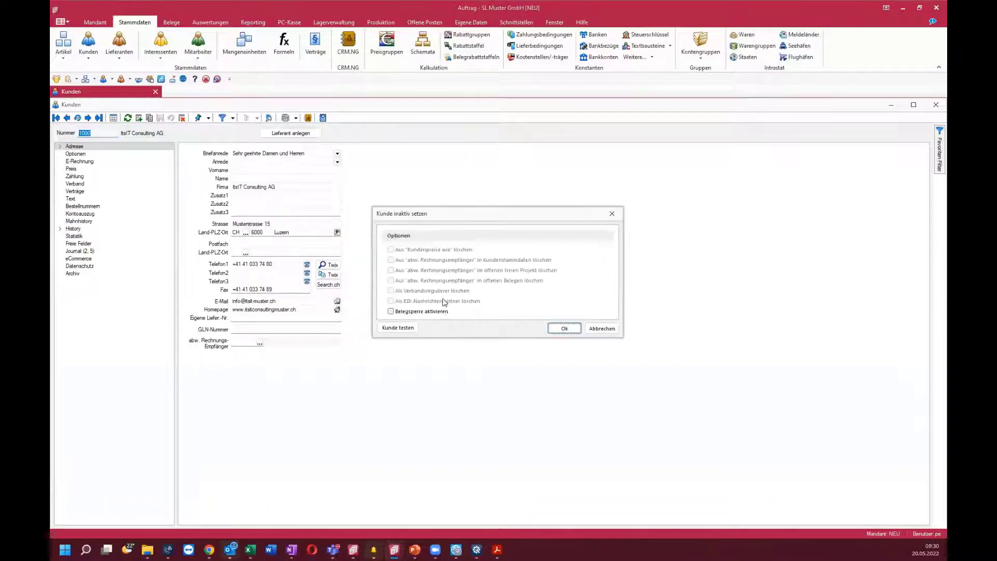
left_click(557, 328)
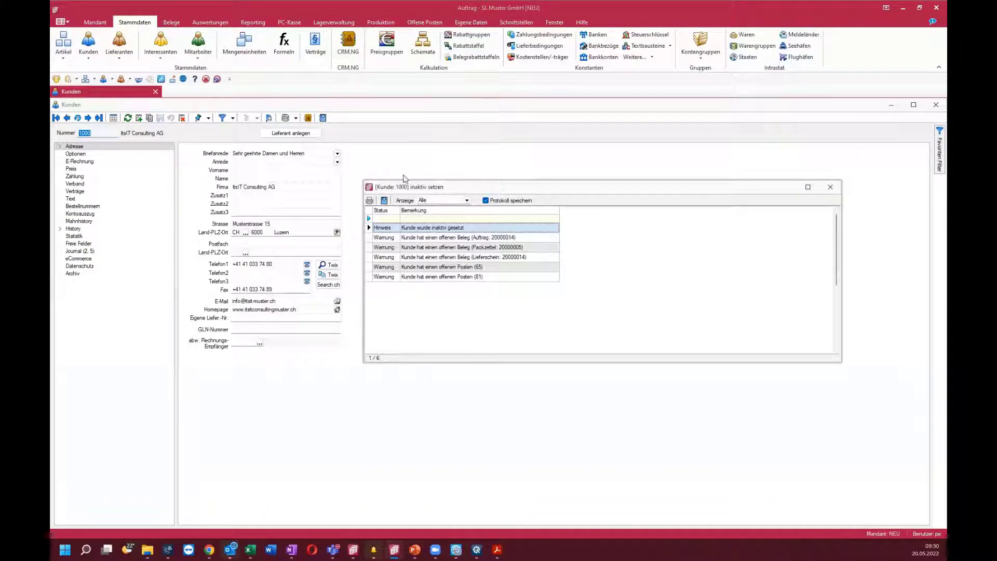
left_click(387, 201)
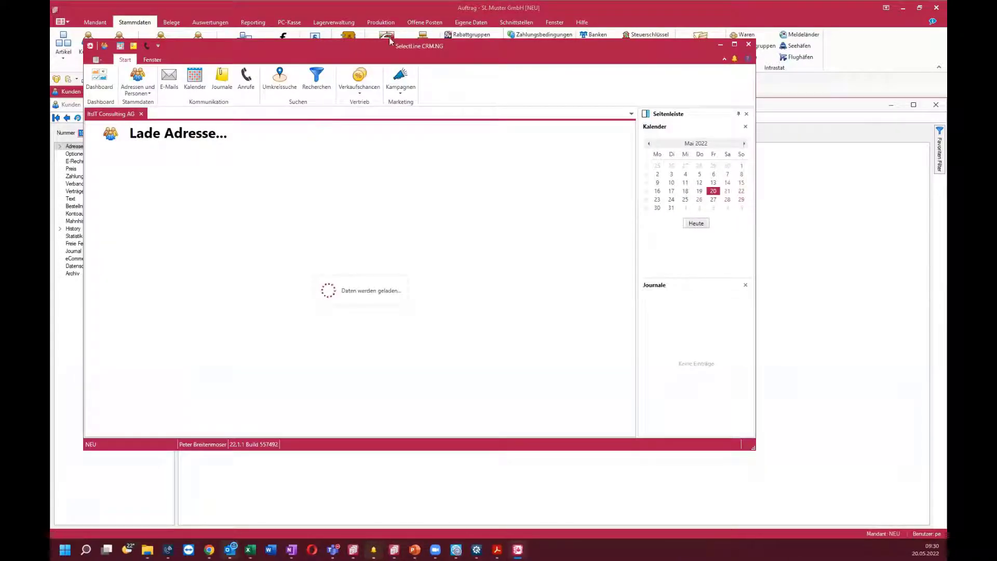
Step: Maximize CRM.NG, list Adressen und Personen filtered to Kunden, then return to ItsIT Consulting AG
double_click(385, 48)
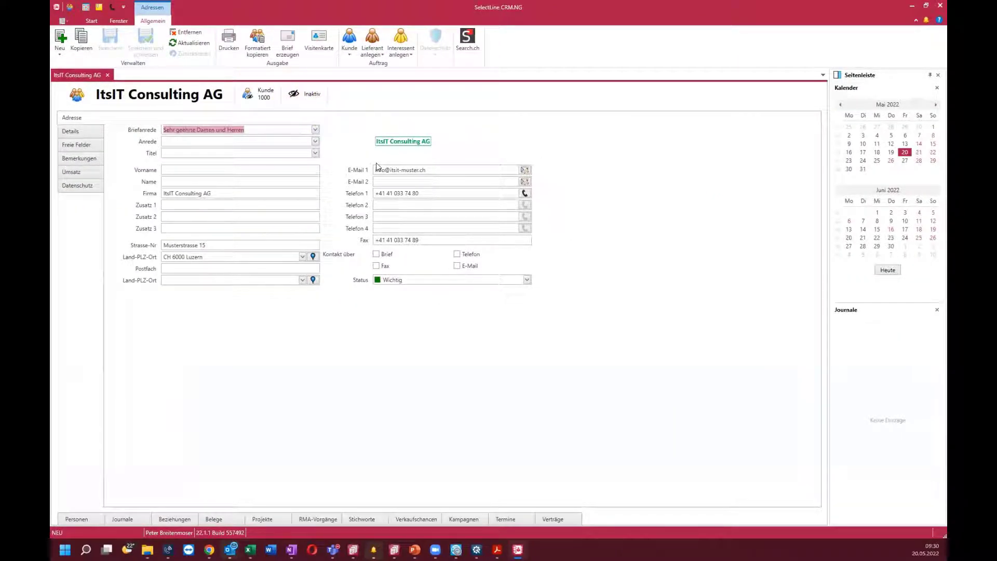
left_click(91, 22)
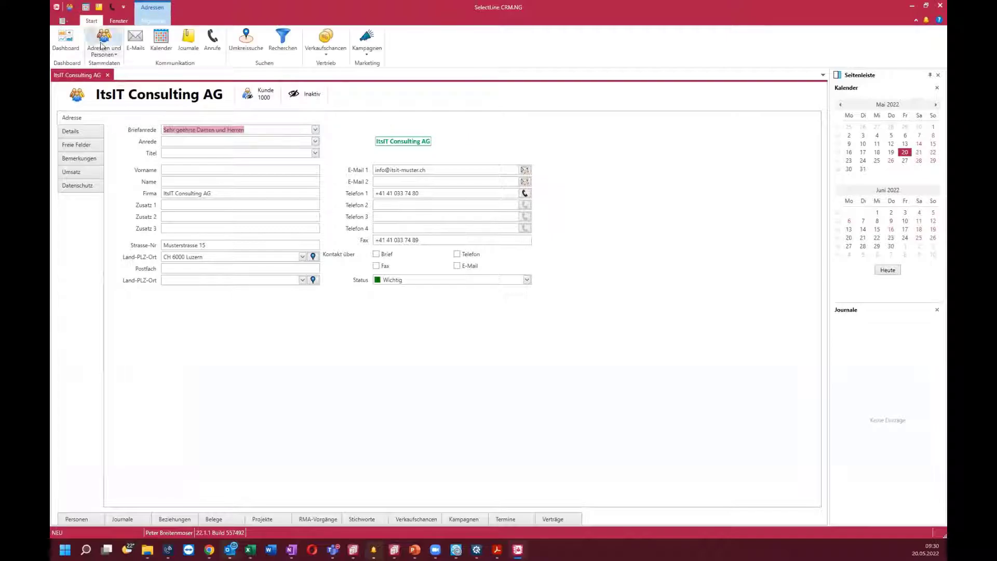
left_click(103, 45)
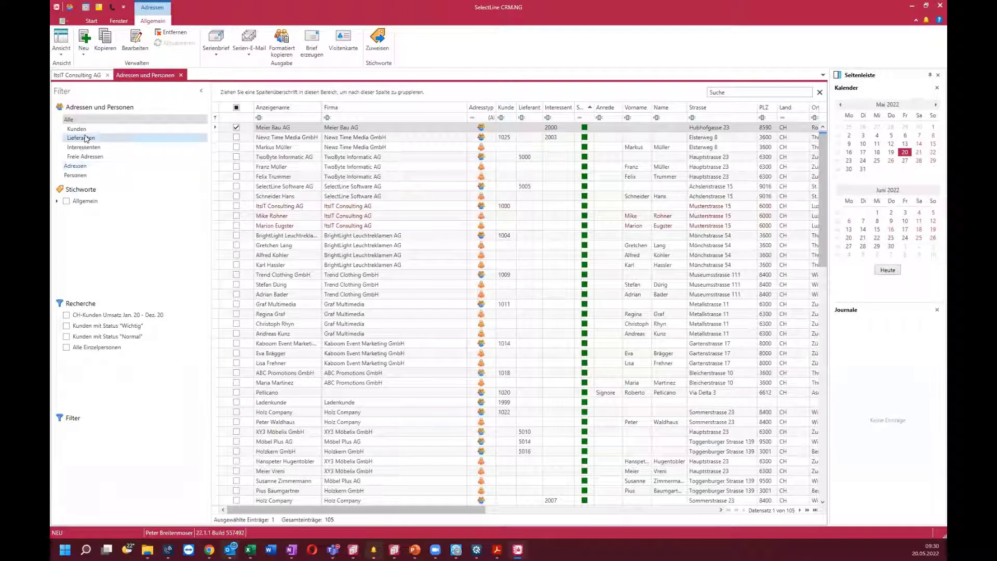
left_click(78, 129)
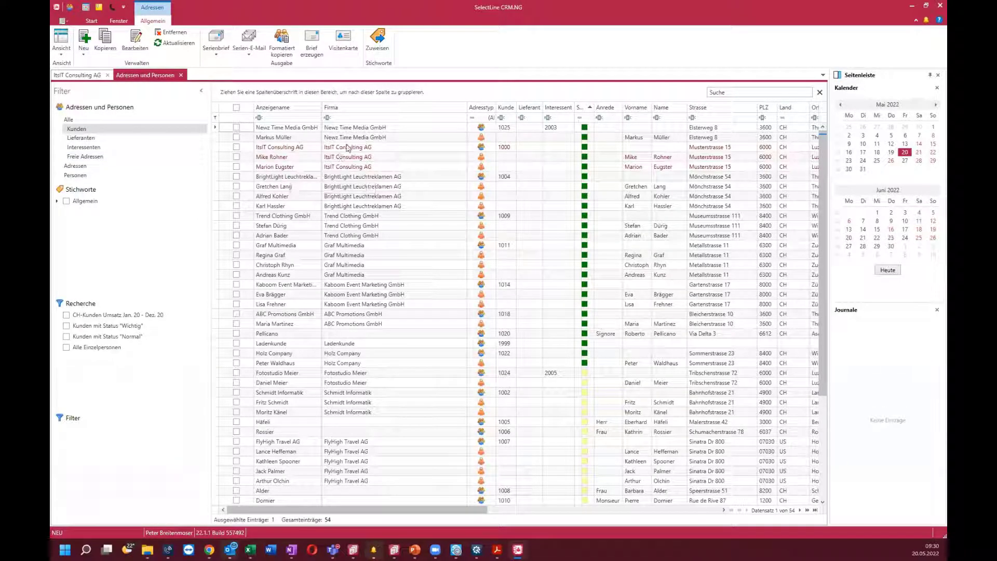
left_click(351, 167)
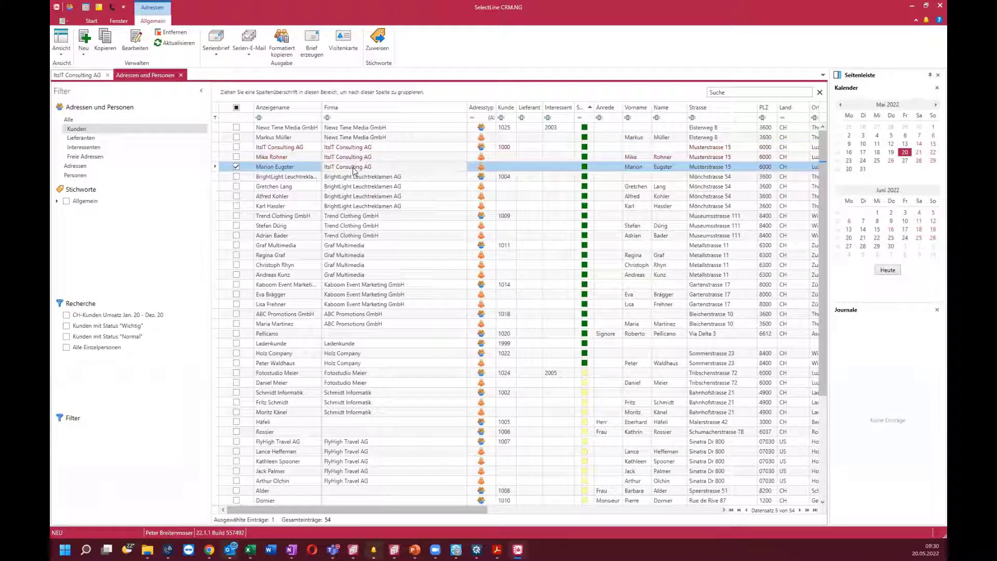
left_click(88, 76)
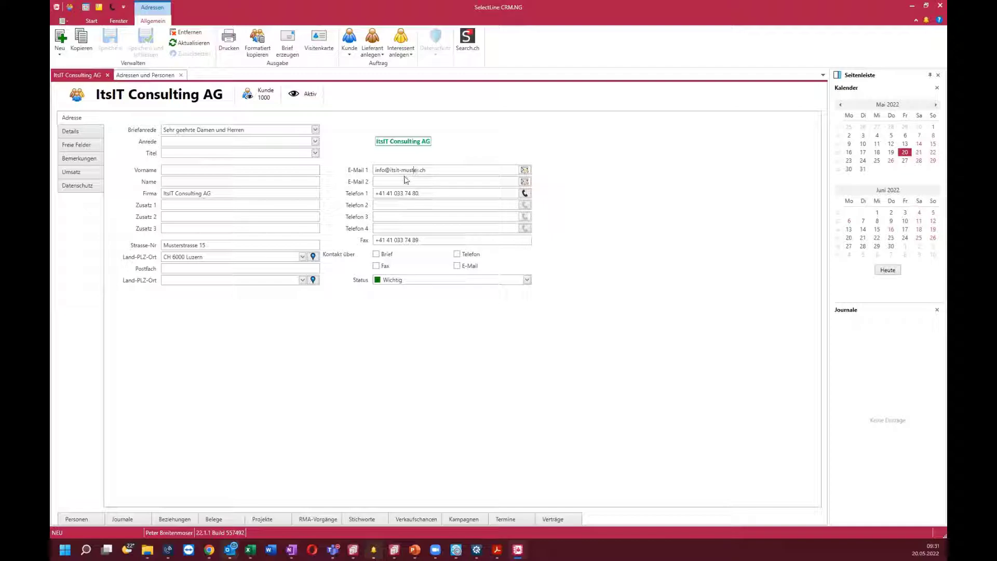
Step: Edit the Geschäftsleiter contact's Telefon 1 number, then return to the ItsIT Consulting AG address
left_click_drag(376, 171, 439, 172)
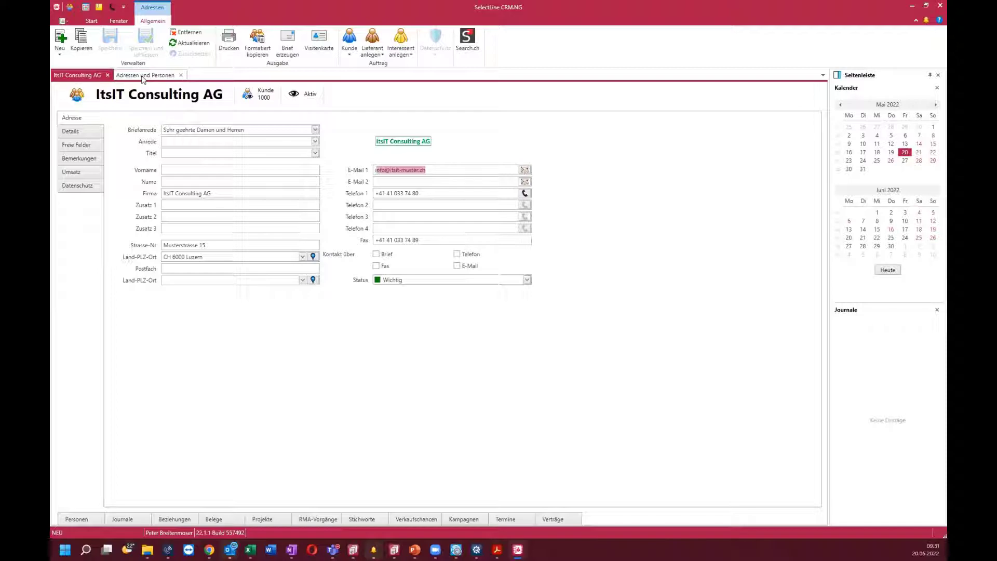
left_click(85, 521)
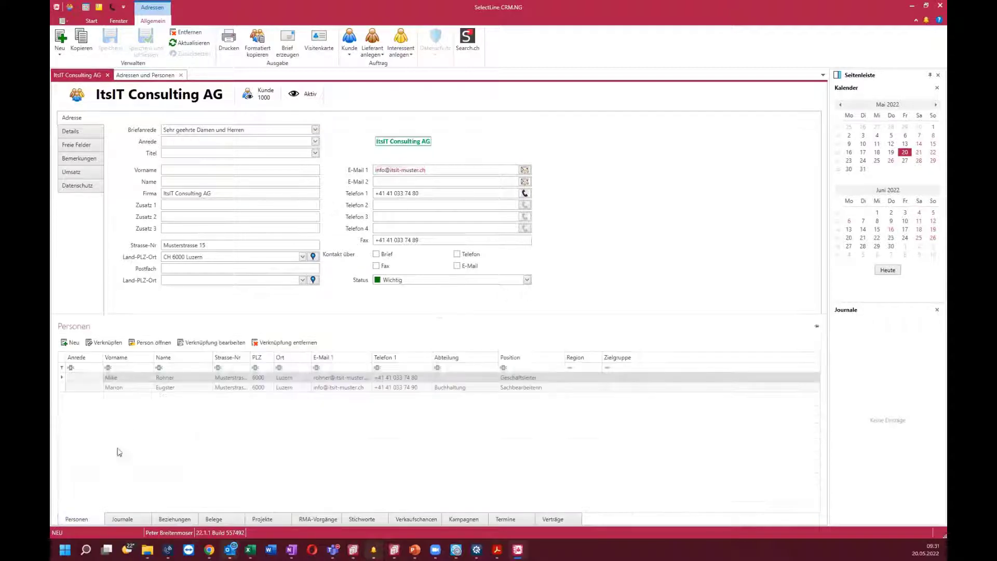
double_click(136, 379)
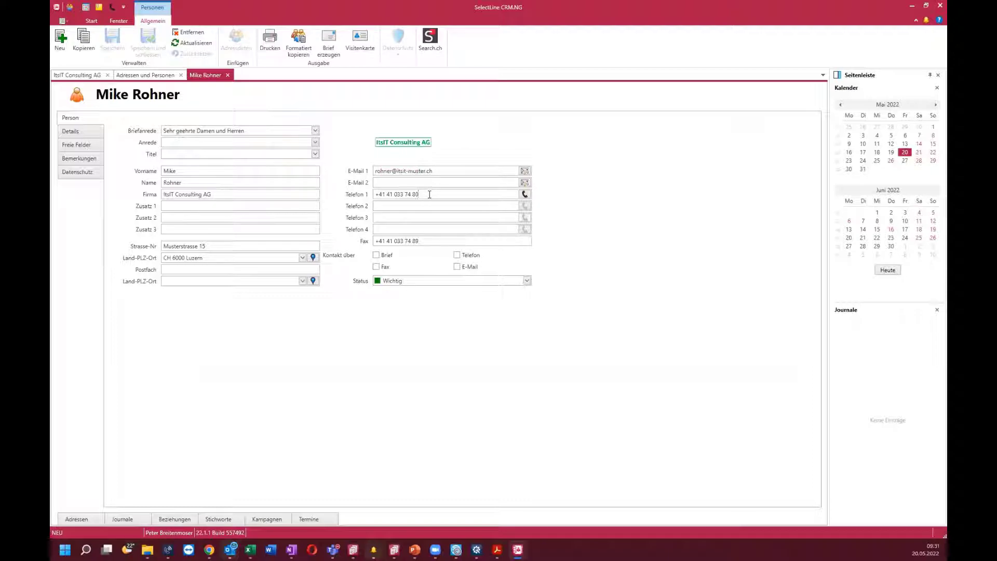
key("BackSpace")
key("BackSpace")
type("99")
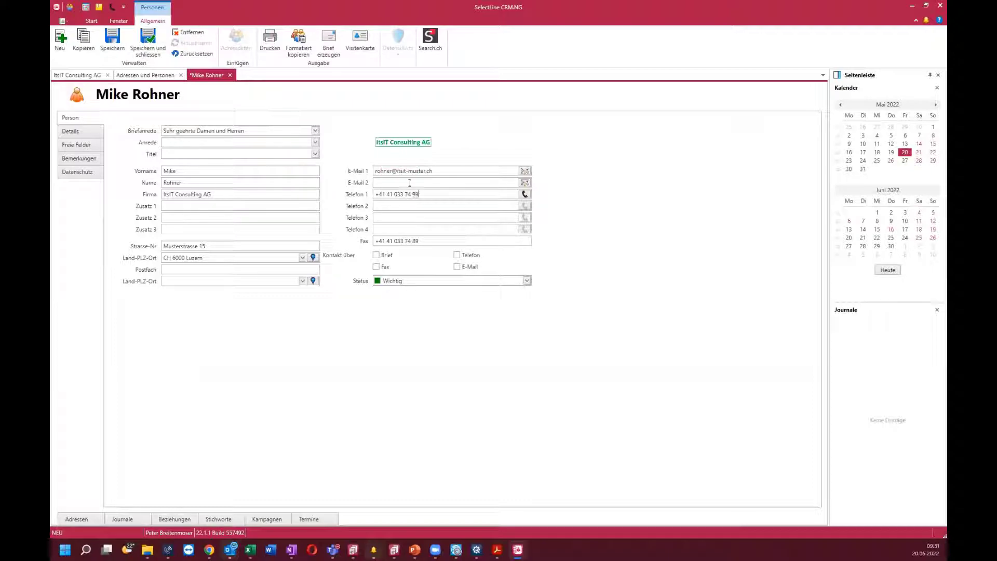
left_click(140, 74)
left_click(99, 77)
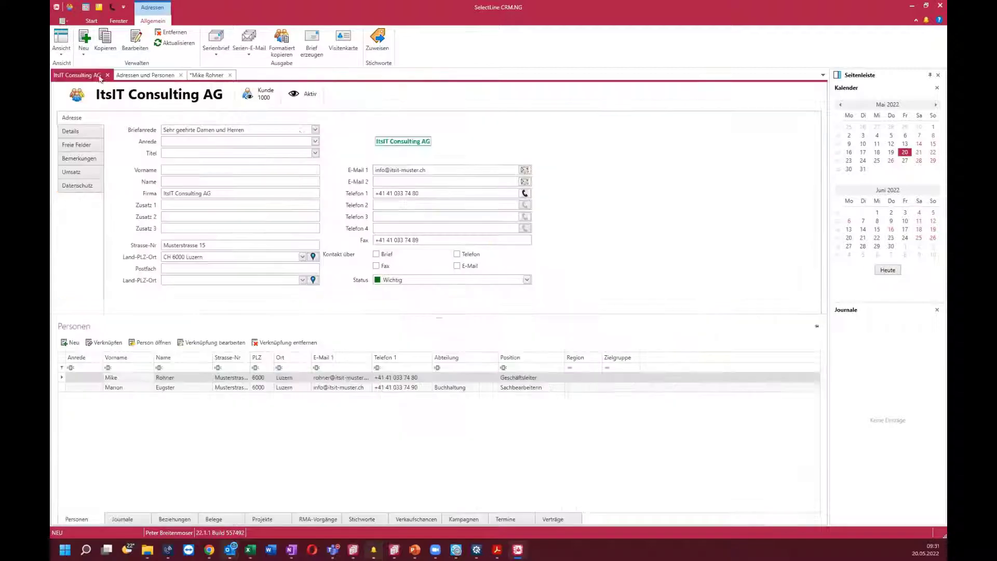
Step: Save the contact person's edited Telefon 1 number
left_click(206, 76)
left_click(112, 39)
left_click(83, 76)
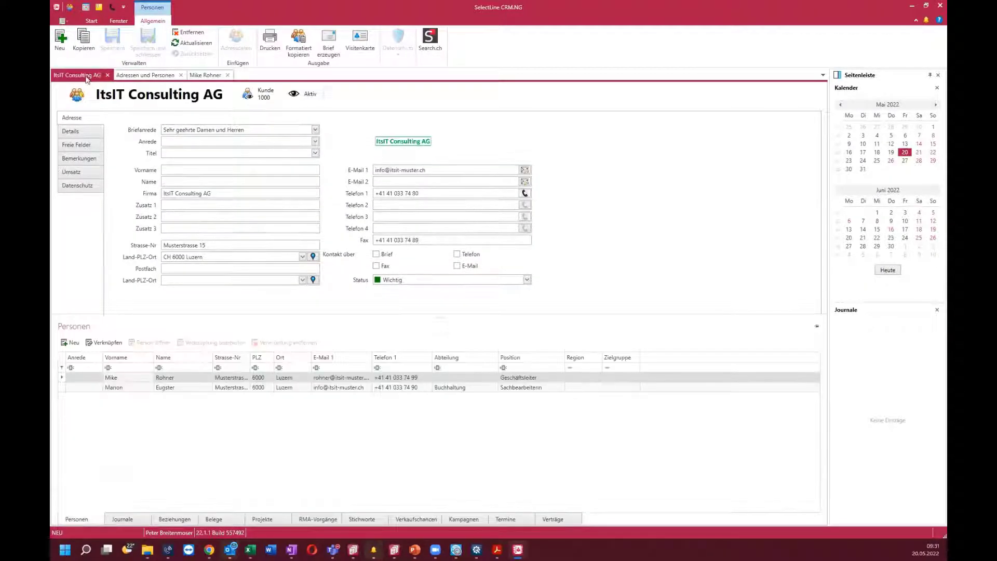
left_click_drag(219, 244, 59, 282)
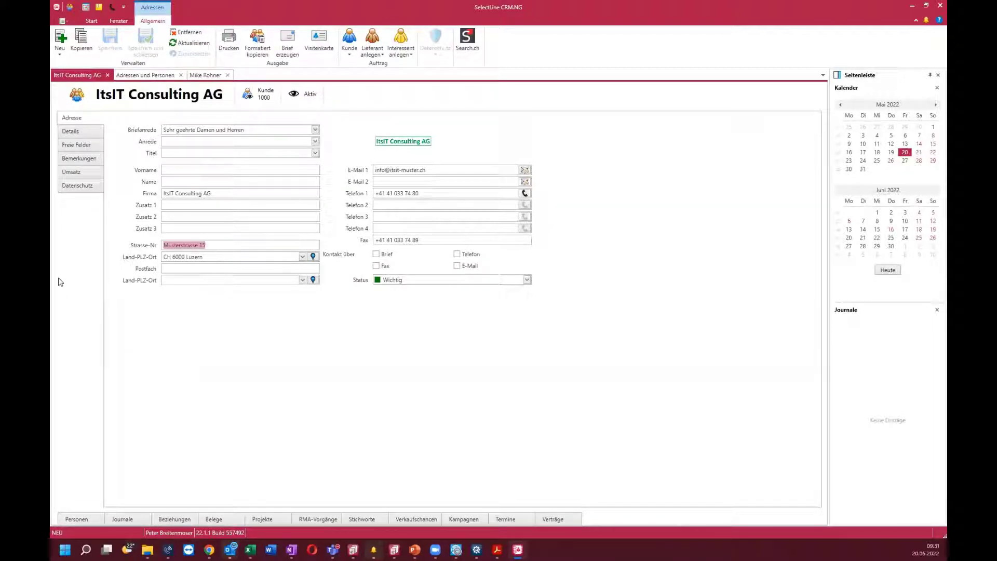
type("Unterlachst")
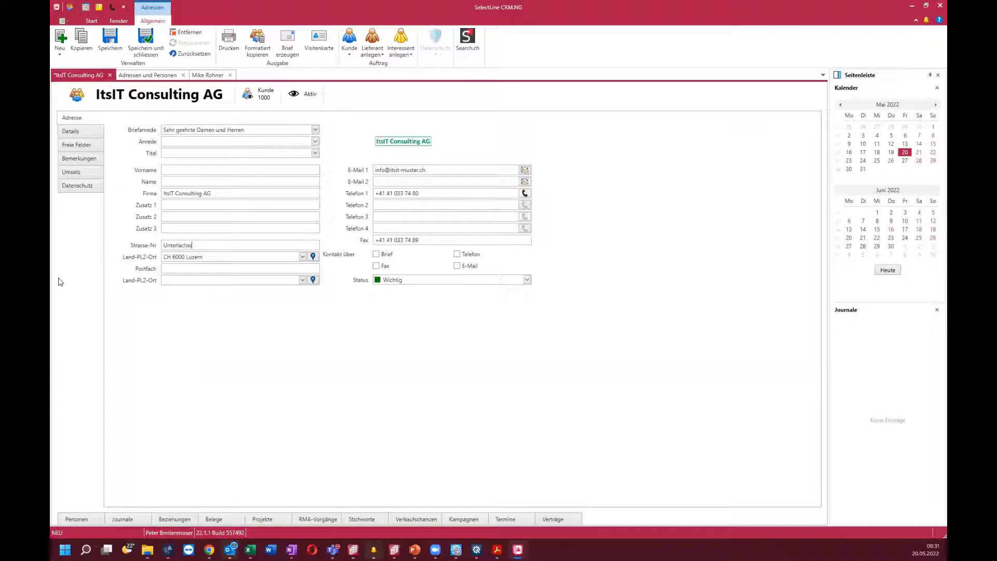
type("rasse 22")
left_click(109, 43)
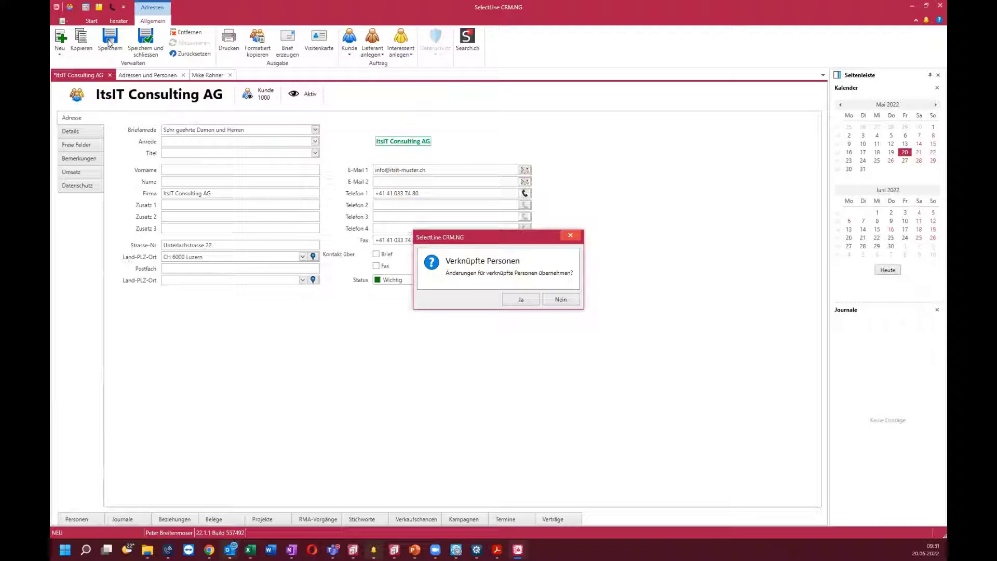
left_click(534, 302)
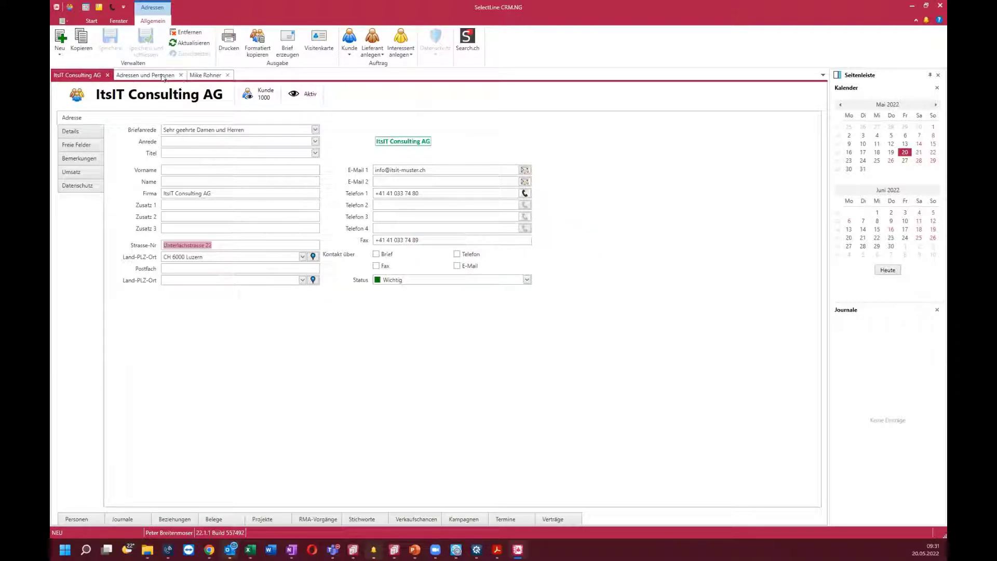
left_click(181, 75)
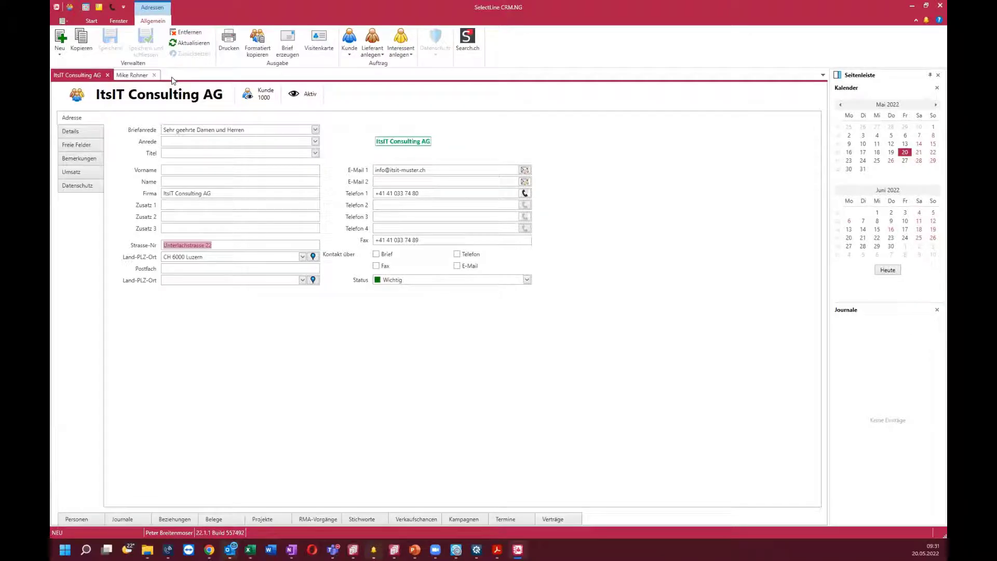
left_click(136, 75)
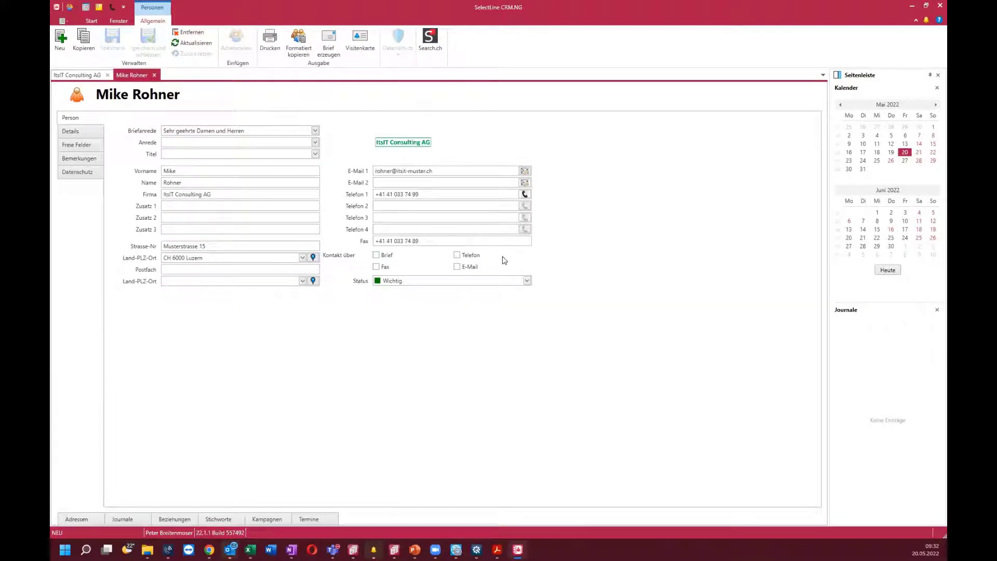
left_click(194, 42)
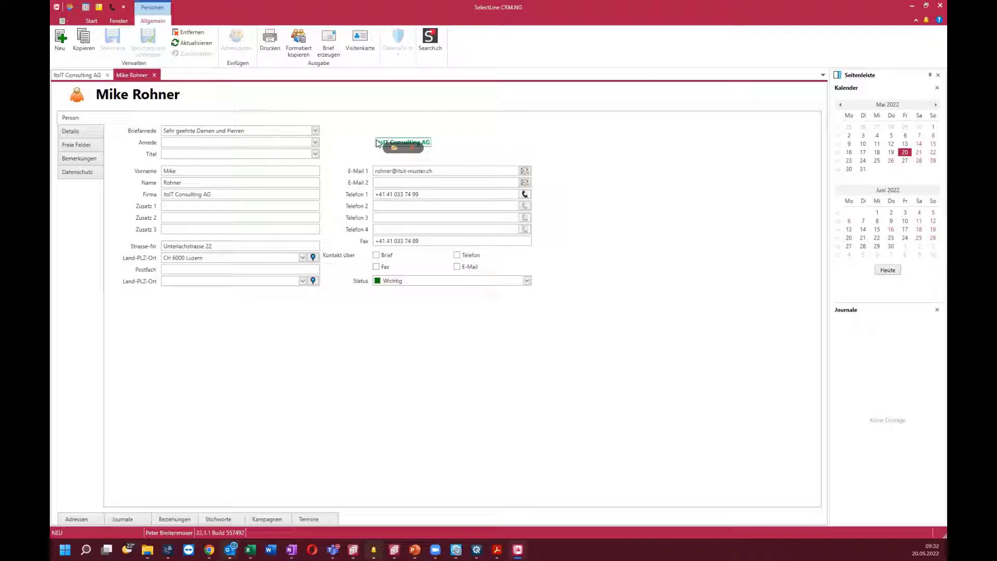
left_click(73, 518)
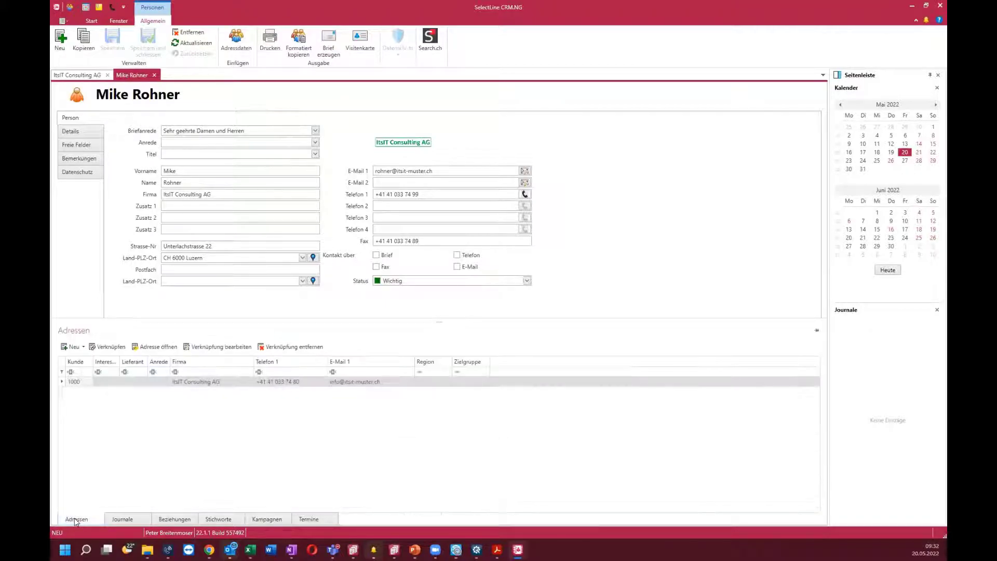
left_click(181, 382)
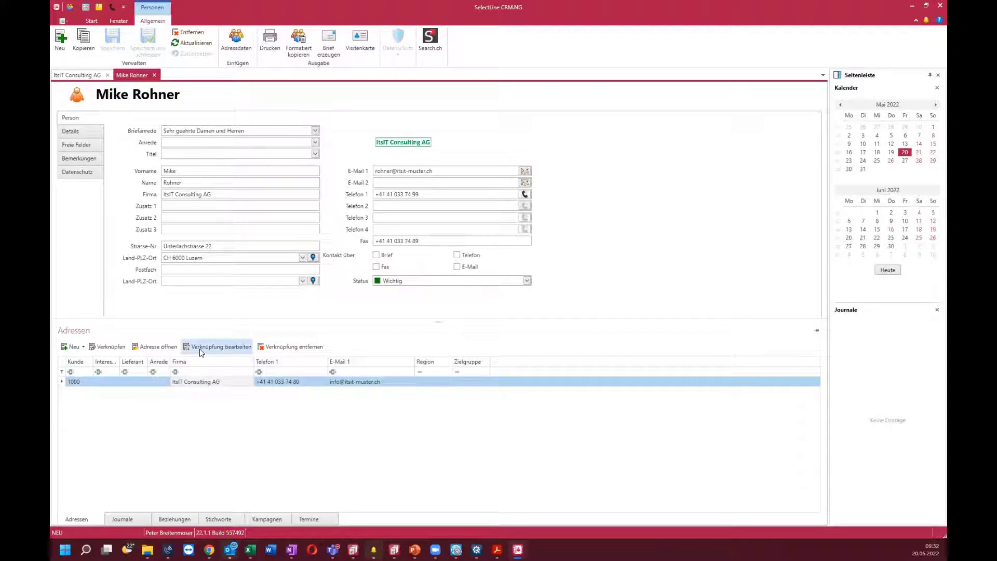
left_click(92, 76)
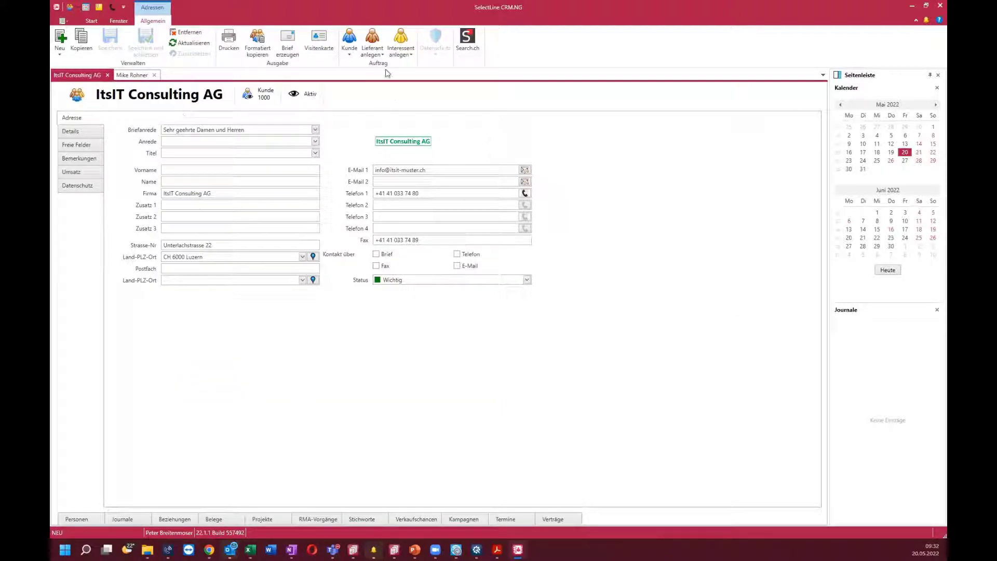
left_click(350, 52)
left_click(384, 77)
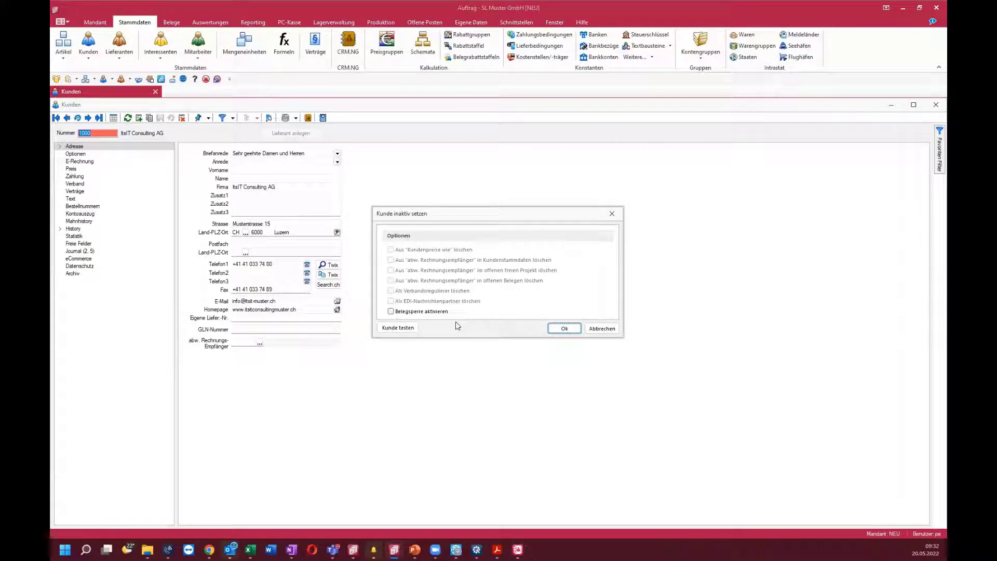
left_click(602, 330)
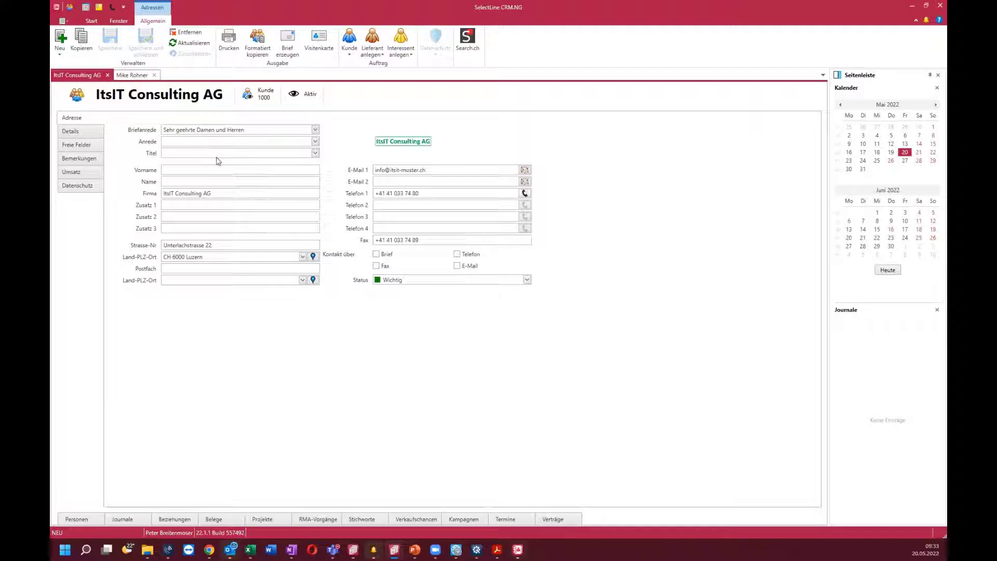
Step: Filter Adressen und Personen to Kunden, Lieferanten, Interessenten, then view ItsIT Consulting AG's empty Verträge
left_click(92, 20)
left_click(104, 41)
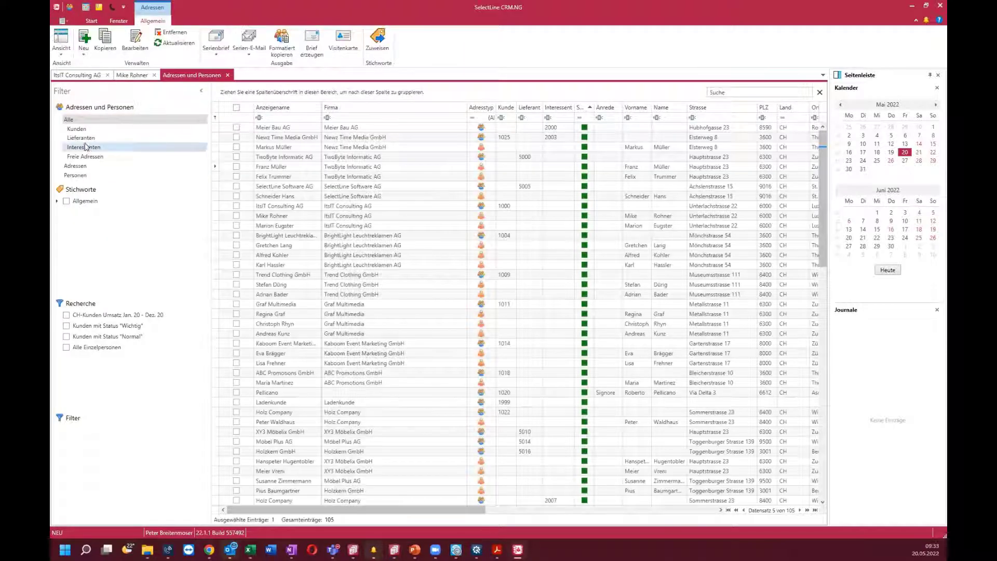
left_click(76, 129)
left_click(96, 138)
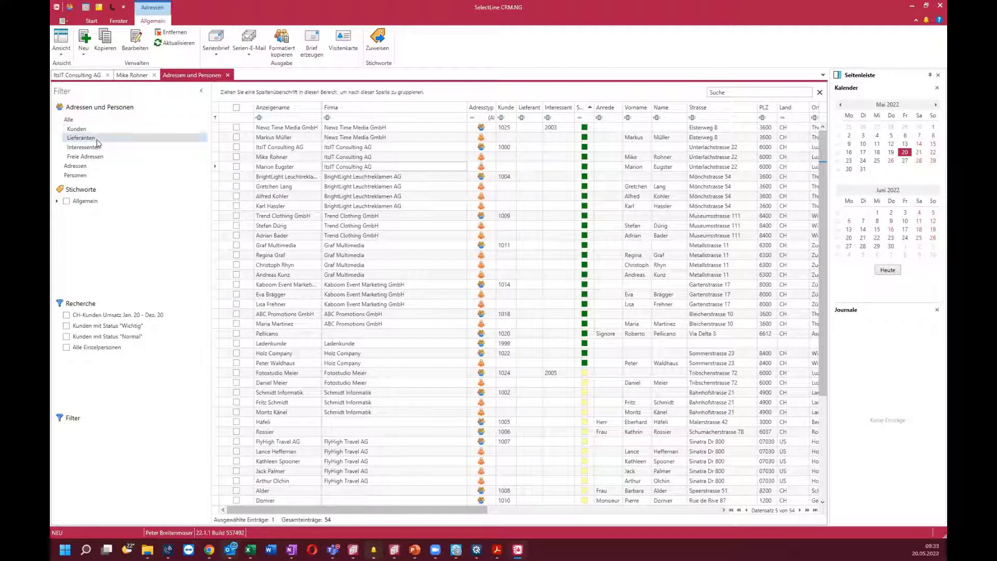
left_click(99, 148)
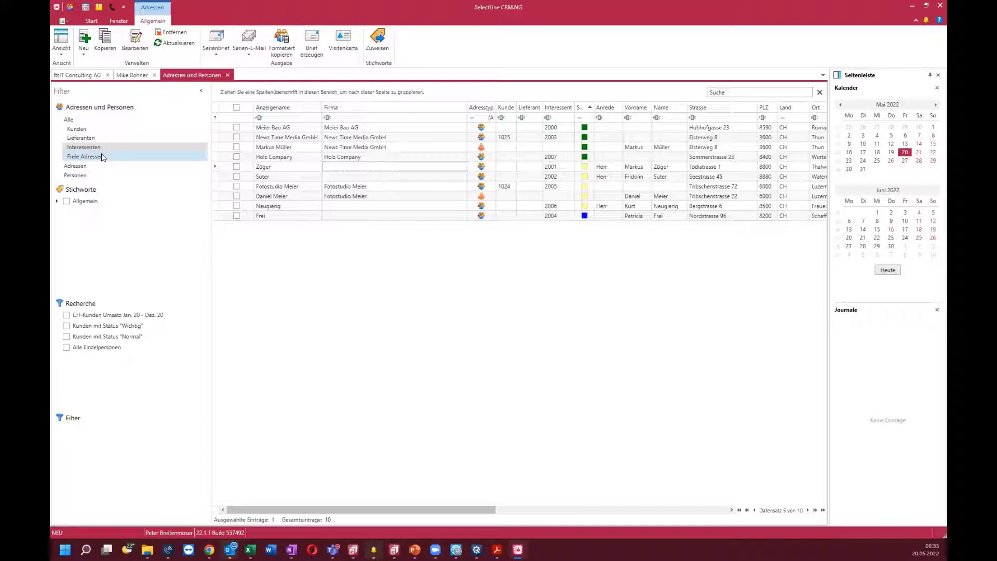
left_click(94, 75)
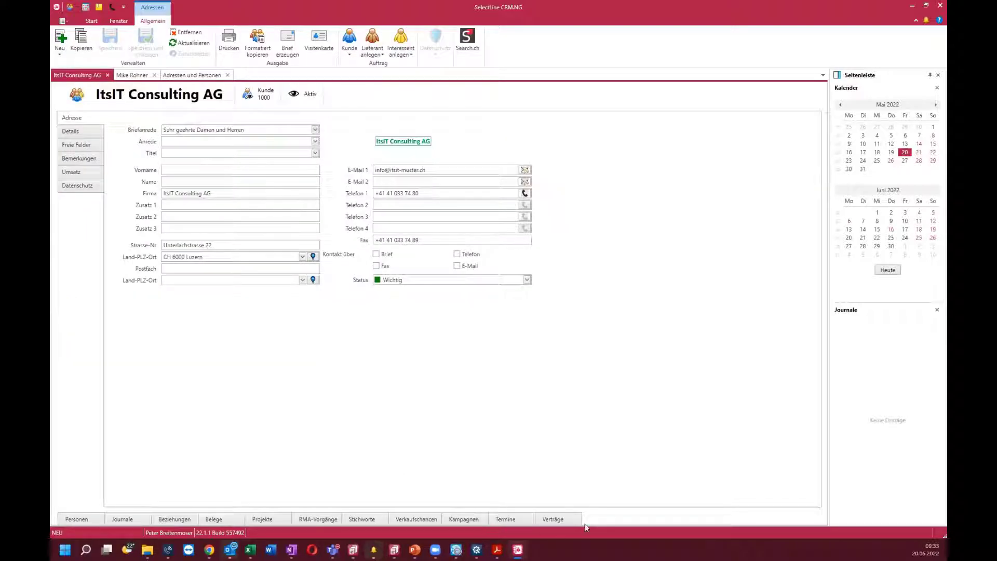
left_click(553, 519)
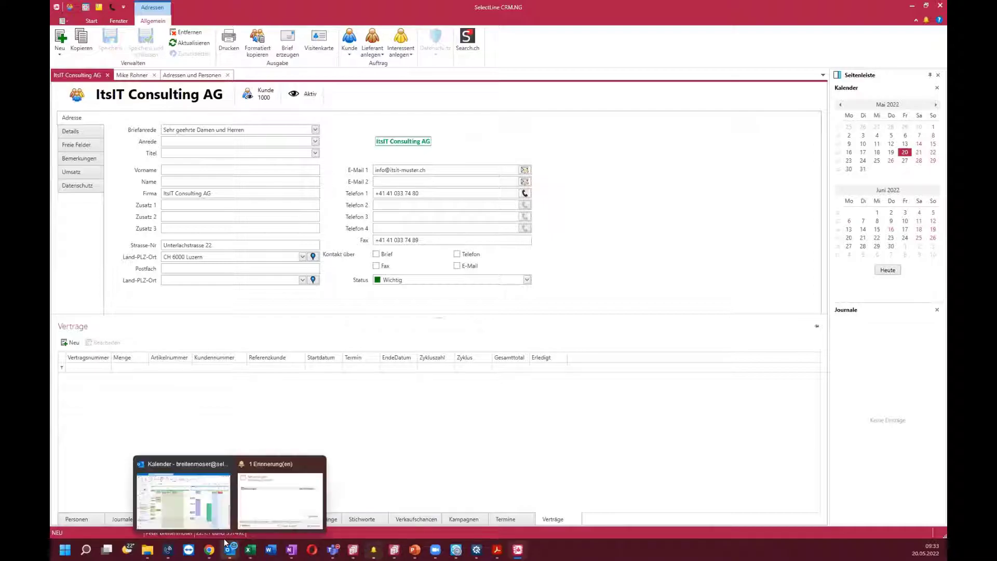
Step: Log in to SelectLine Mobile in Chrome with the mobile user name and password
left_click(210, 550)
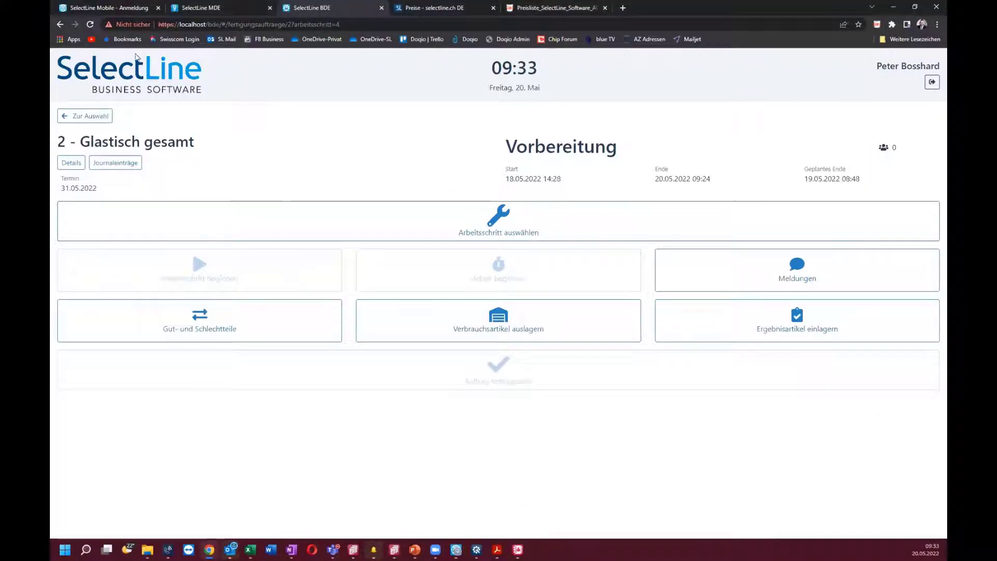
left_click(104, 7)
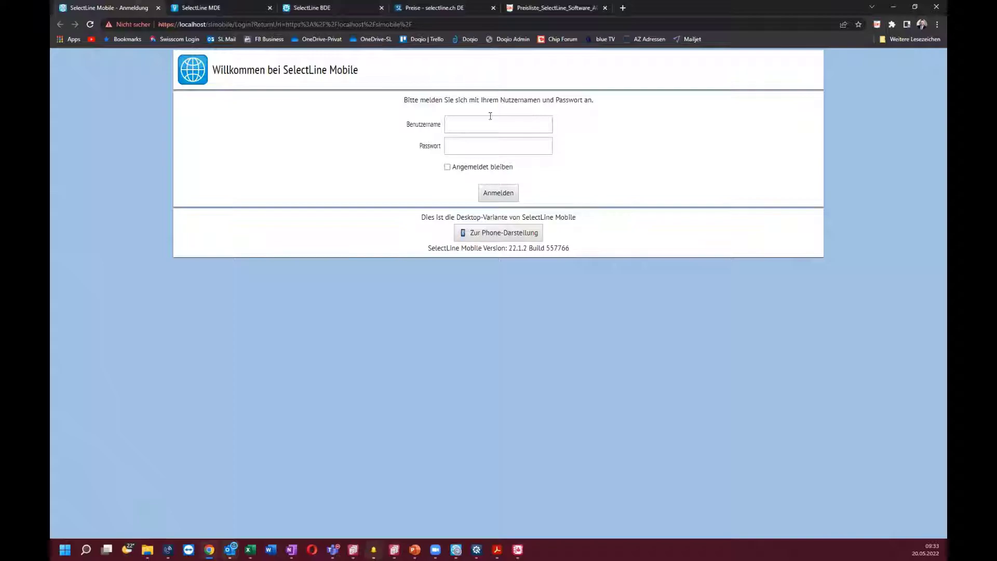
left_click(490, 124)
type("Mobile")
key("Tab")
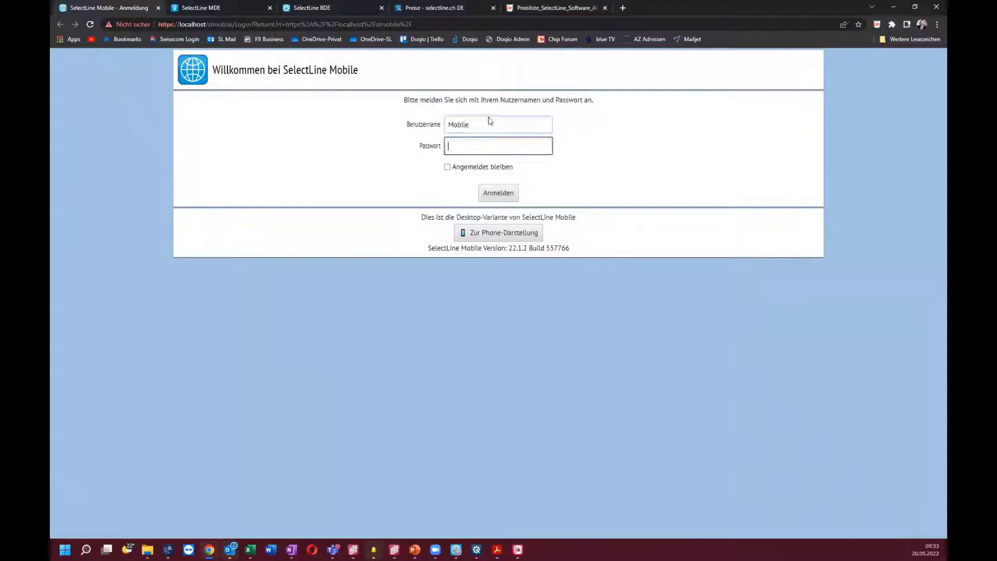
type("**********")
key("Return")
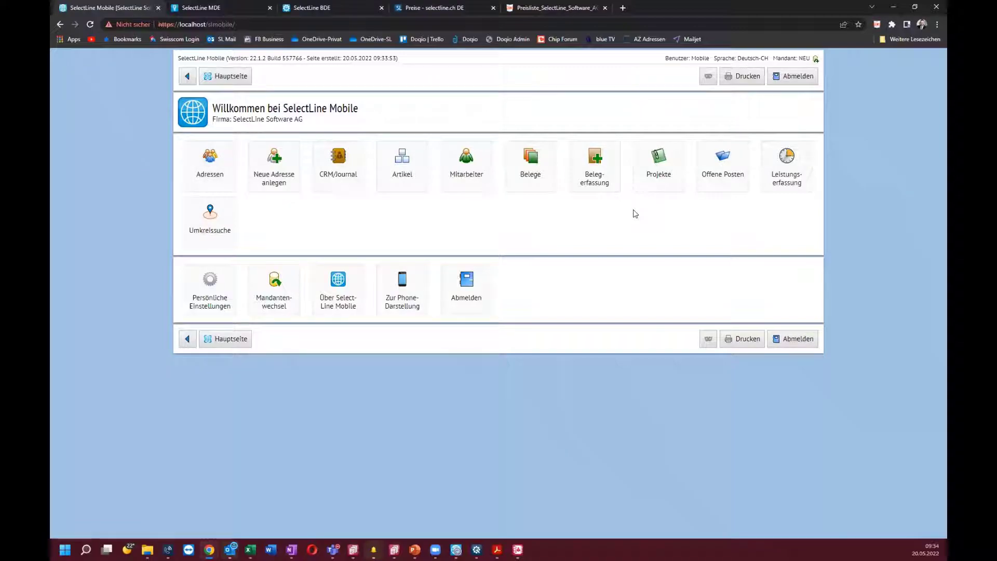
Step: Open the Artikel tile on the SelectLine Mobile home page
left_click(401, 165)
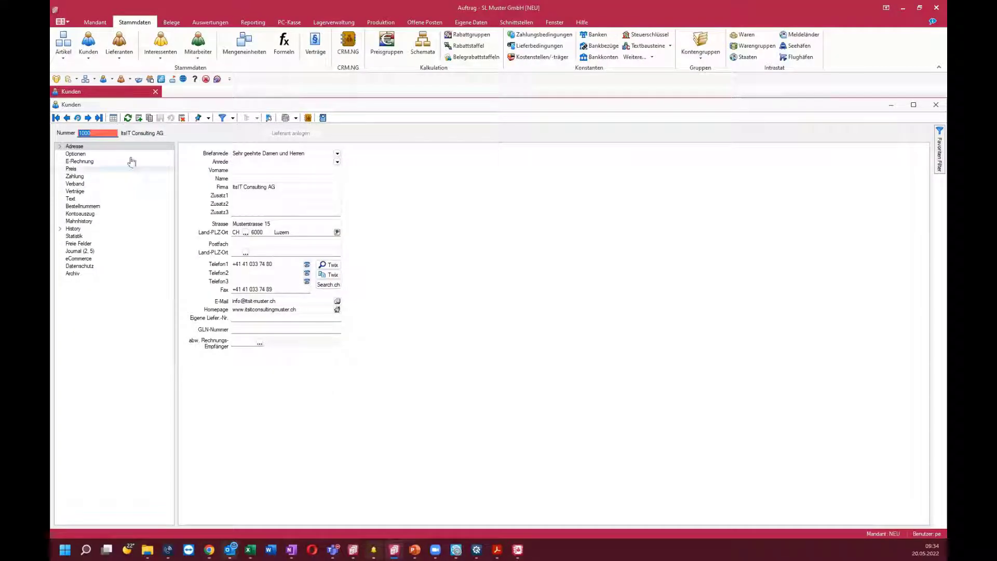
Step: Review ItsIT Consulting AG's Lieferadressen and then its Optionen page in SelectLine Auftrag
left_click(99, 161)
left_click(96, 169)
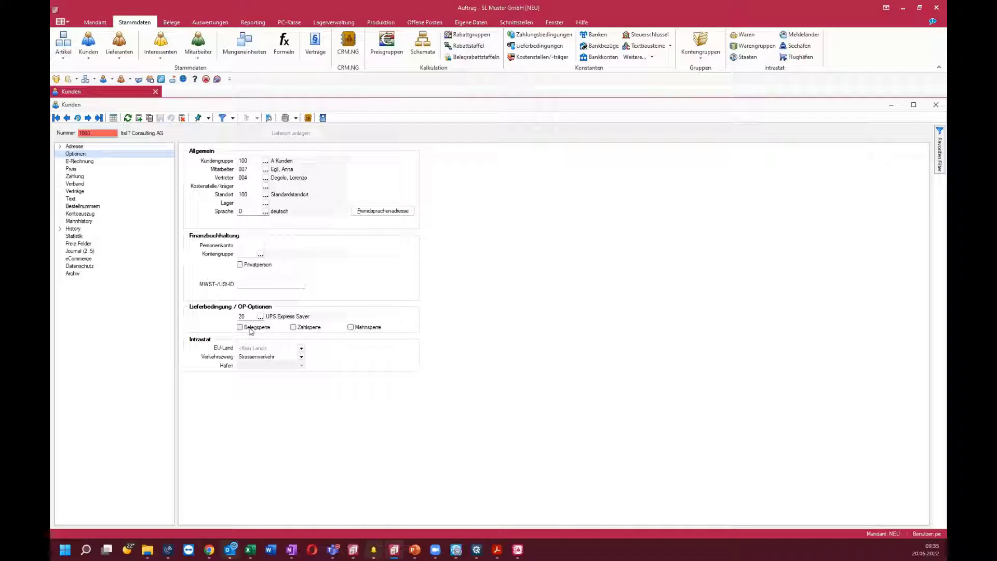
Step: Return from the SelectLine Mobile article list to the Hauptseite
left_click(217, 550)
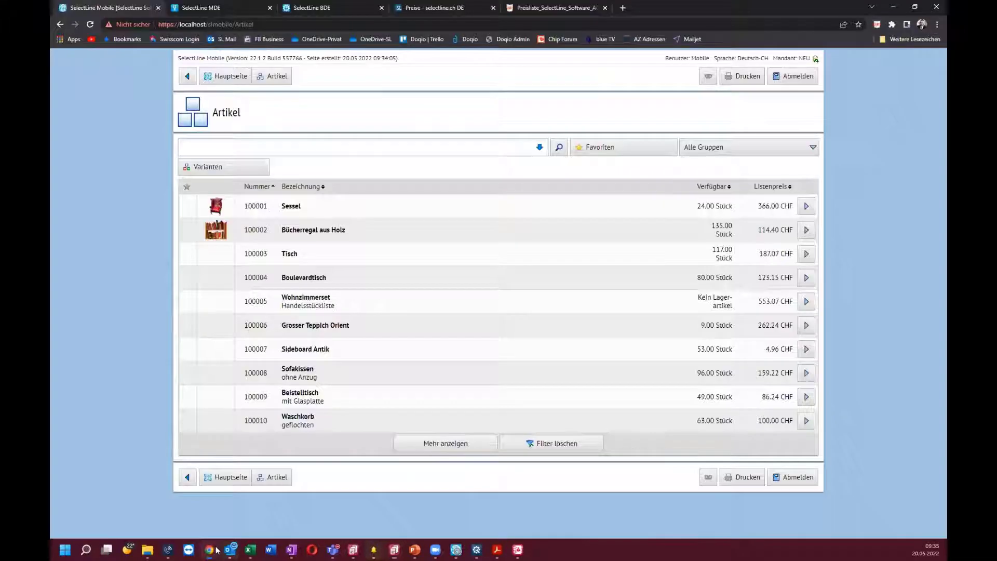
left_click(225, 76)
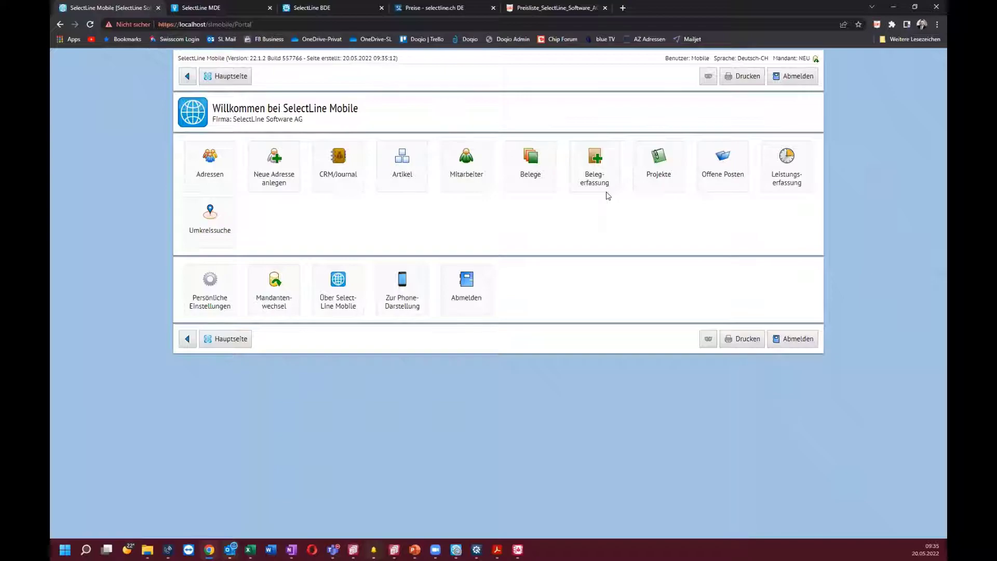
Step: Toggle Kundensicht on and off, then open slmobileApi/help from the Mobile Manager's Webseite tests
left_click(707, 78)
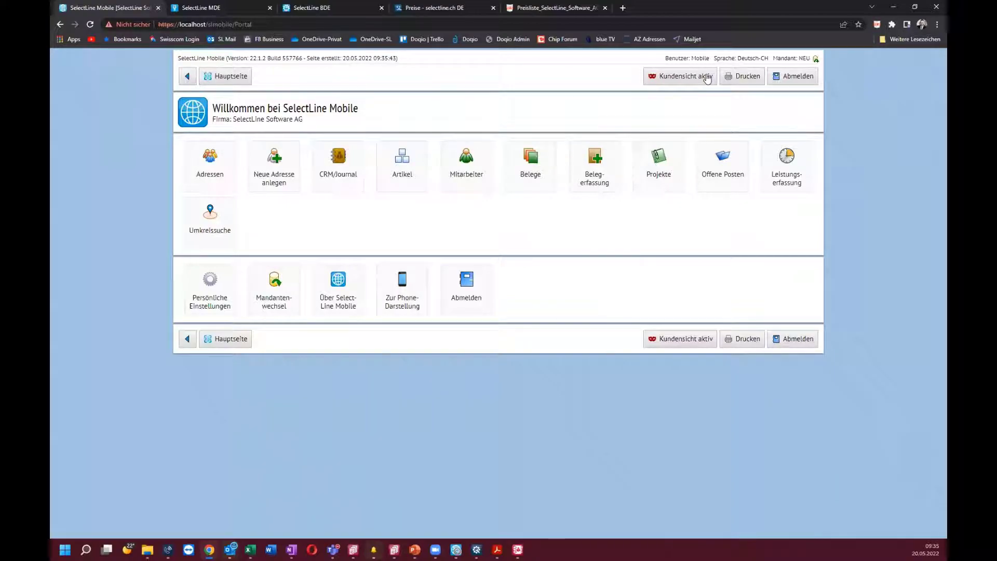
left_click(708, 78)
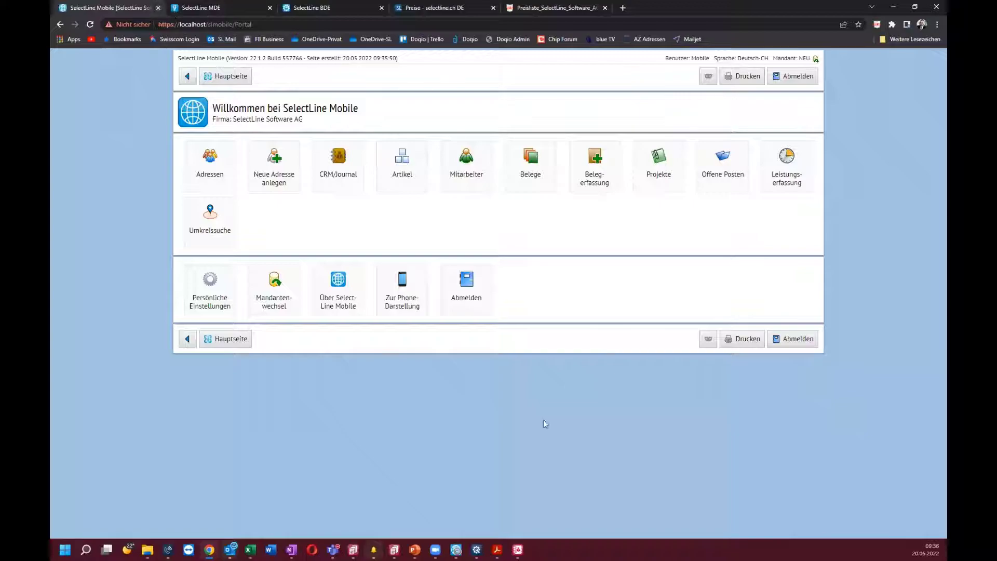
left_click(476, 549)
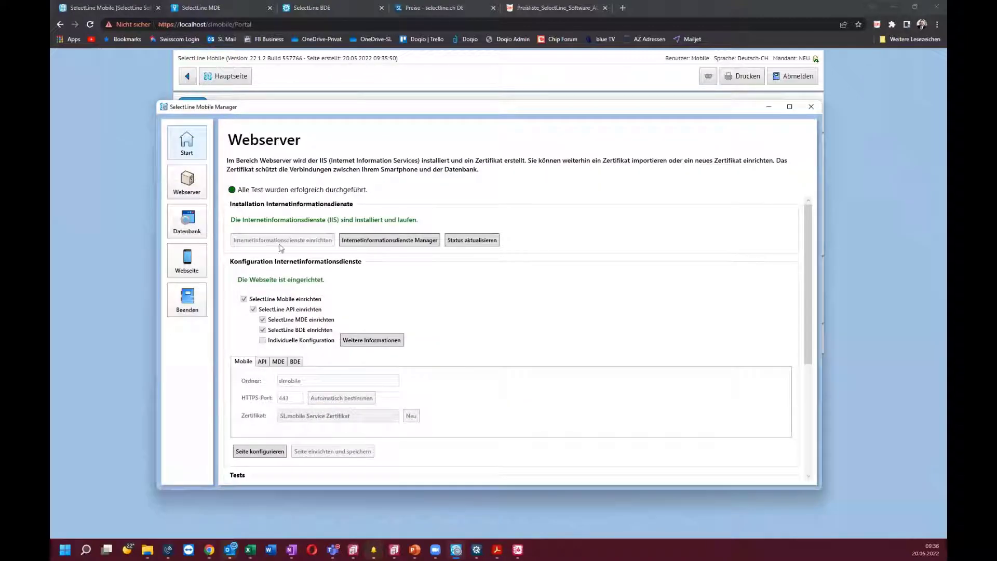
left_click(183, 213)
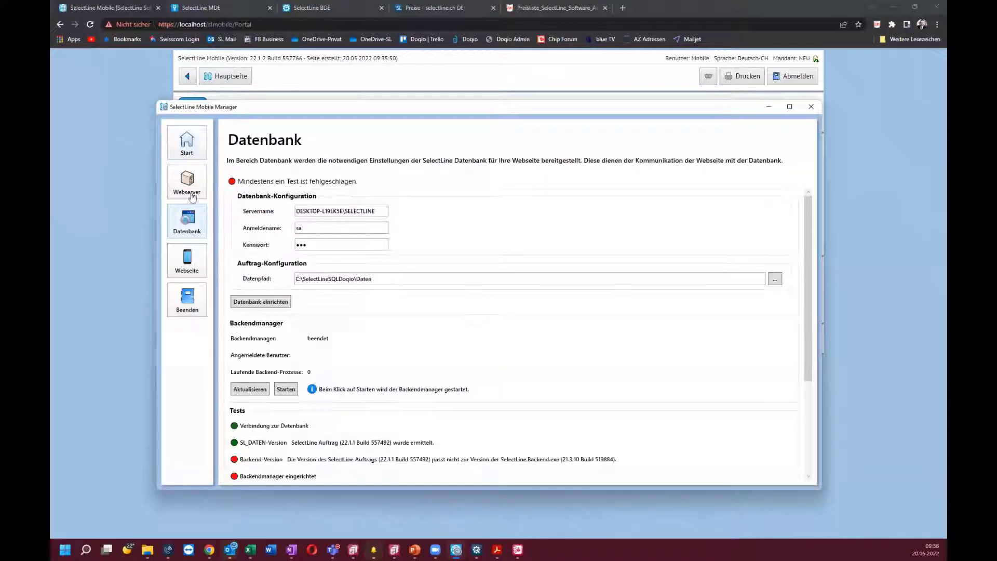
left_click(184, 257)
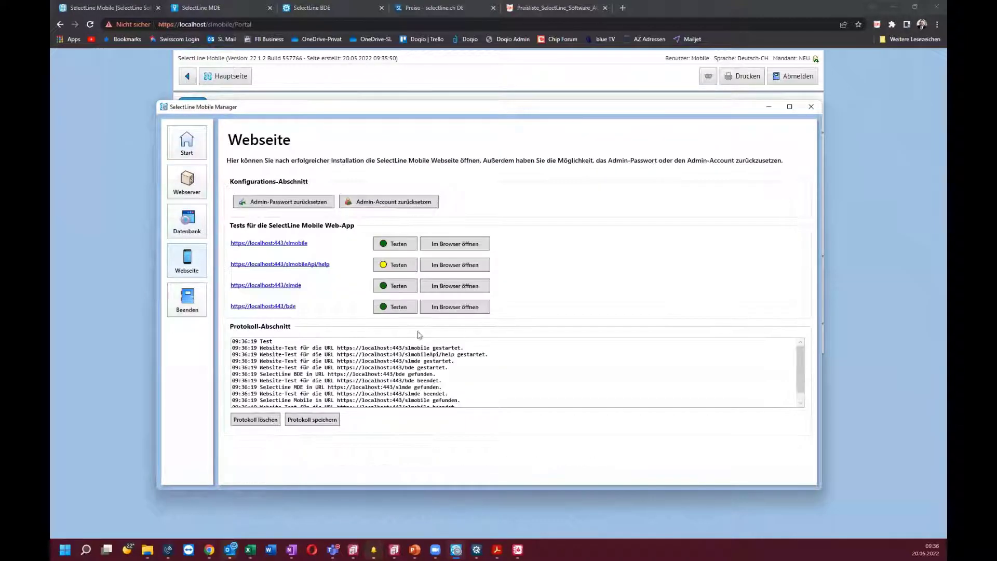
left_click(455, 265)
scroll(395, 280, "down", 4)
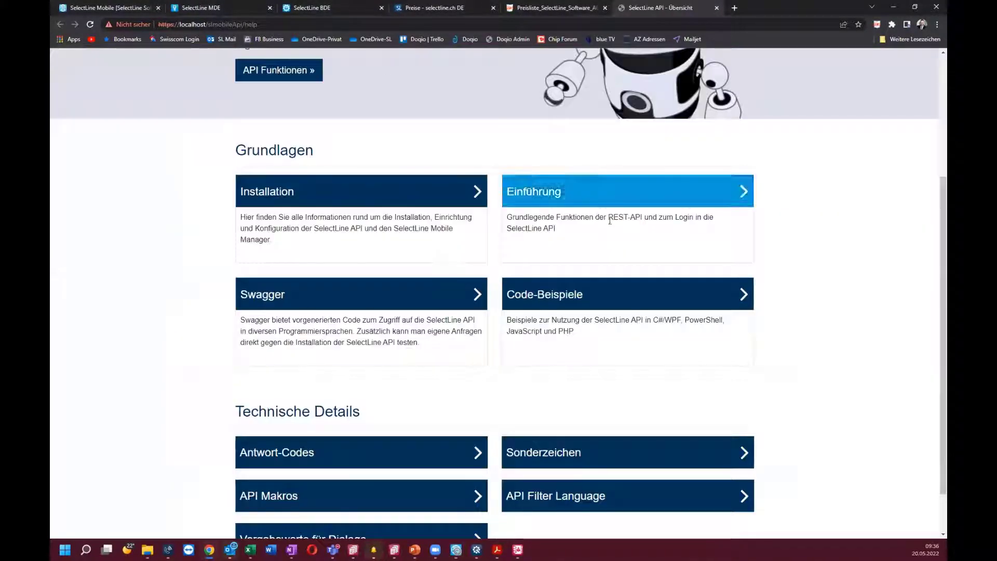
Step: Open 'API Funktionen' from the API help page and scroll down to Geschäftspartner
scroll(510, 323, "down", 1)
scroll(511, 319, "up", 4)
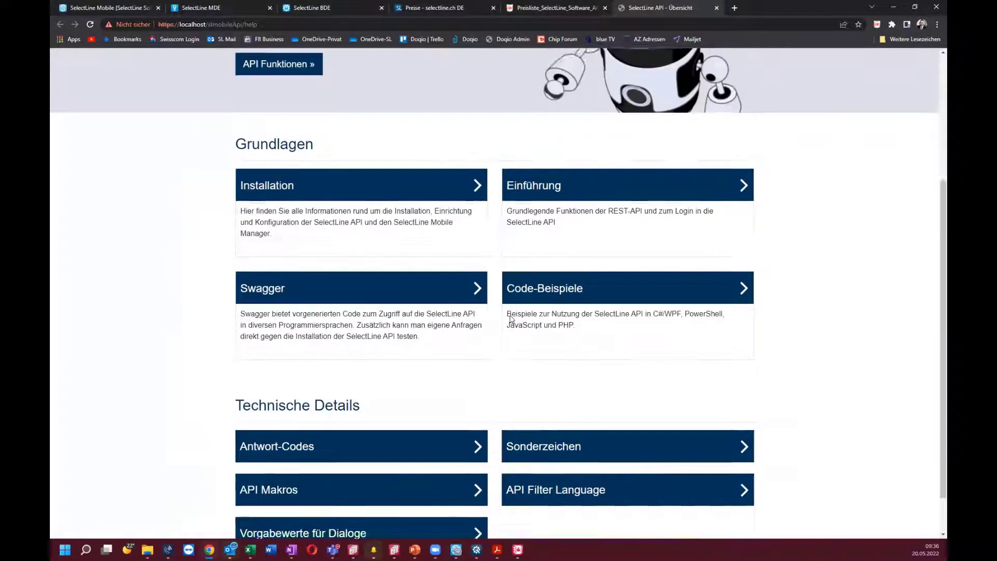
left_click(305, 259)
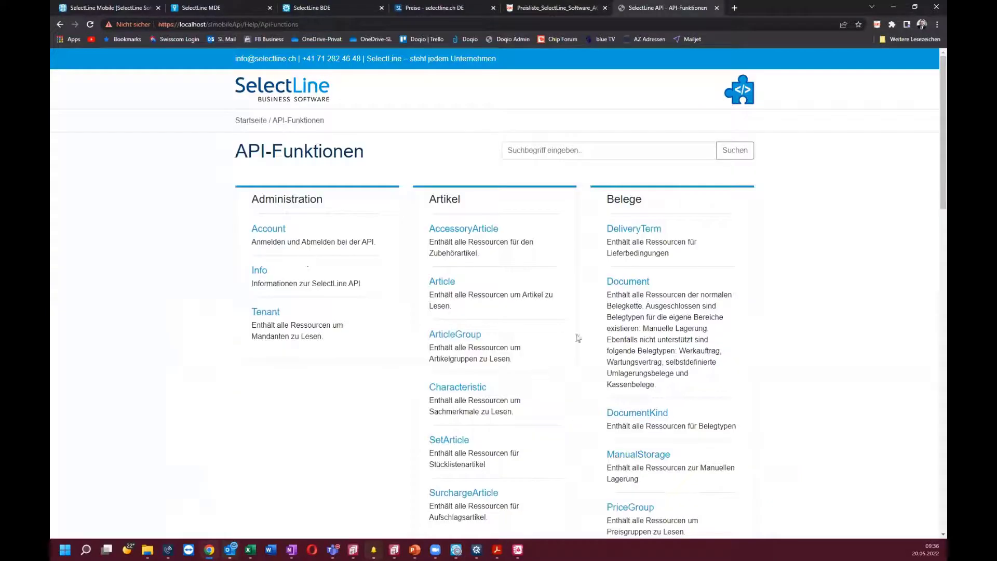
scroll(578, 338, "down", 1)
scroll(577, 338, "down", 9)
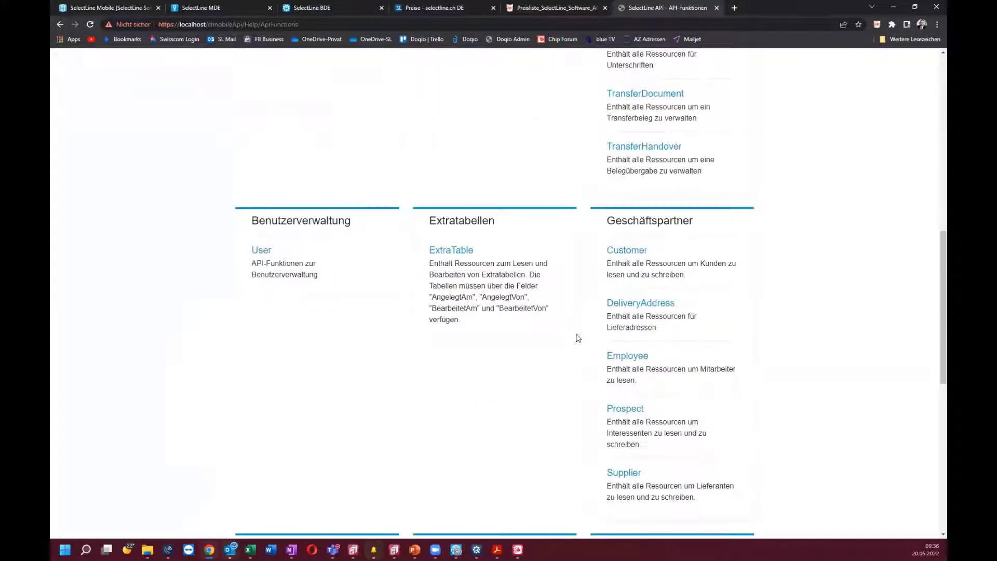
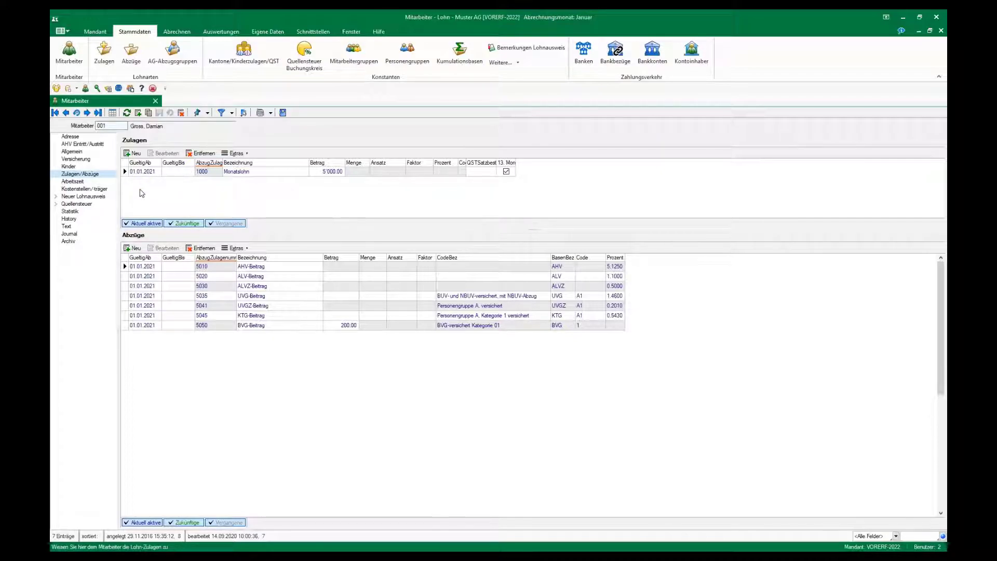
Step: Add a 1000 Monatslohn allowance for employee 001 of 5'200.00, valid from 01.02.2022
left_click(135, 153)
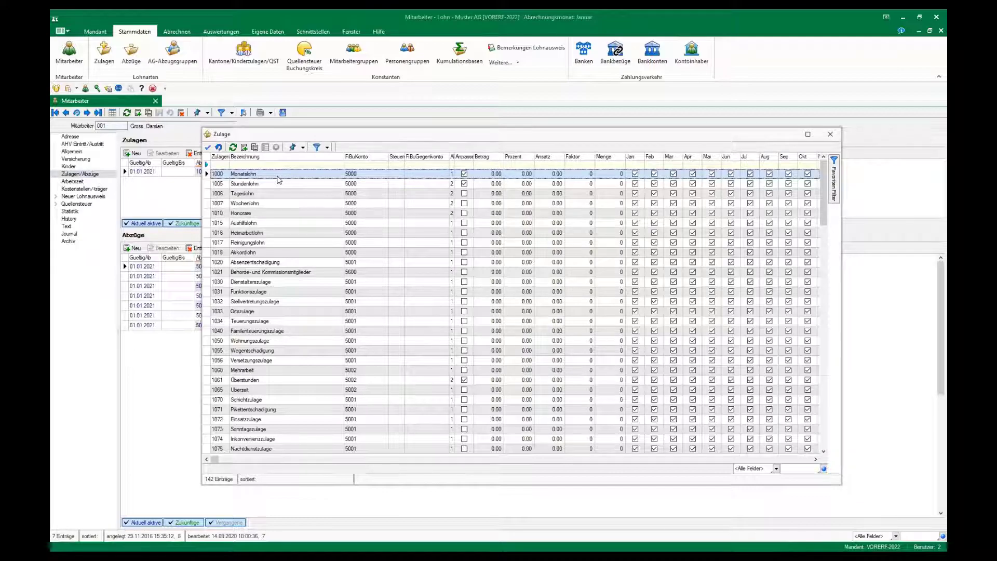
double_click(278, 176)
left_click(141, 181)
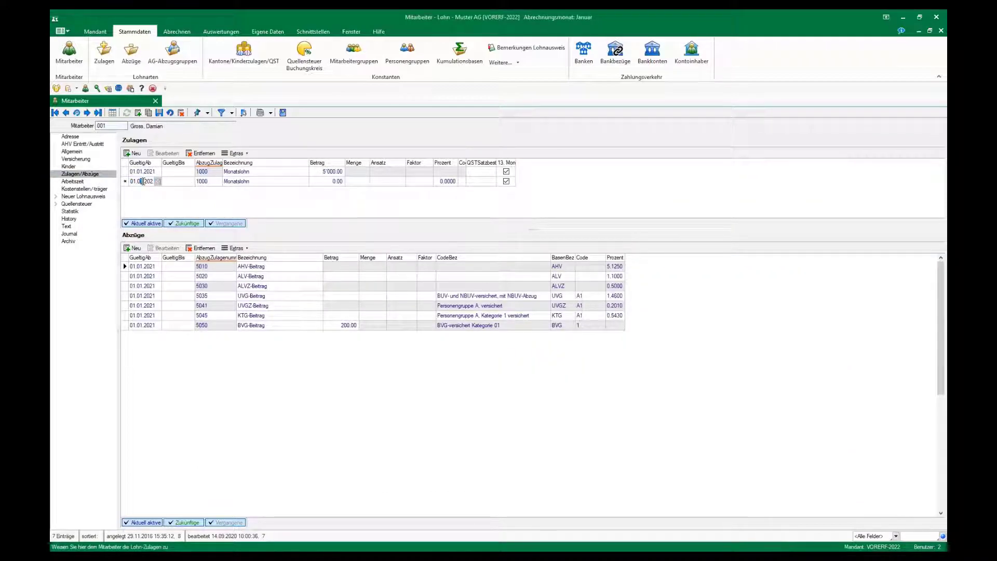
type("2")
left_click(324, 174)
left_click(326, 181)
type("50")
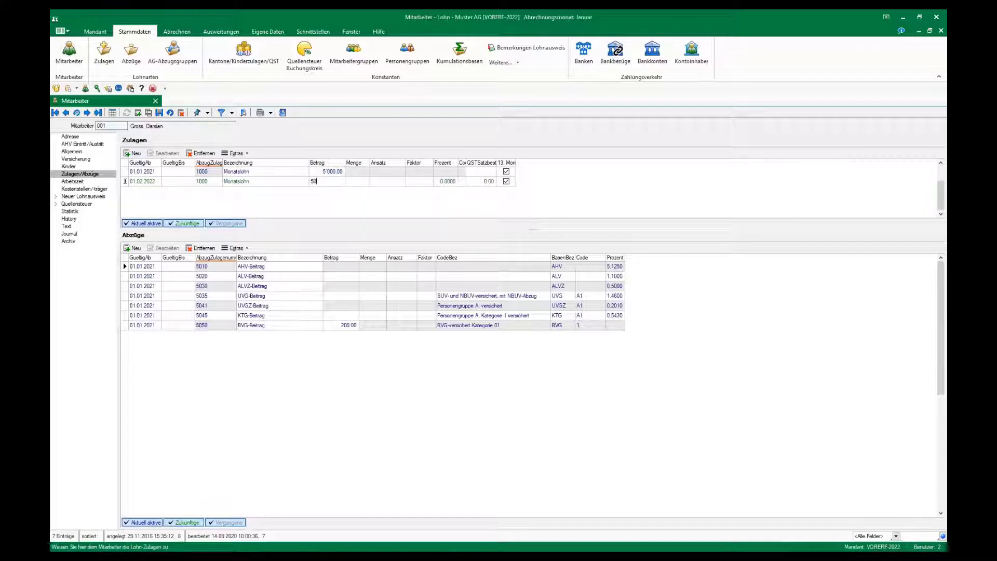
key("BackSpace")
type("200")
key("Return")
left_click(179, 173)
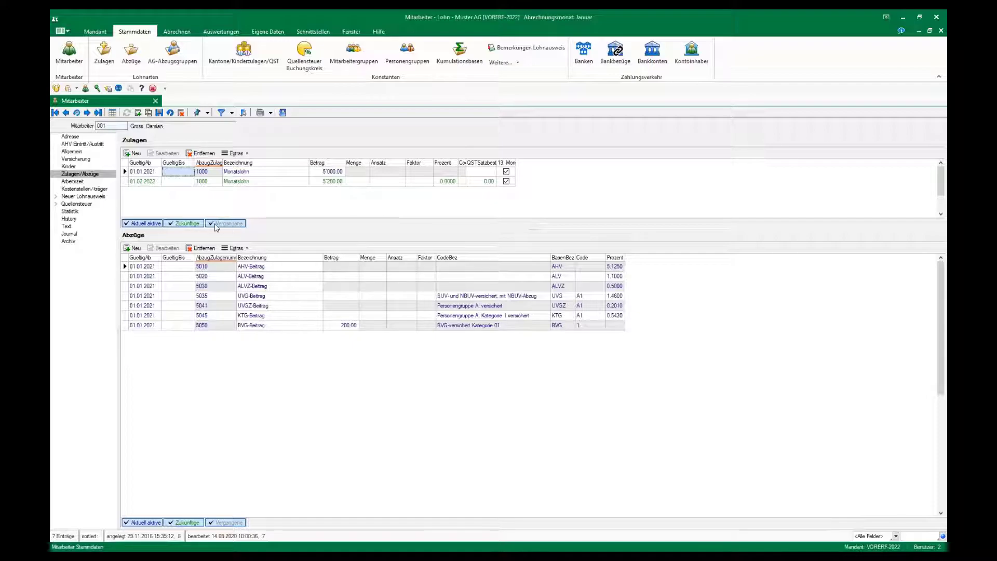
Step: View employee 001's Arbeitszeit Soll hours, 176.40 in Januar through 184.80 in Dezember
left_click(226, 173)
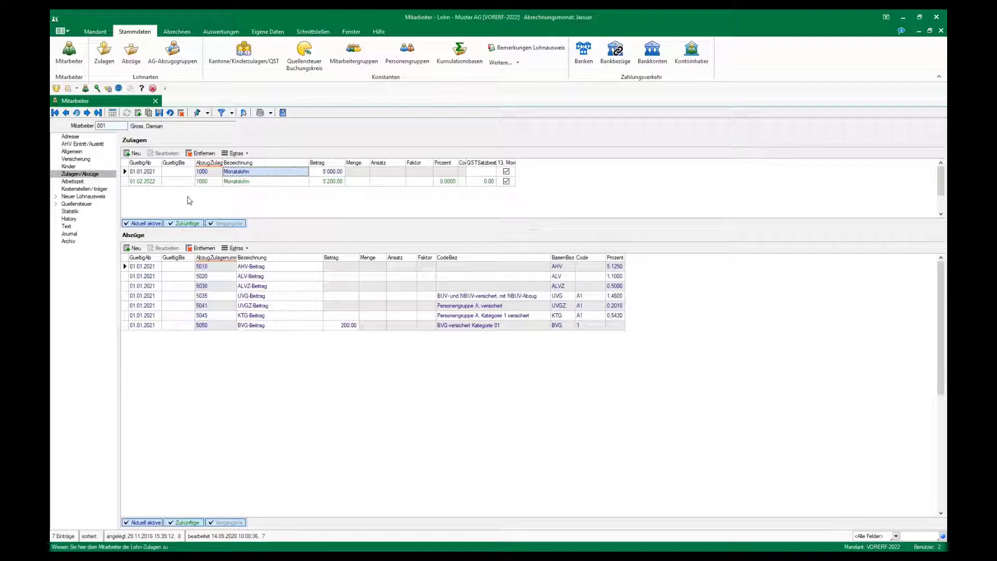
left_click(73, 181)
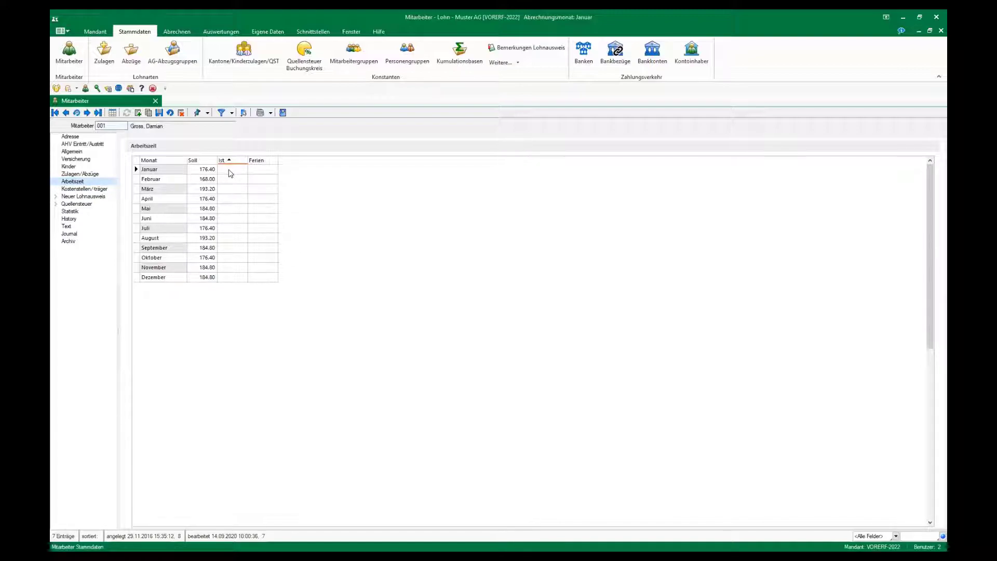
left_click(193, 172)
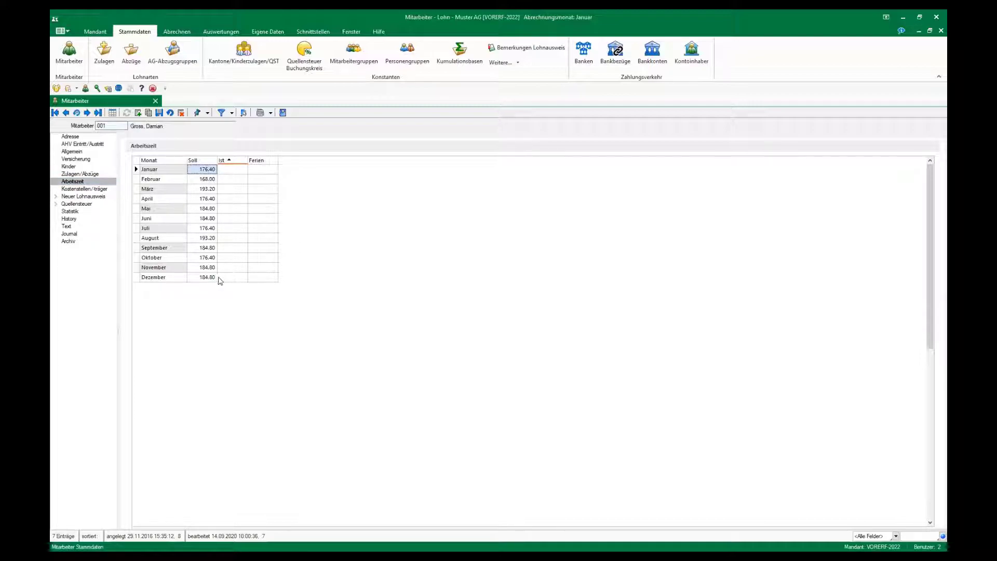
left_click(95, 30)
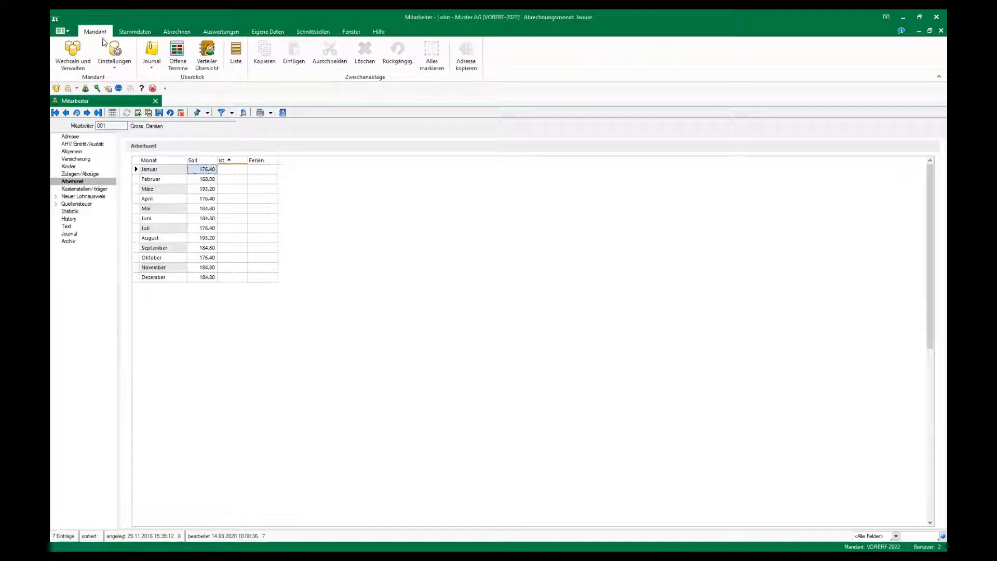
Step: Check the Mandant working-time Optionen, then select employee 001's empty Januar Ist hours cell
left_click(118, 51)
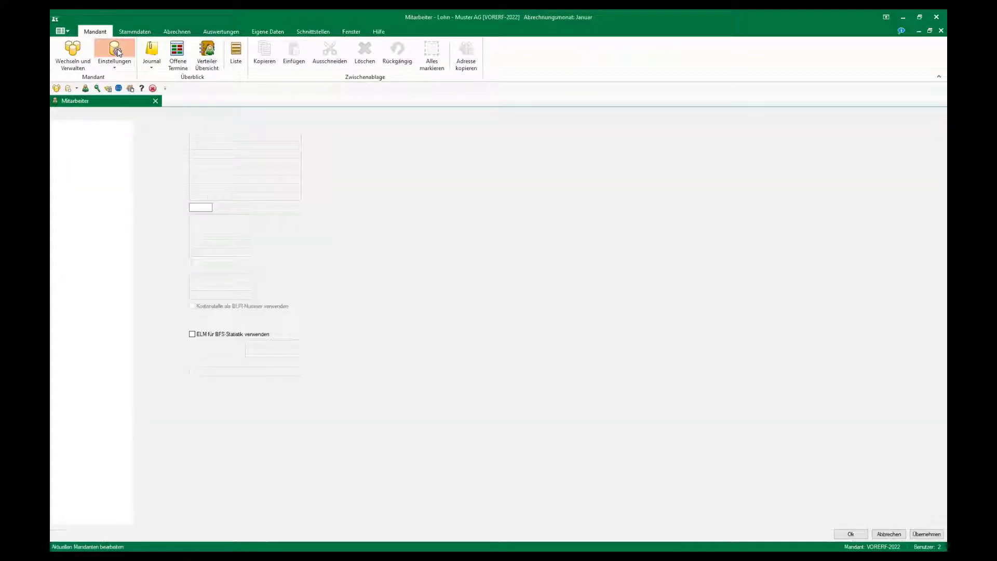
left_click(80, 140)
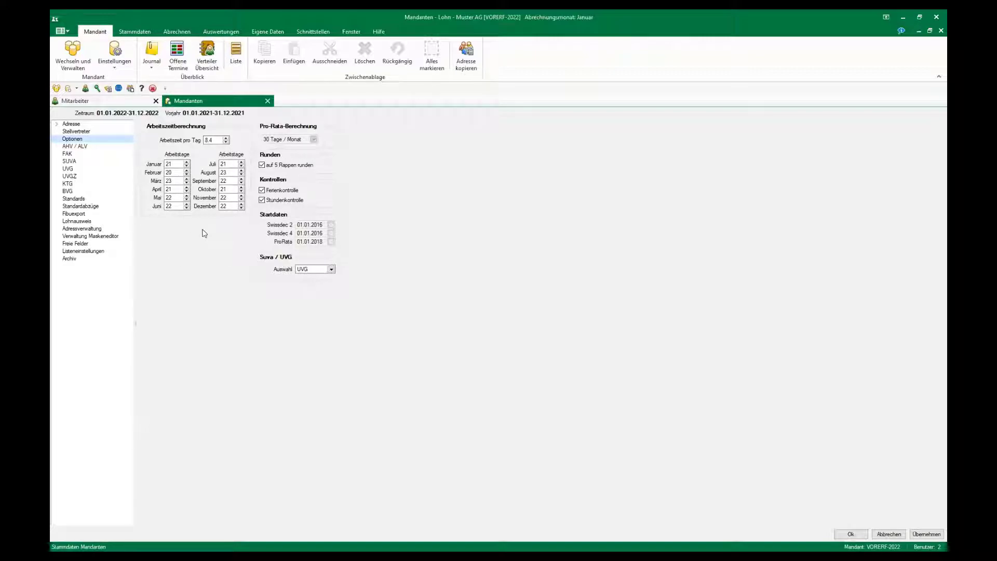
left_click(122, 102)
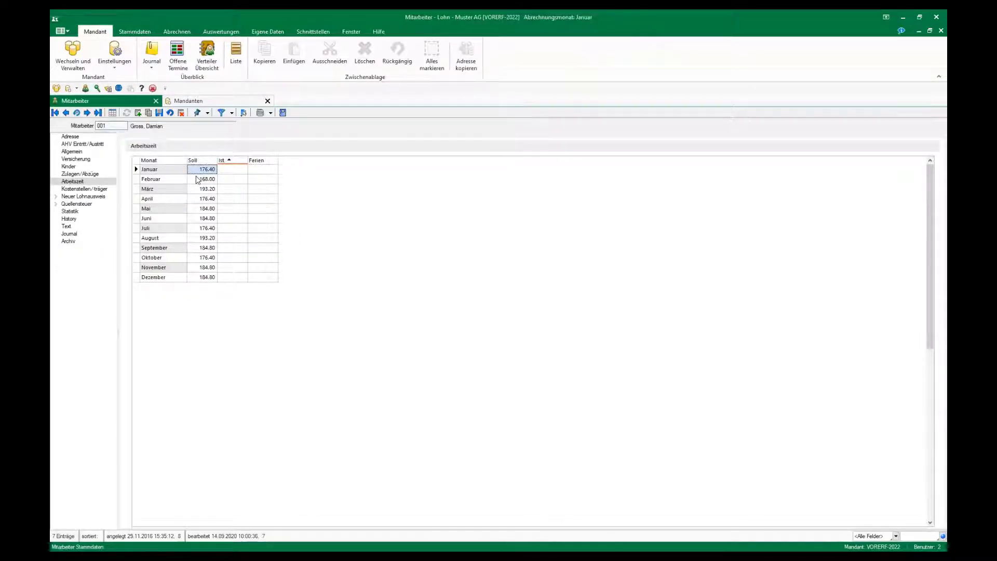
left_click(240, 170)
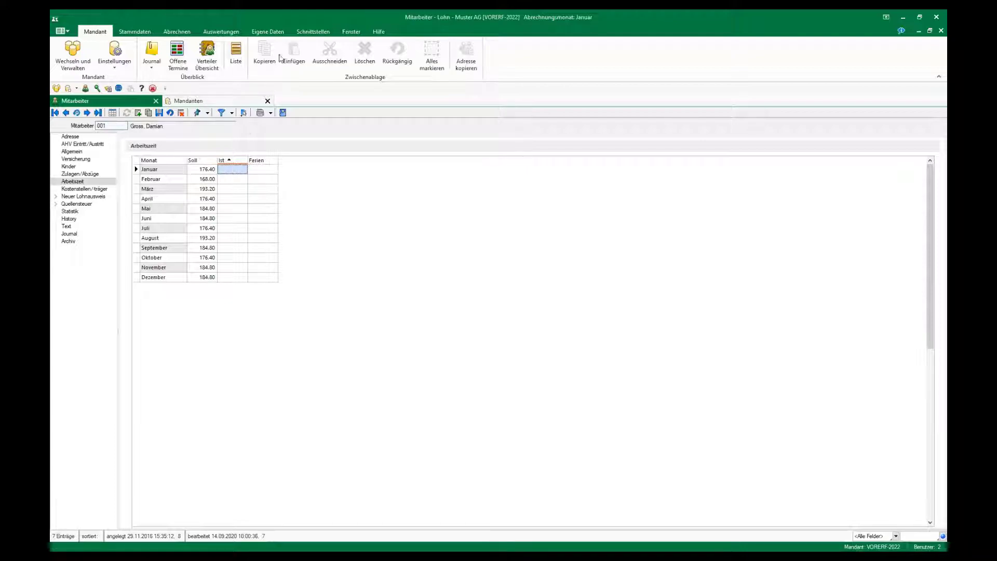
Step: Launch Import Zeiterfassung from the Schnittstellen functions to open the Lohnvorerfassungsassistent
left_click(312, 31)
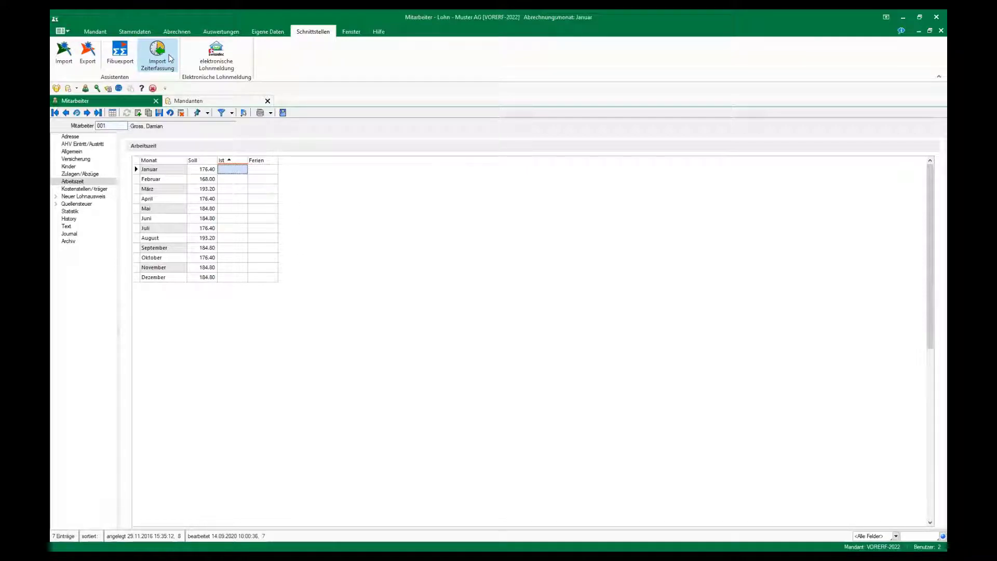
left_click(170, 58)
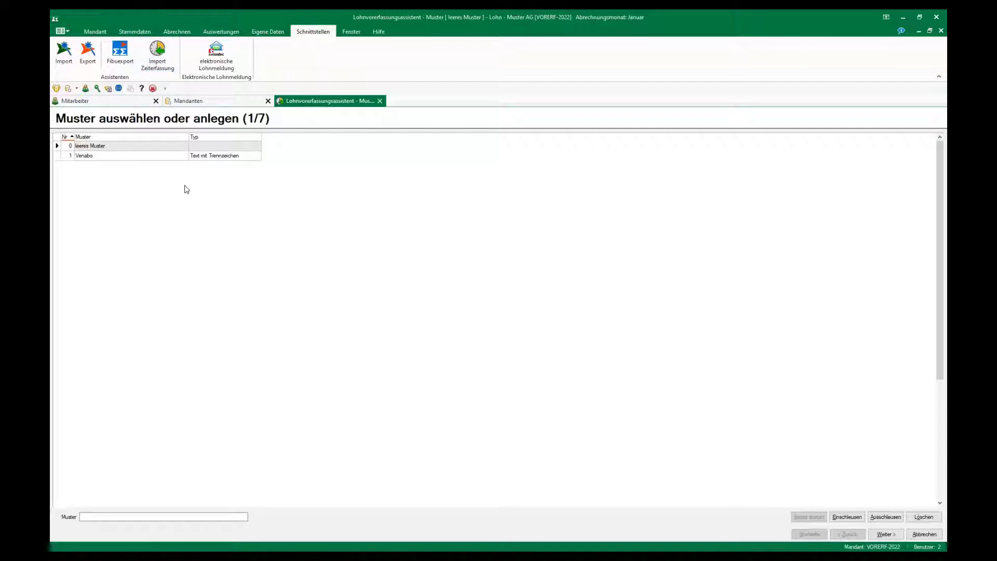
Step: Choose the Venabo import template and advance to the Datei auswählen step
left_click(103, 519)
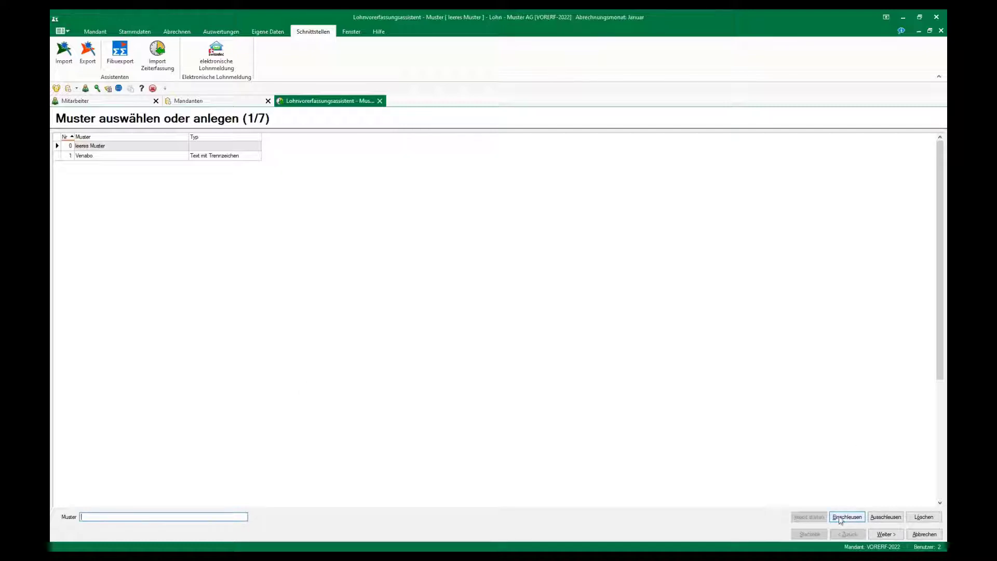
left_click(113, 157)
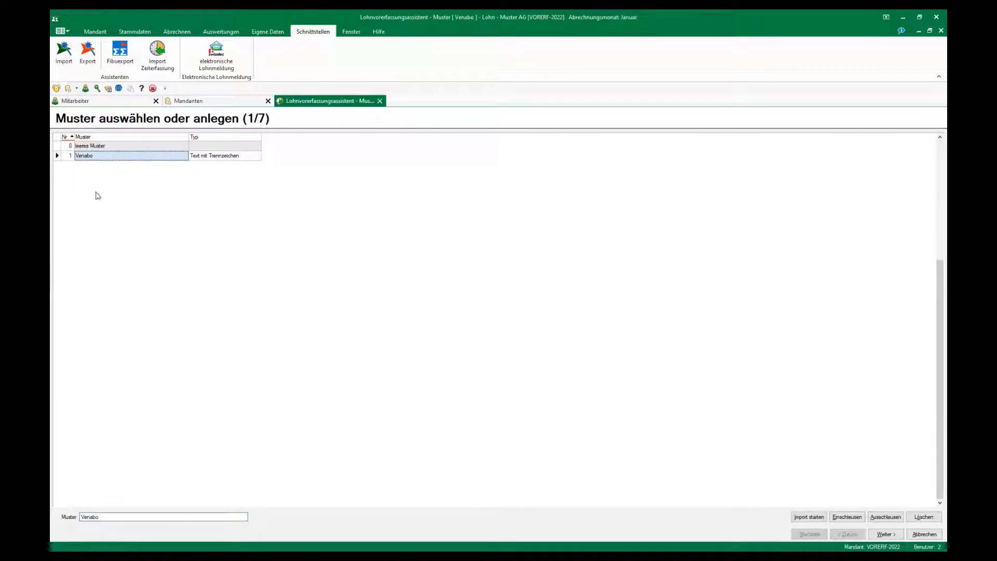
left_click(886, 536)
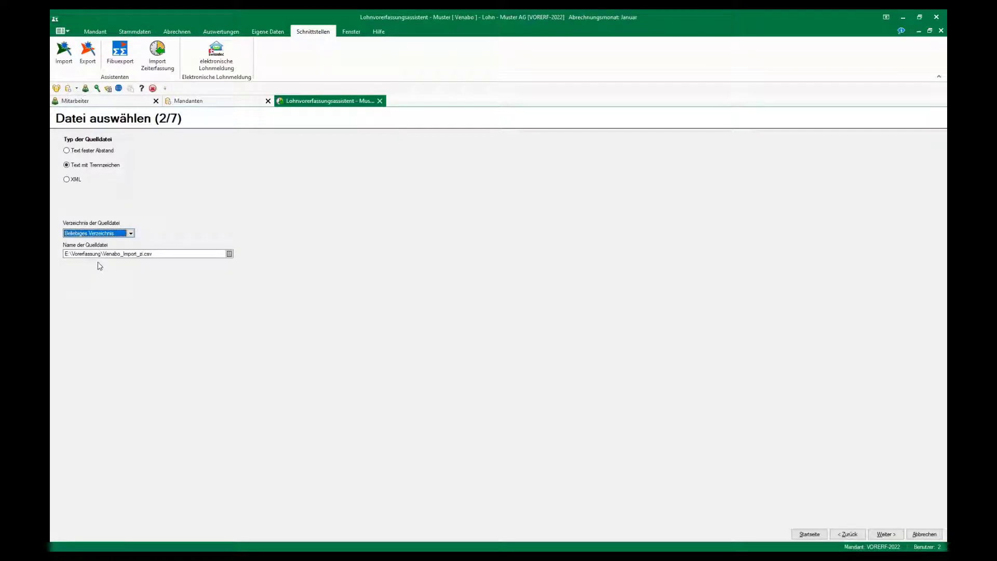
Step: Accept source file E:\Vorerfassung\Venabo_Import_p.csv and continue to Spalten zuordnen
left_click(886, 535)
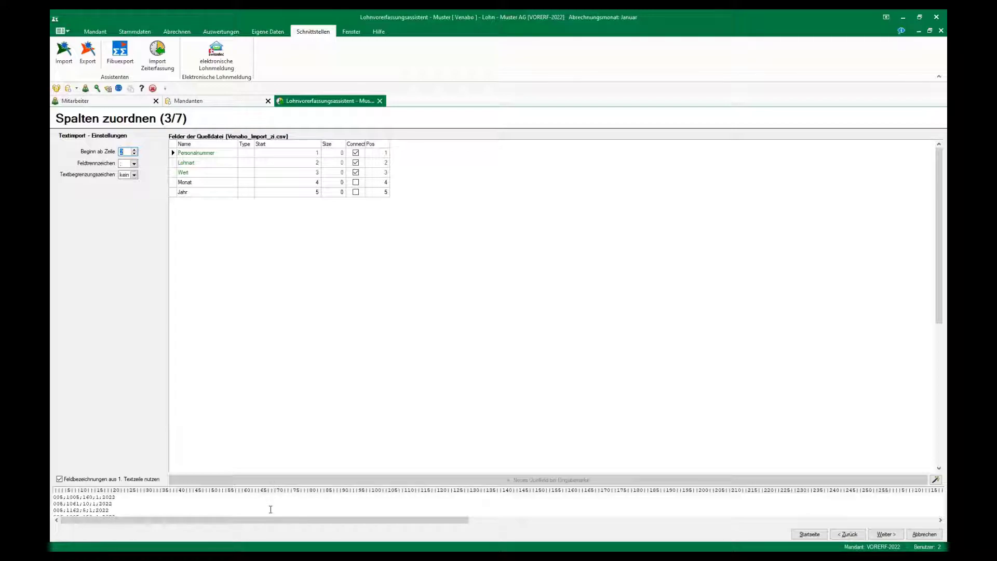
Step: Keep the column assignments and continue to Felder der Zieltabelle zuordnen
left_click(884, 537)
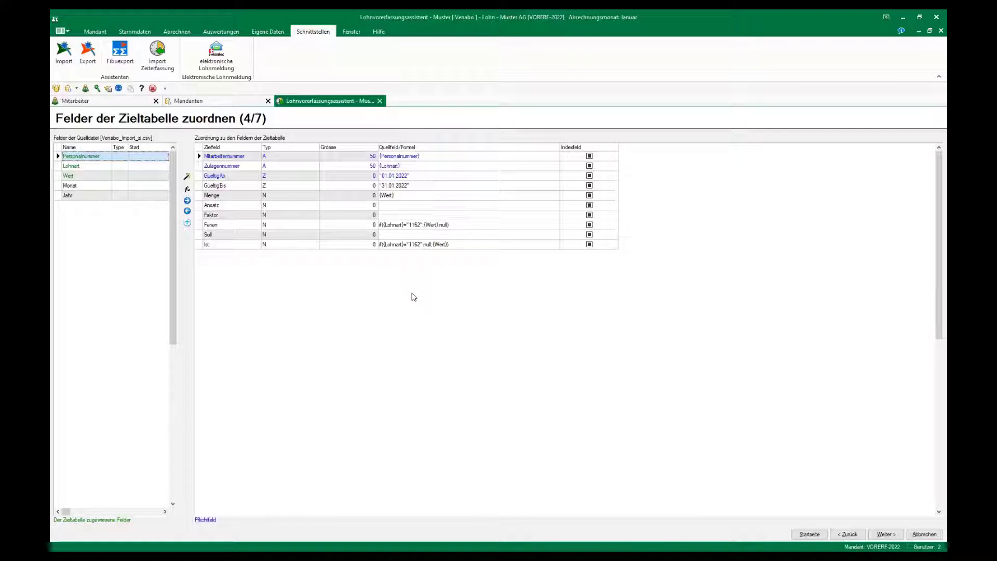
Step: Review the Wert and GueltigBis field mappings, run through to the overview, then step back
left_click(84, 178)
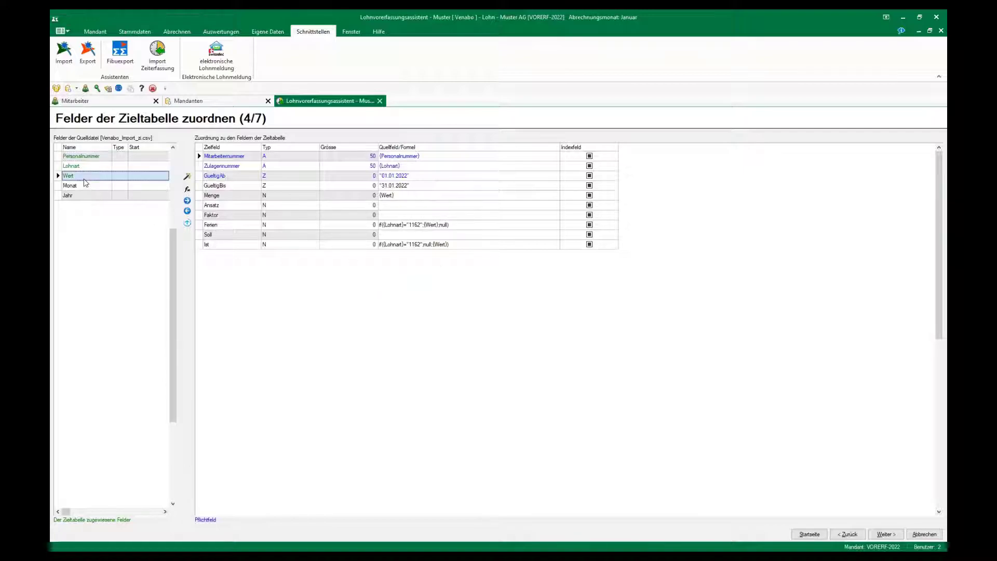
left_click(232, 187)
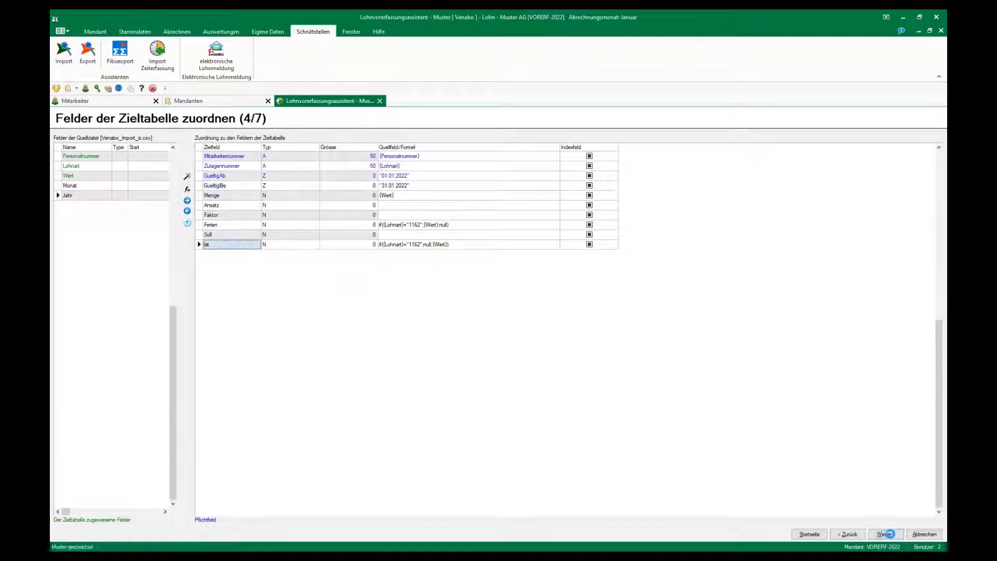
left_click(891, 536)
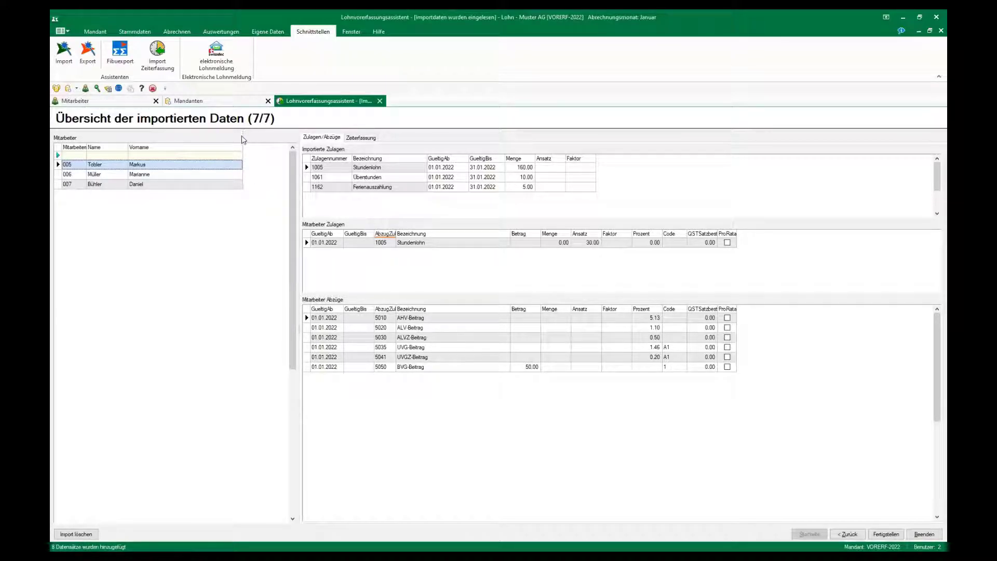
left_click(849, 535)
Step: Go back to Mitarbeiter zuordnen (5/7), pairing employees 005, 006 and 007 with matching numbers
left_click(849, 536)
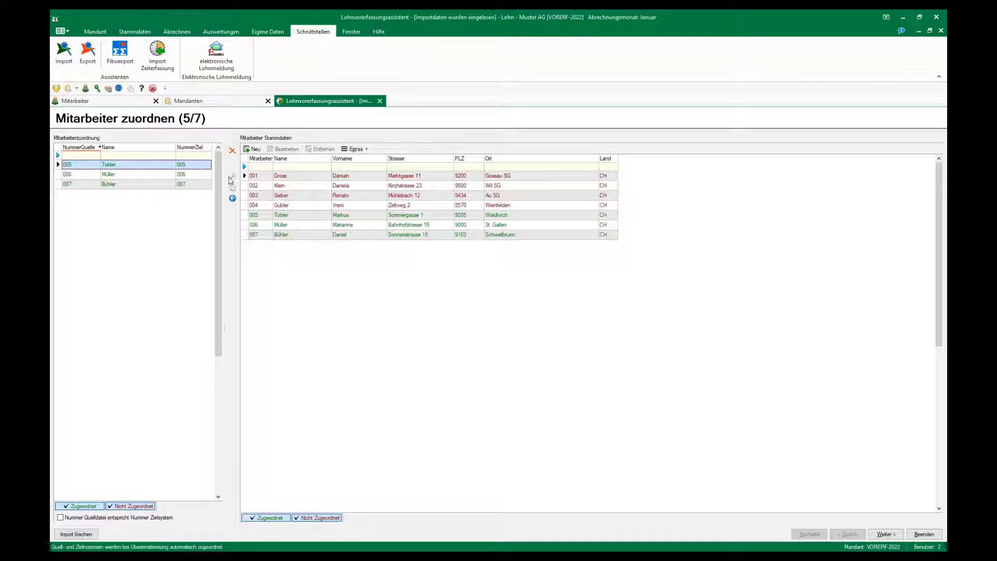
Step: Use source numbers as employee numbers, view the 7/7 overview, then return to Zulagen zuordnen
left_click(61, 518)
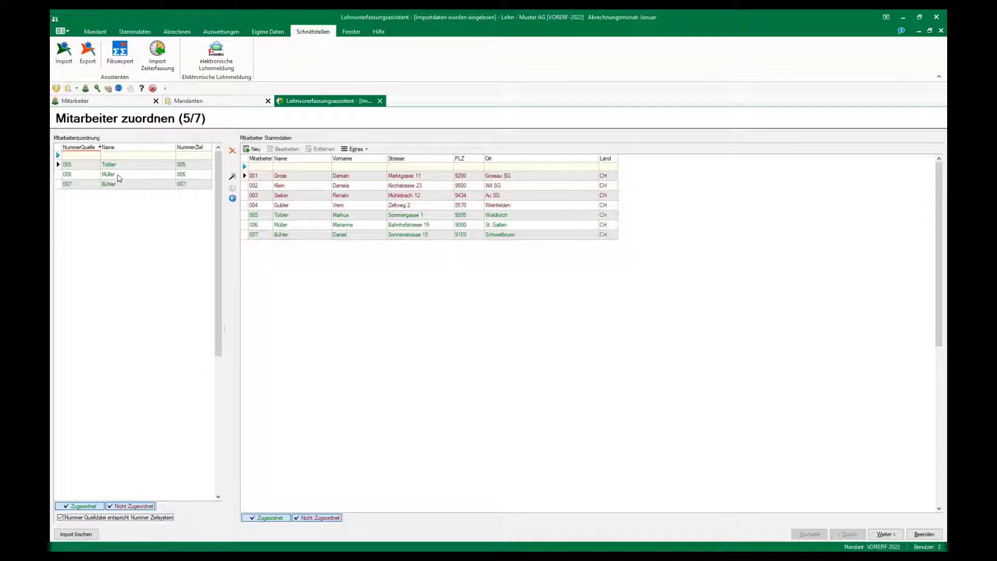
left_click(886, 534)
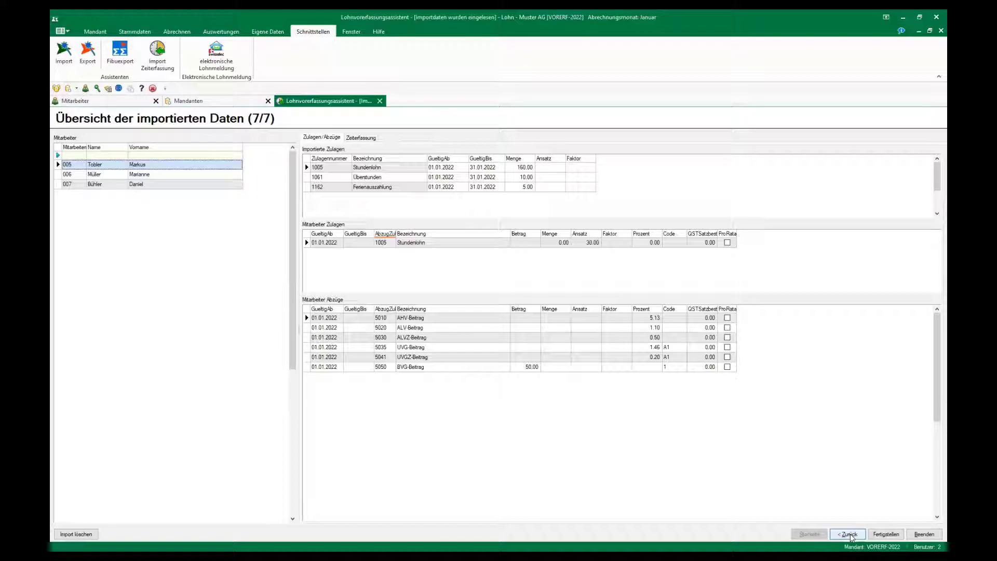
left_click(849, 534)
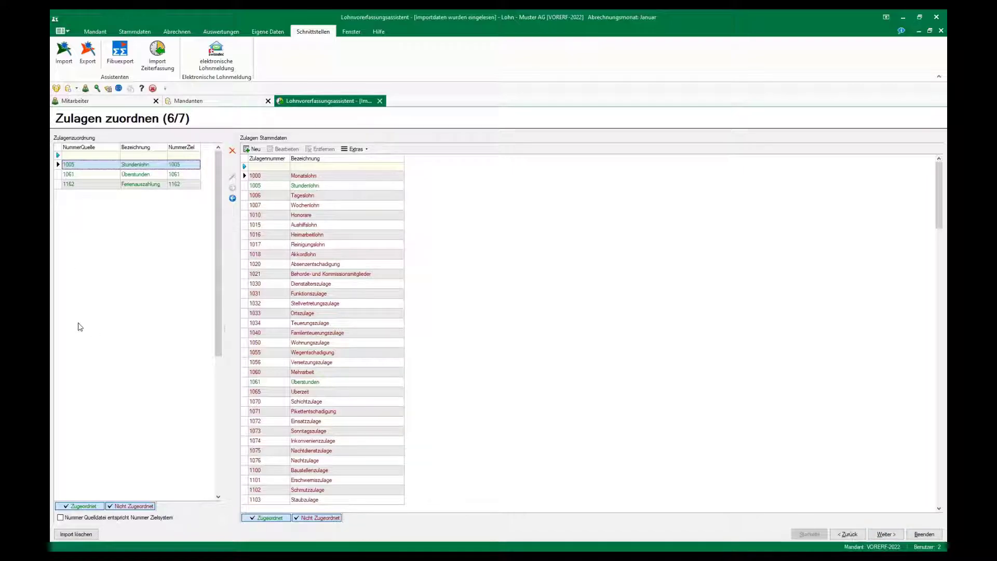
Step: Review the imported Zeiterfassung hours and Zulagen/Abzüge, save the time-data import, and list employees in table view
left_click(883, 535)
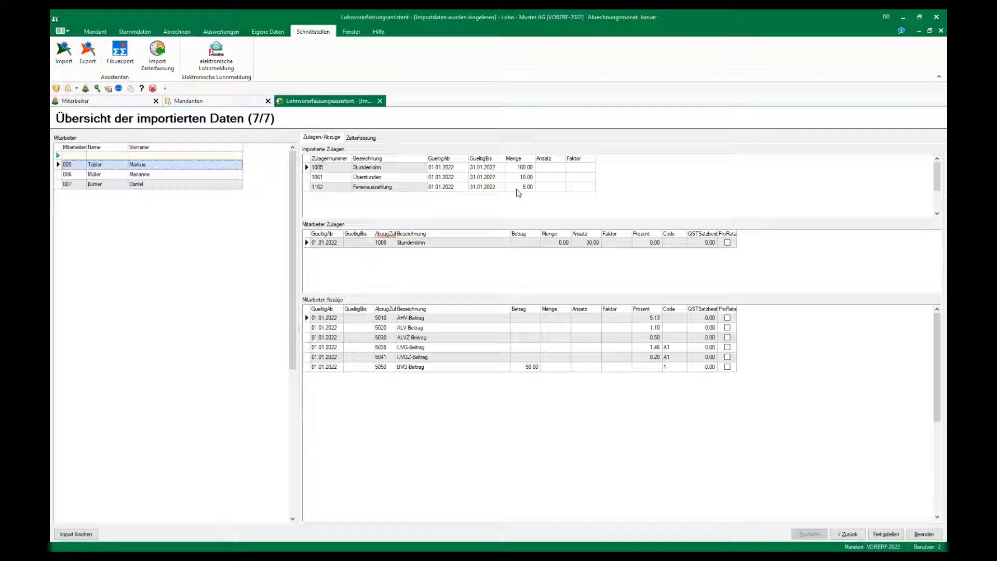
left_click(363, 139)
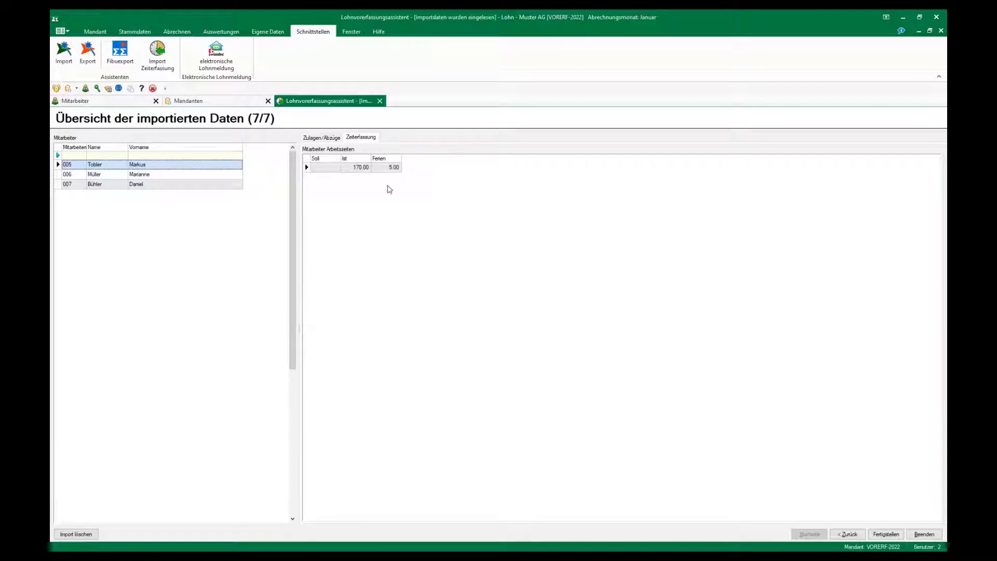
left_click(323, 138)
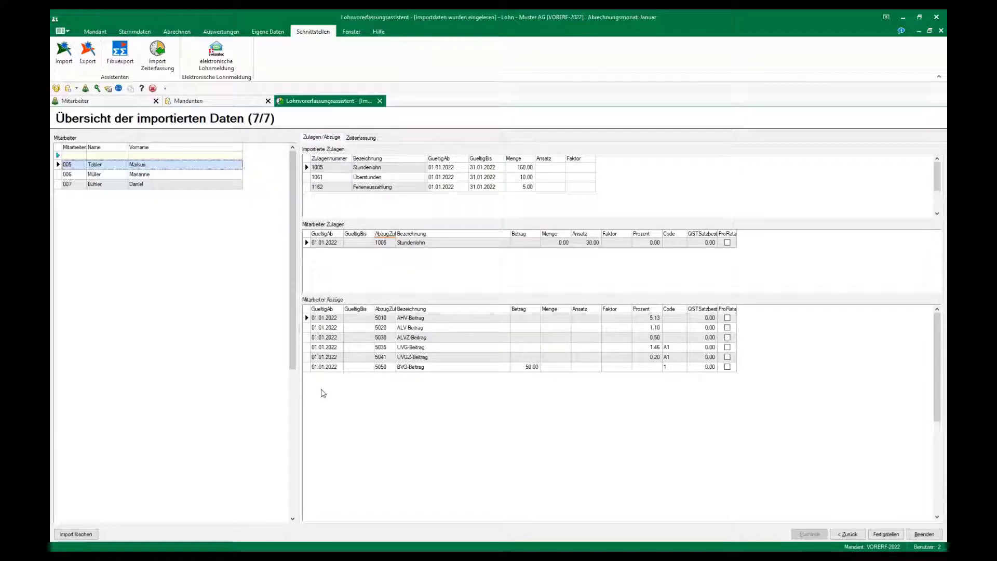
left_click(884, 536)
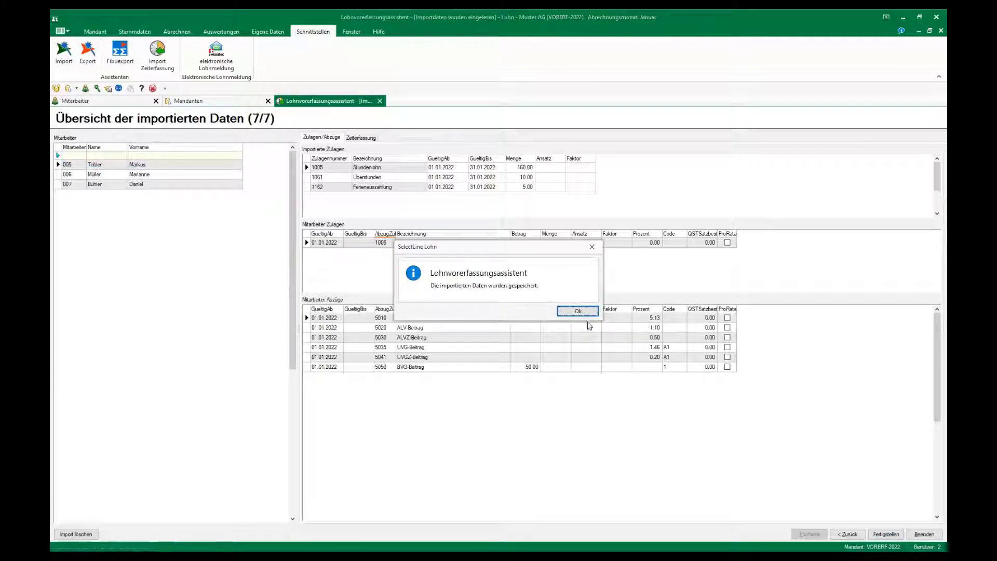
left_click(578, 311)
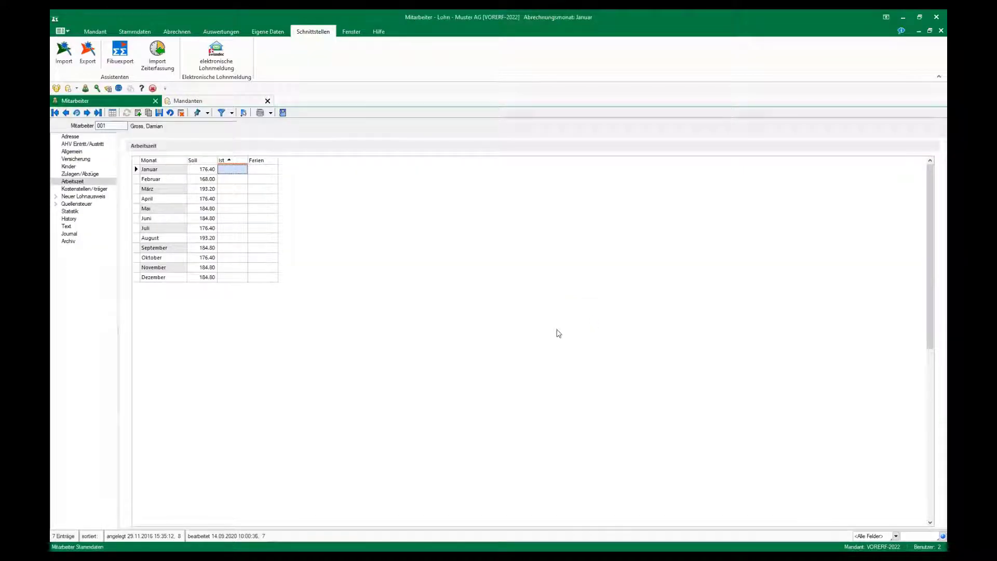
left_click(113, 113)
Step: Check employee 006's Januar working time: Ist 170.00 and Ferien 2.00 against 176.40 Soll
double_click(139, 178)
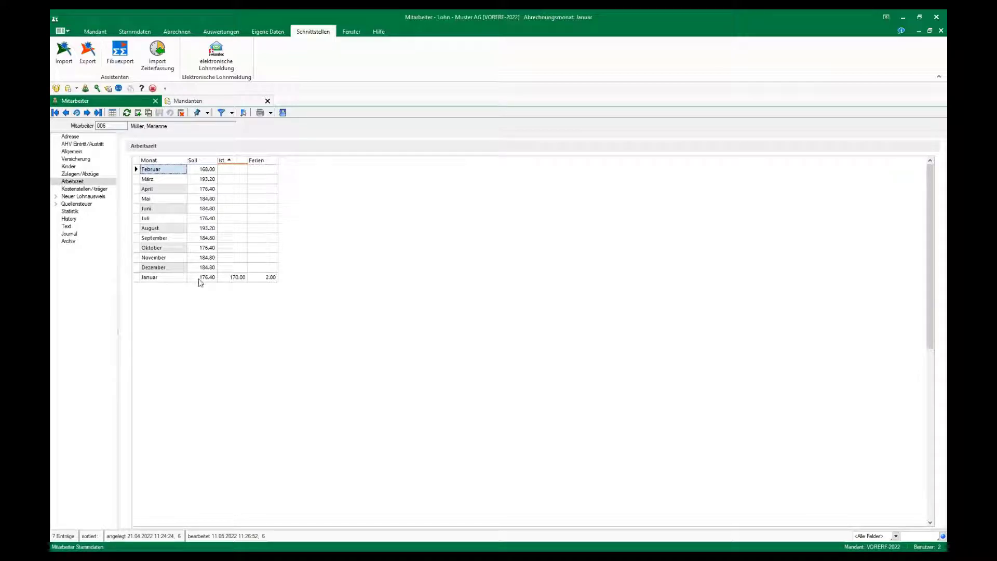
left_click(225, 277)
left_click(224, 277)
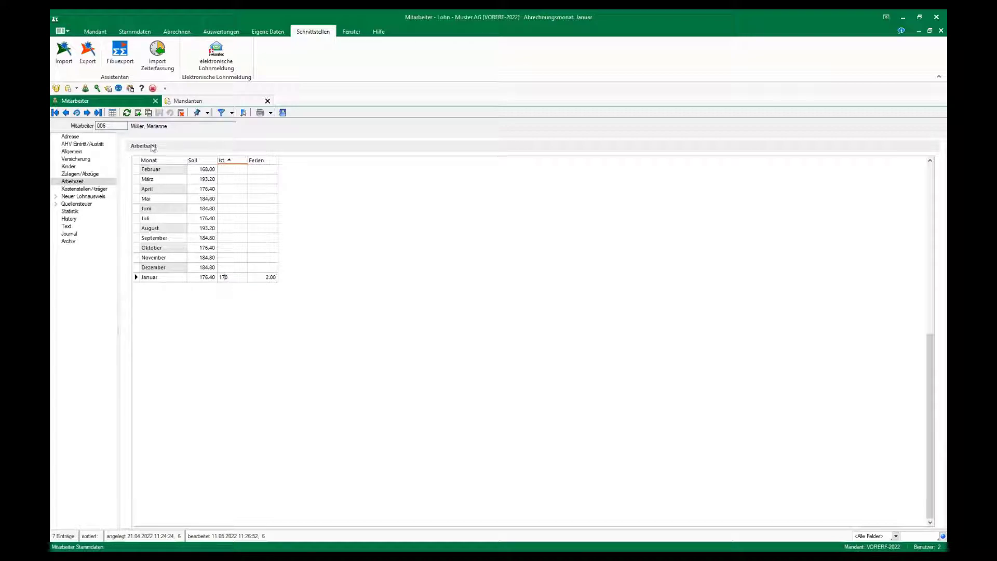
Step: Run the Abrechnungsassistent for individually selected employees 005, 006 and 007
left_click(176, 31)
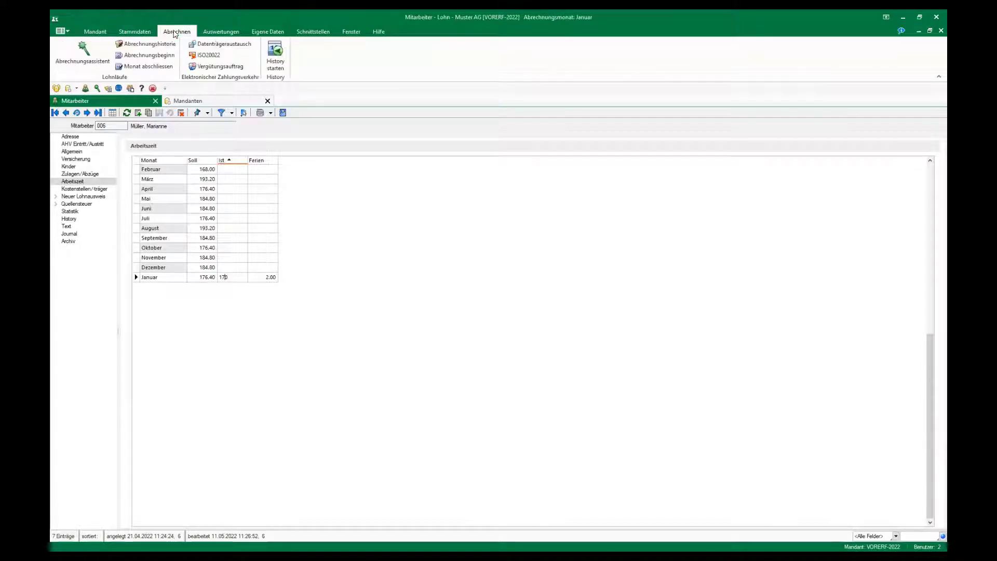
left_click(73, 65)
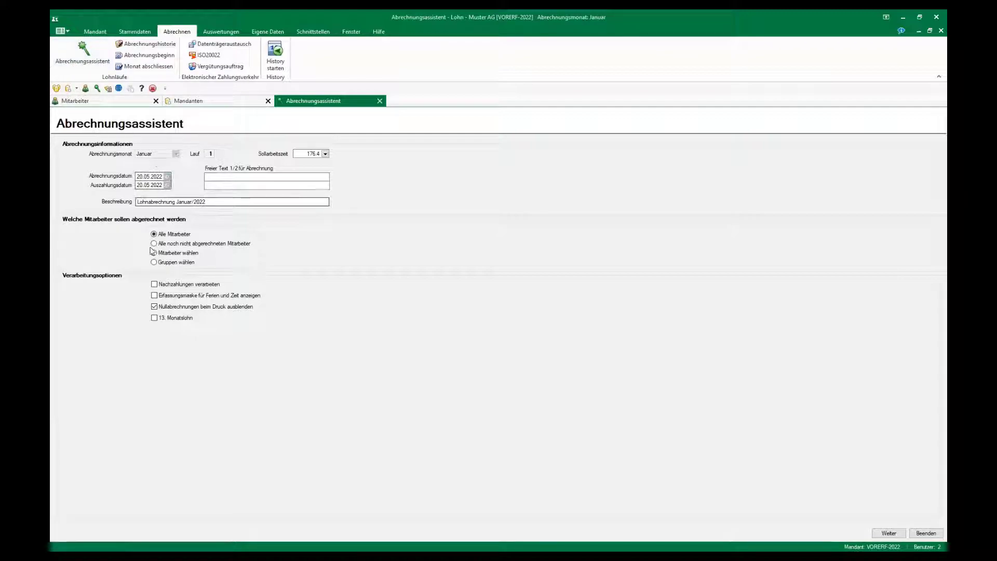
left_click(154, 254)
left_click(888, 533)
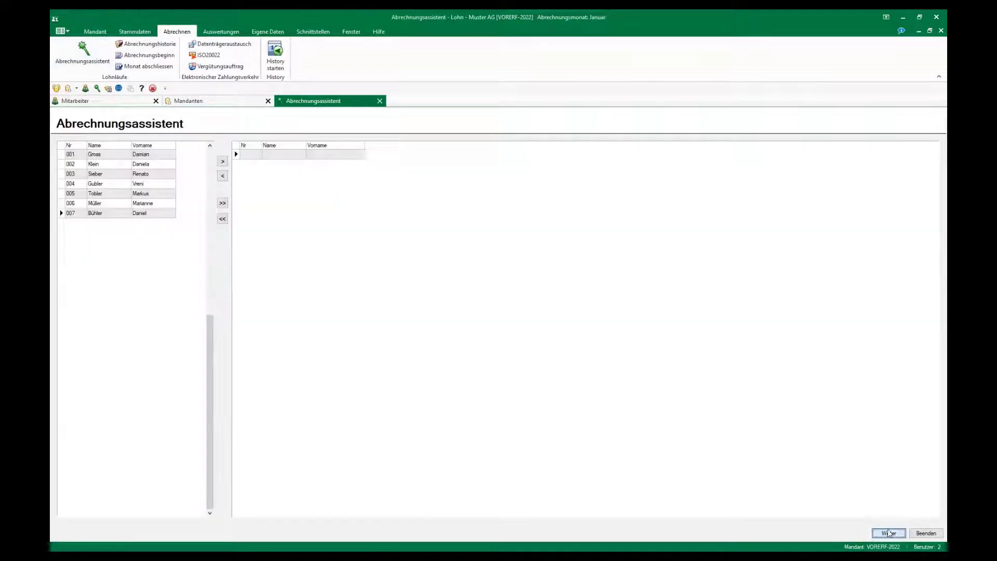
double_click(108, 194)
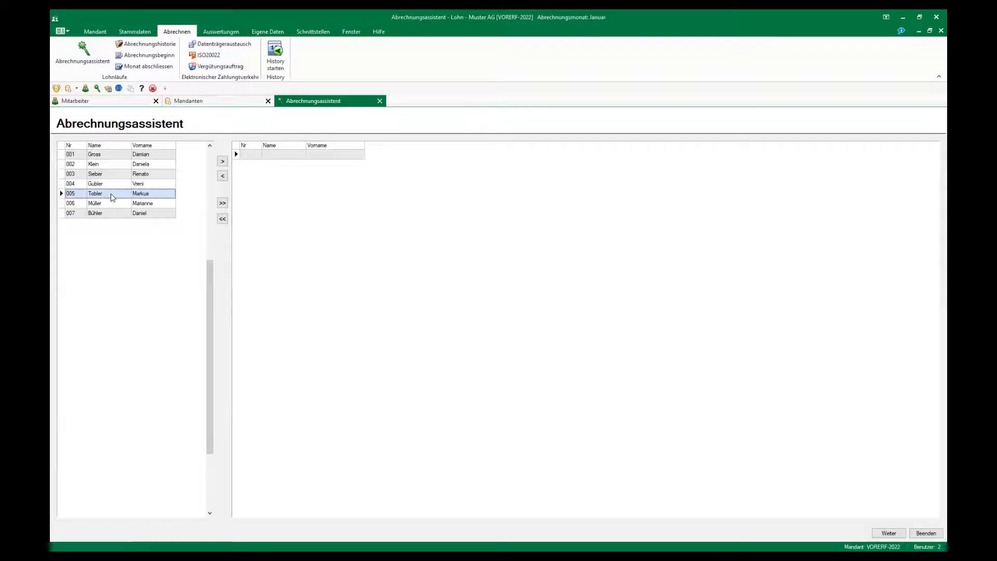
double_click(107, 195)
double_click(109, 196)
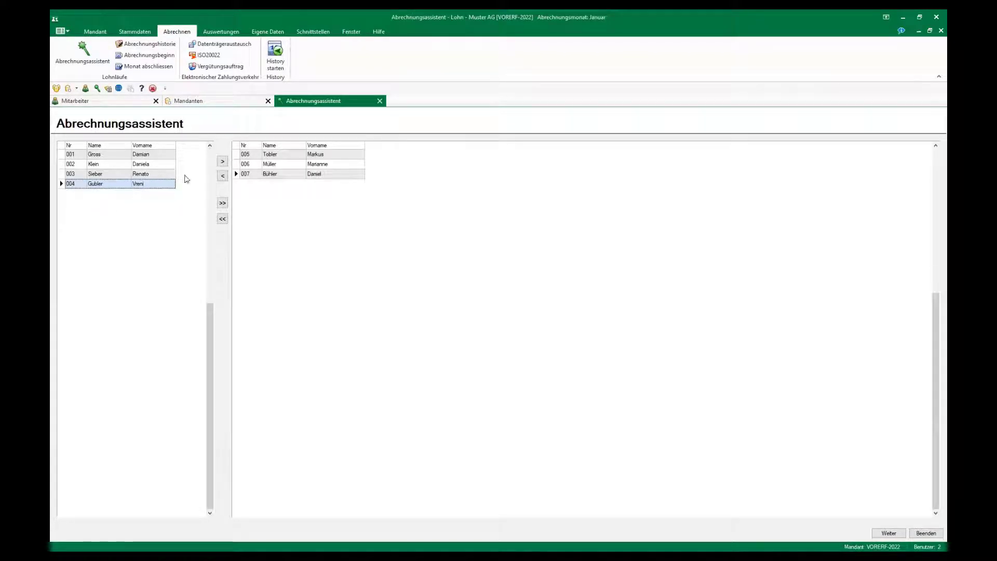
left_click(888, 532)
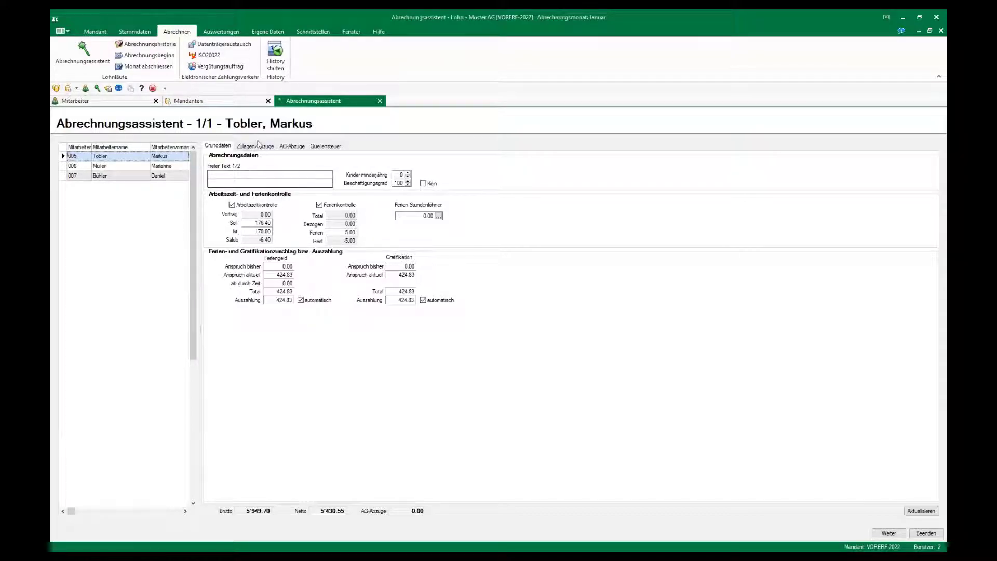
Step: Review employee 005's Zulagen/Abzüge and enter 30 in the first Stundenlohn line
left_click(258, 147)
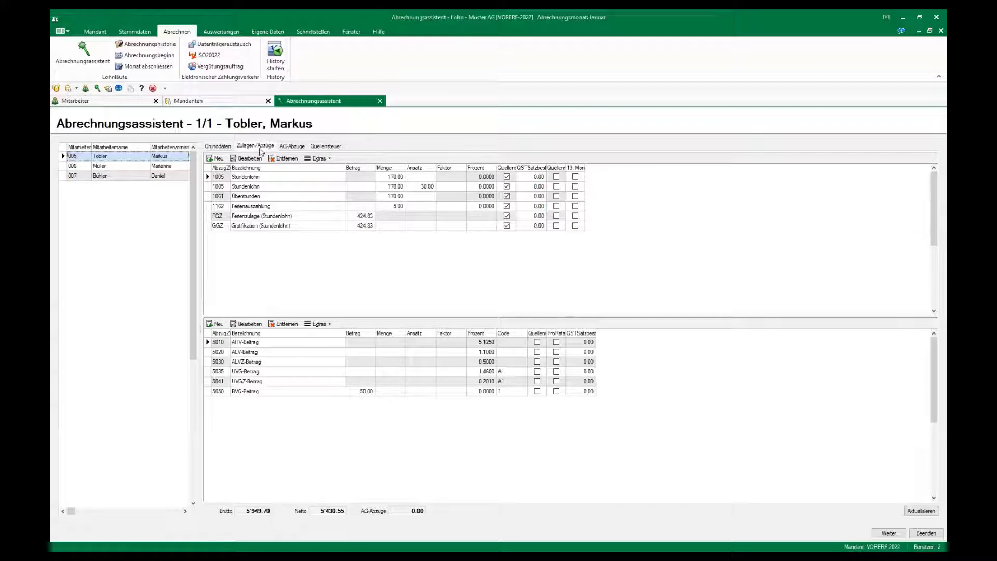
left_click(389, 176)
type("30")
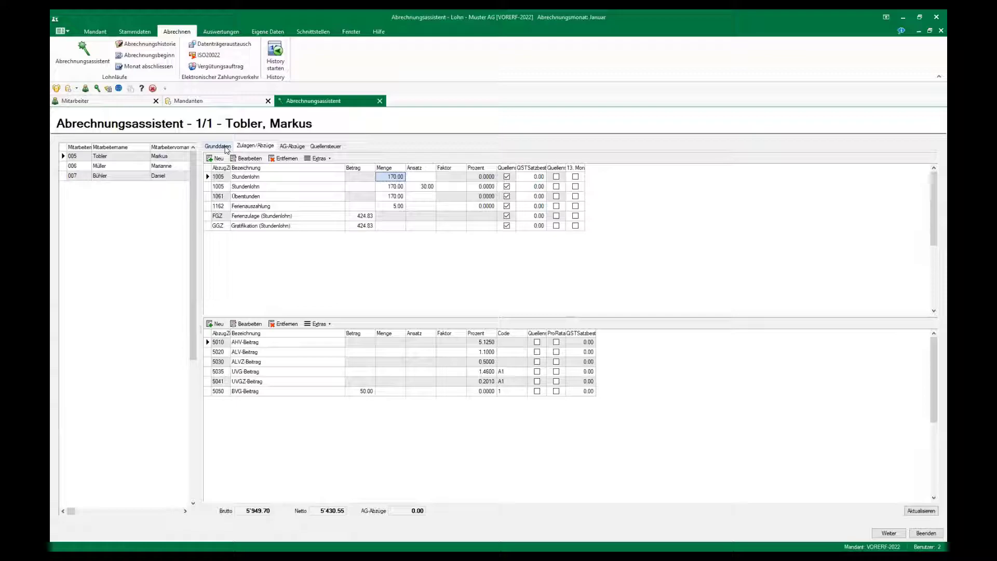
left_click(135, 31)
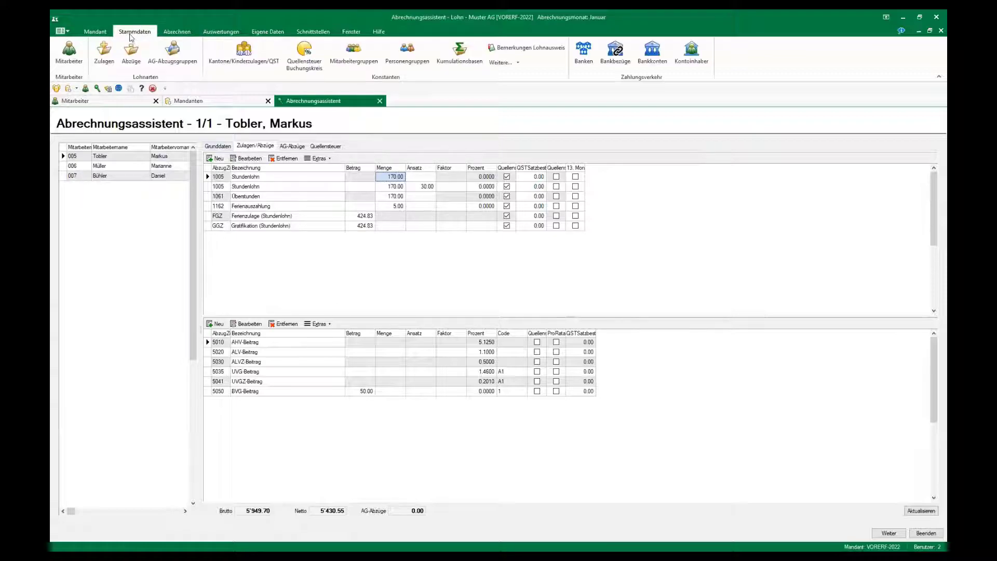
Step: Look up the 1005 Stundenlohn allowance definition in the allowance list
left_click(104, 57)
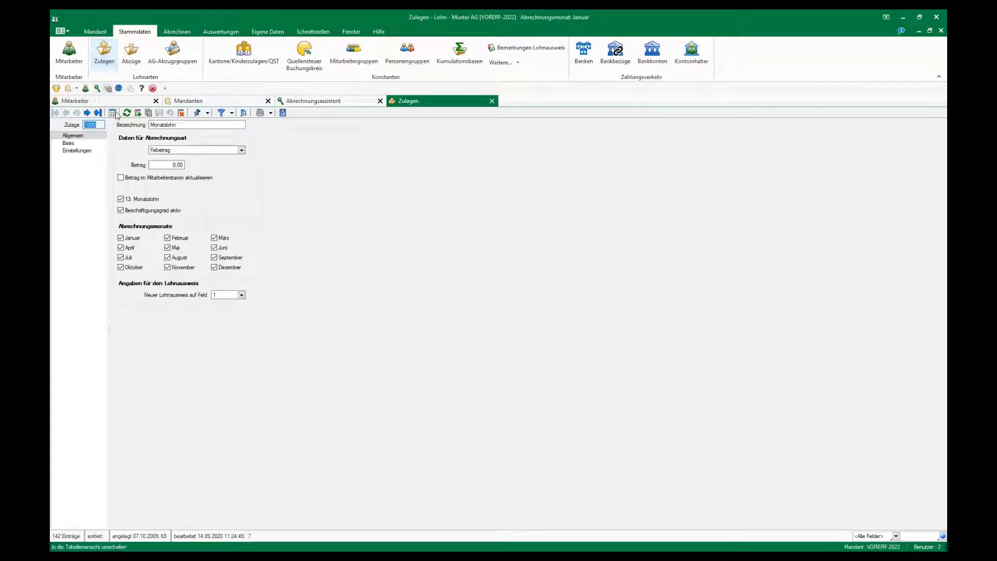
left_click(113, 113)
double_click(109, 221)
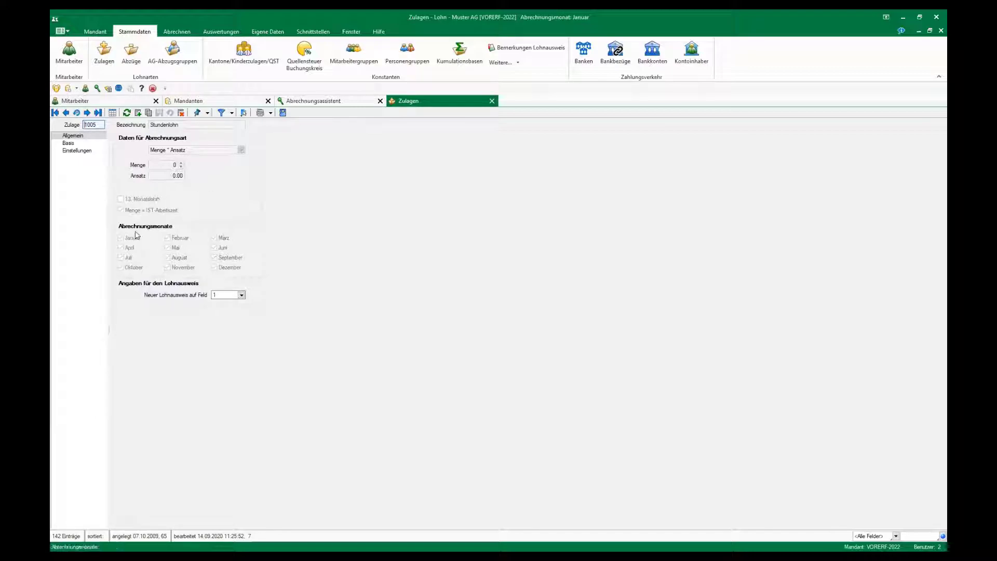
Step: Back in the payroll wizard, select employee 005's second Stundenlohn line, then go to the employee master record
left_click(311, 101)
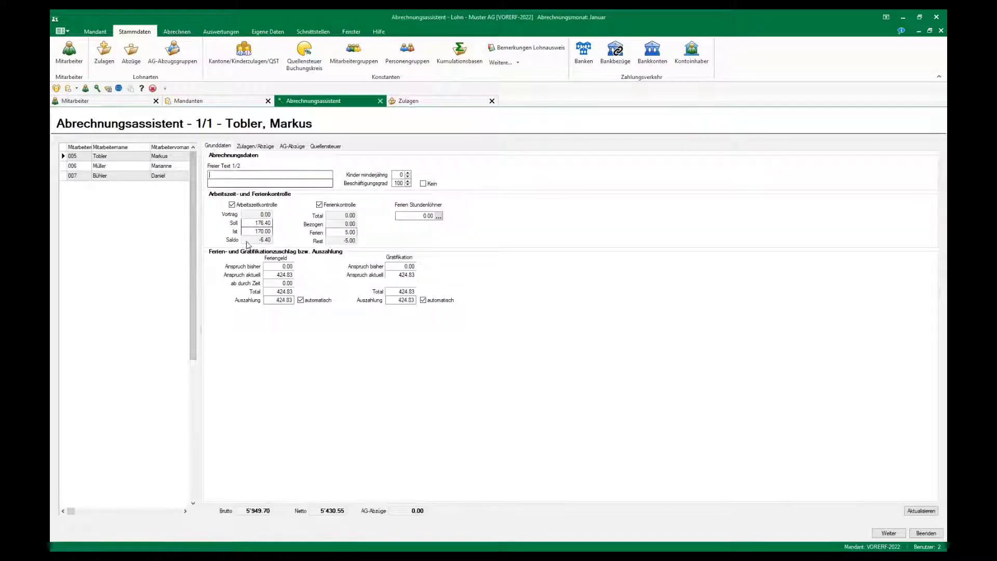
left_click(255, 147)
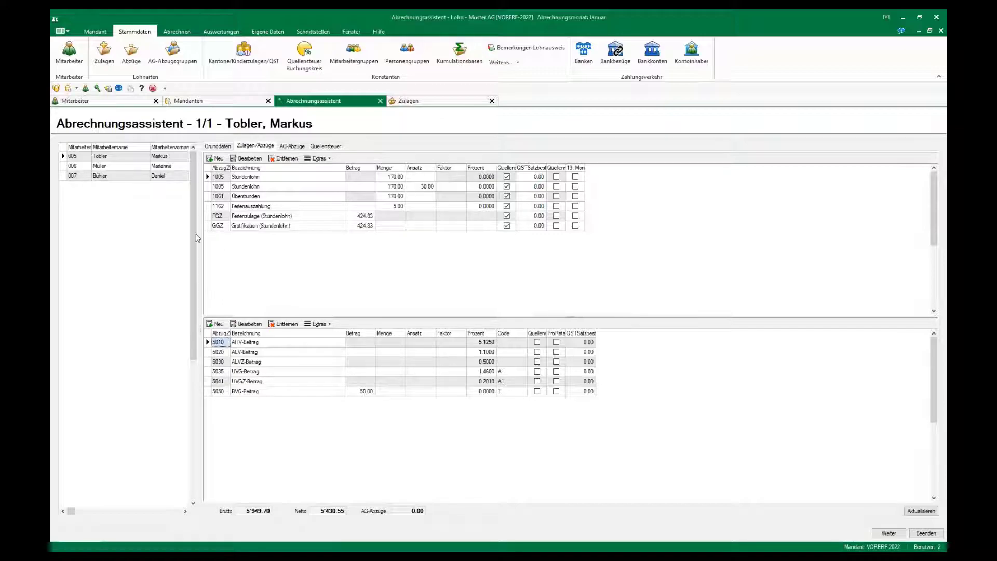
left_click(245, 178)
left_click(244, 189)
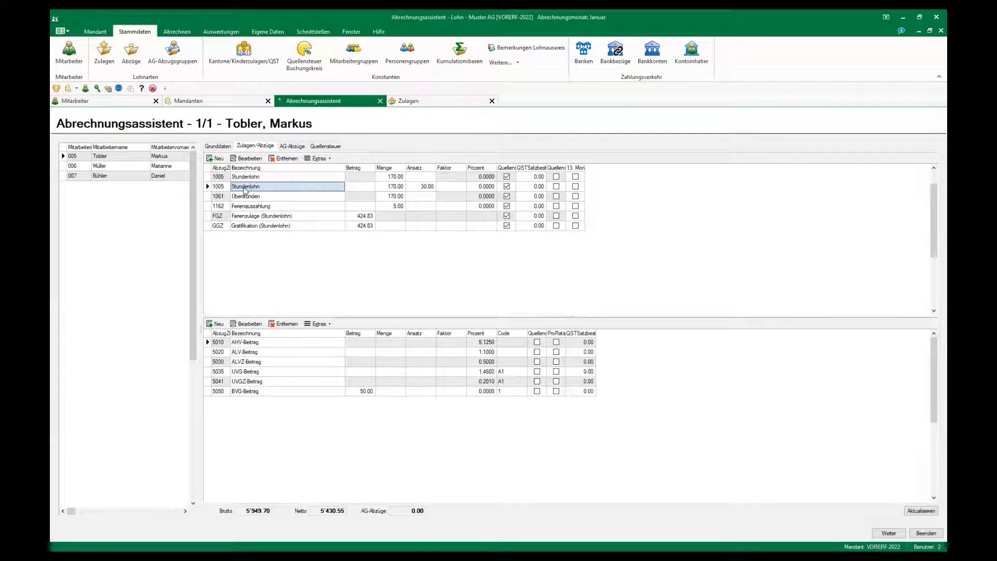
left_click(229, 187)
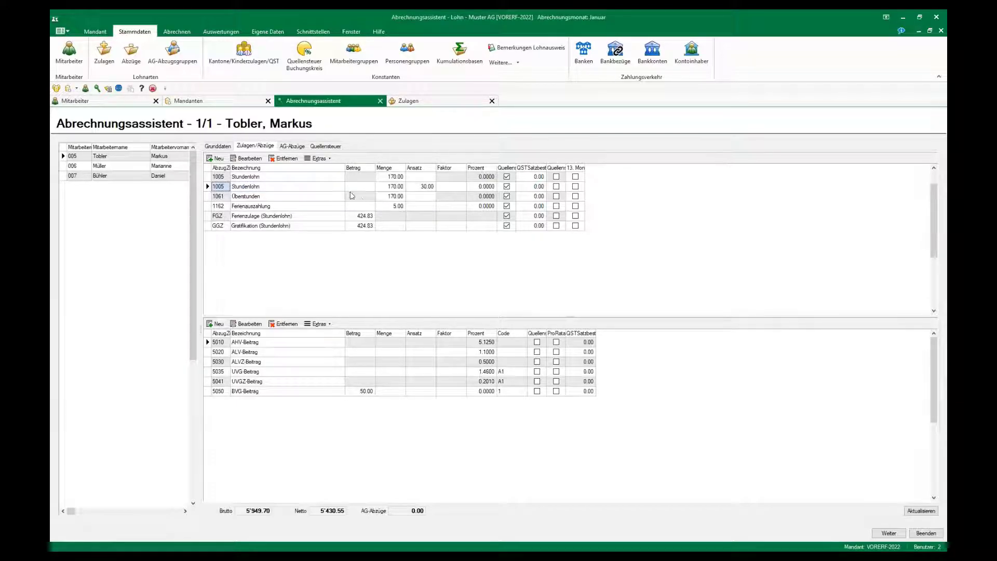
left_click(83, 101)
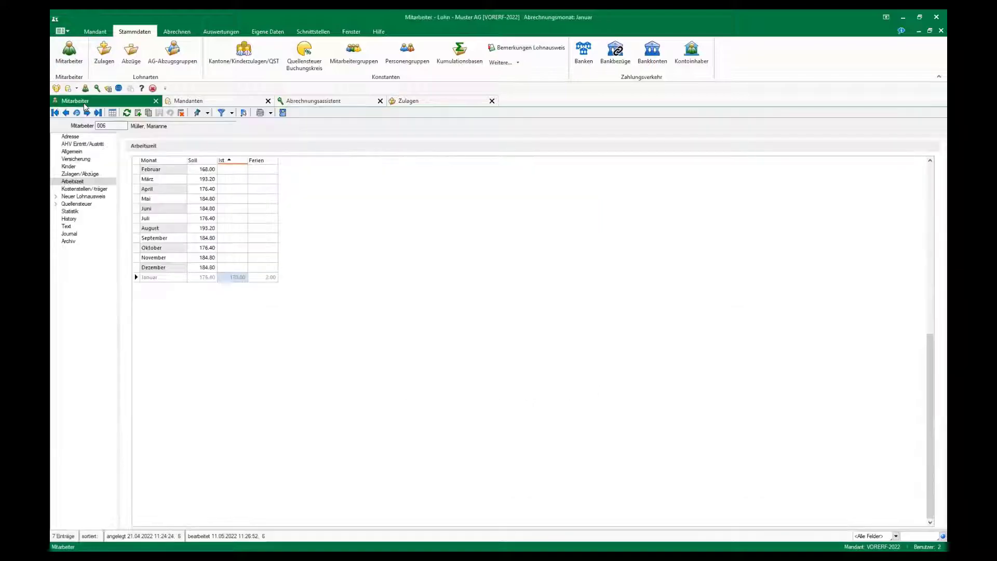
Step: Check the Stundenlohn line in employee 005's Zulagen/Abzüge, then return to the Abrechnungsassistent
left_click(112, 113)
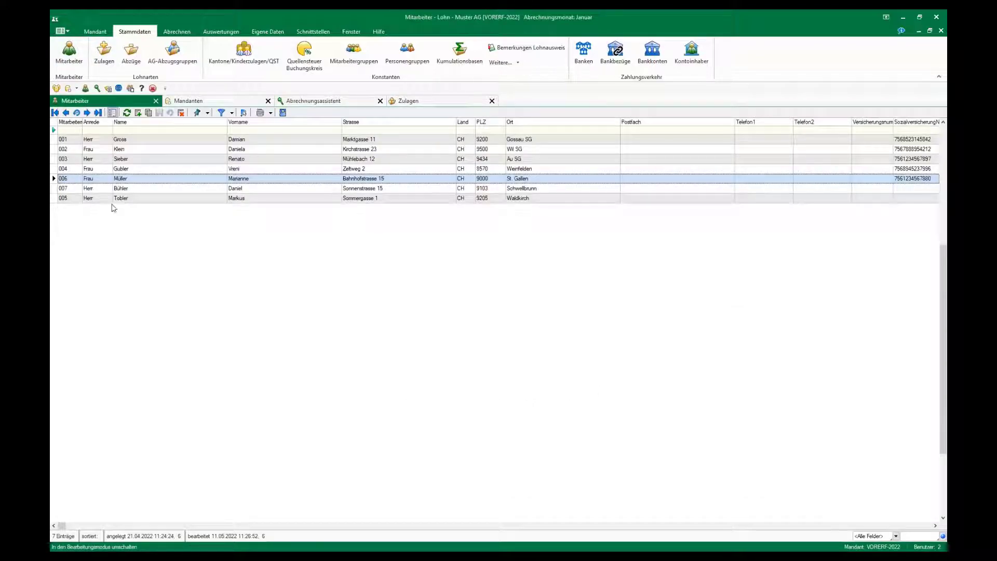
double_click(130, 199)
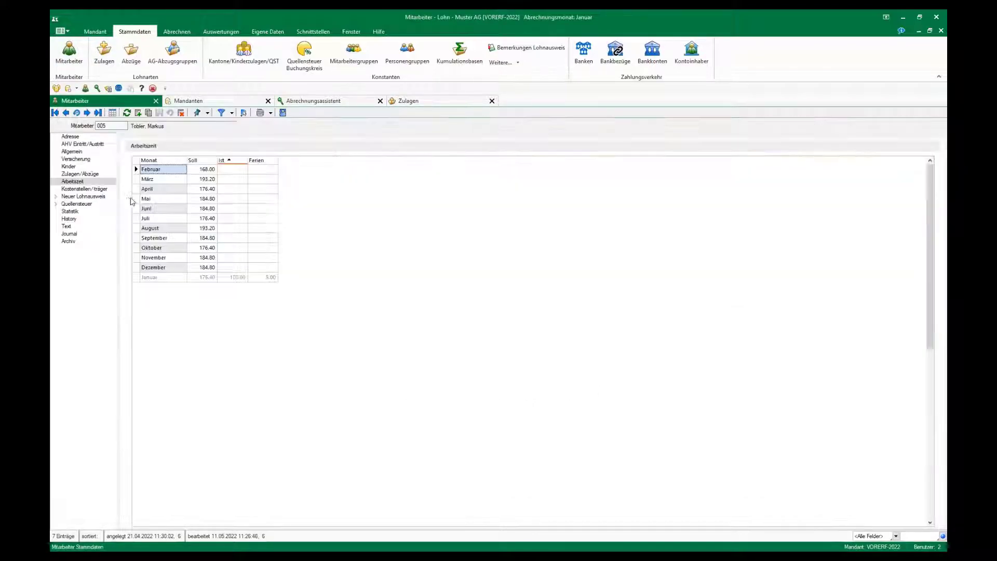
left_click(77, 174)
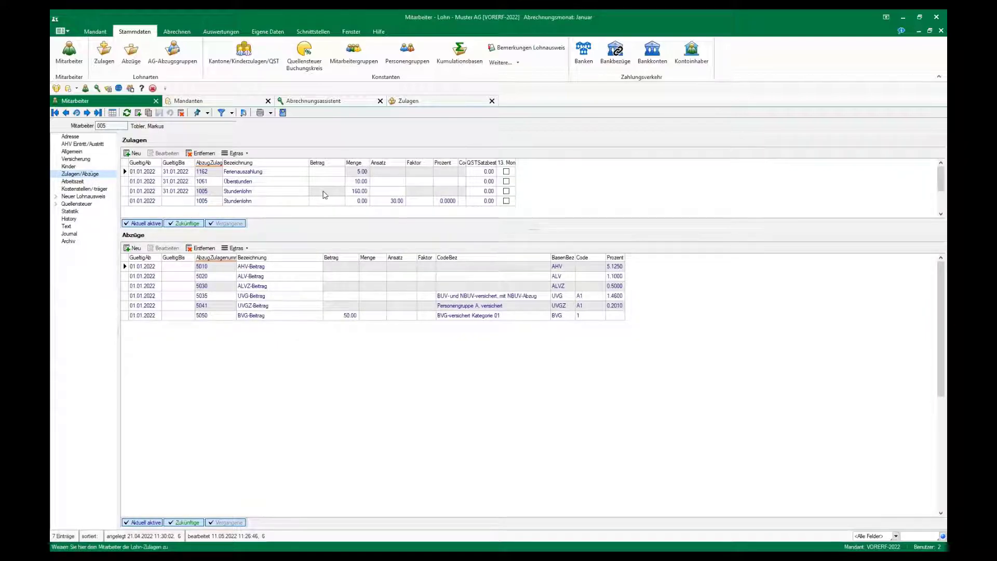
left_click(337, 202)
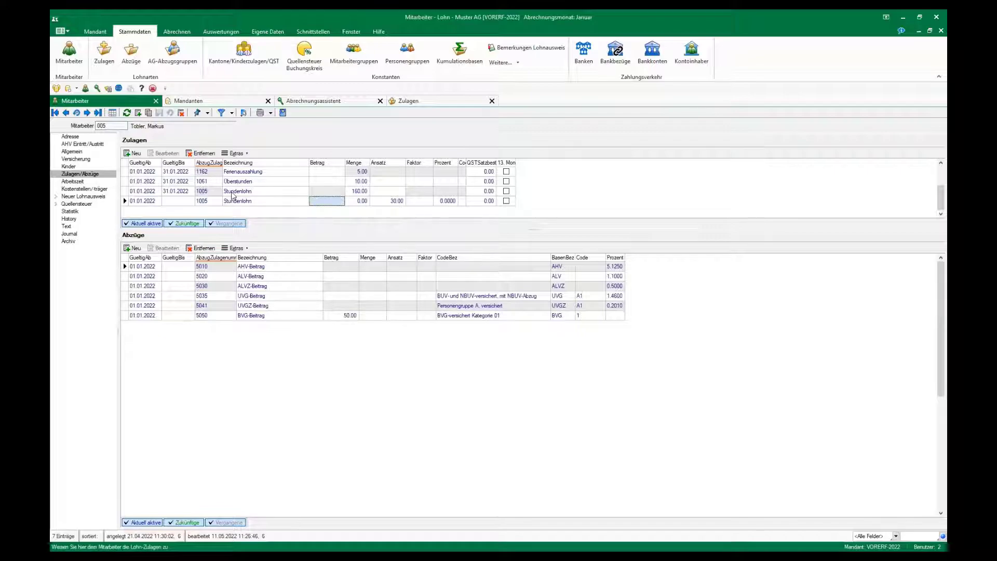
left_click(311, 101)
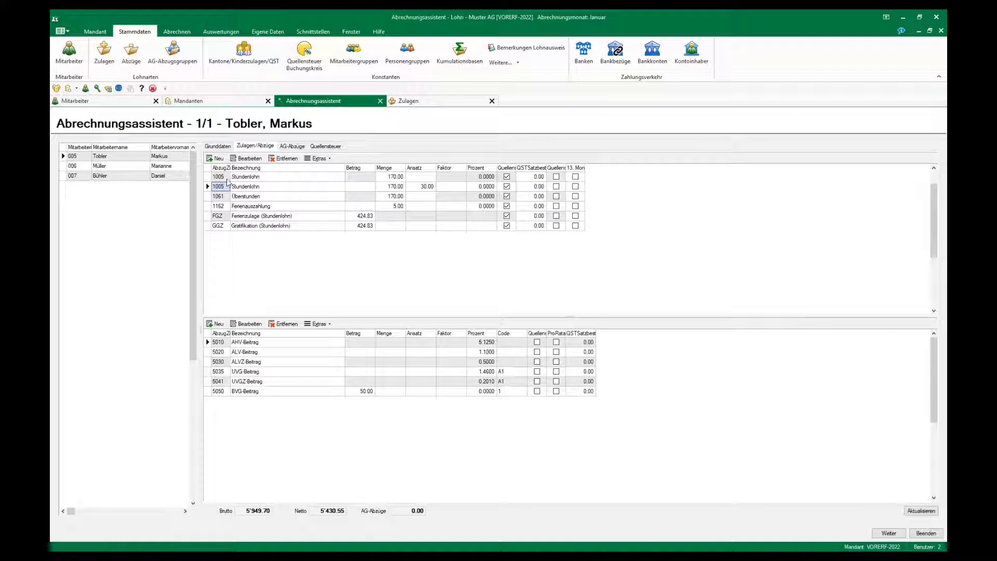
Step: Delete the duplicate rateless 1005 Stundenlohn line and select the Ferienauszahlung quantity of 5.00
key("Up")
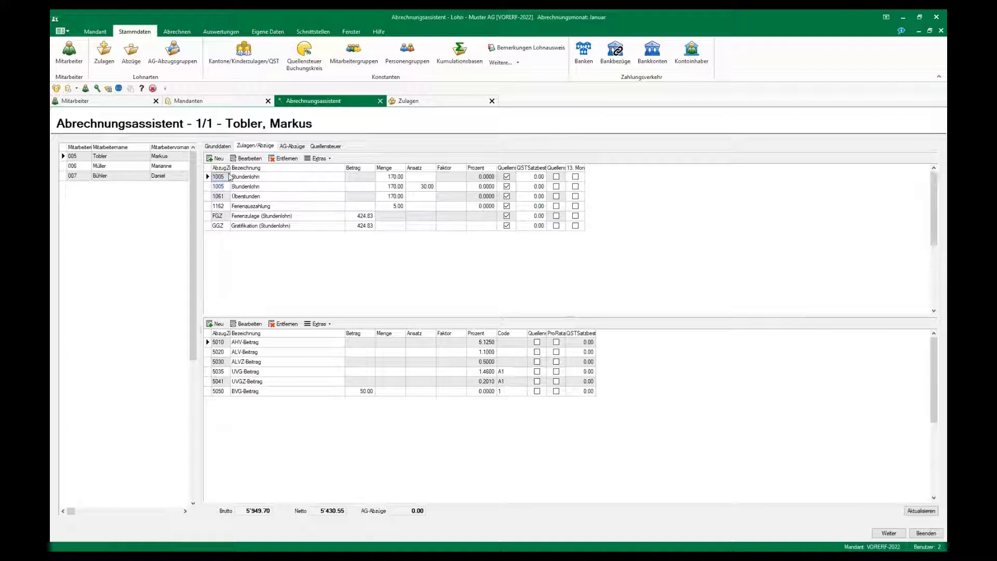
left_click(285, 158)
left_click(530, 311)
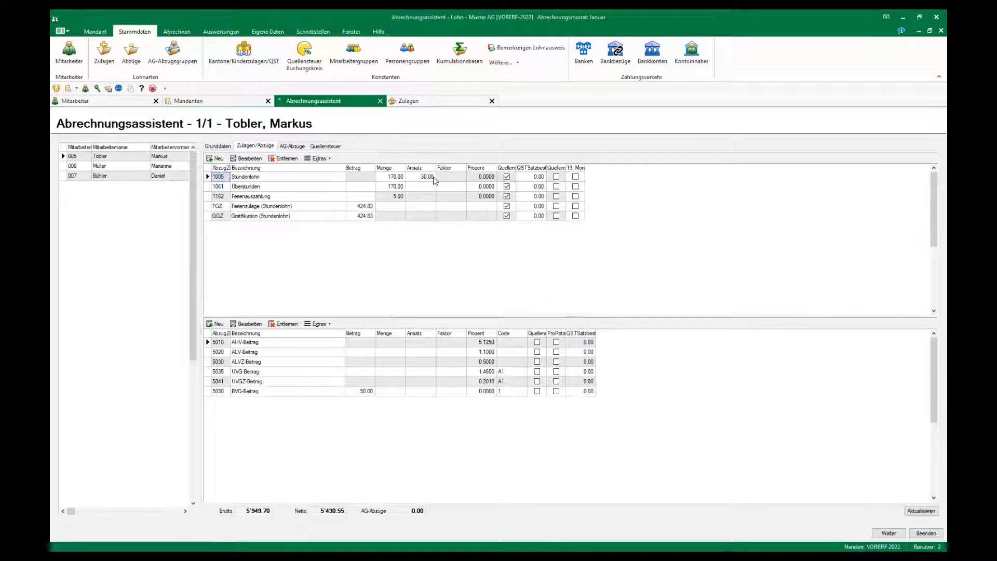
left_click(398, 197)
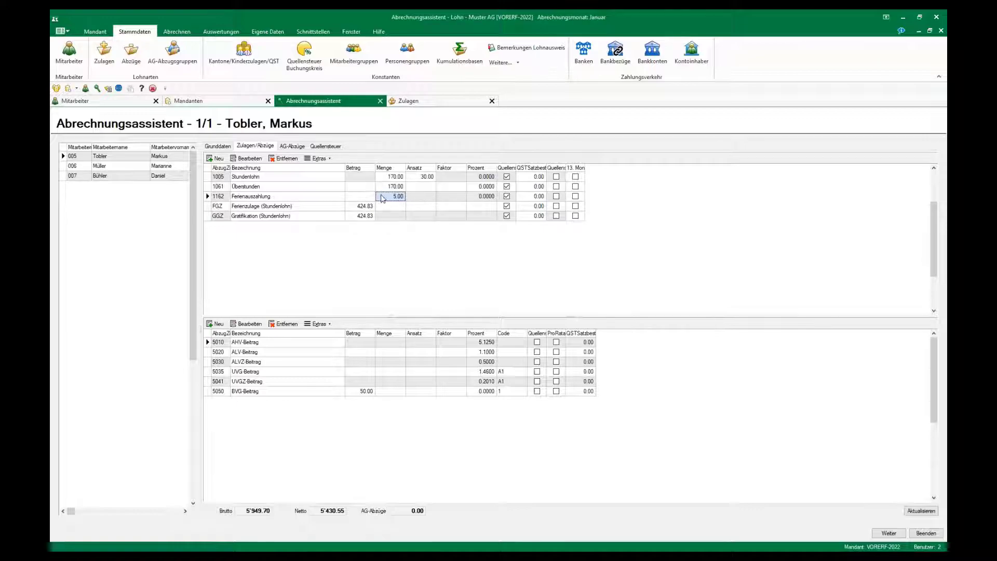
left_click(393, 198)
Step: Show employee 005's Zulagen/Abzüge once more, then minimise the Lohn window
left_click(130, 102)
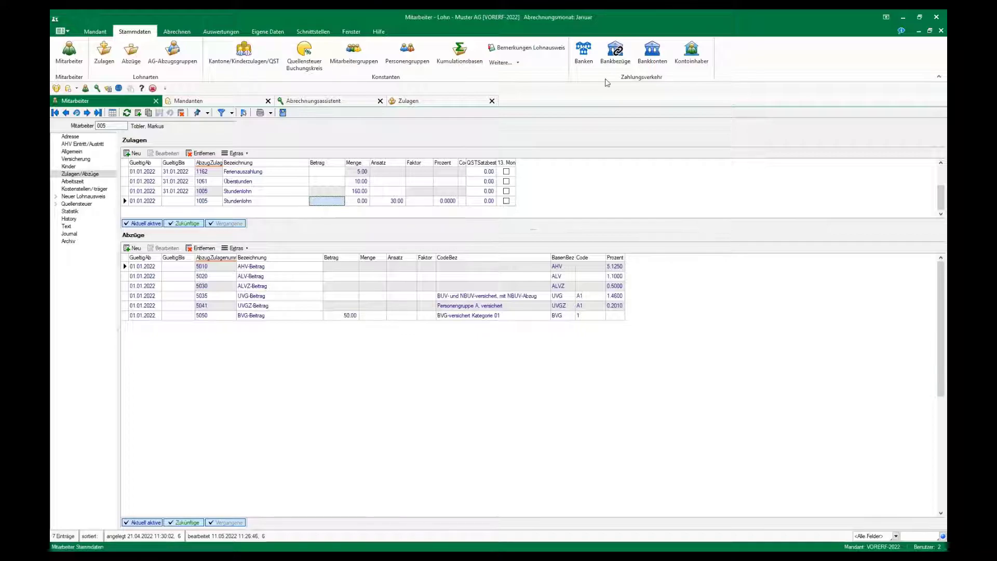
left_click(935, 18)
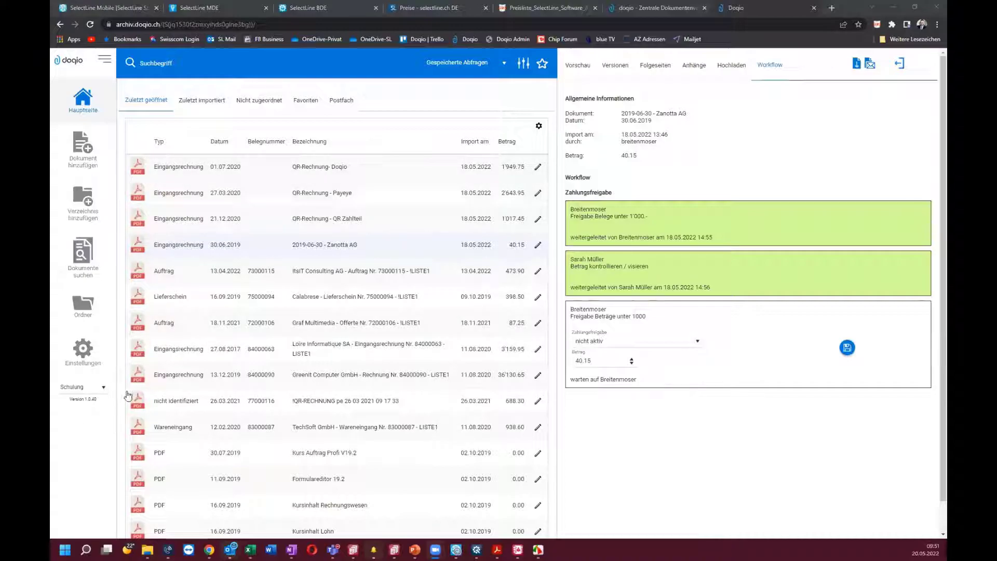
Step: Preview the pending QR-Rechnung Payeye invoice from the Postfach and view its approval workflow
left_click(346, 100)
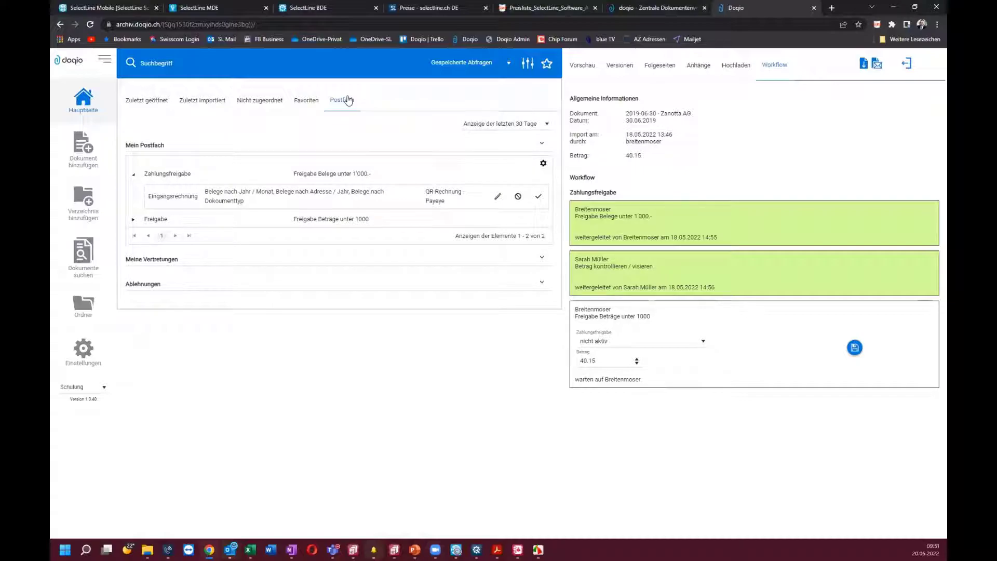
left_click(360, 189)
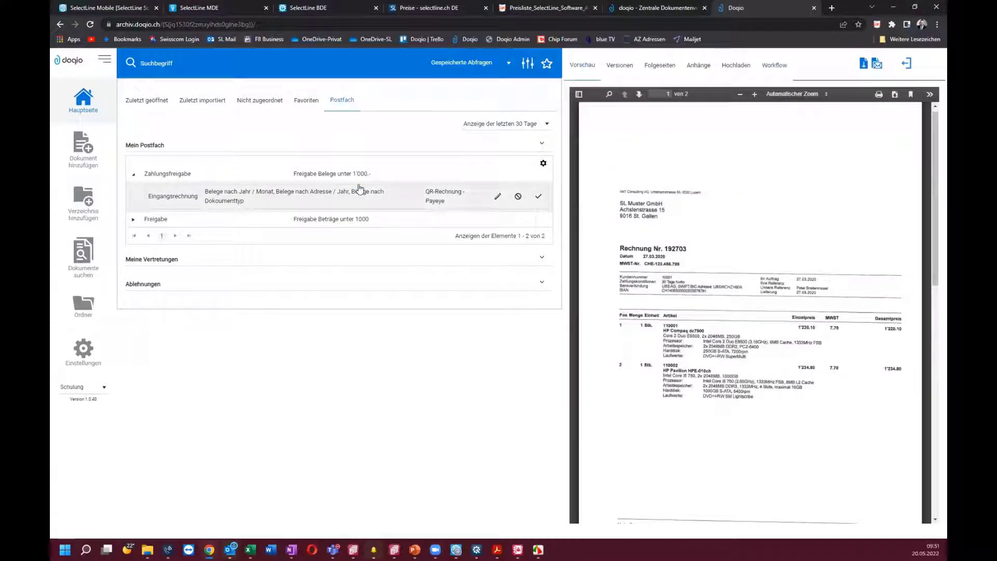
scroll(721, 265, "down", 10)
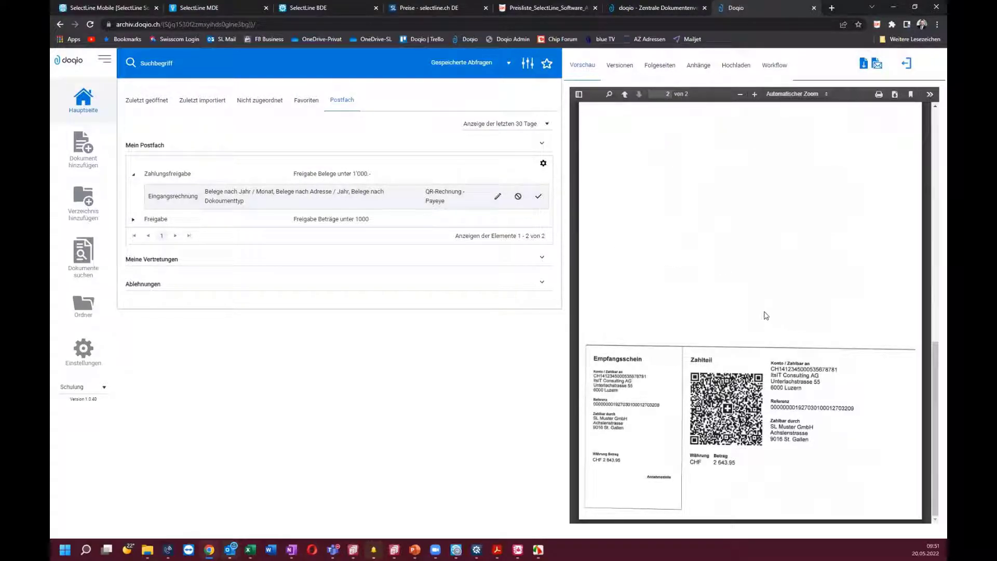
scroll(759, 301, "up", 5)
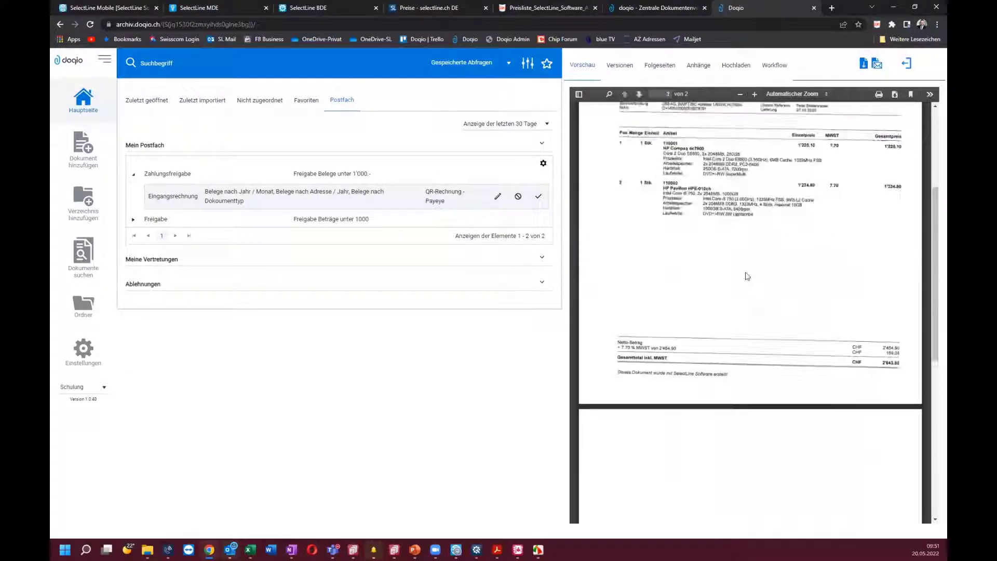
left_click(775, 66)
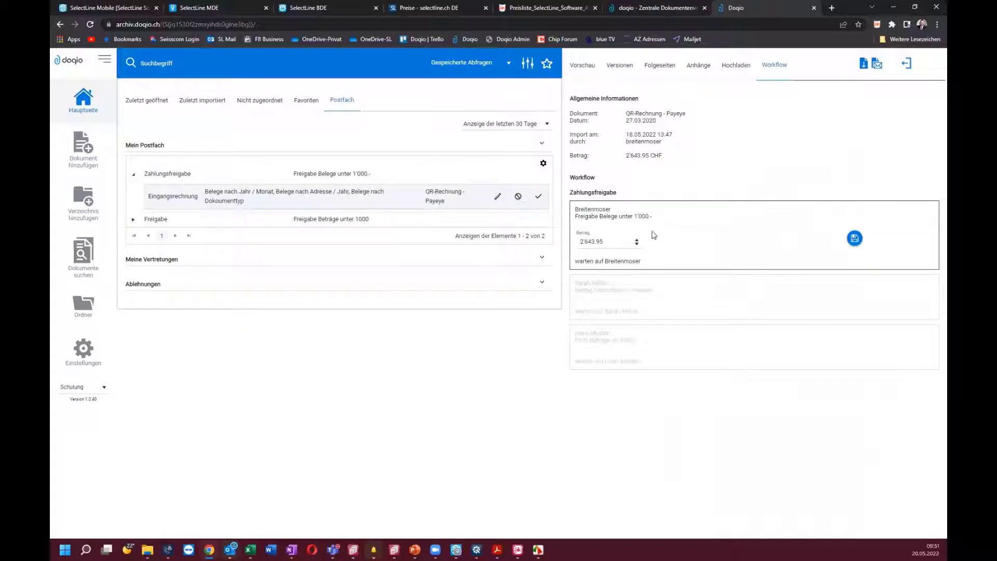
Step: Open doqio's Einstellungen page
key("ctrl+a")
left_click(618, 243)
left_click(84, 354)
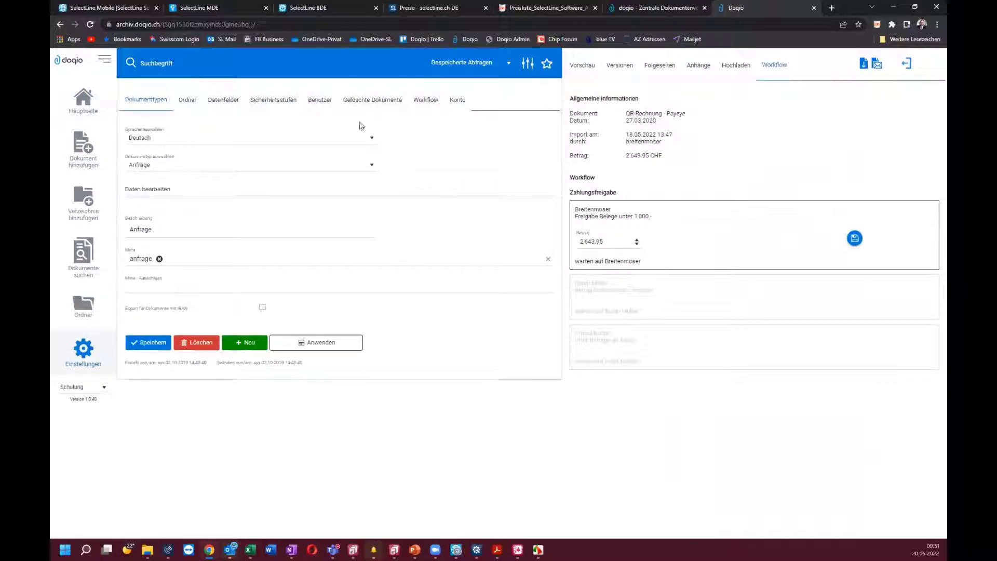
Step: Inspect the Zahlungsfreigabe rule's triggers and the Administration, Projektleiter and Freigabe approval rules, including the Betrag field
left_click(425, 100)
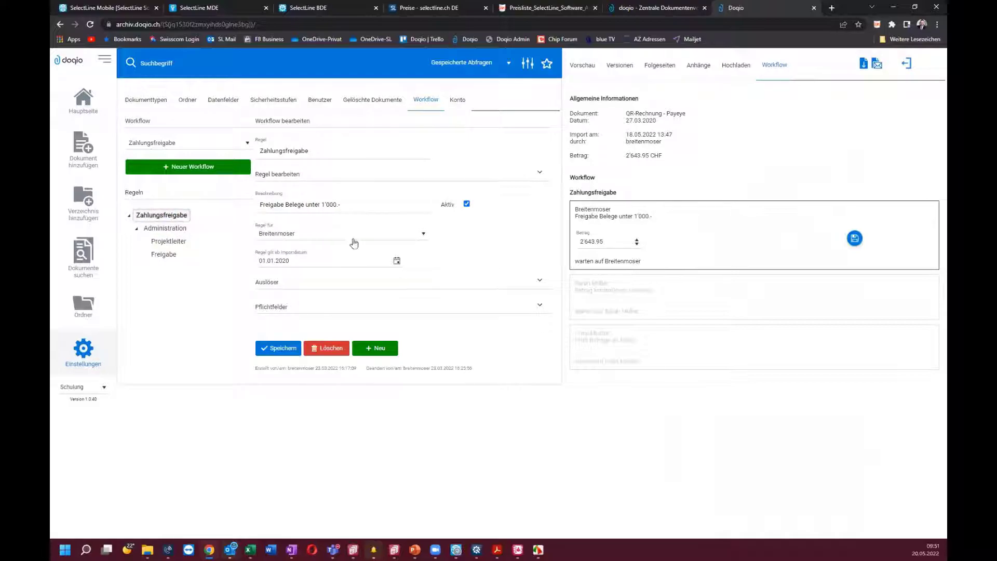
left_click(540, 281)
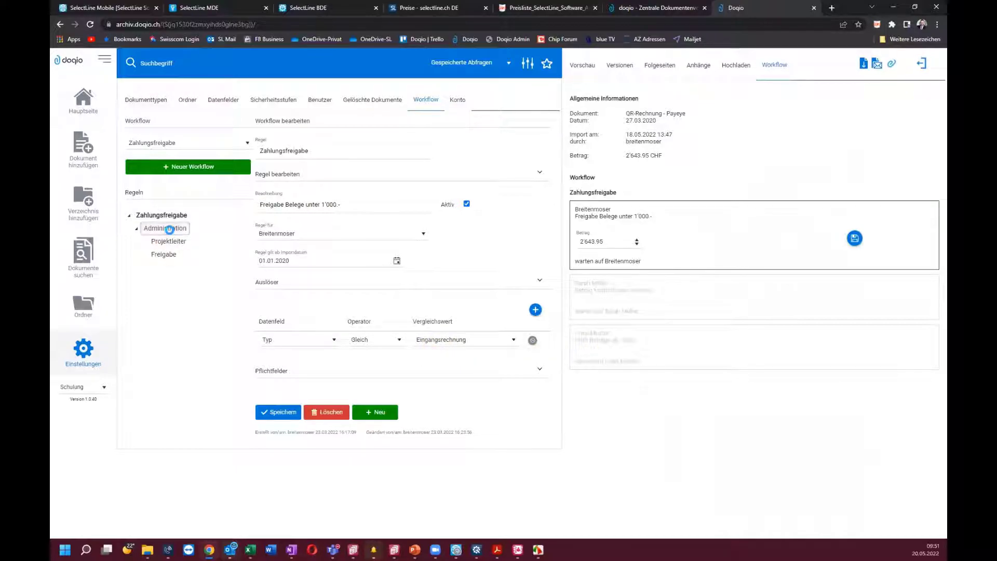
left_click(171, 231)
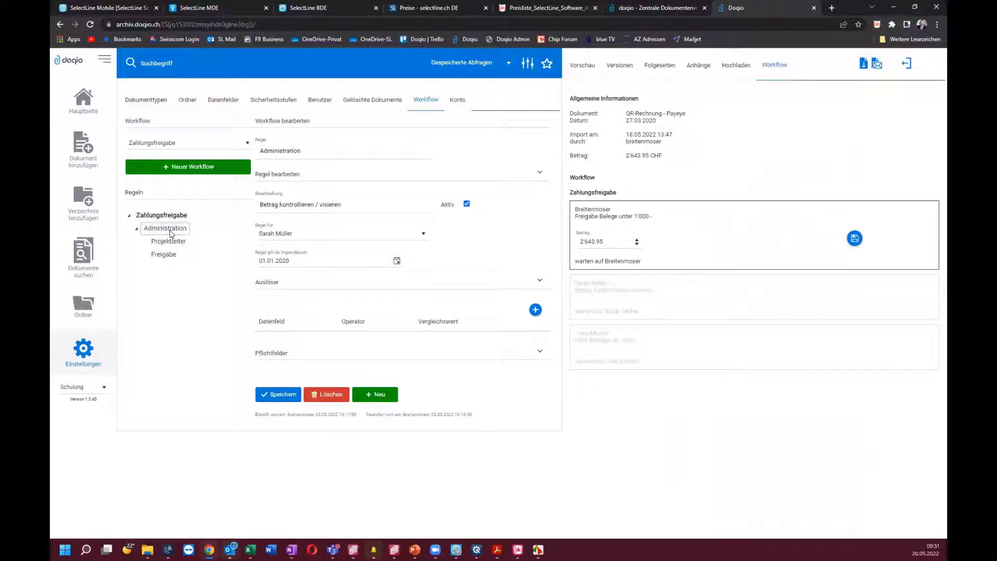
left_click(541, 356)
left_click(442, 391)
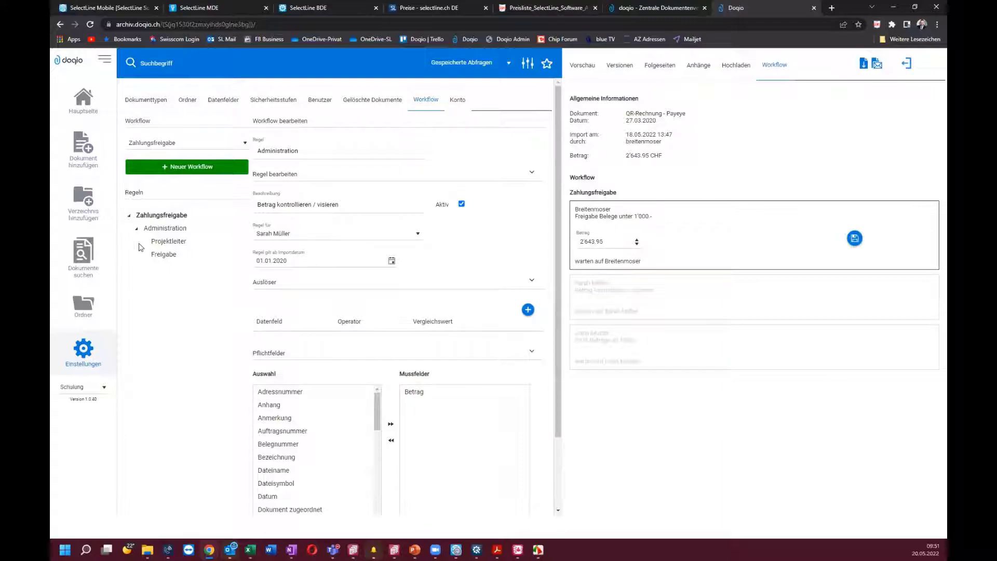
left_click(172, 242)
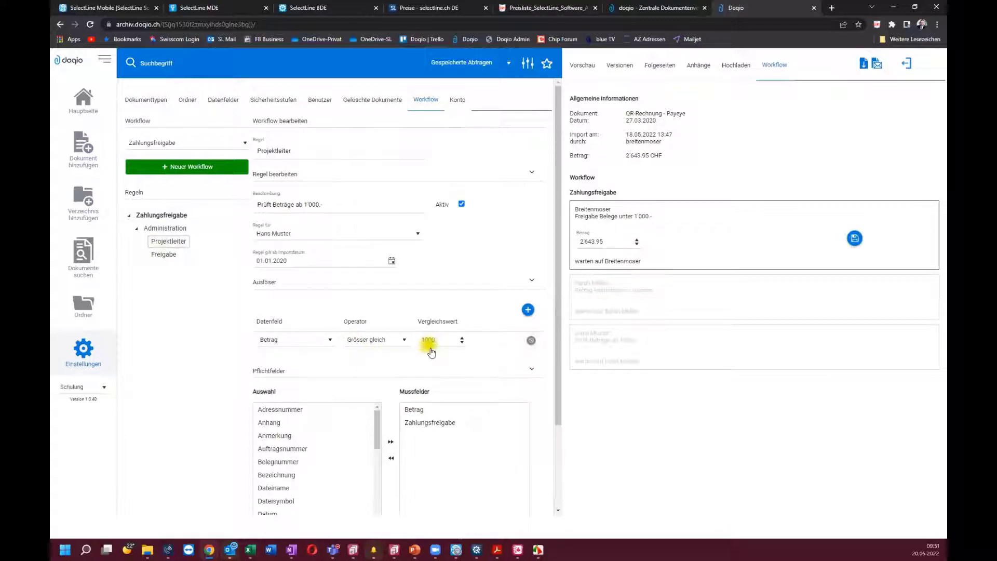
left_click(164, 254)
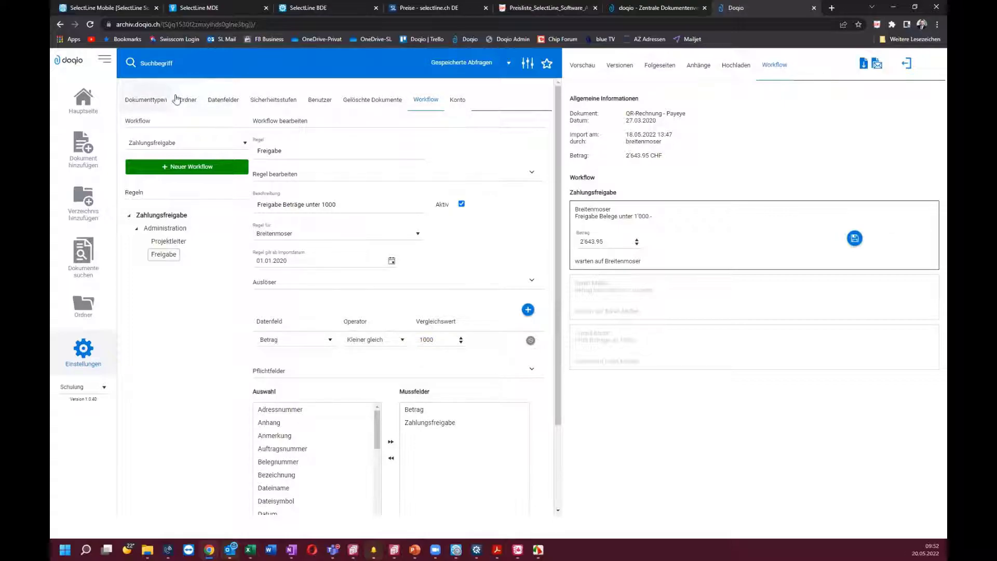
left_click(154, 103)
Step: Reload doqio with F5 and view the Doqio QR invoice's workflow under Zuletzt importiert
left_click(187, 99)
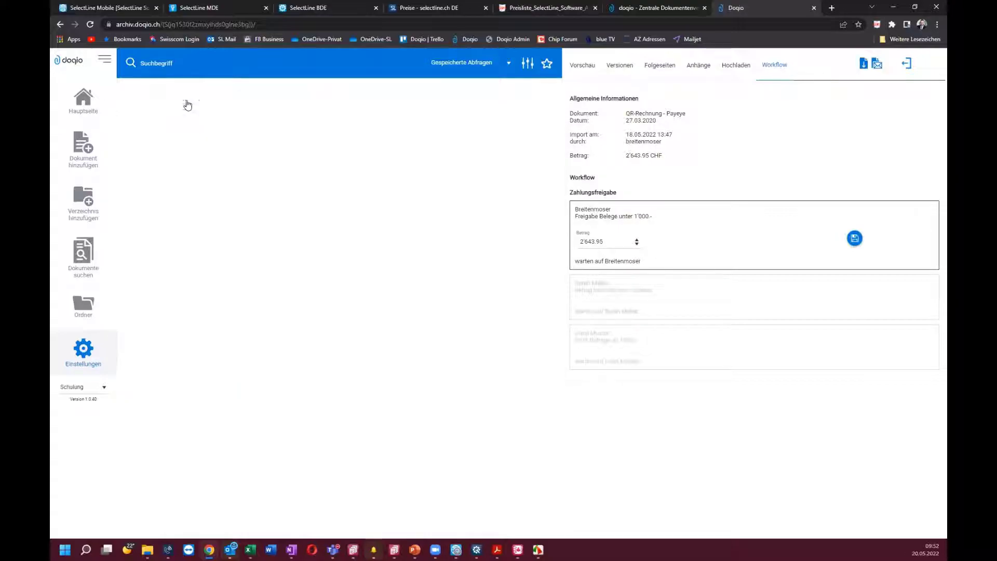
key("F5")
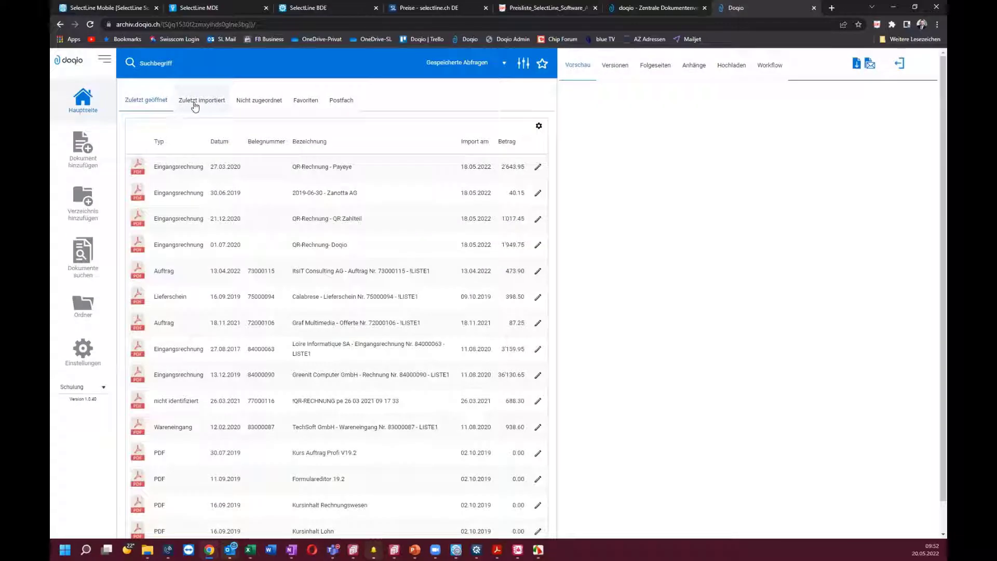
left_click(198, 101)
left_click(231, 173)
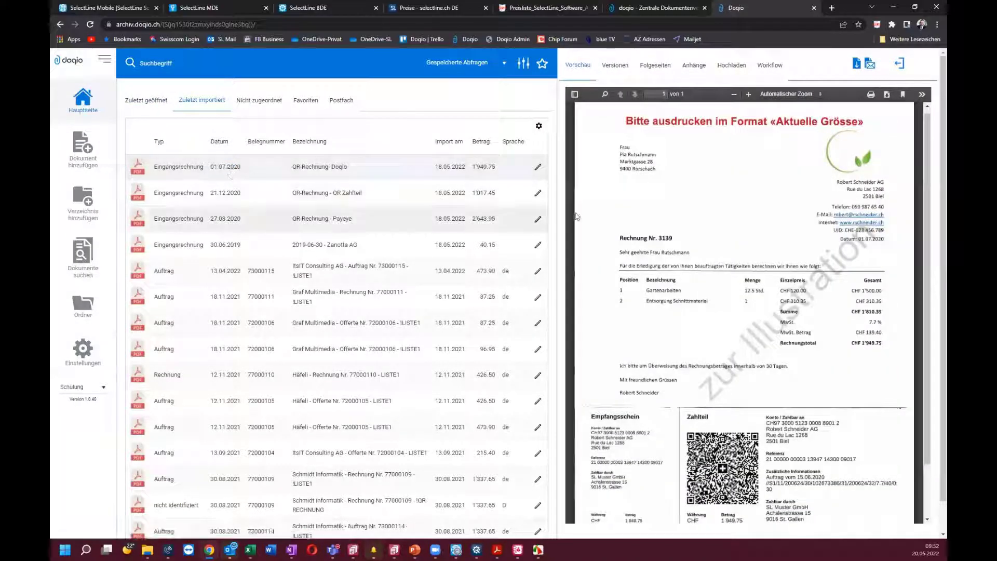
left_click(759, 63)
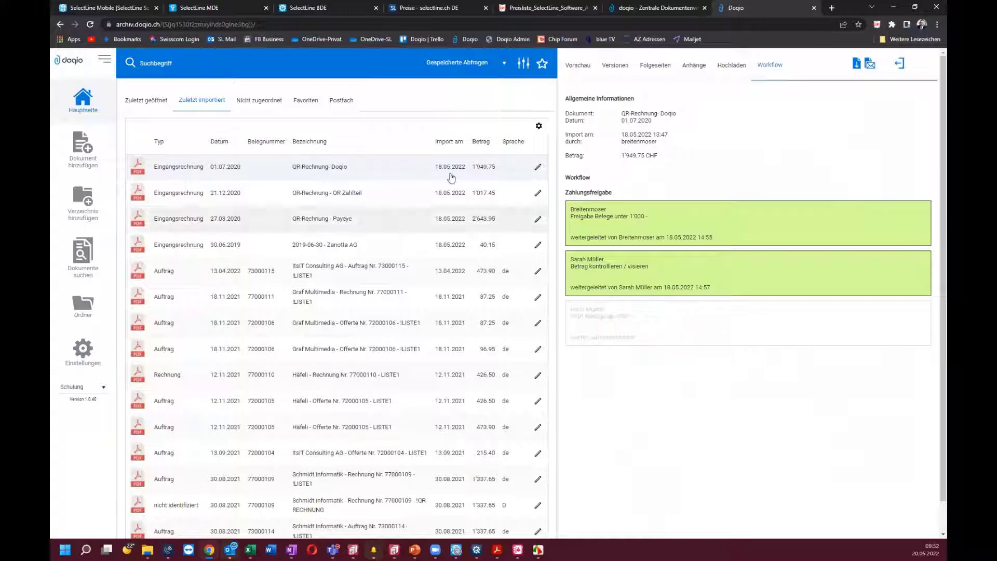
Step: Check the approval workflows of the QR Zahlteil and Payeye invoices
left_click(456, 201)
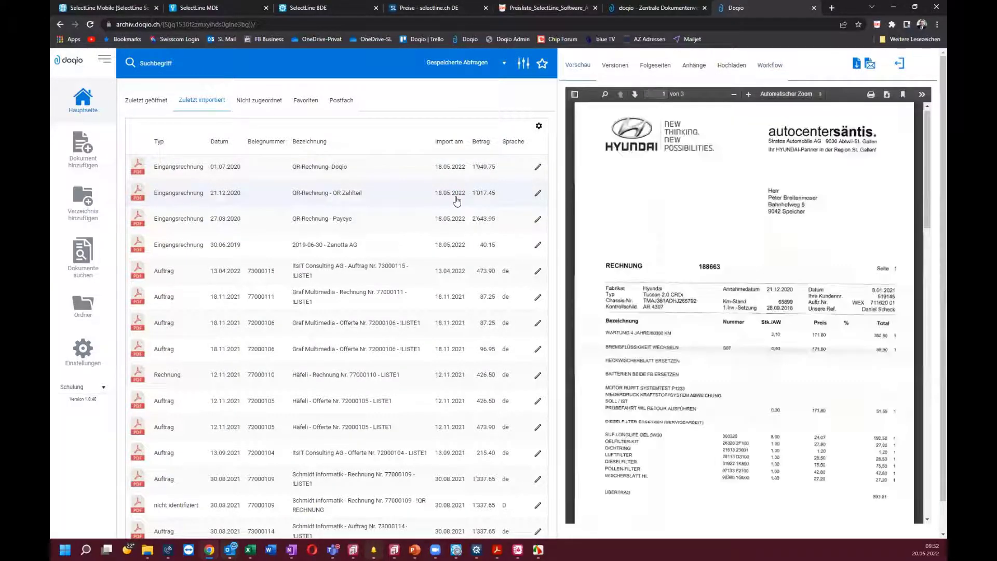
left_click(767, 73)
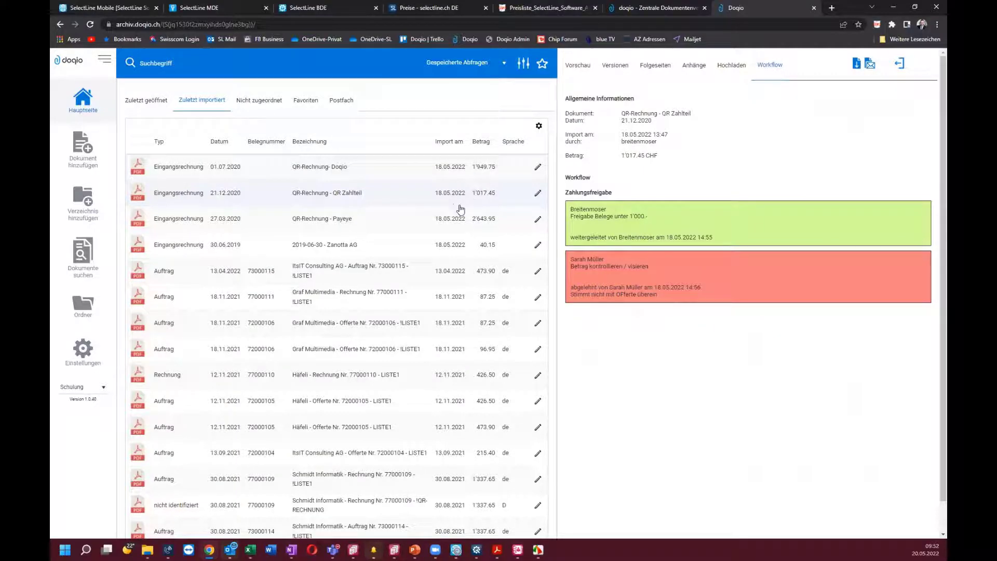
left_click(385, 229)
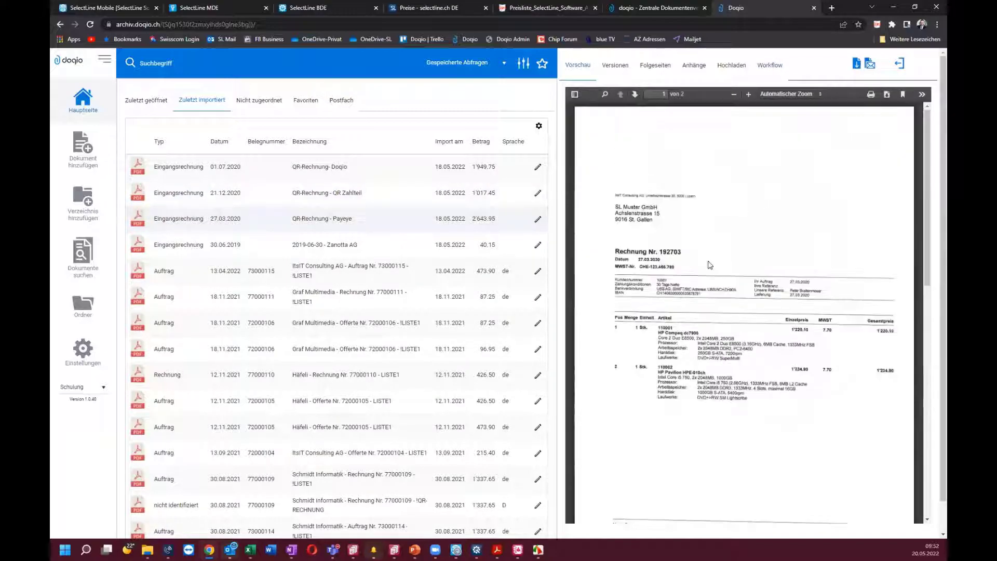
left_click(771, 65)
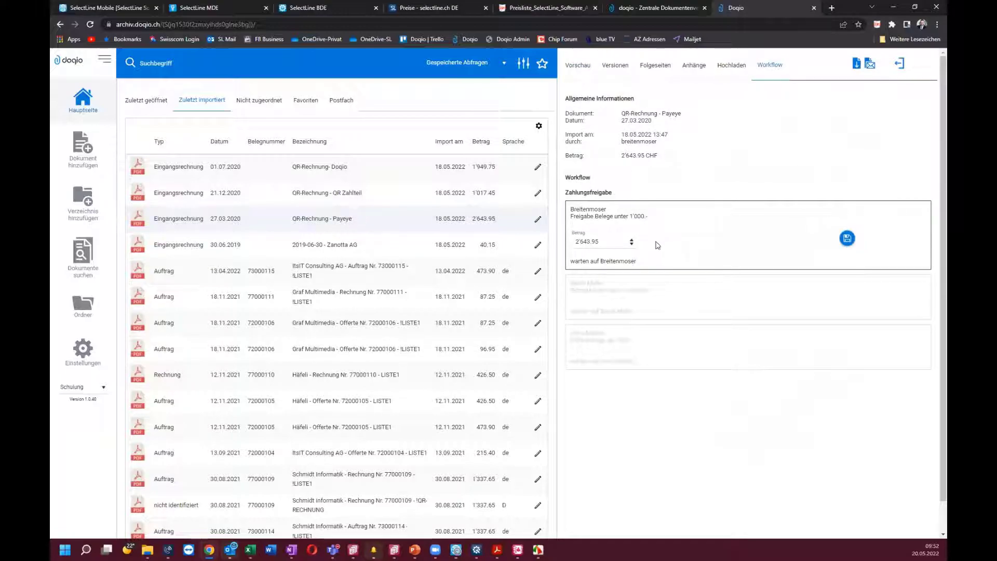
Step: Inspect the Zanotta AG invoice's workflow, highlighting the under 1'000 limit and the check-and-sign step
left_click(415, 251)
left_click(769, 67)
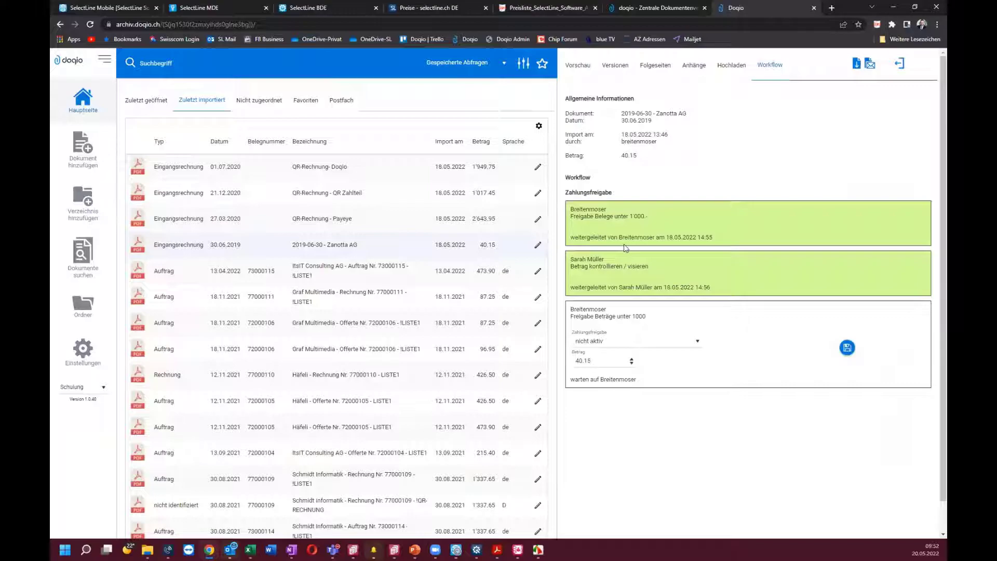
left_click_drag(623, 217, 661, 223)
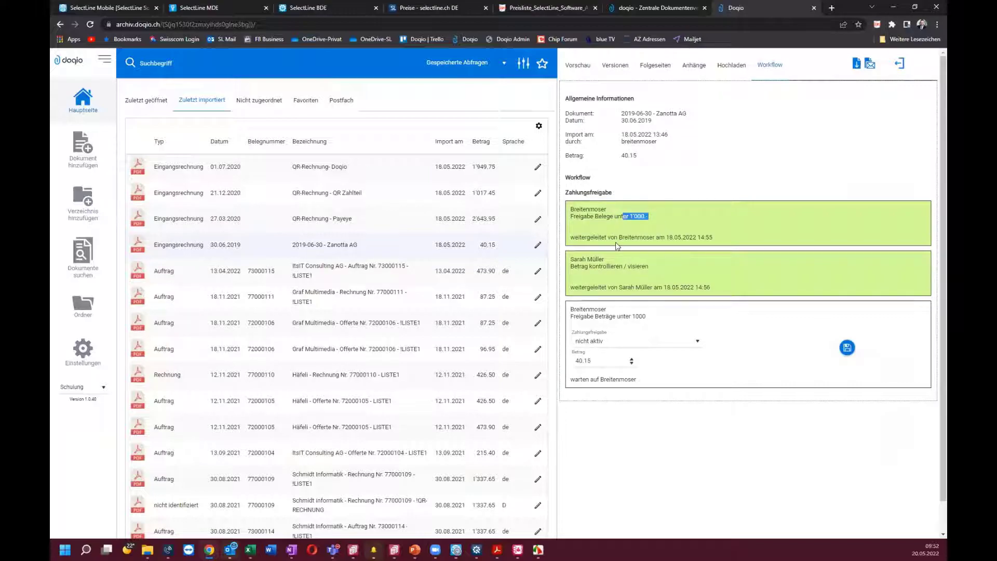
left_click_drag(601, 266, 661, 274)
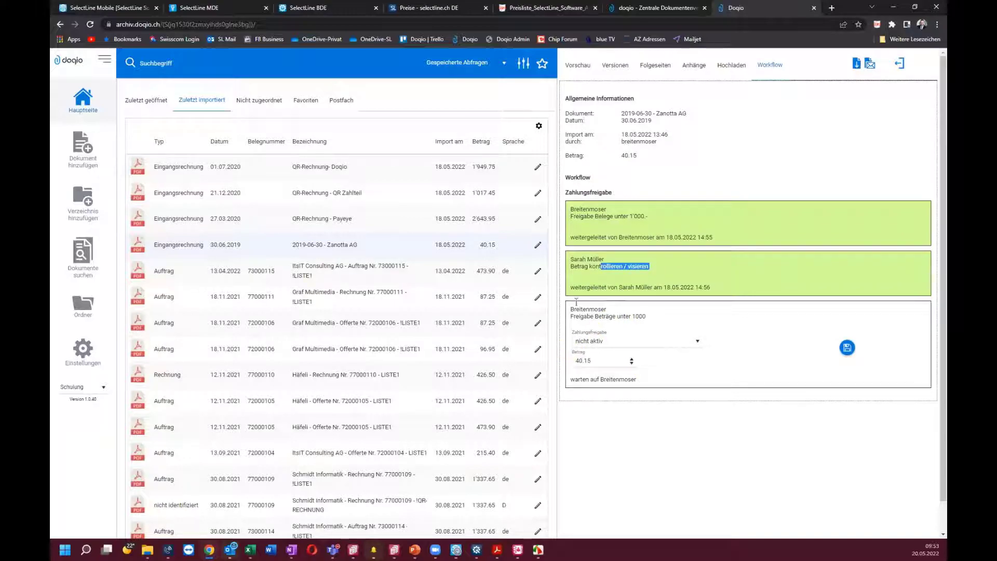
left_click(342, 100)
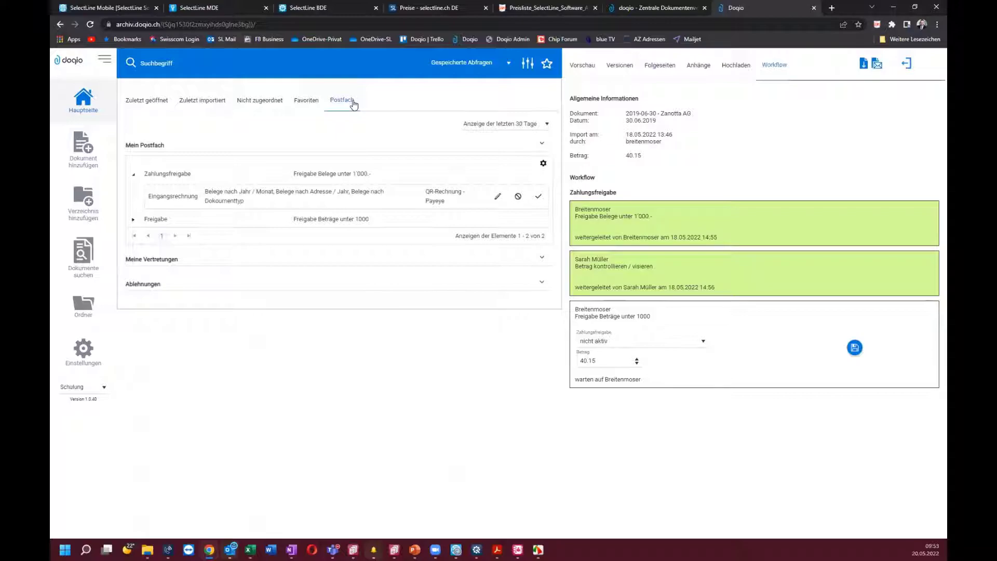
Step: Expand Ablehnungen to view the rejected QR Zahlteil invoice, then expand Meine Vertretungen
left_click(161, 290)
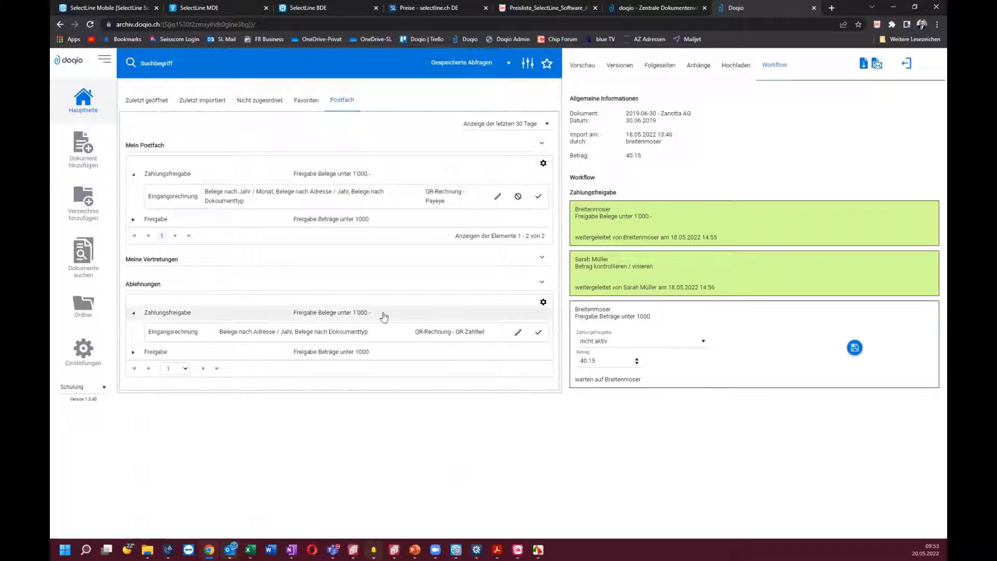
left_click(298, 337)
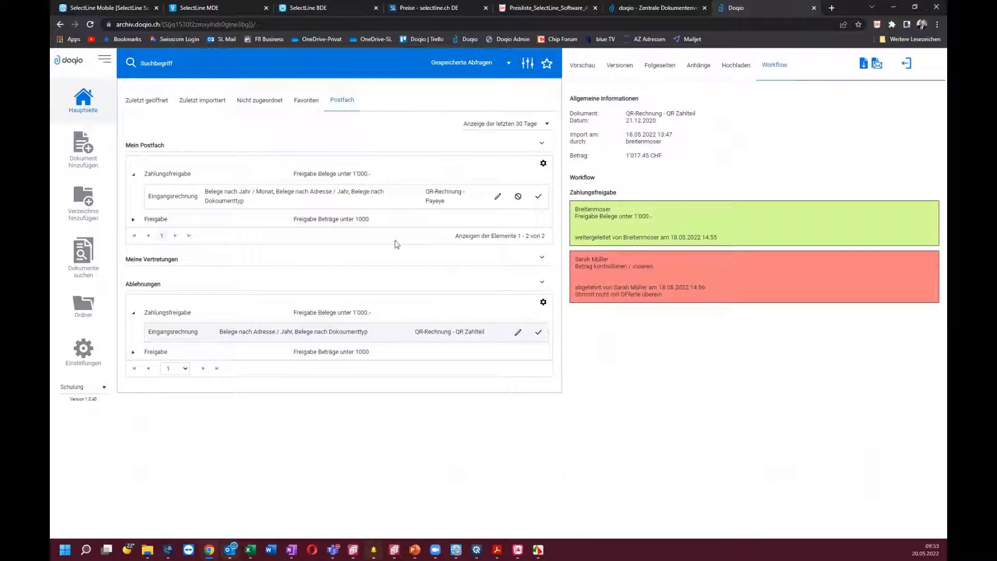
left_click(535, 259)
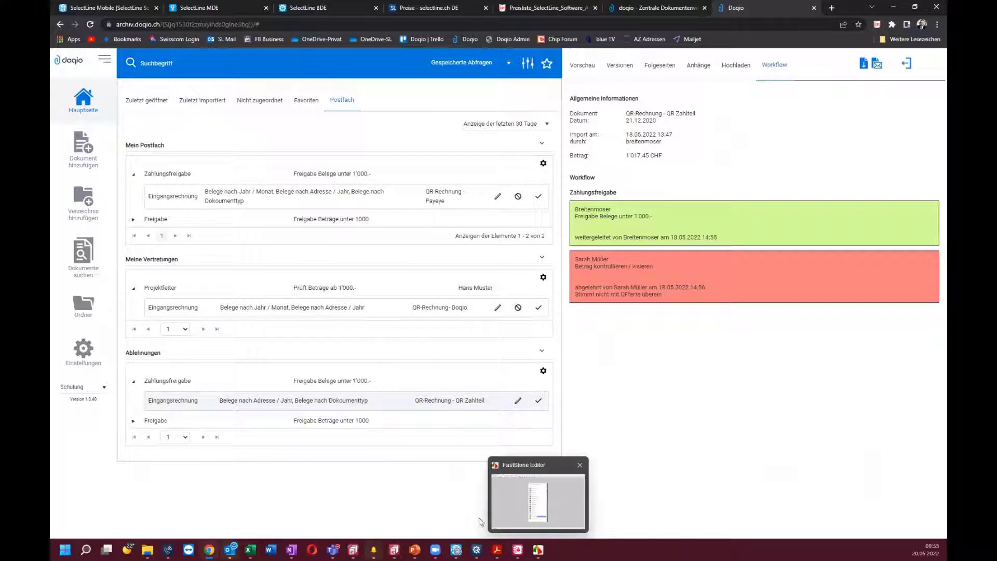
left_click(393, 549)
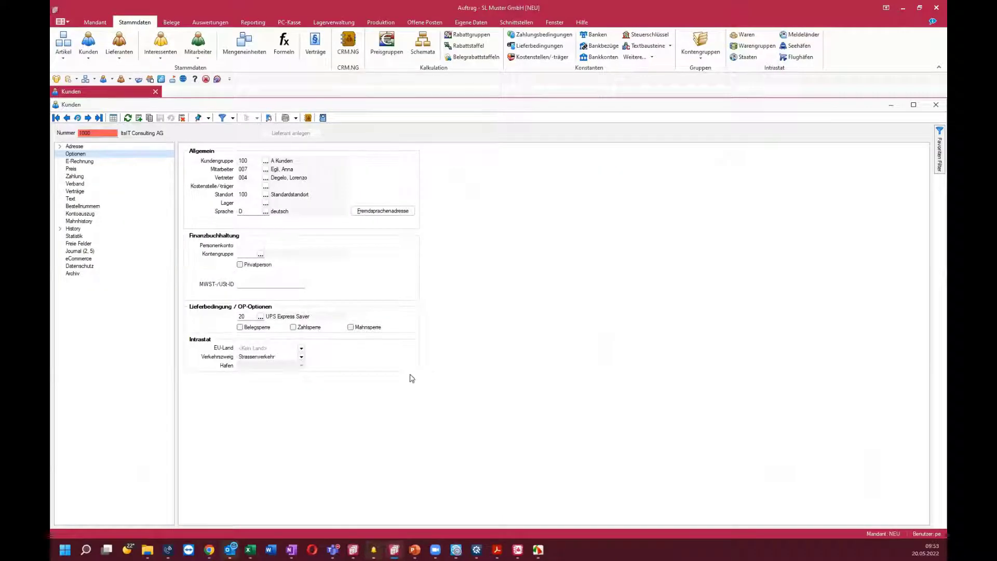
Step: Check the empty QR-Rechnung einlesen list, then close it and the Kunden record
scroll(368, 52, "down", 7)
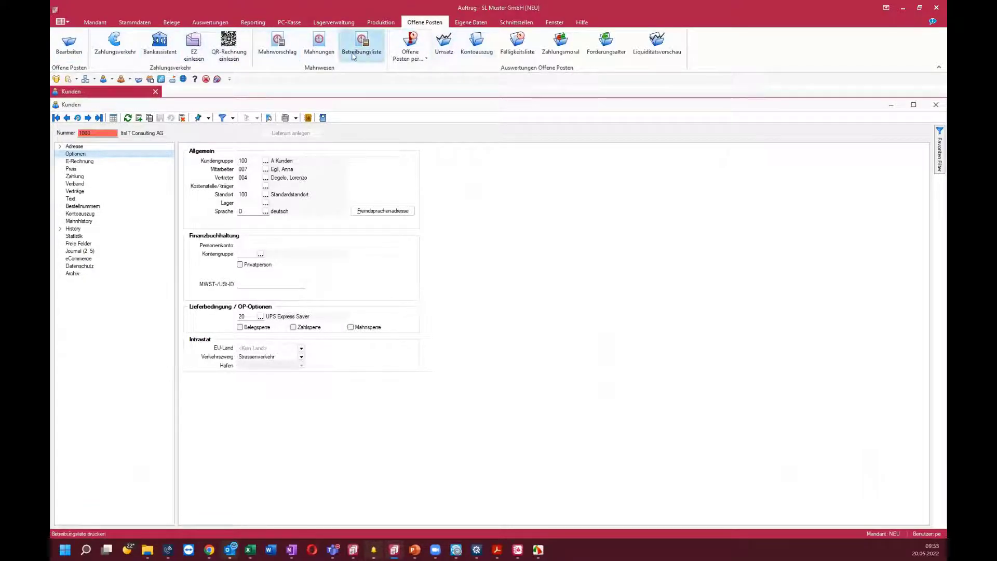
left_click(242, 61)
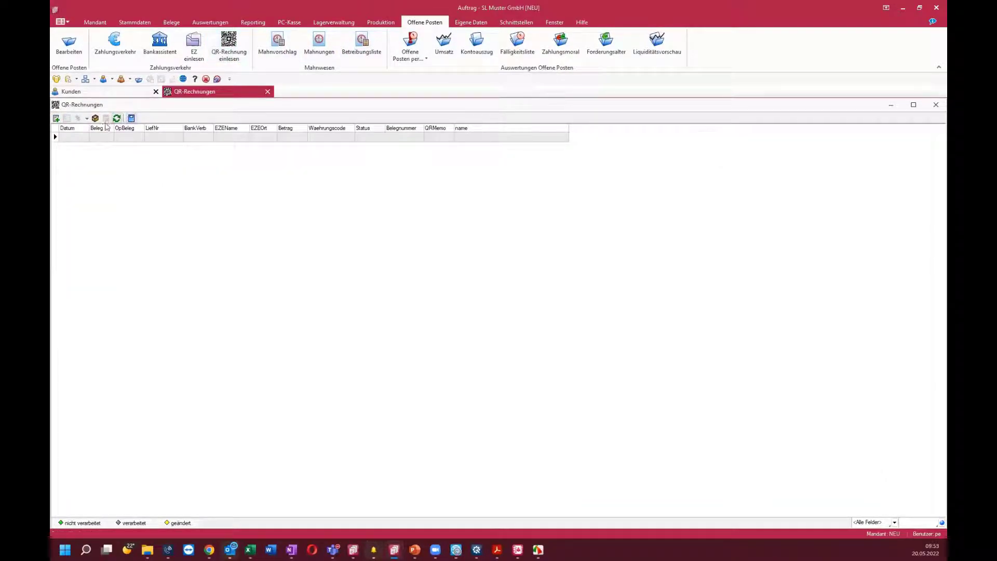
left_click(131, 119)
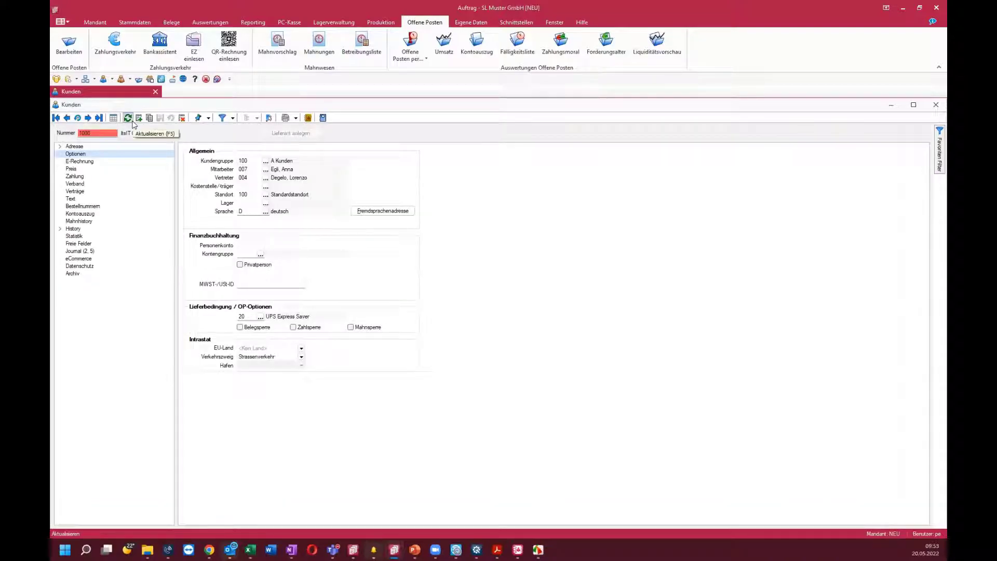
left_click(323, 118)
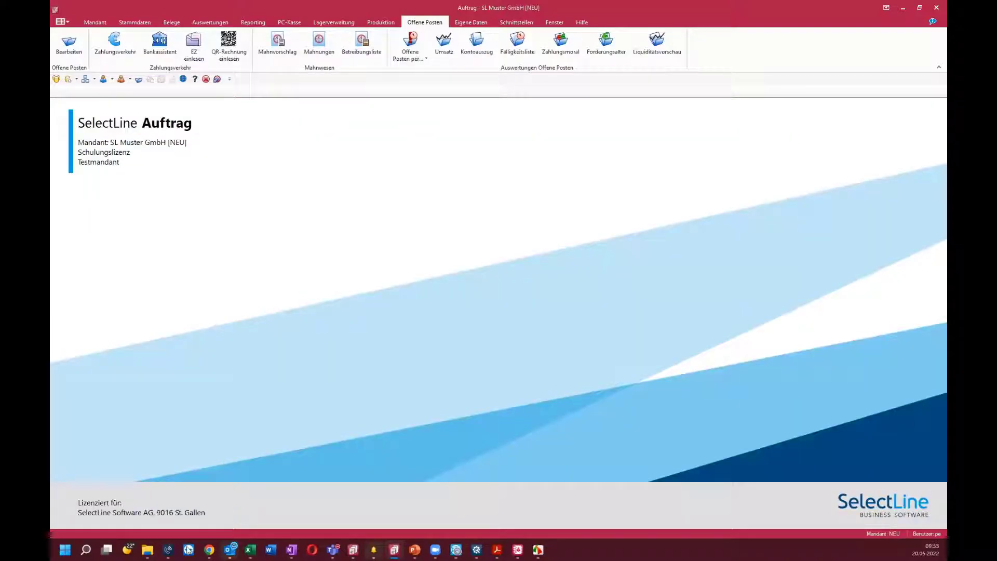
Step: Return to the presentation and advance two slides to SelectLine's closing contact-details slide
left_click(209, 549)
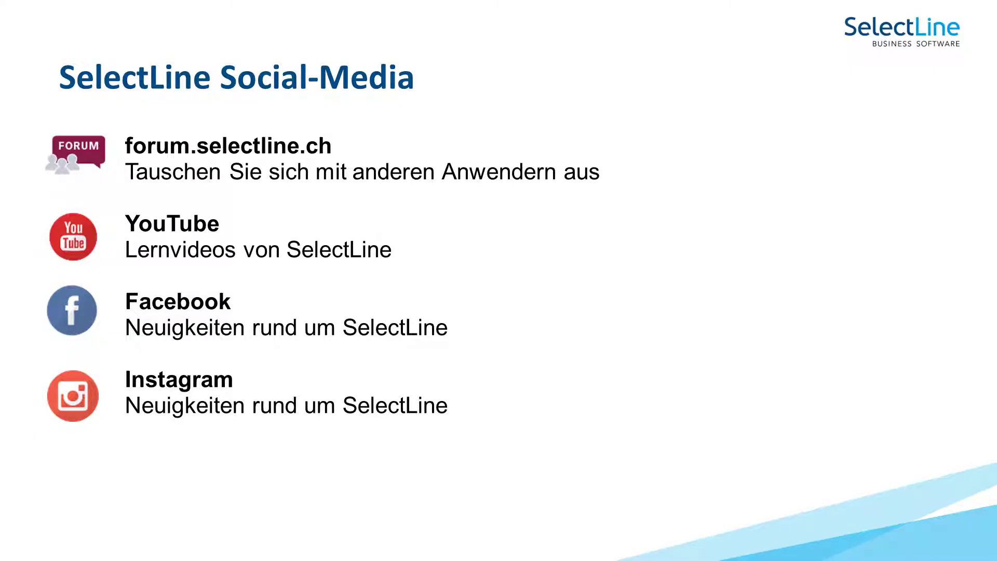
key("Right")
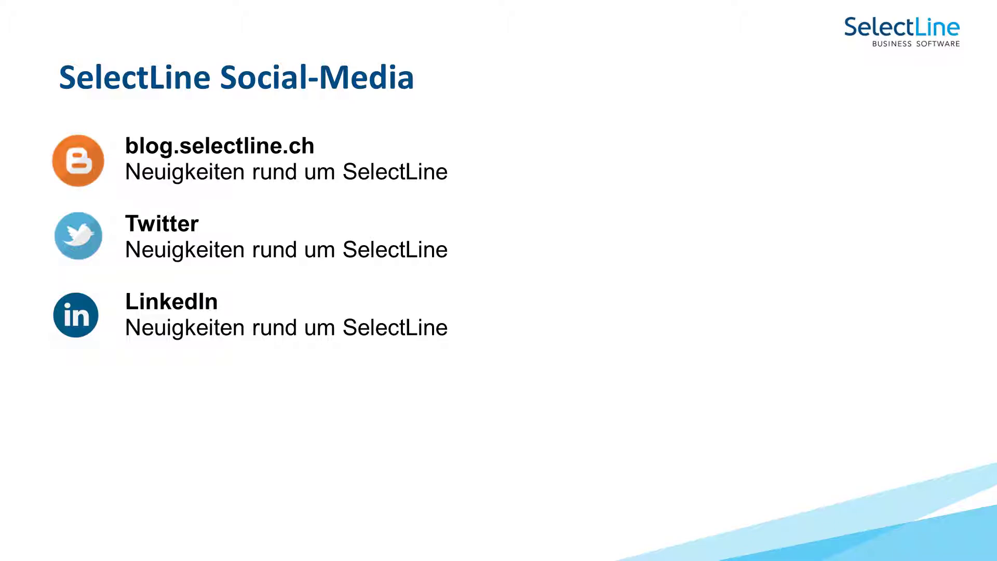
key("Right")
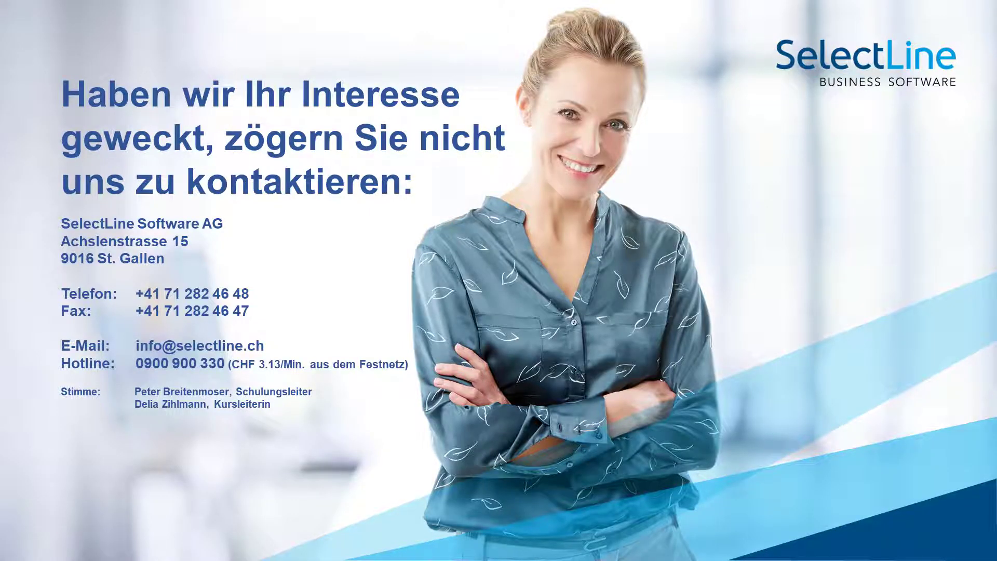